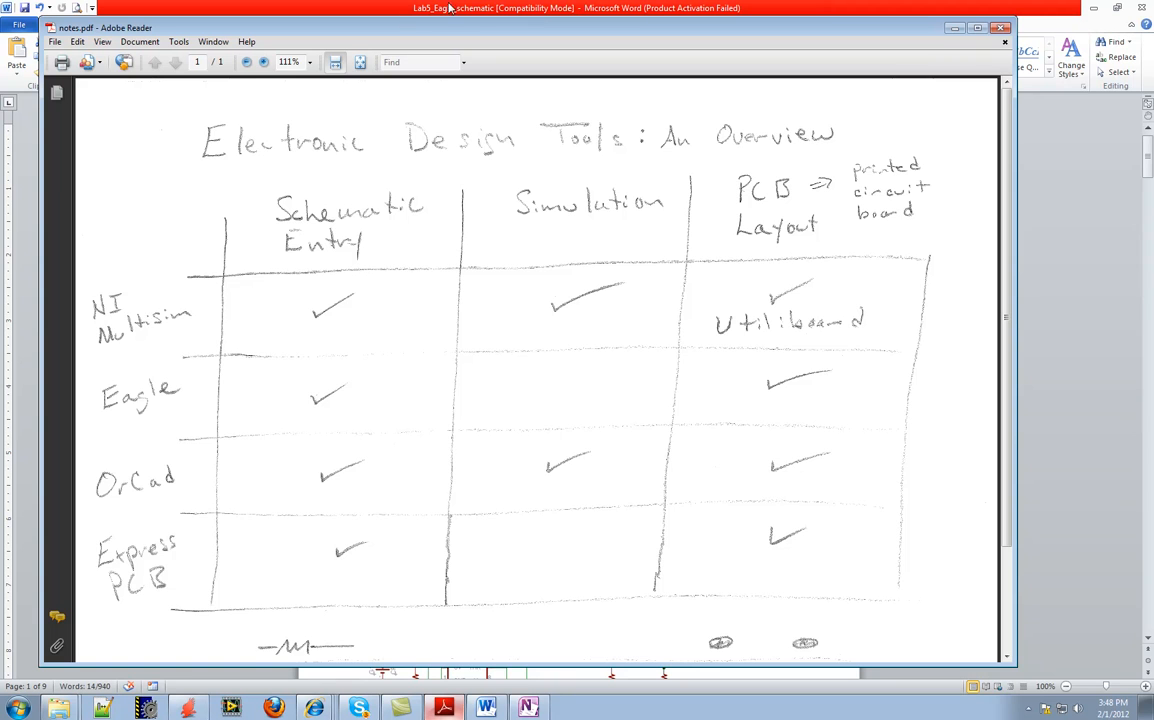
# Maximize the notes PDF at 100% zoom and examine the comparison of electronic design tools
pyautogui.click(247, 63)
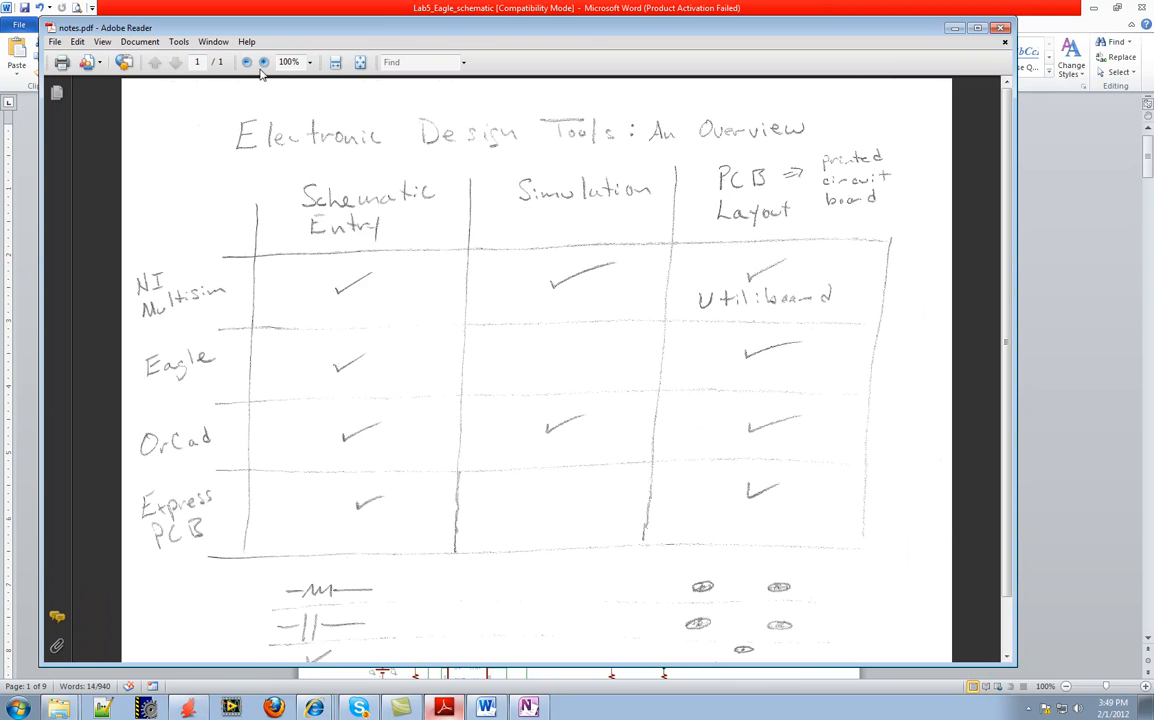
pyautogui.doubleClick(487, 10)
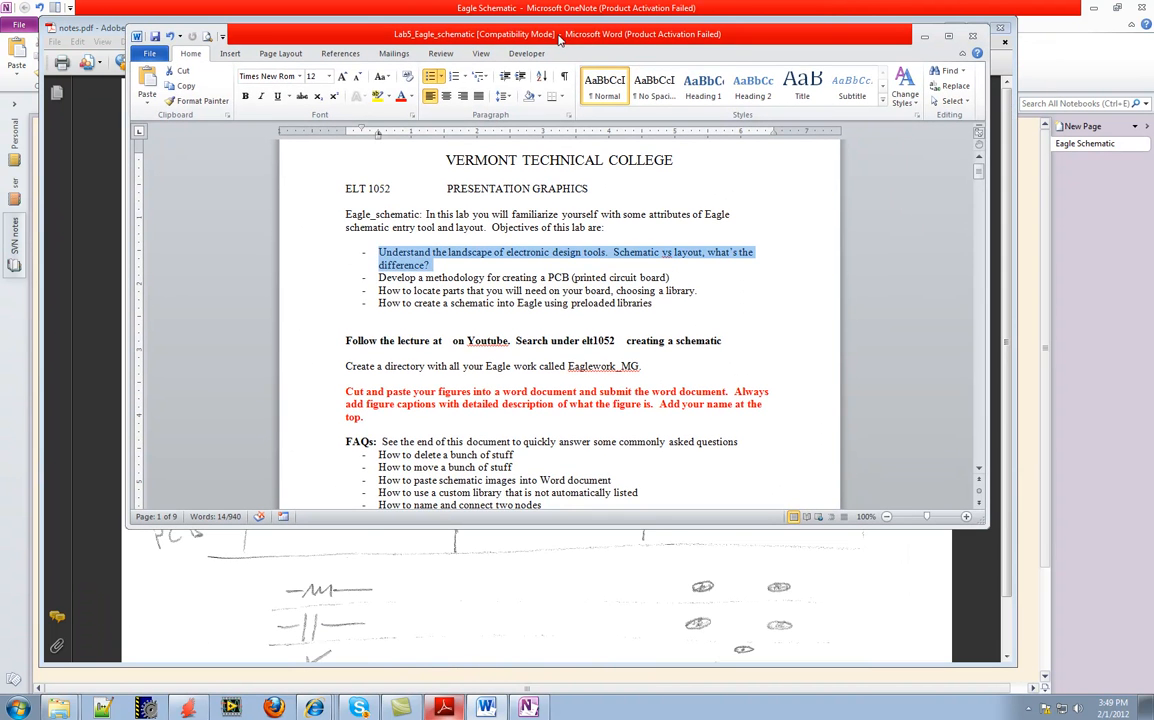
pyautogui.click(490, 627)
pyautogui.click(489, 546)
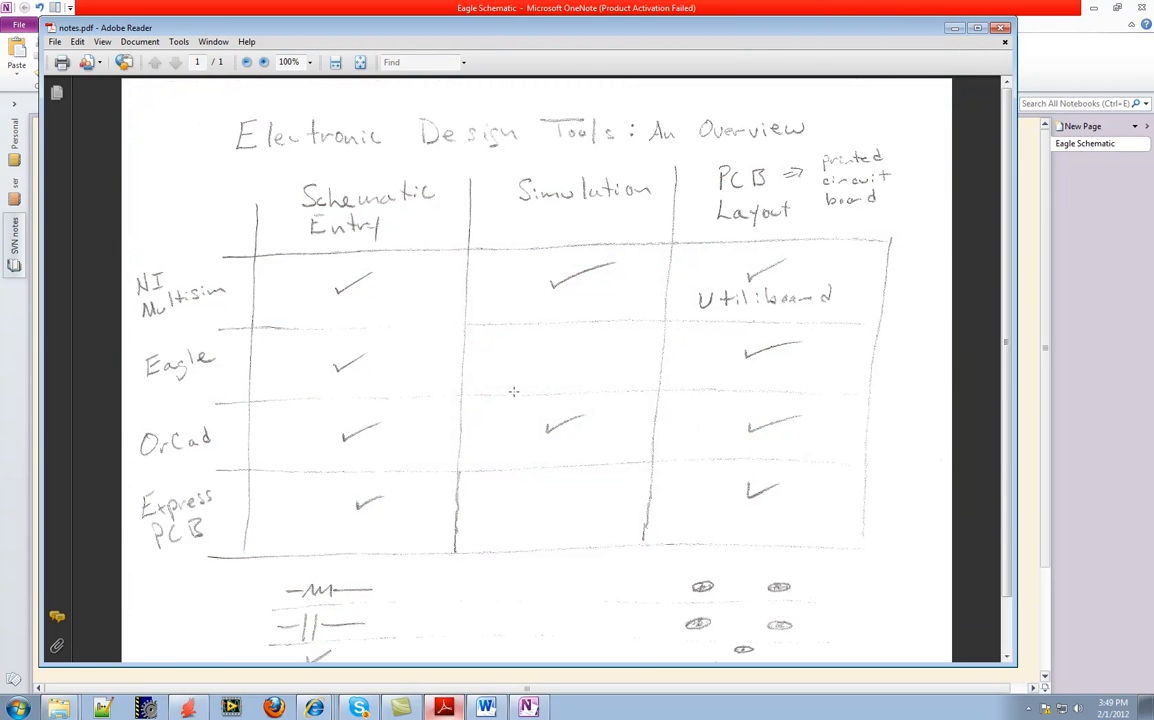
pyautogui.click(980, 29)
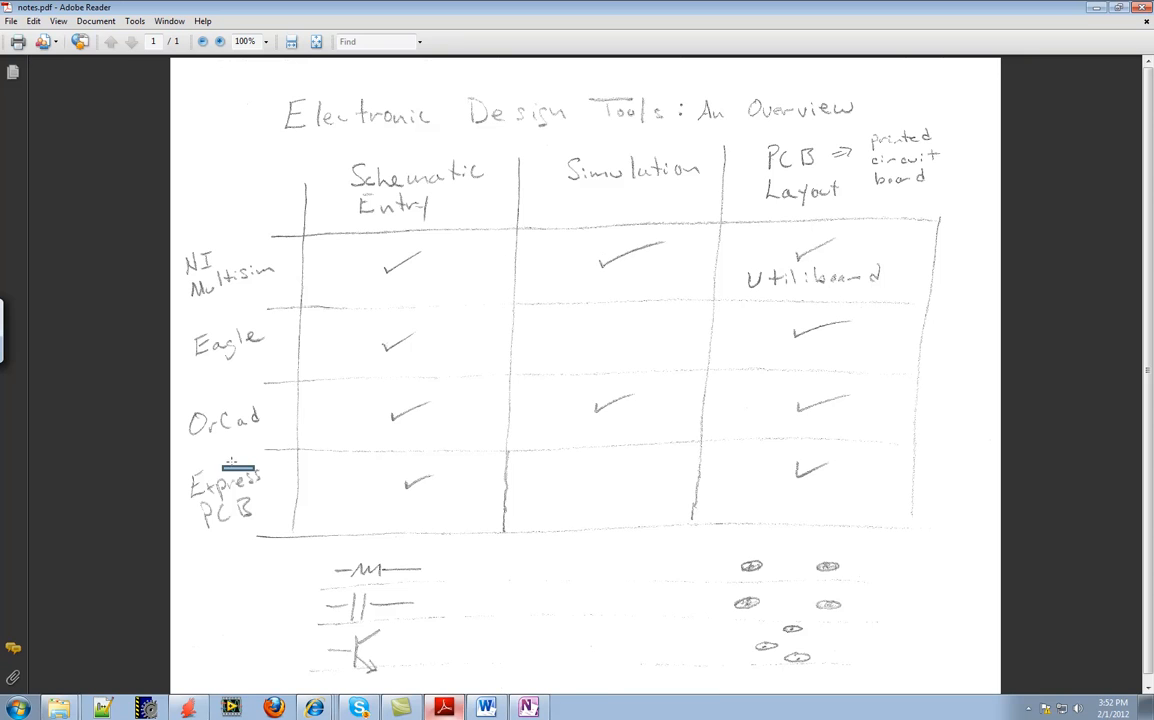
pyautogui.click(222, 420)
pyautogui.click(254, 483)
pyautogui.scroll(-1, 620, 476)
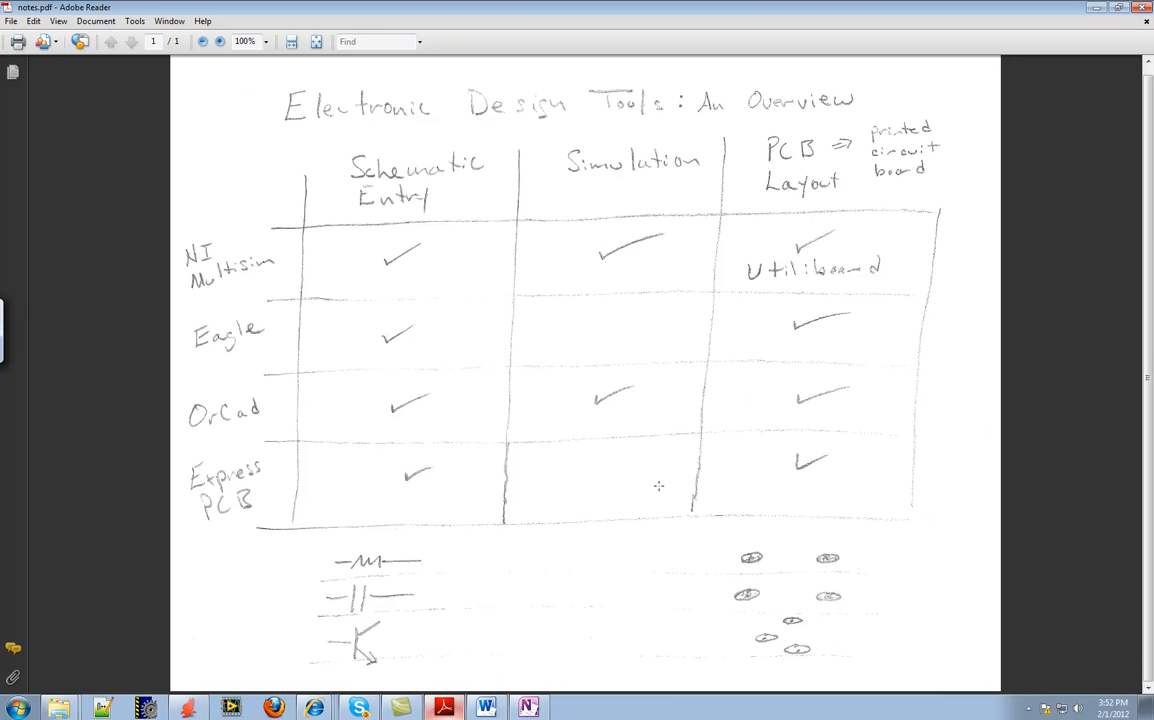
# Switch to the Lab5_Eagle_schematic document in Word and review the first lab objective on schematic versus layout
pyautogui.click(492, 708)
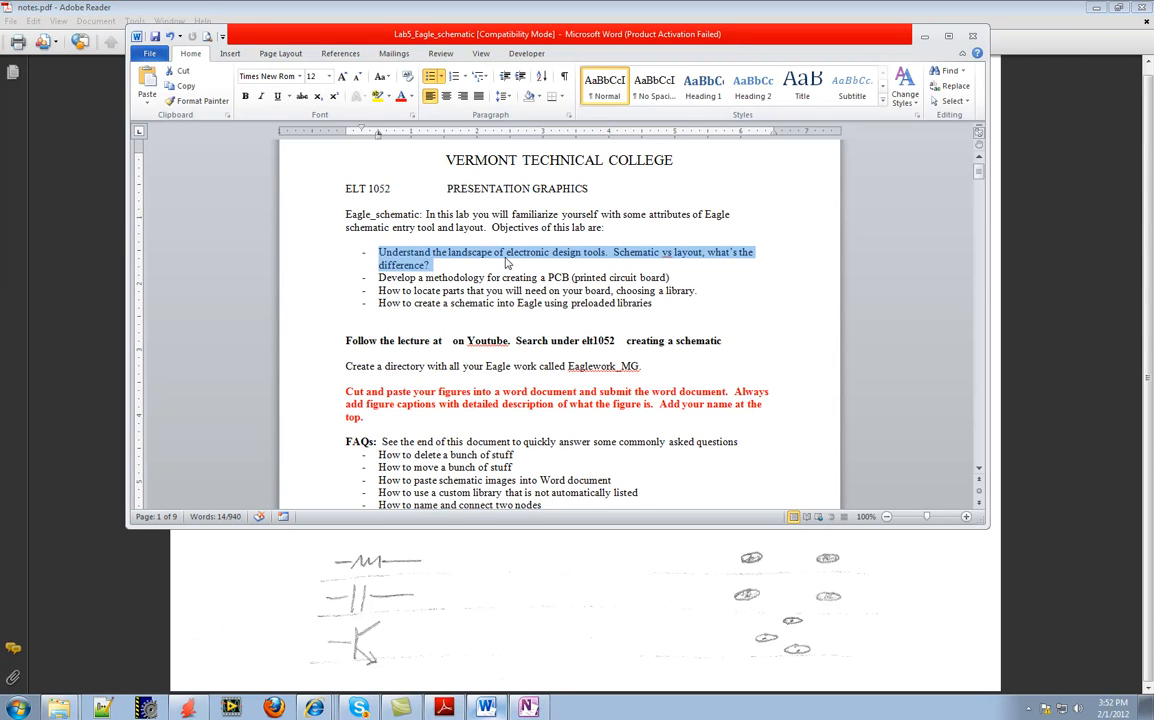
pyautogui.click(442, 265)
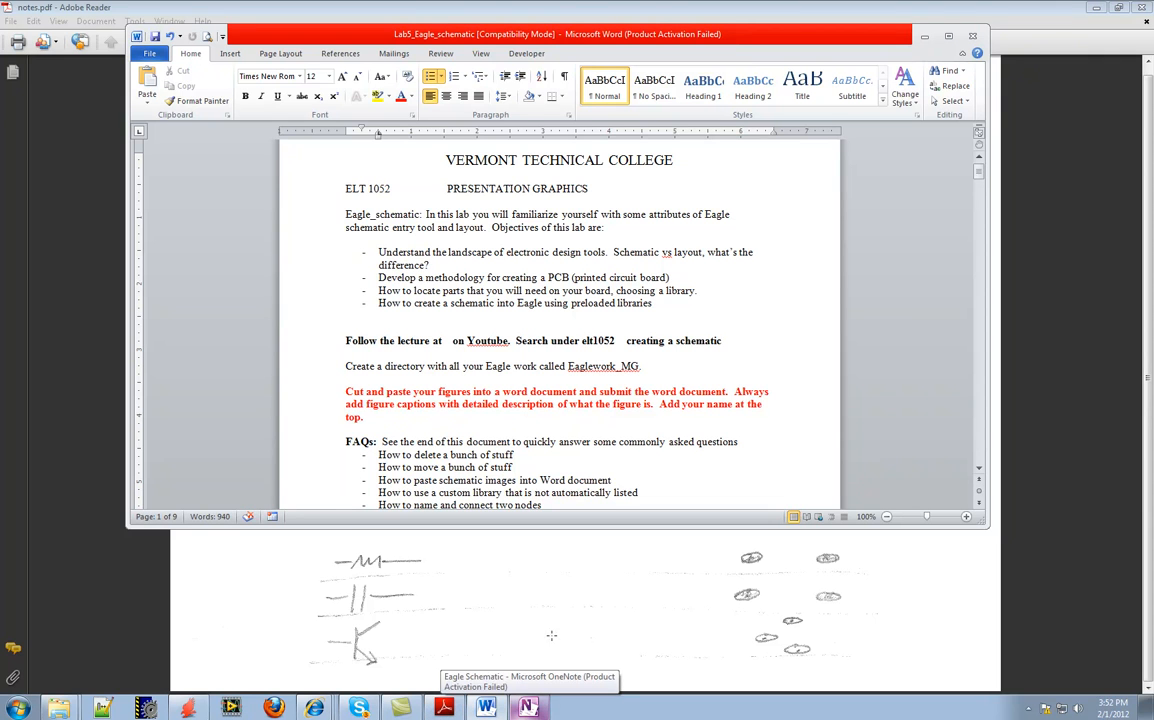
pyautogui.click(598, 608)
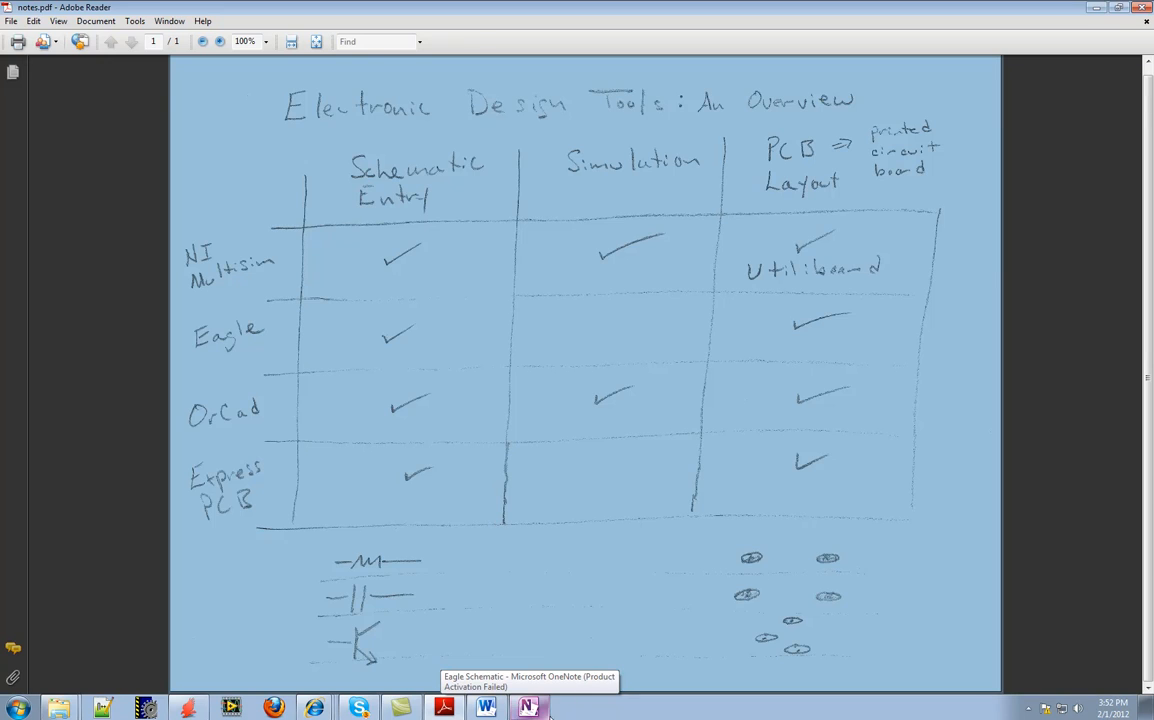
# On OneNote's Eagle Schematic page, annotate the upper resistor with 10mm and sketch two pads marked 10mm apart
pyautogui.click(529, 708)
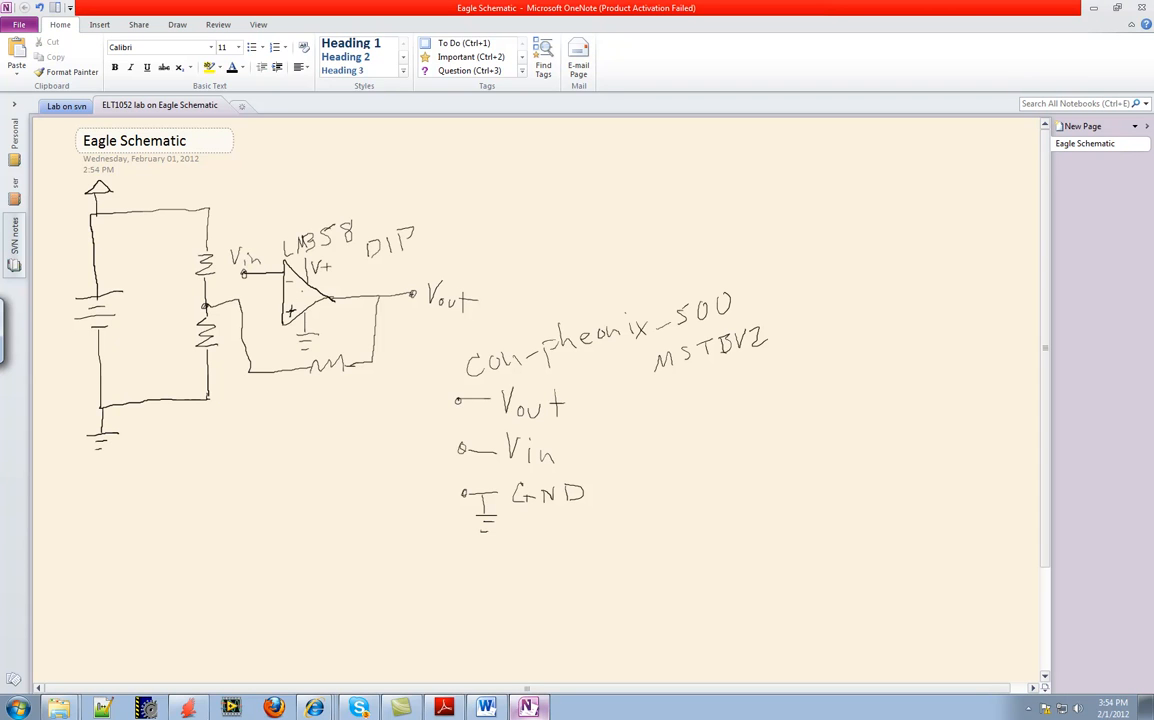
pyautogui.click(302, 292)
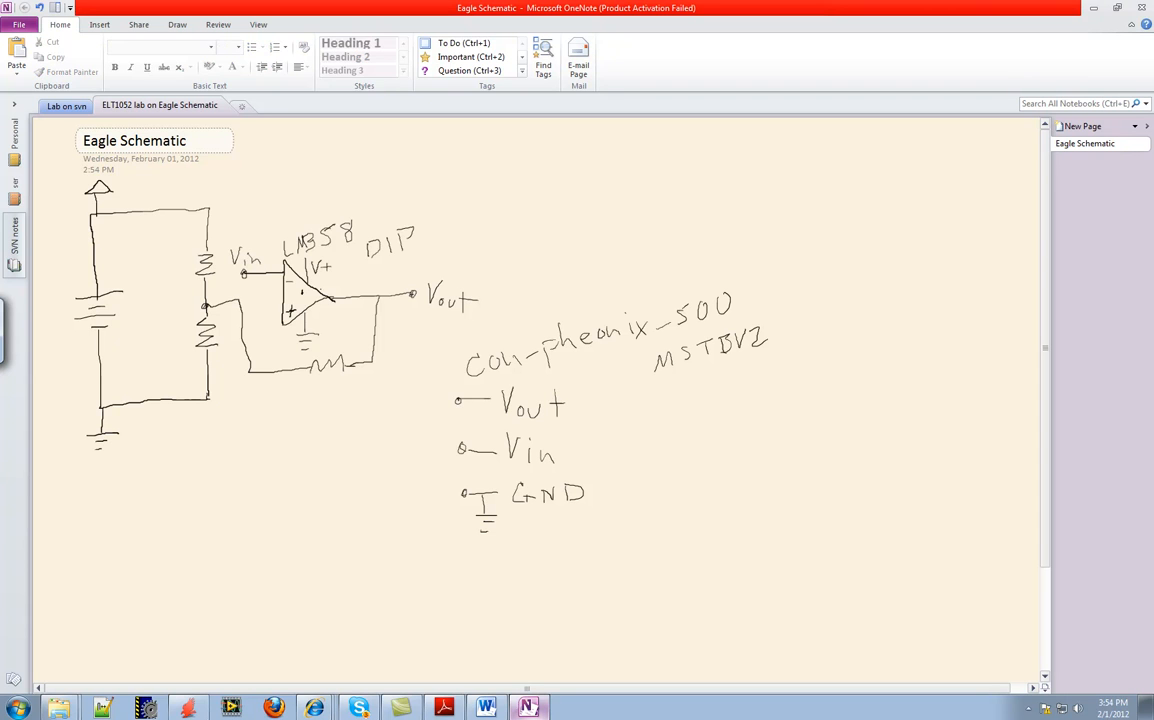
pyautogui.moveTo(590, 356); pyautogui.dragTo(591, 372)
pyautogui.moveTo(320, 381); pyautogui.dragTo(335, 385)
pyautogui.moveTo(216, 245)
pyautogui.mouseDown()
pyautogui.moveTo(283, 188)
pyautogui.moveTo(347, 197)
pyautogui.mouseUp()
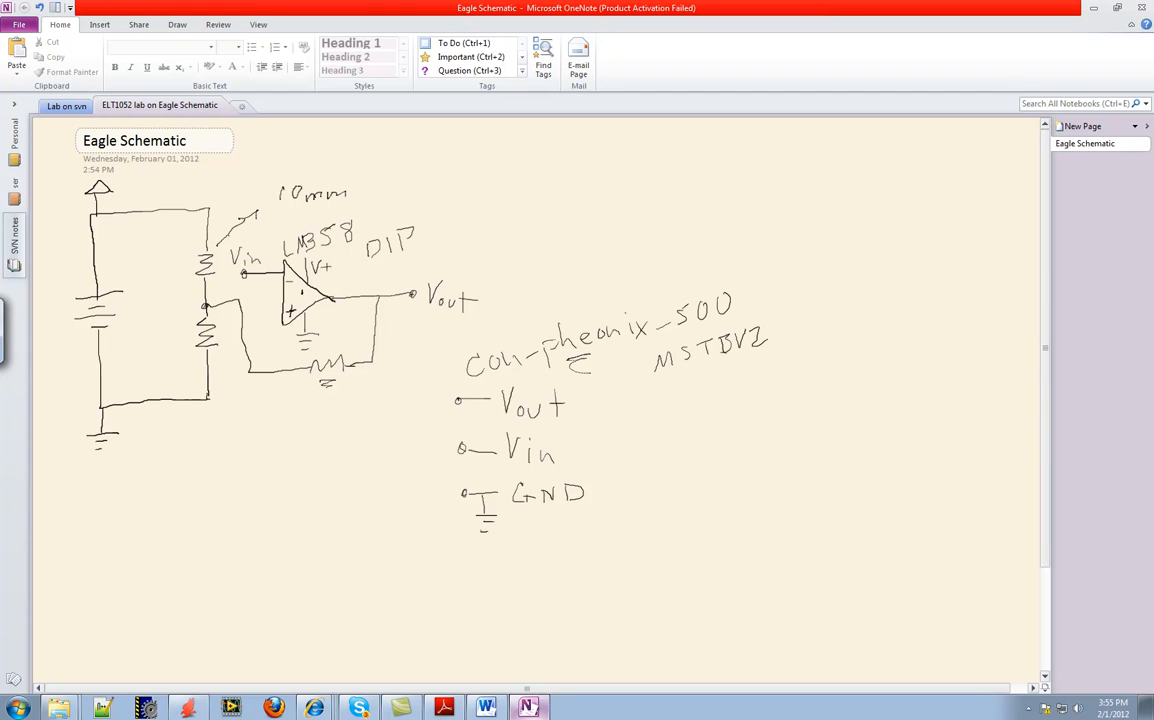
pyautogui.moveTo(450, 175)
pyautogui.mouseDown()
pyautogui.moveTo(449, 185)
pyautogui.moveTo(486, 176)
pyautogui.moveTo(491, 186)
pyautogui.moveTo(505, 176)
pyautogui.mouseUp()
pyautogui.moveTo(441, 150); pyautogui.dragTo(494, 161)
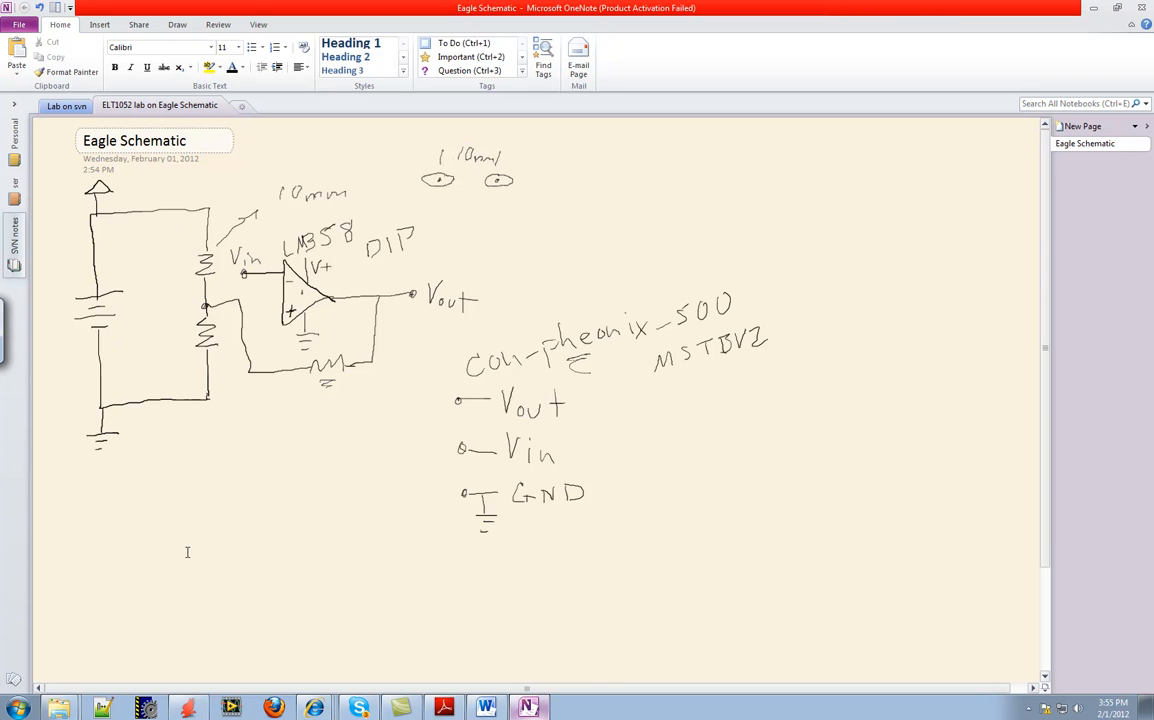
# Switch to the Lab5_Eagle_schematic document in Word and review the objectives on PCB methodology and locating parts
pyautogui.click(486, 708)
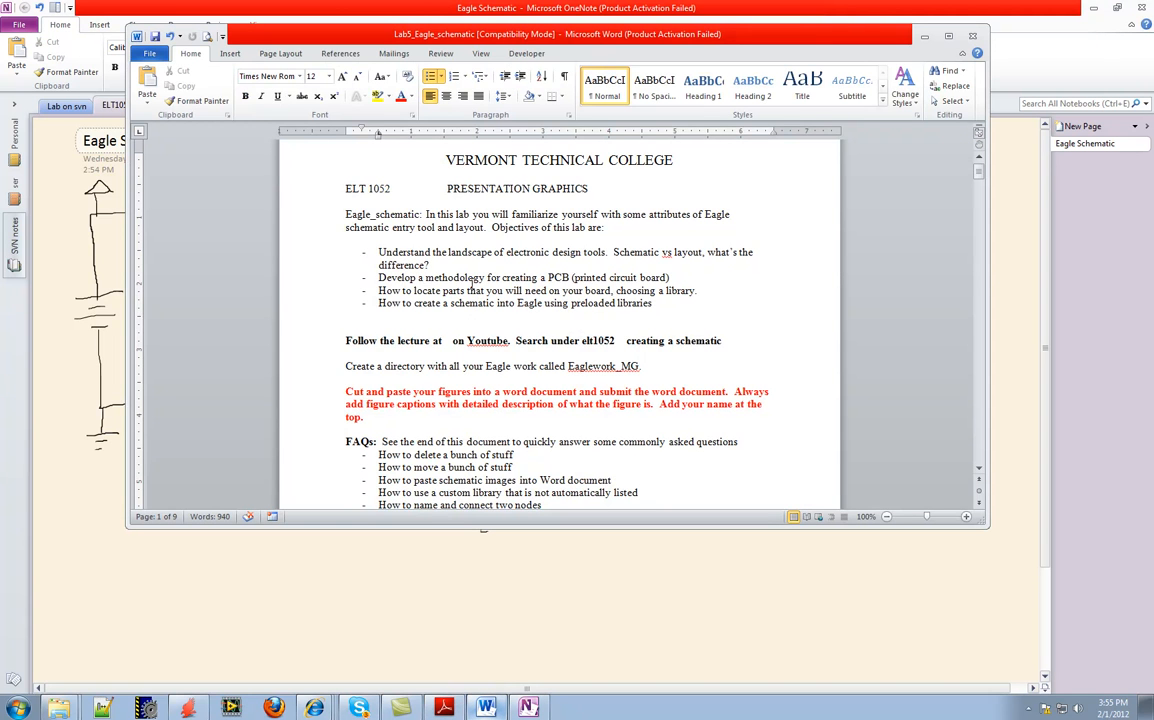
pyautogui.click(420, 277)
pyautogui.click(188, 708)
pyautogui.click(716, 250)
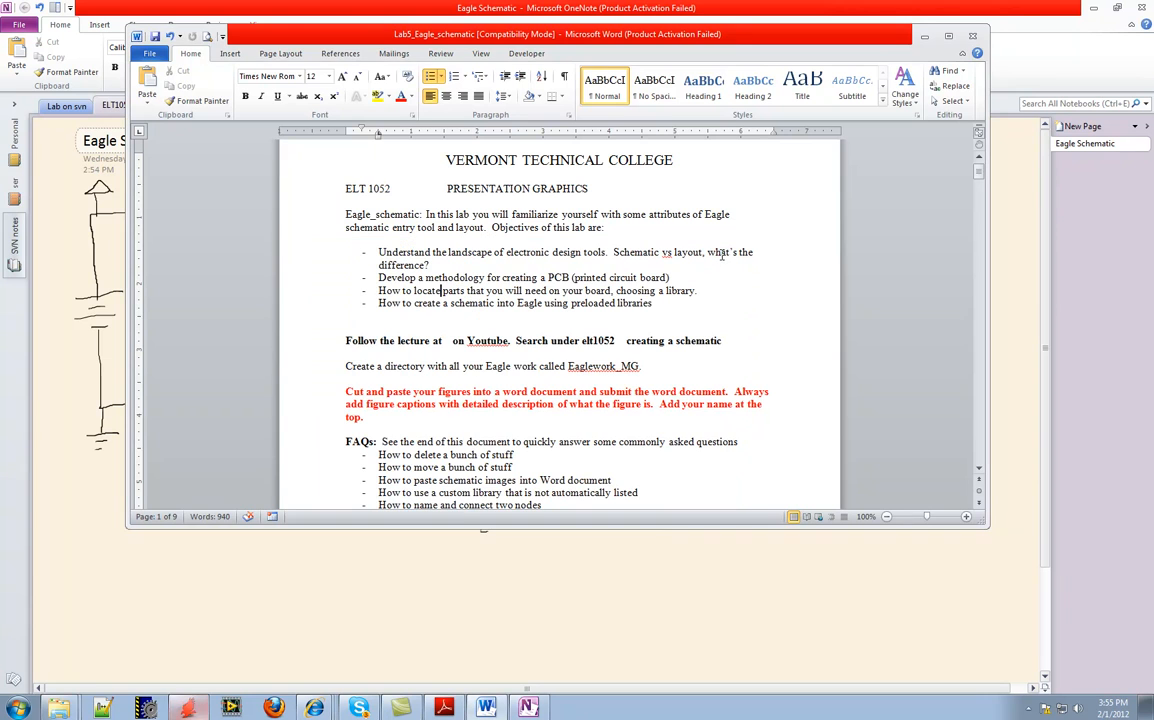
# Launch EAGLE 5.10.0 from the installed programs and place its Control Panel window over the lab document
pyautogui.click(18, 709)
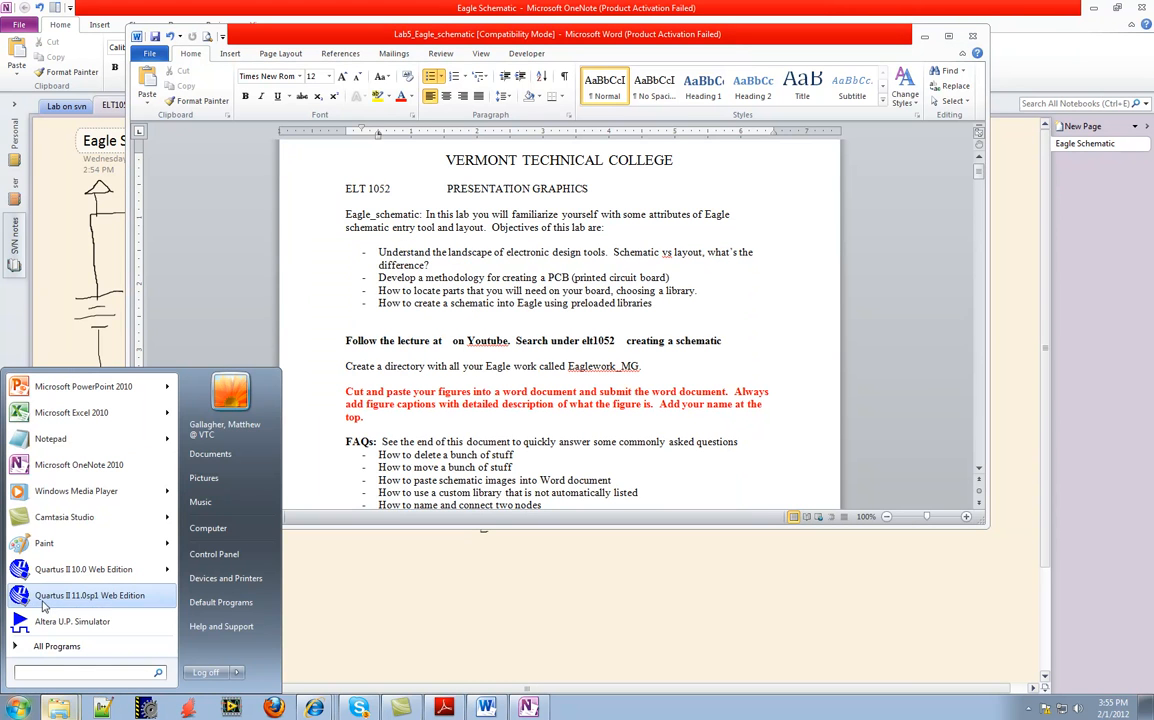
pyautogui.click(43, 647)
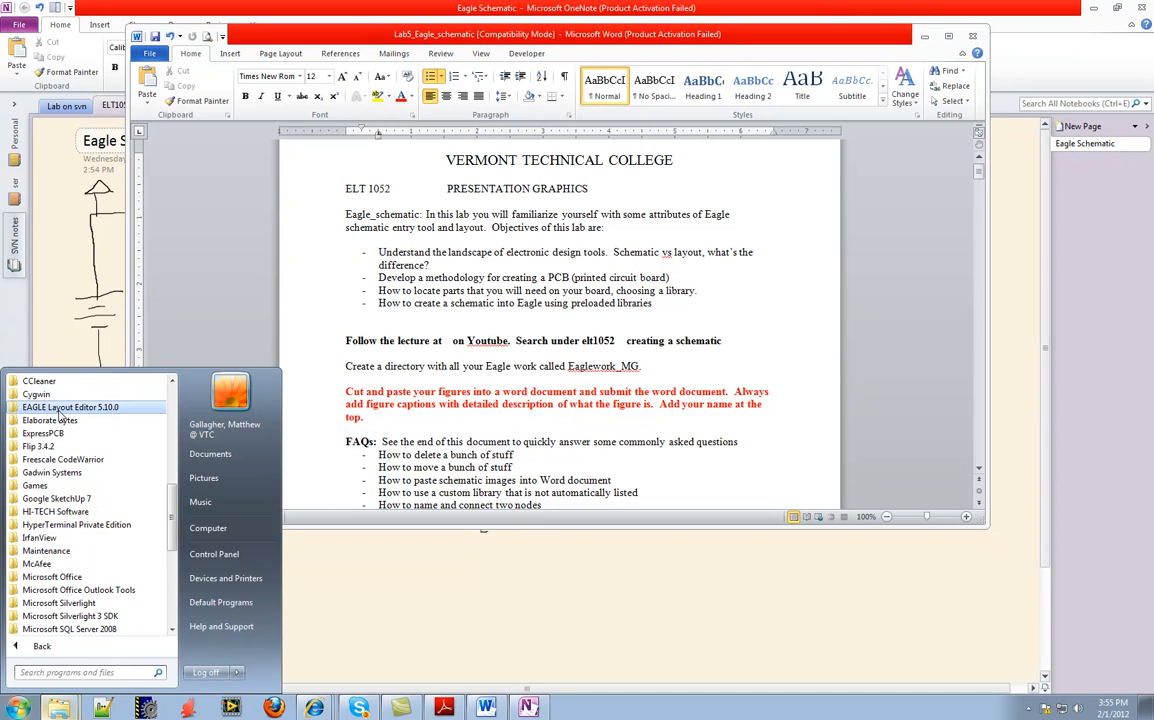
pyautogui.click(60, 409)
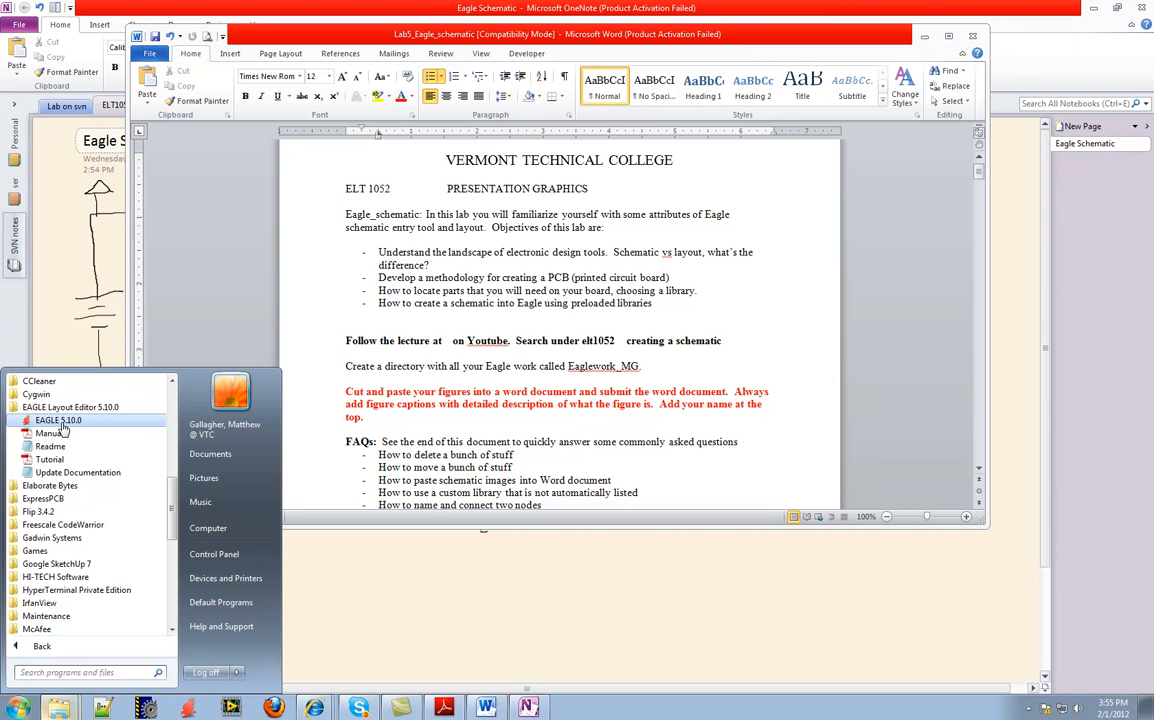
pyautogui.click(58, 421)
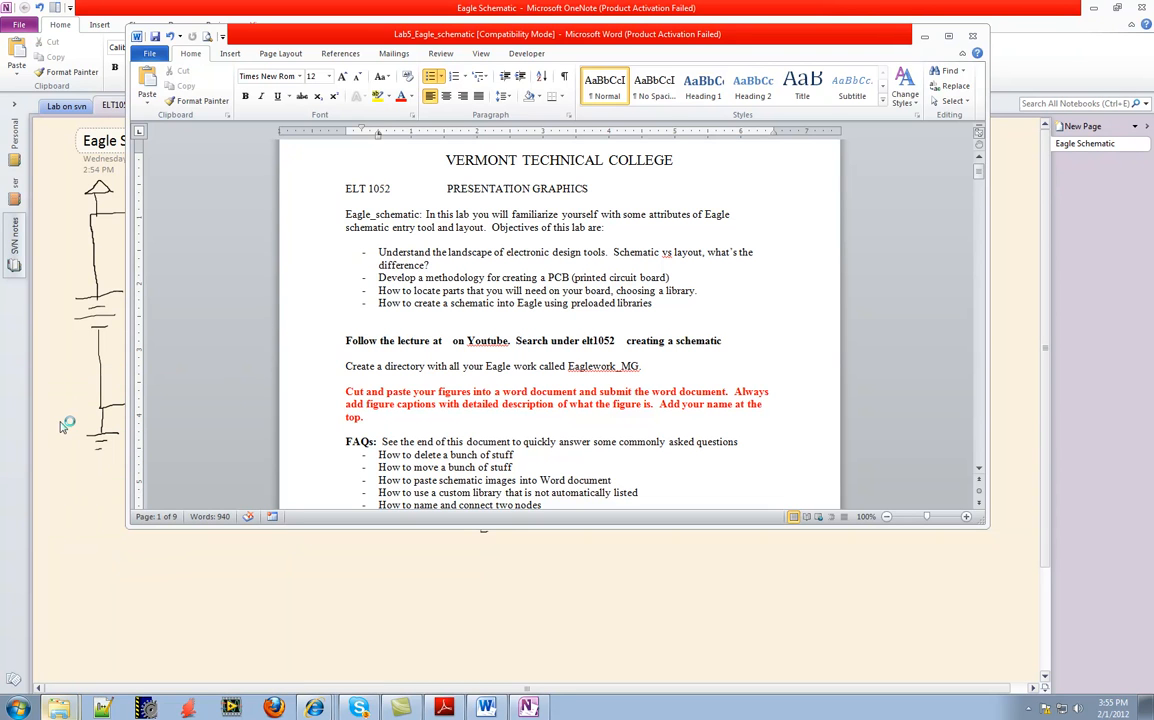
pyautogui.moveTo(372, 35); pyautogui.dragTo(567, 190)
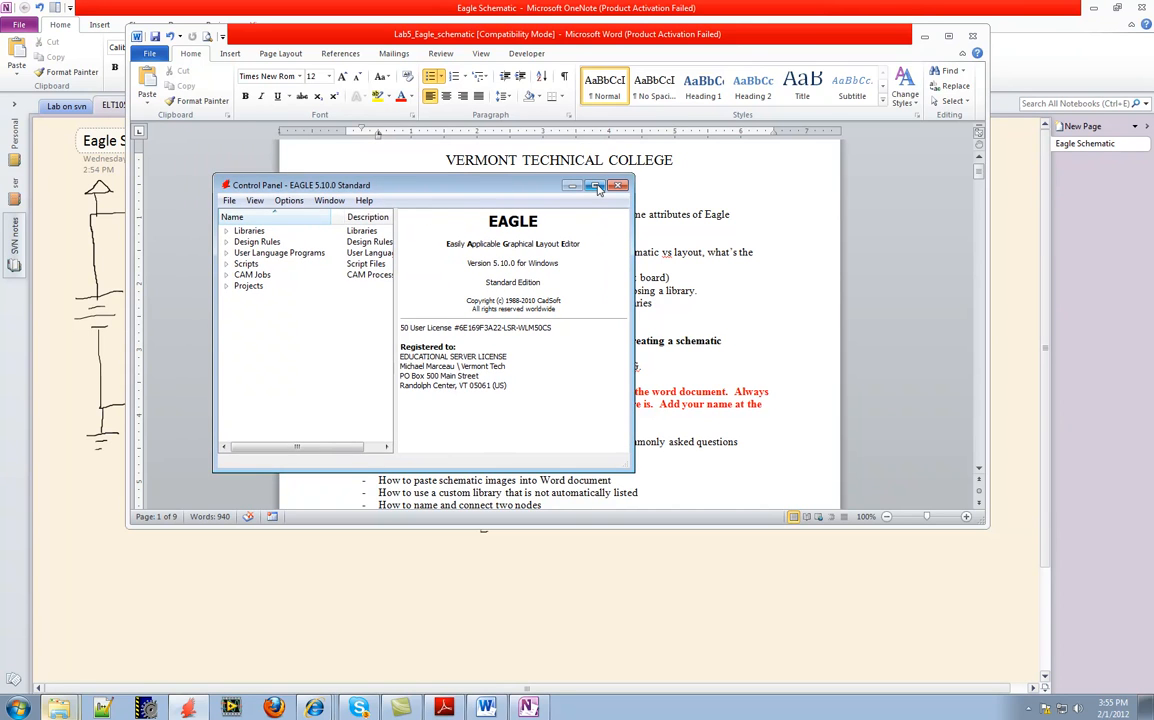
# Create a new schematic from the EAGLE Control Panel and maximize its editor window
pyautogui.click(229, 201)
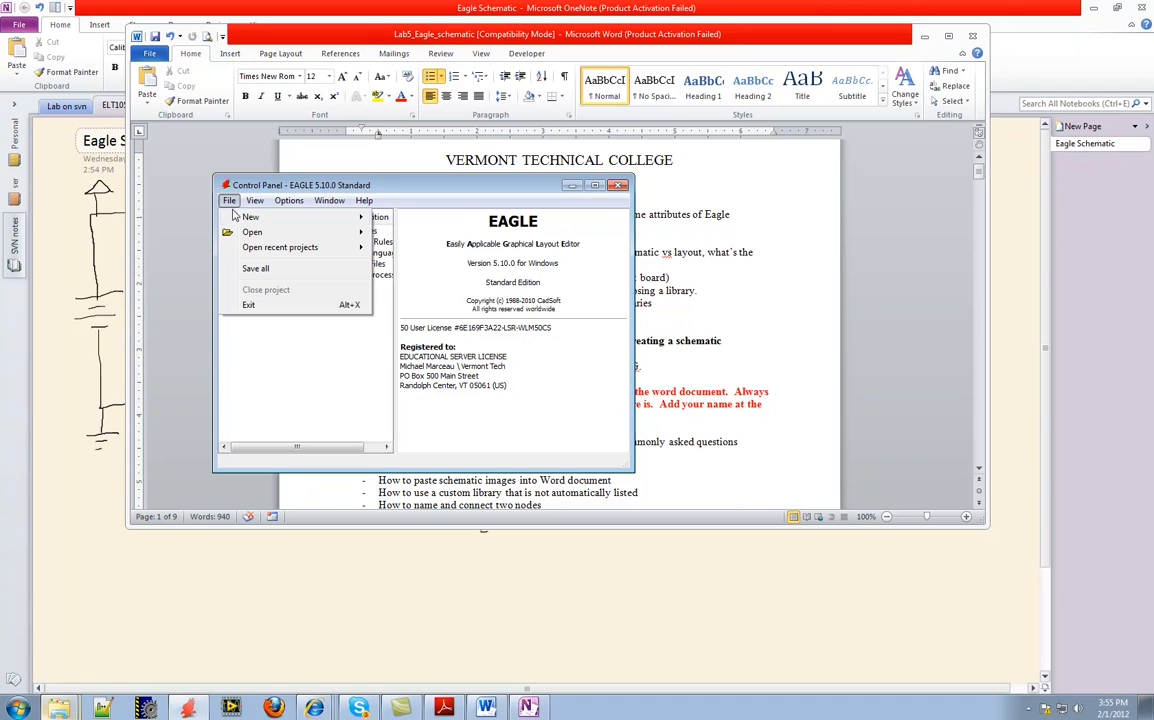
pyautogui.moveTo(250, 217)
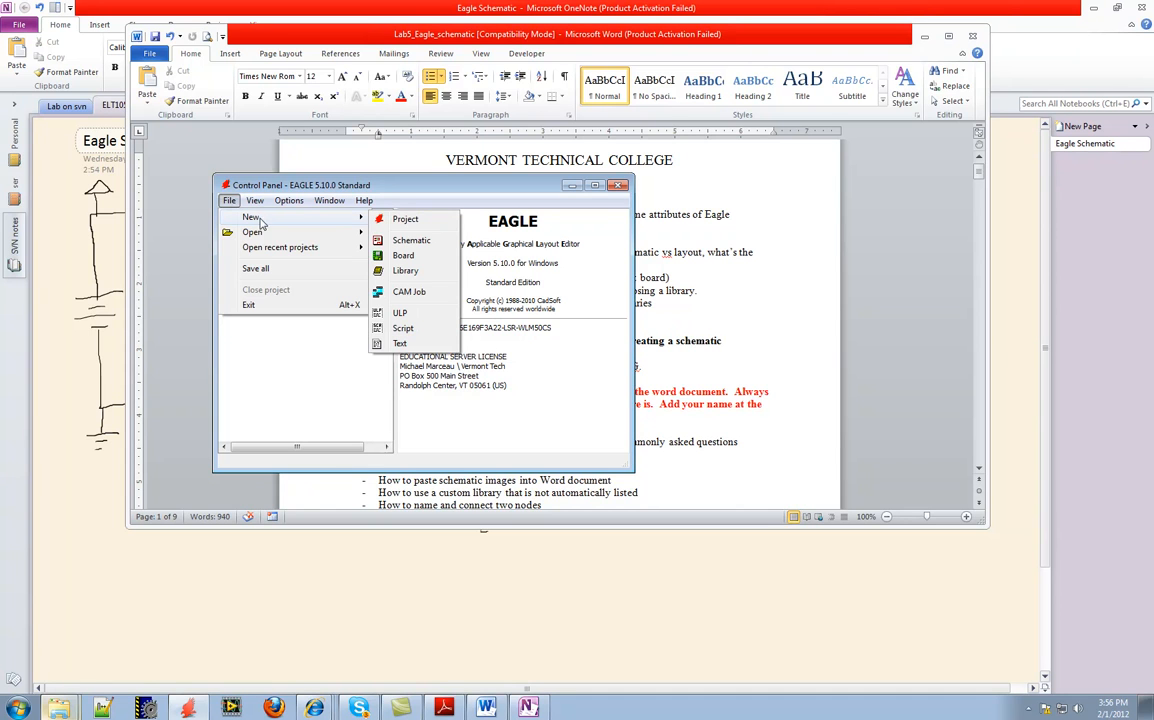
pyautogui.click(400, 242)
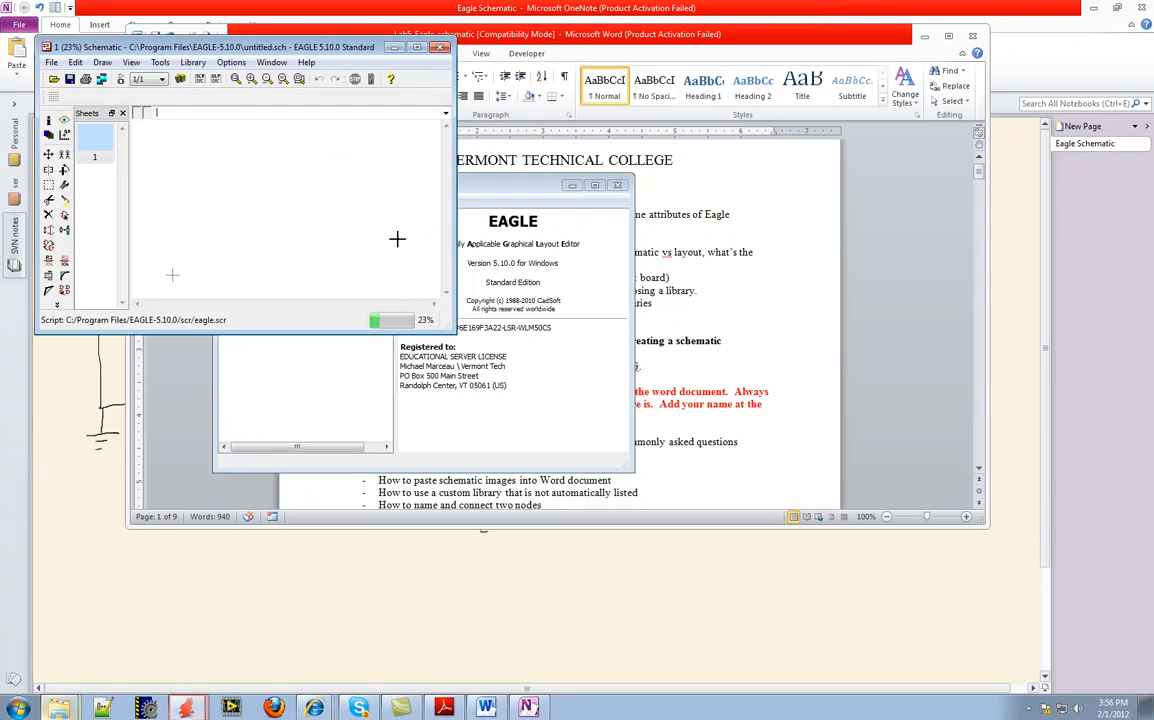
pyautogui.click(419, 48)
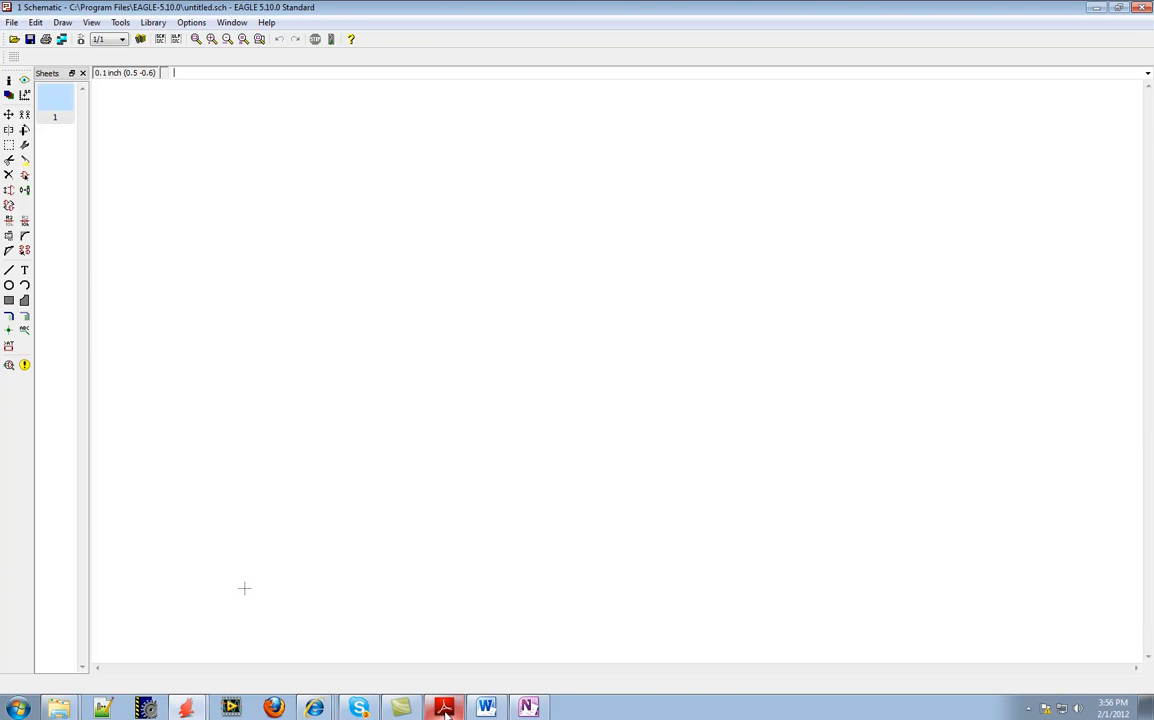
# Switch to the Eagle Schematic page in OneNote and label the hand-drawn battery AA with an arrow
pyautogui.click(529, 708)
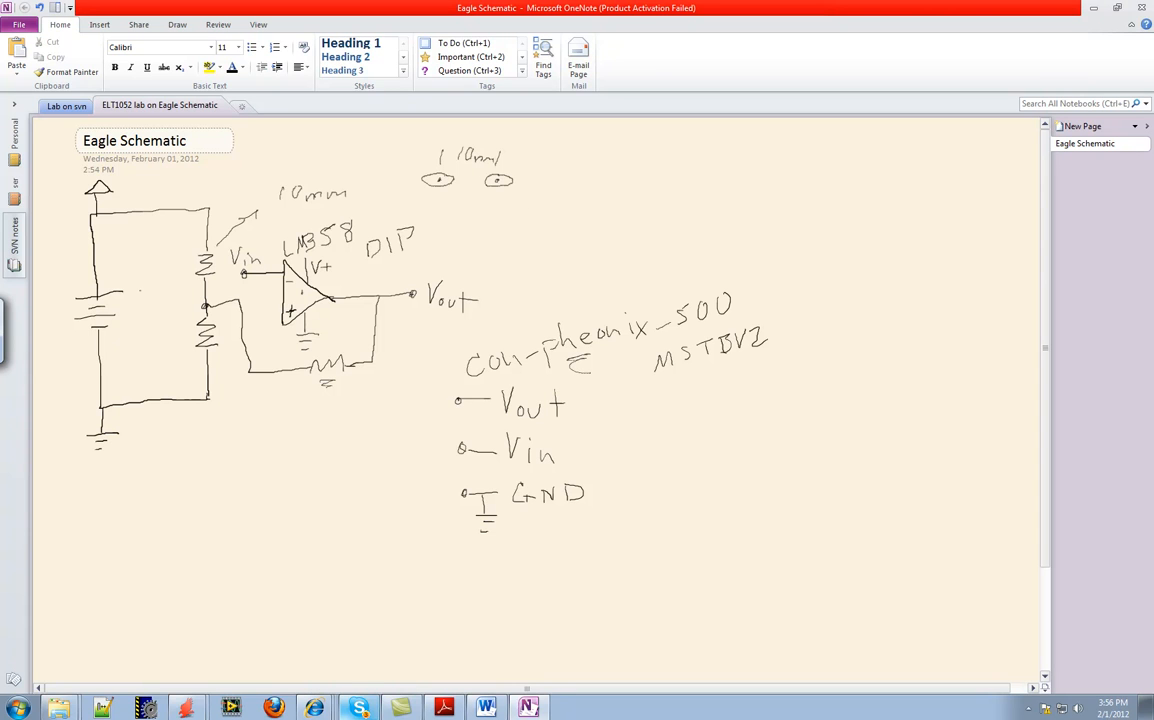
pyautogui.moveTo(108, 283); pyautogui.dragTo(121, 275)
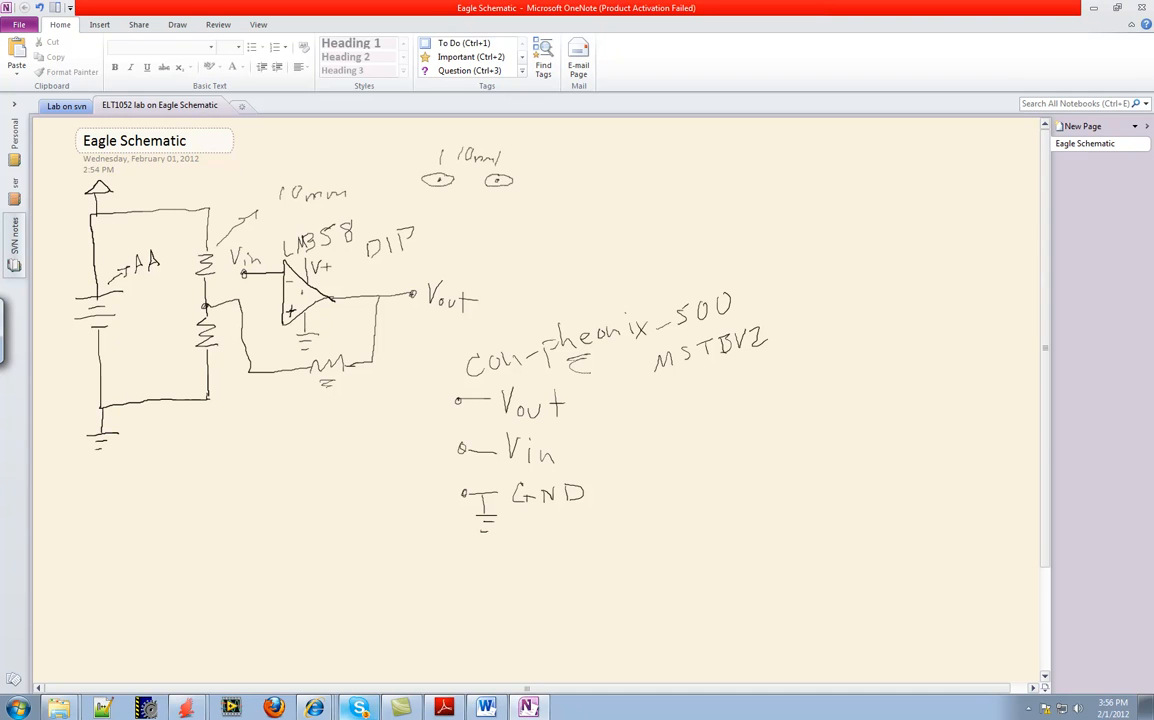
pyautogui.click(155, 309)
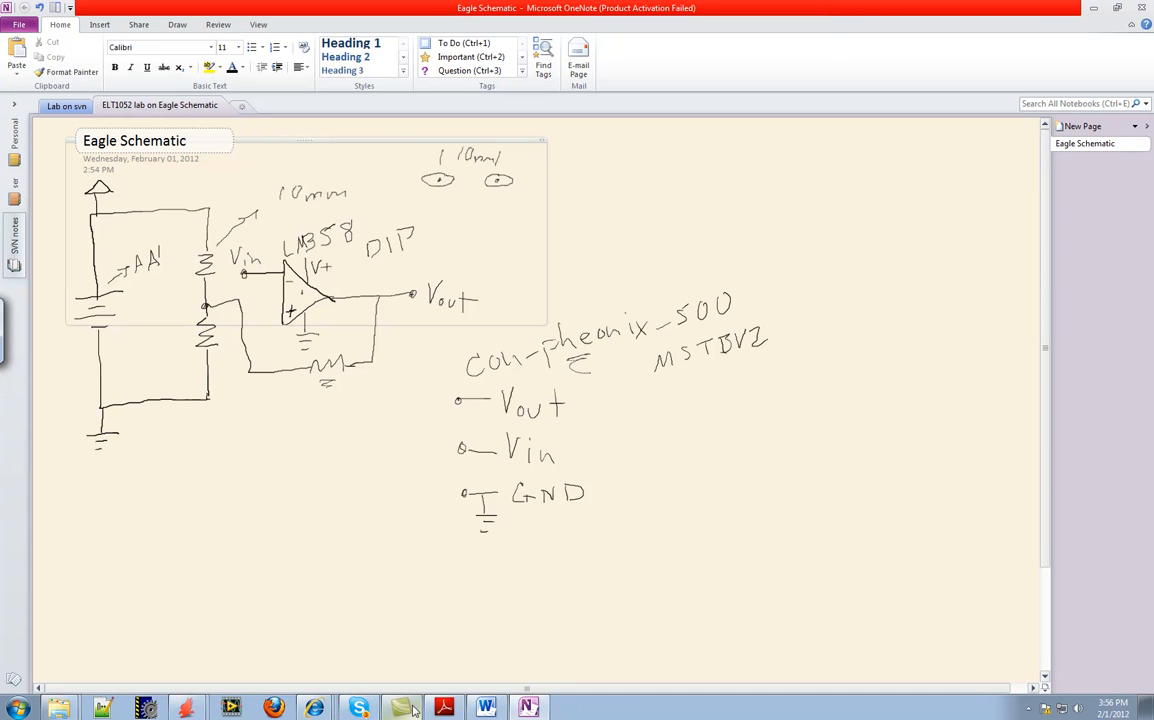
# Switch back to the untitled EAGLE schematic and open the library list for adding a part
pyautogui.click(185, 708)
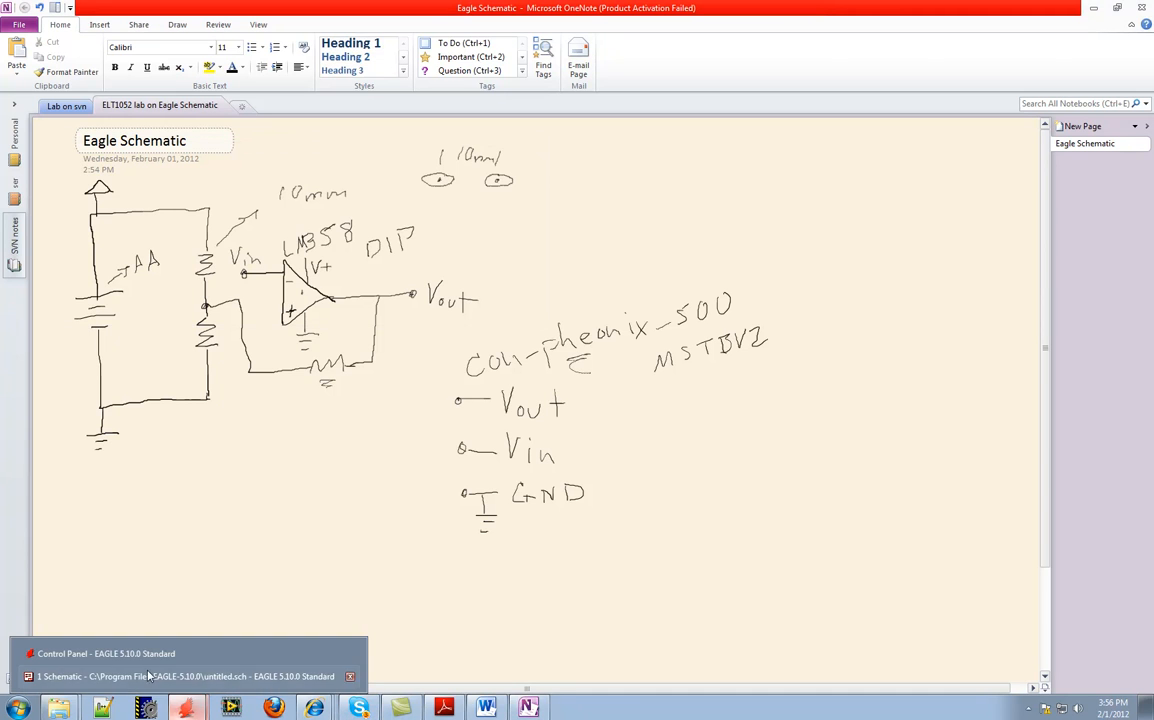
pyautogui.click(150, 676)
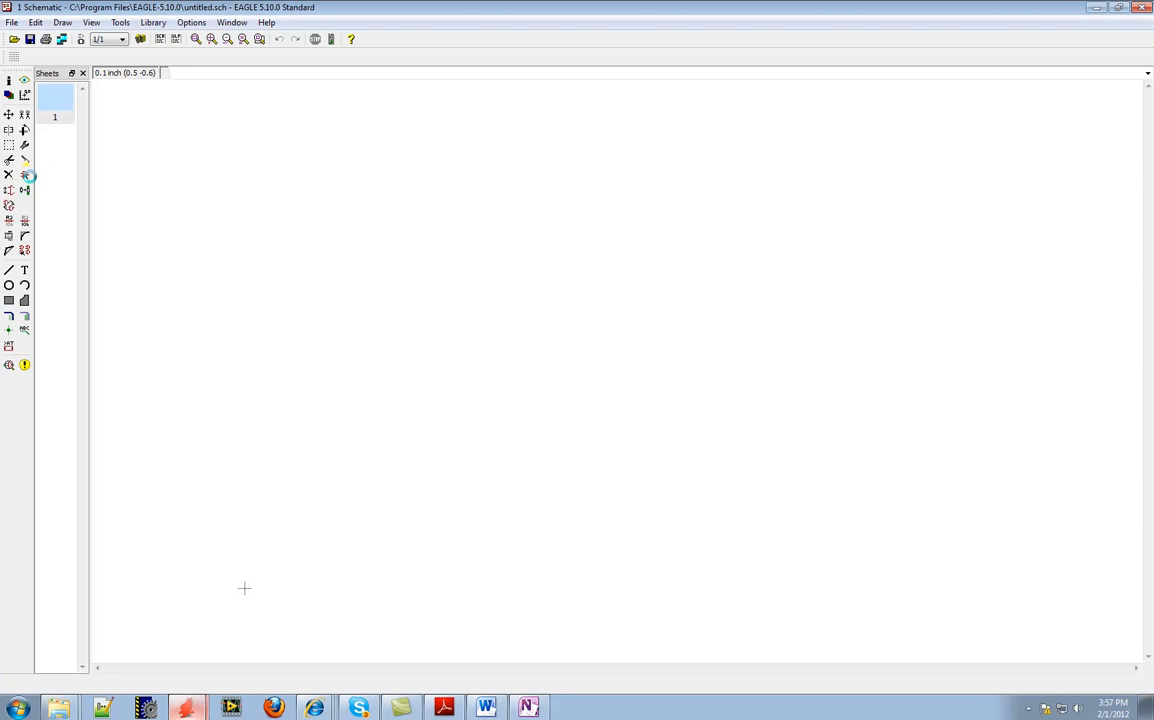
pyautogui.moveTo(201, 715)
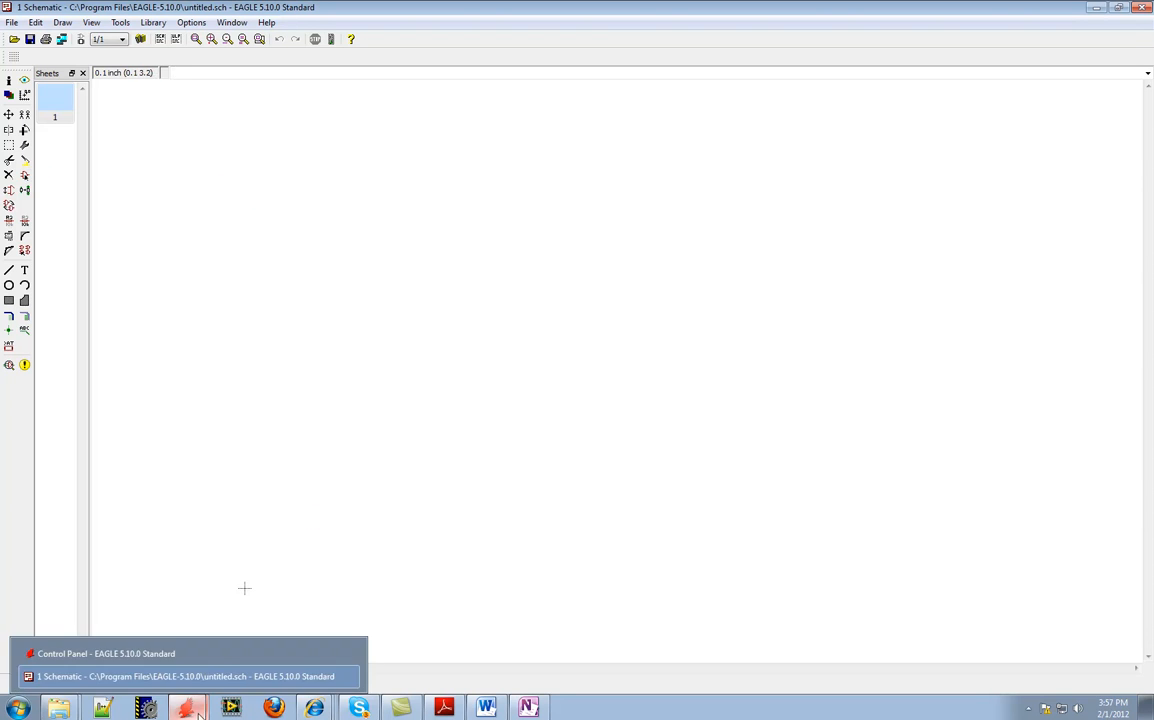
pyautogui.click(25, 177)
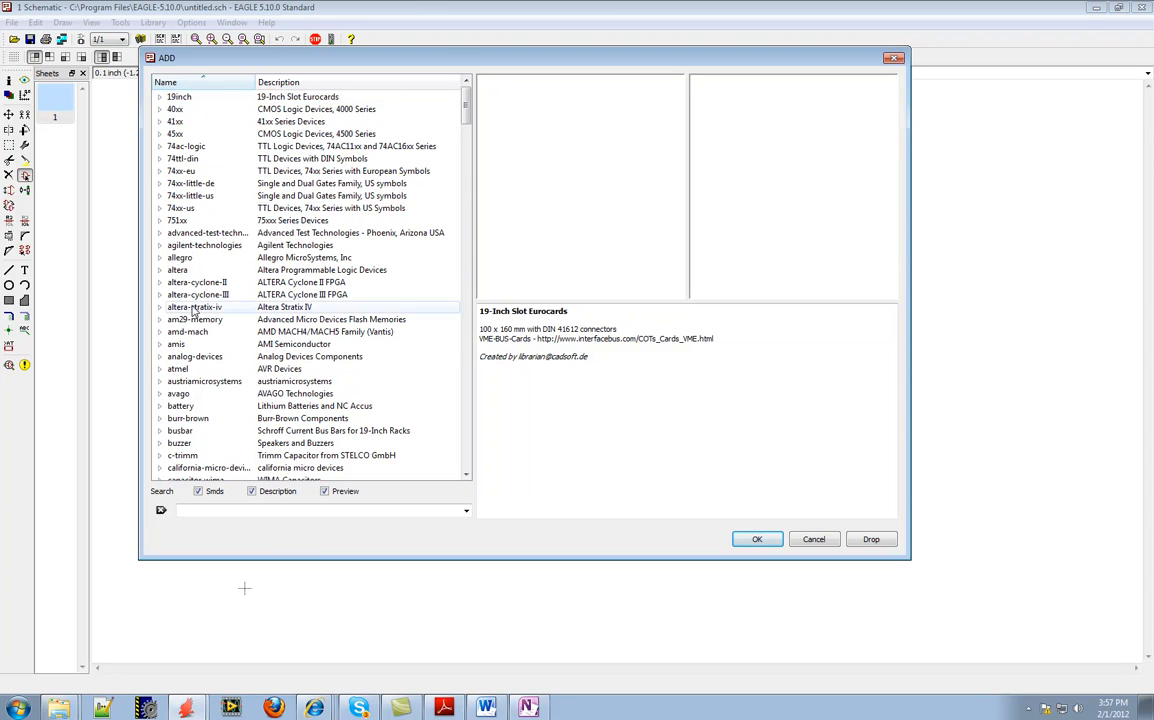
# Find the battery library in the part list, compare its batteries and select the CRAA lithium battery
pyautogui.click(160, 160)
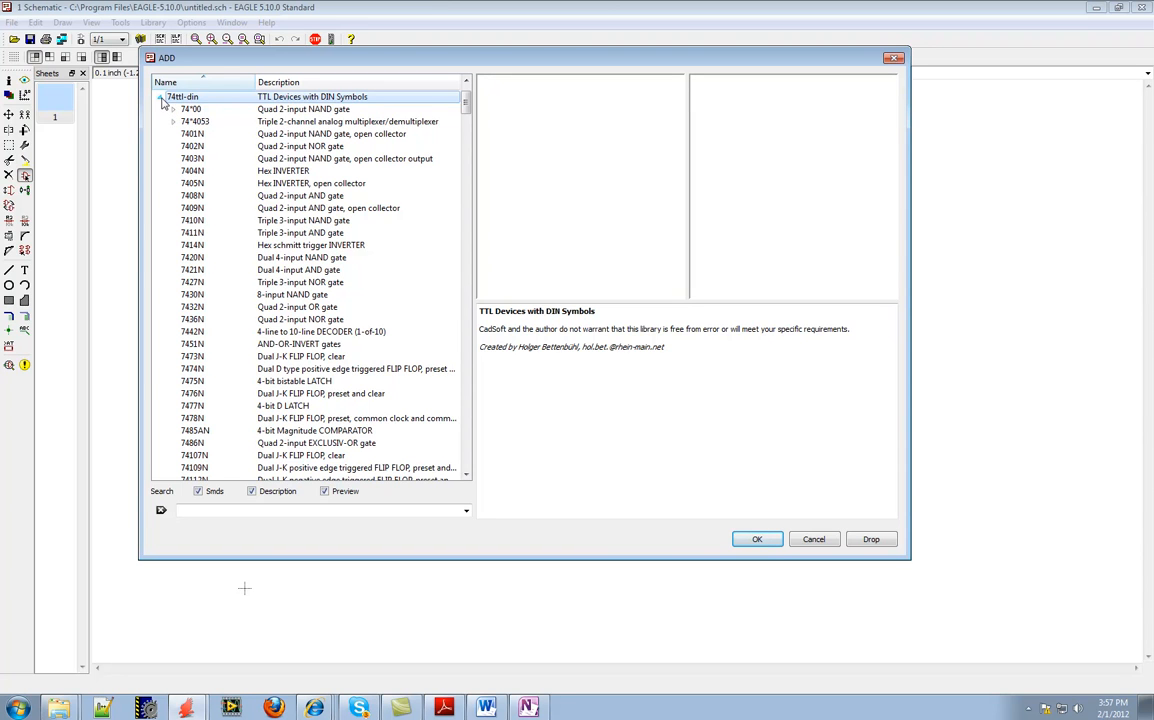
pyautogui.click(160, 98)
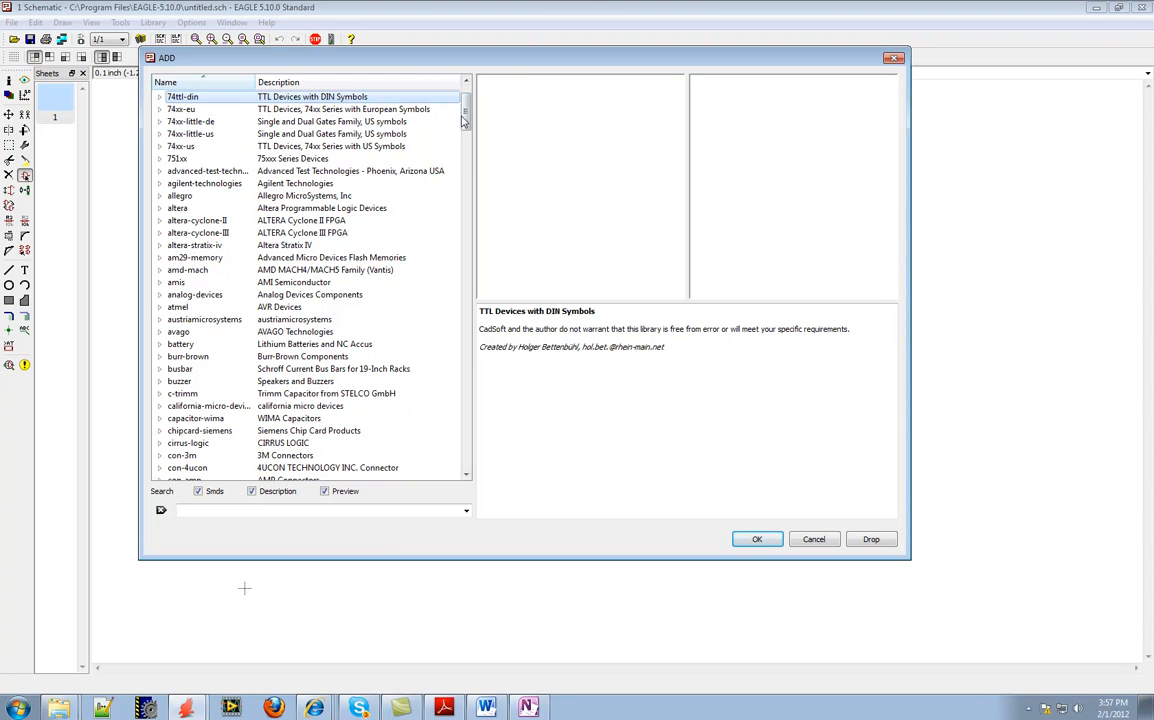
pyautogui.moveTo(463, 120)
pyautogui.mouseDown()
pyautogui.moveTo(467, 158)
pyautogui.moveTo(465, 133)
pyautogui.mouseUp()
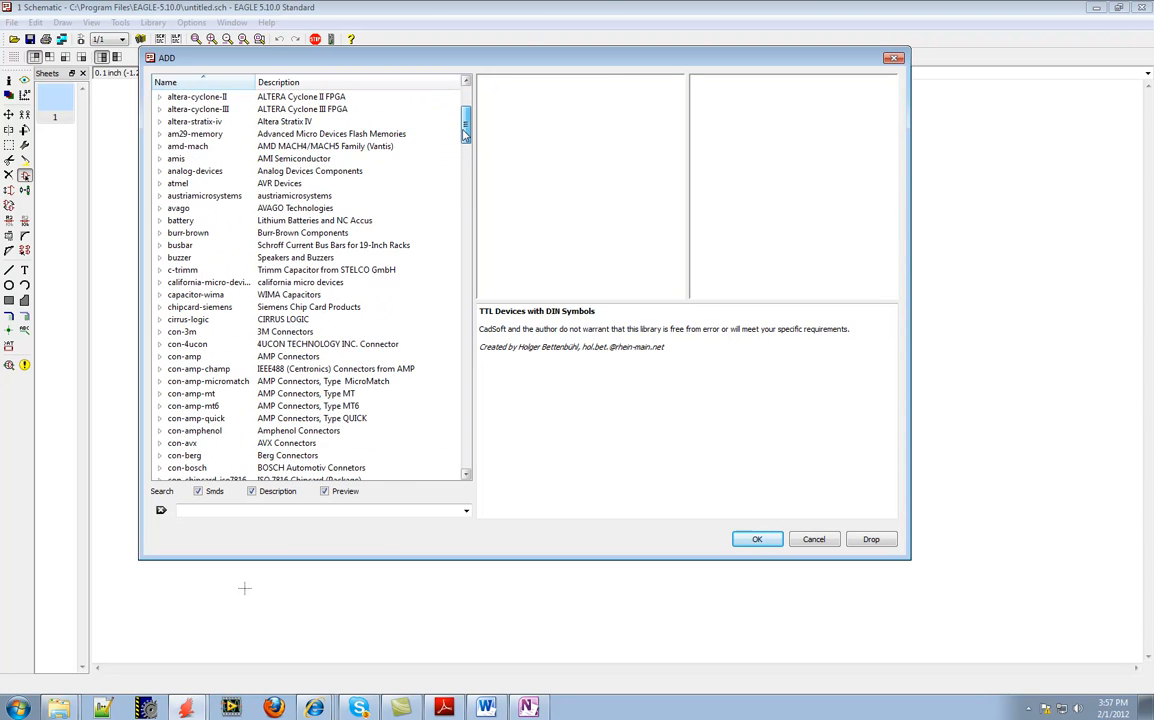
pyautogui.click(160, 223)
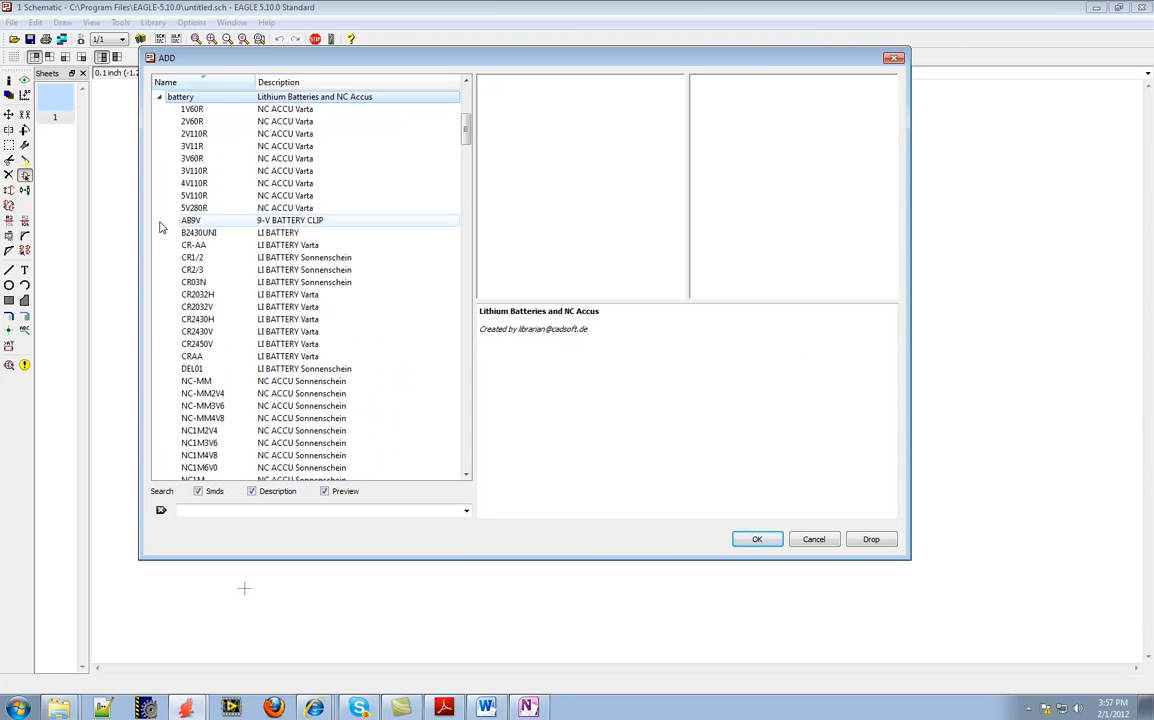
pyautogui.click(212, 171)
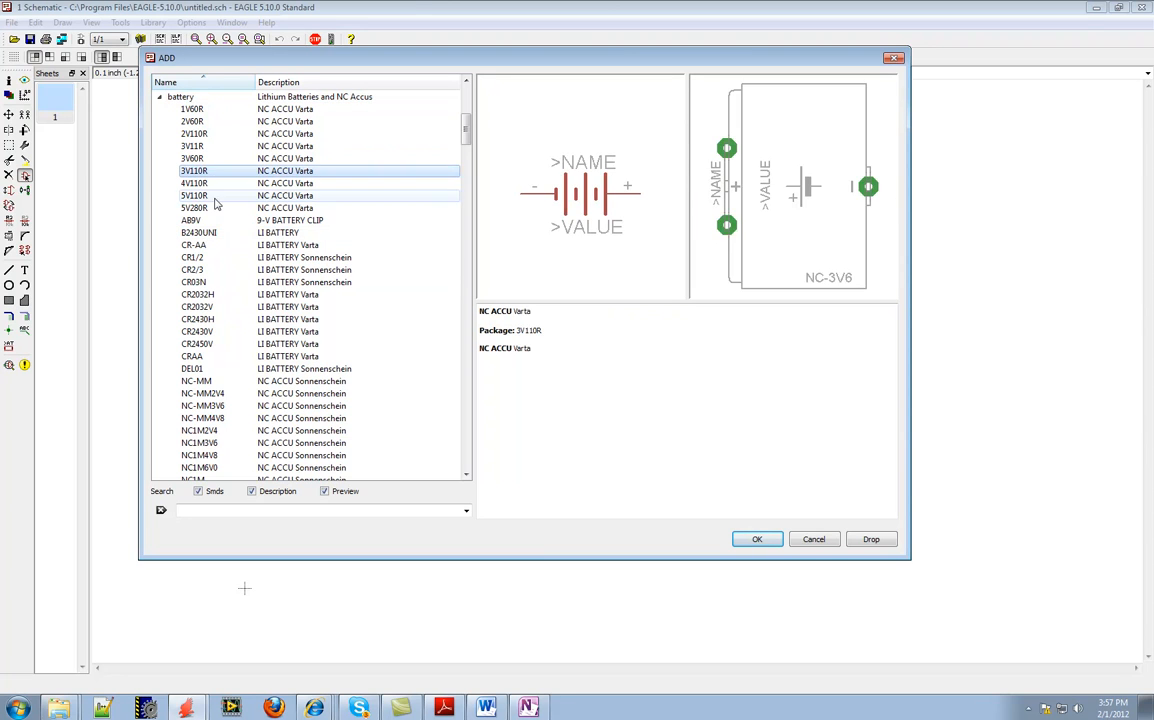
pyautogui.click(210, 246)
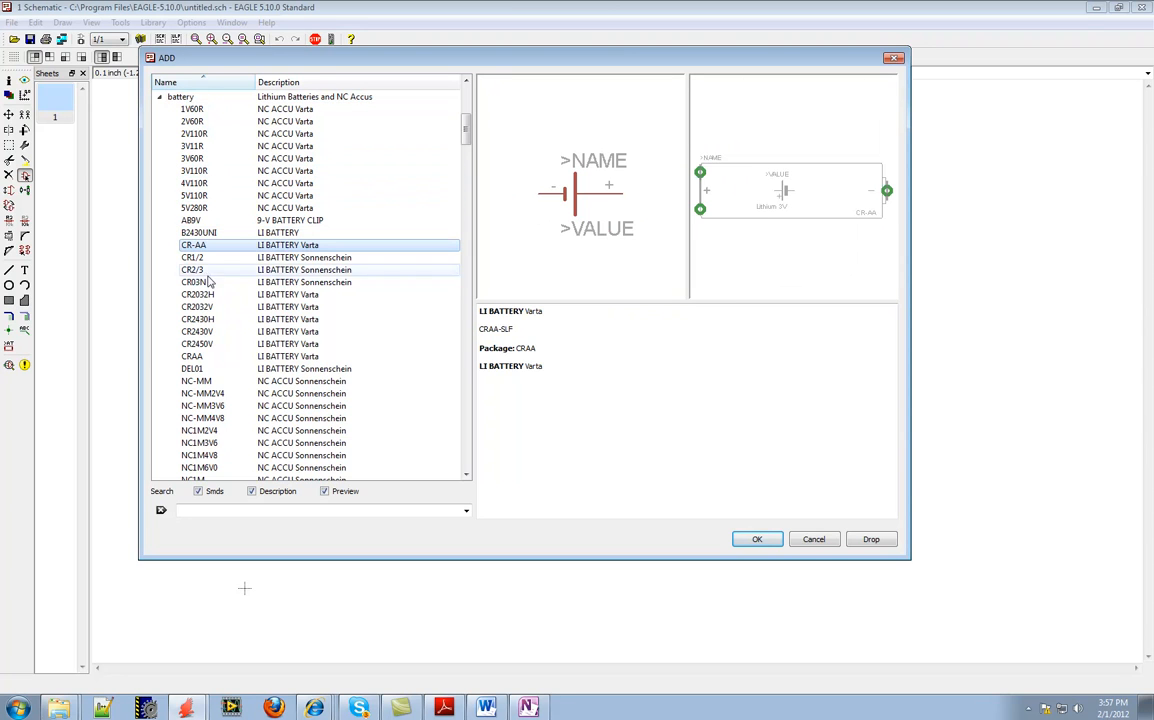
pyautogui.click(198, 347)
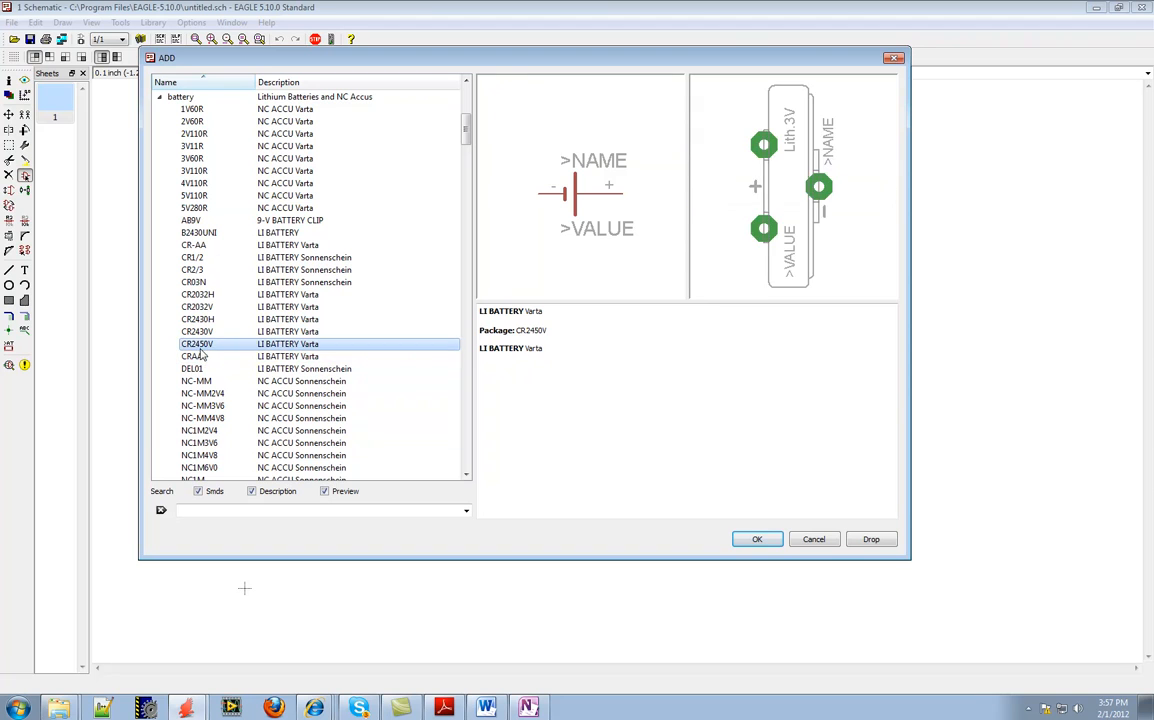
pyautogui.click(201, 358)
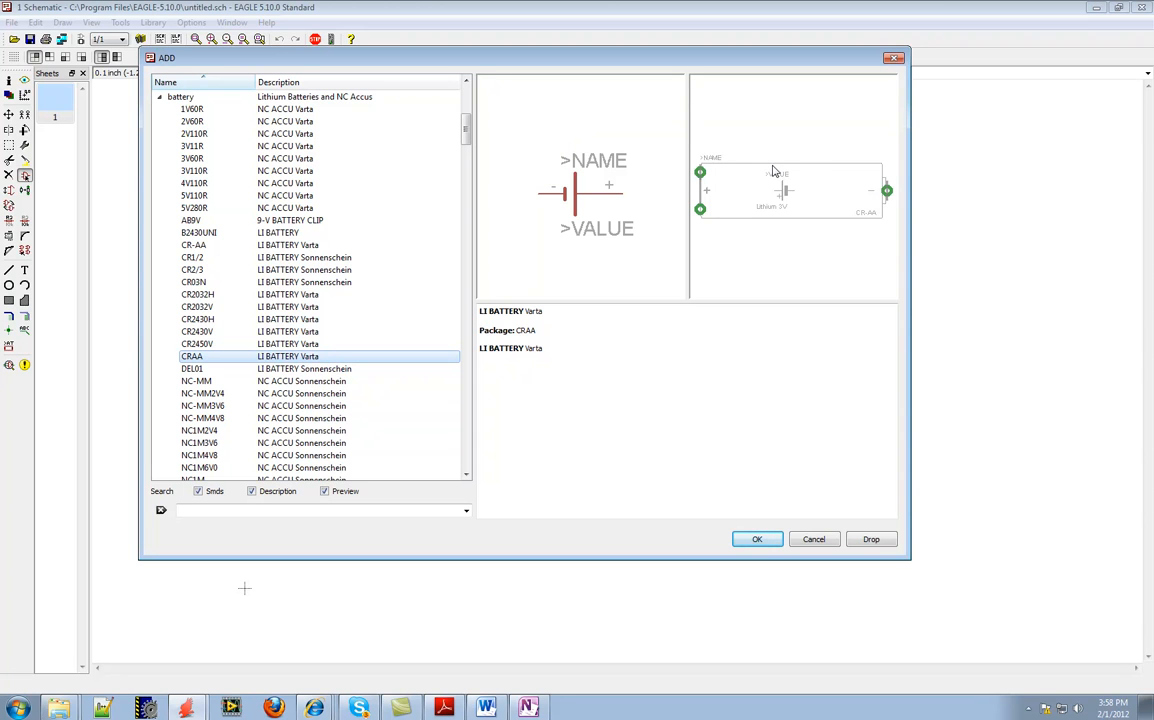
# Place the CRAA battery on the empty sheet and rotate it once so it stands vertically with its plus pin up
pyautogui.click(757, 541)
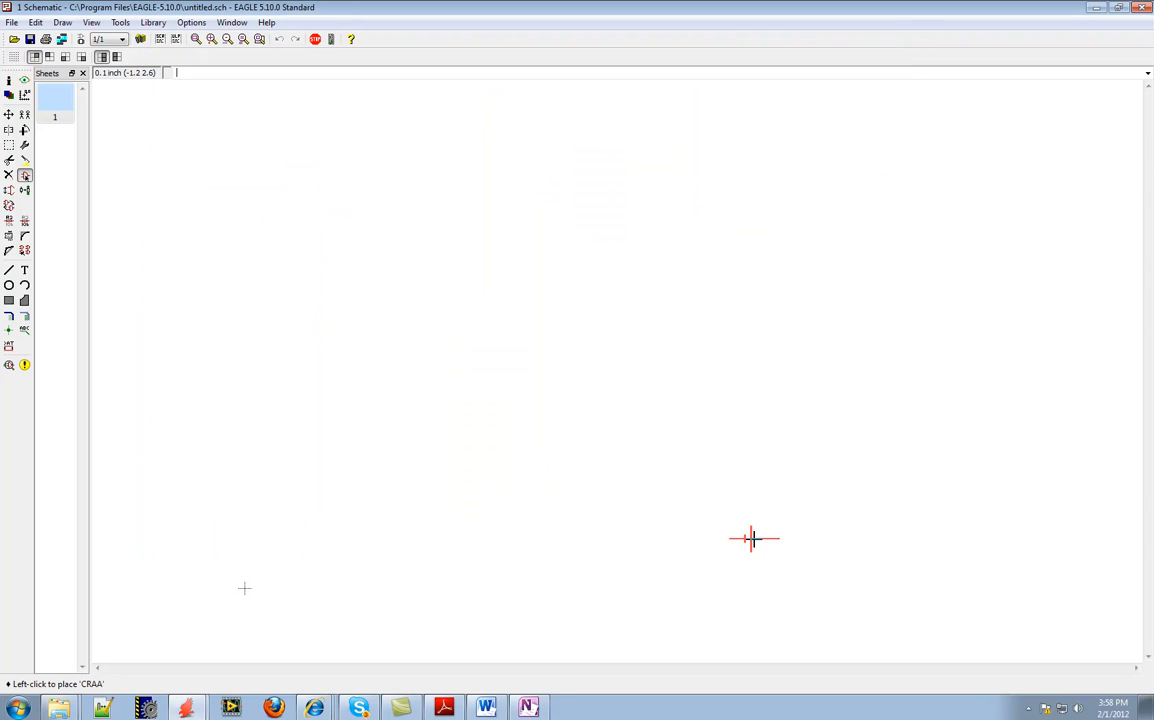
pyautogui.click(252, 278)
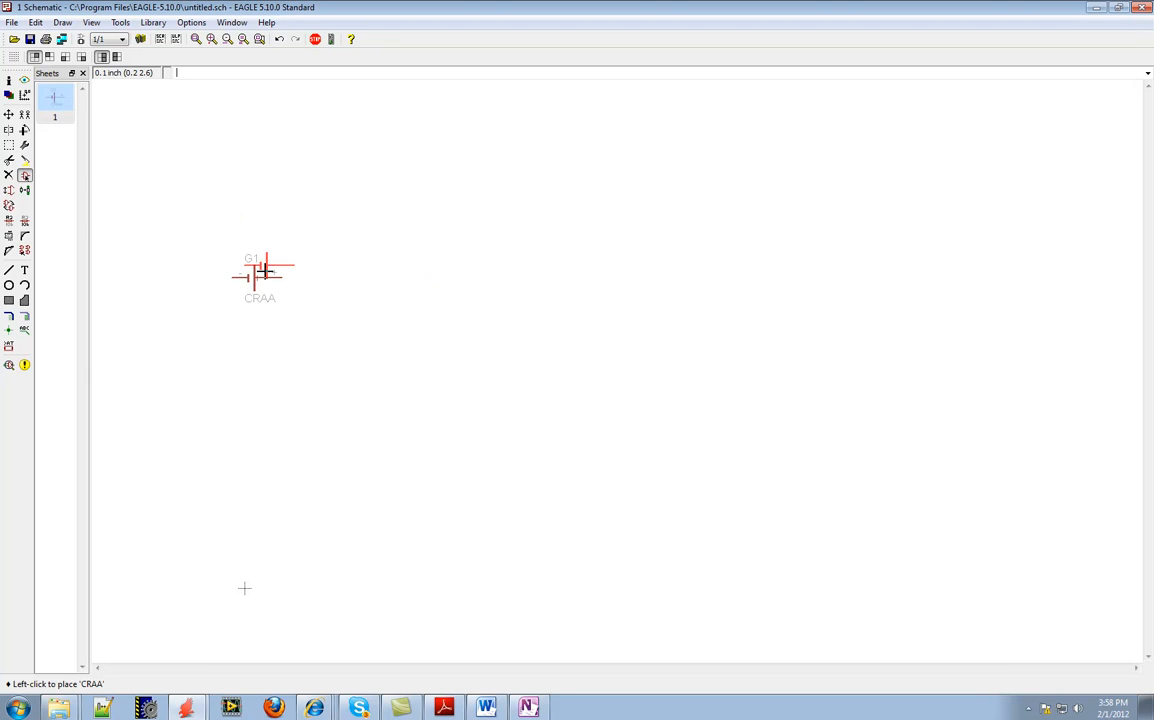
pyautogui.click(24, 131)
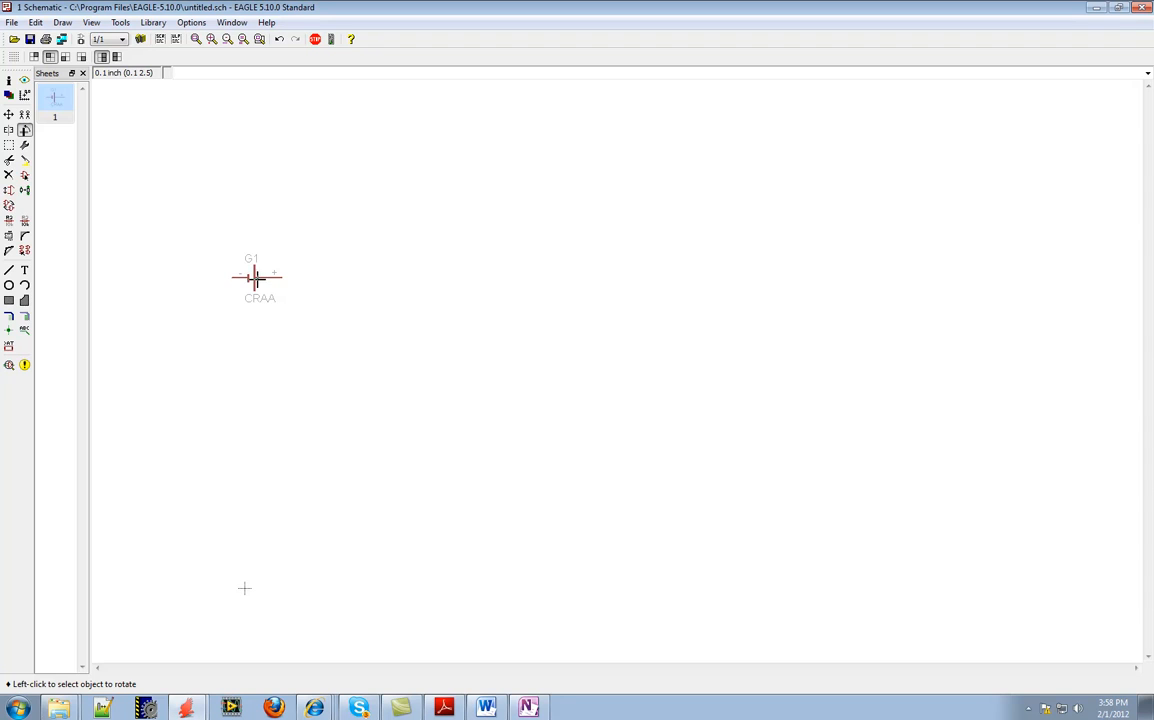
pyautogui.click(255, 277)
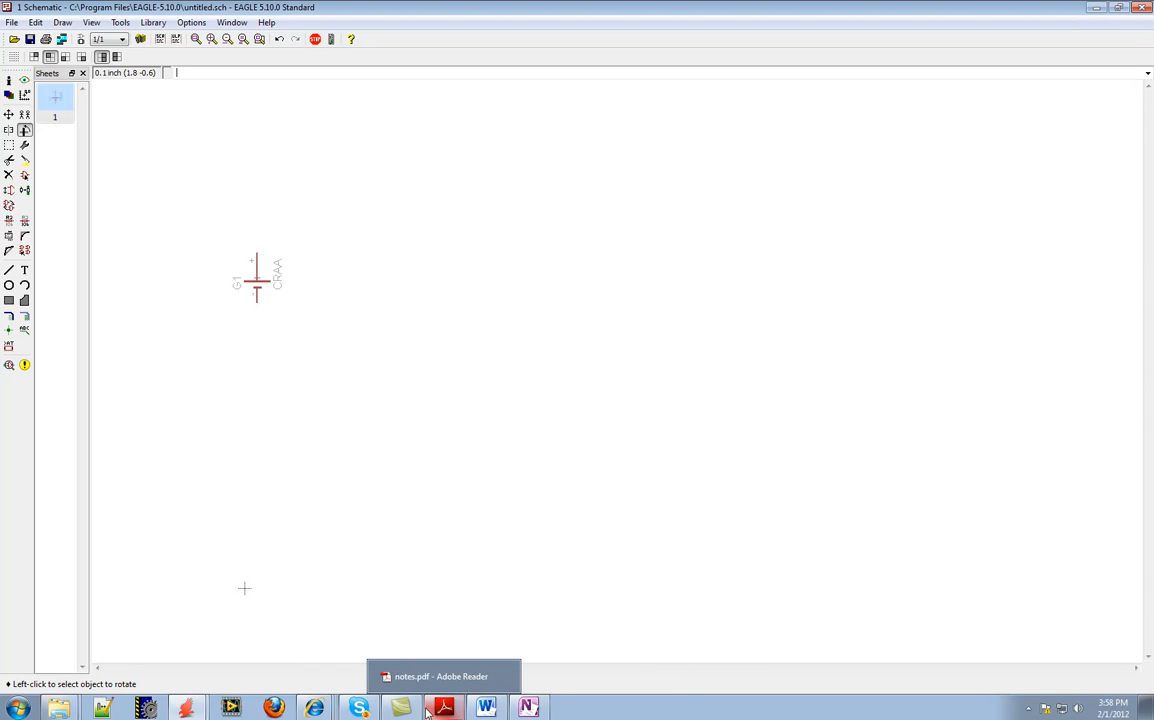
# Check the hand-drawn circuit on the Eagle Schematic page in OneNote, and return to the EAGLE schematic
pyautogui.click(528, 707)
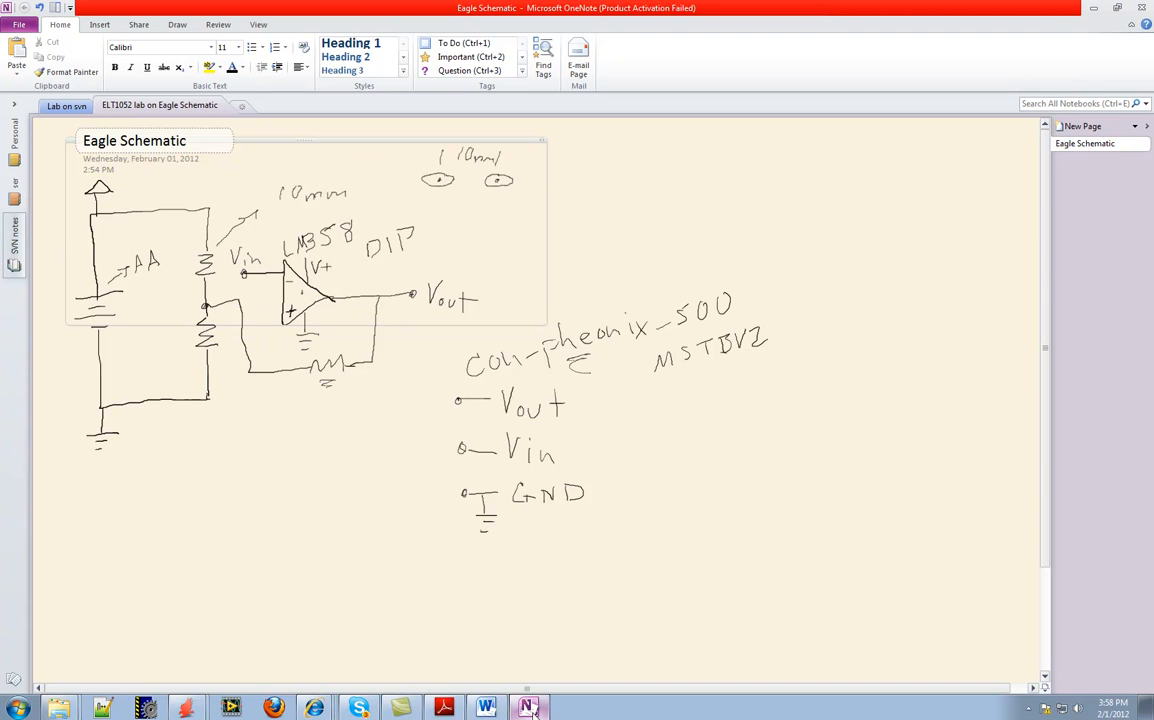
pyautogui.moveTo(186, 707)
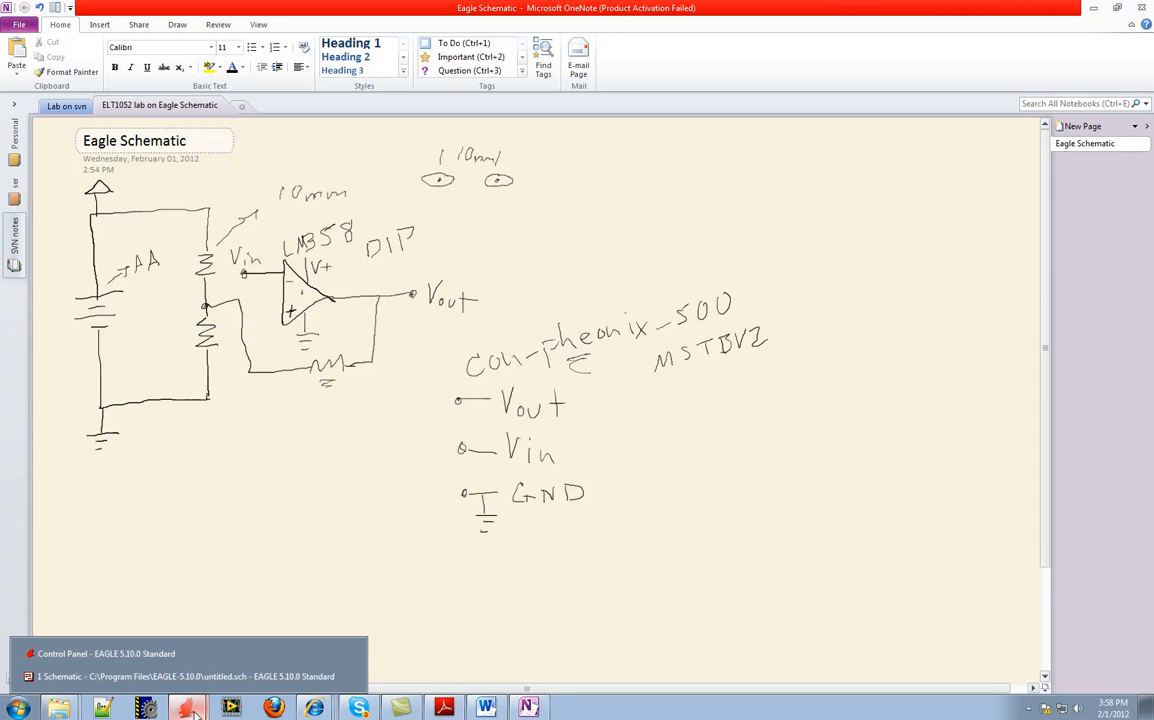
pyautogui.click(185, 676)
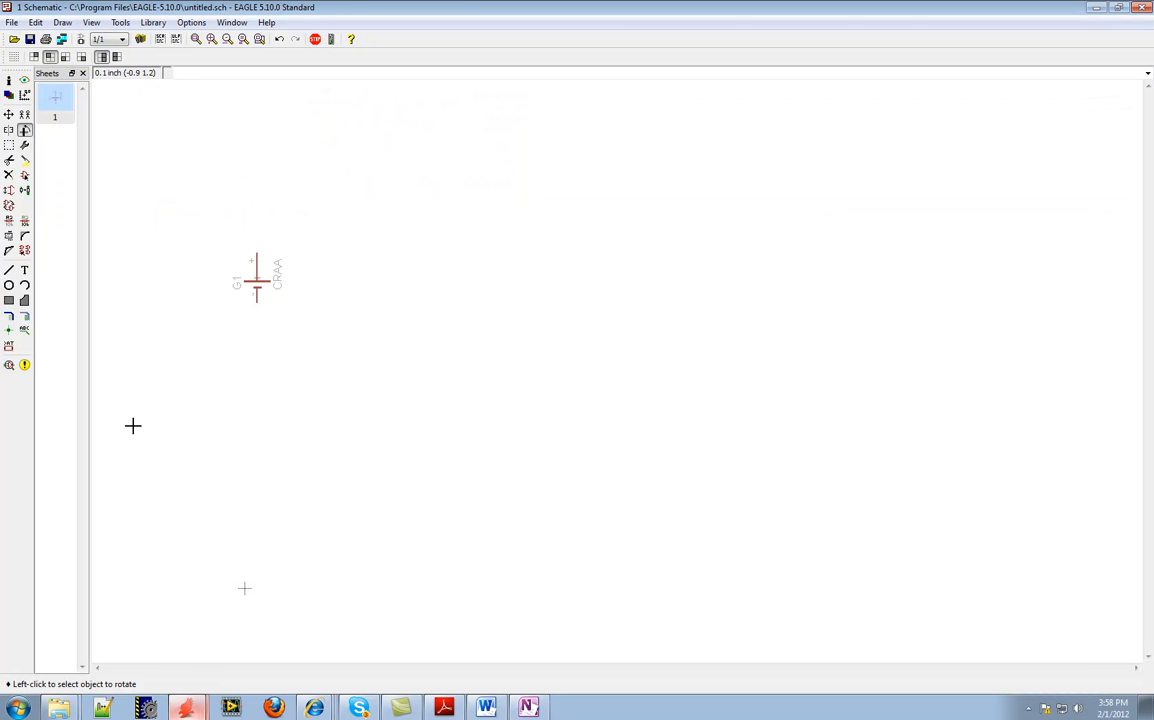
# Reopen the library list for adding a part, collapse the battery library and expand the rcl library
pyautogui.click(25, 176)
pyautogui.click(21, 53)
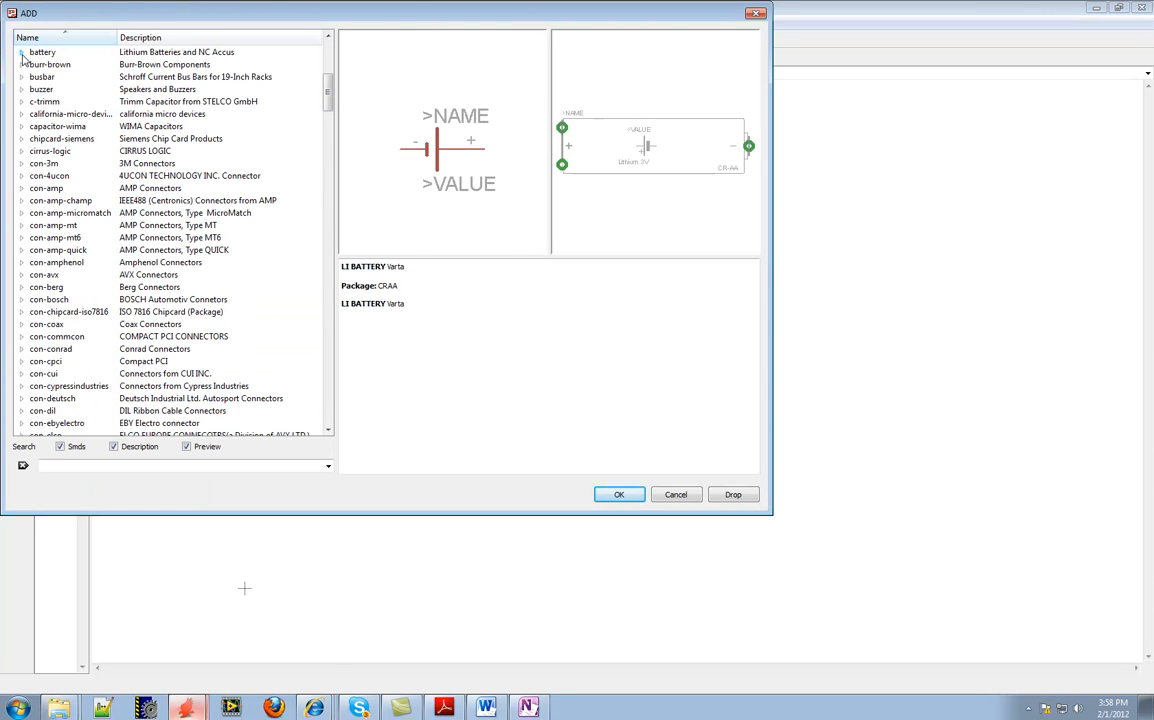
pyautogui.moveTo(328, 95); pyautogui.dragTo(322, 330)
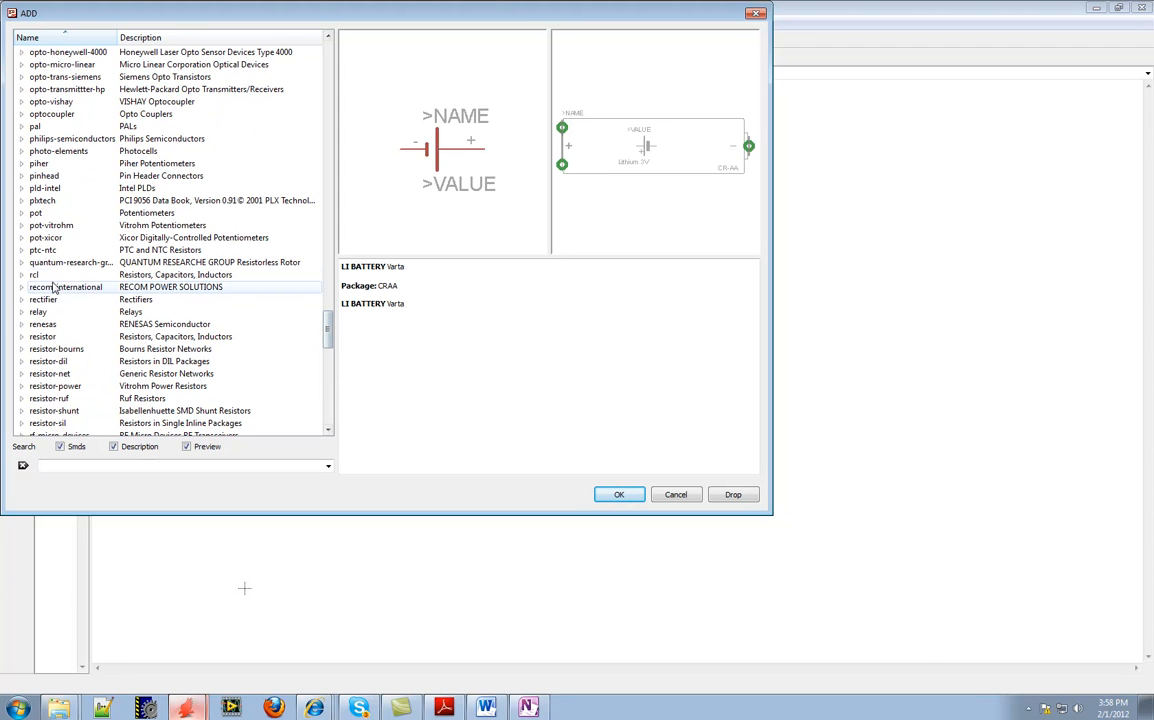
pyautogui.click(23, 277)
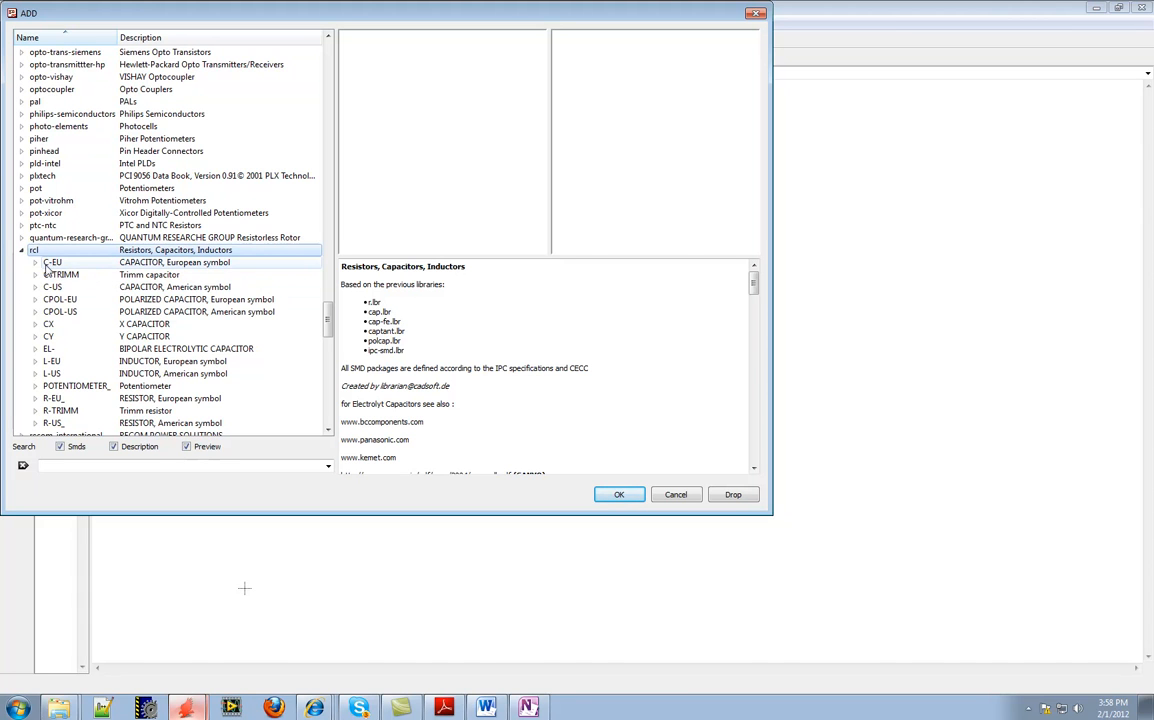
pyautogui.moveTo(326, 332); pyautogui.dragTo(326, 337)
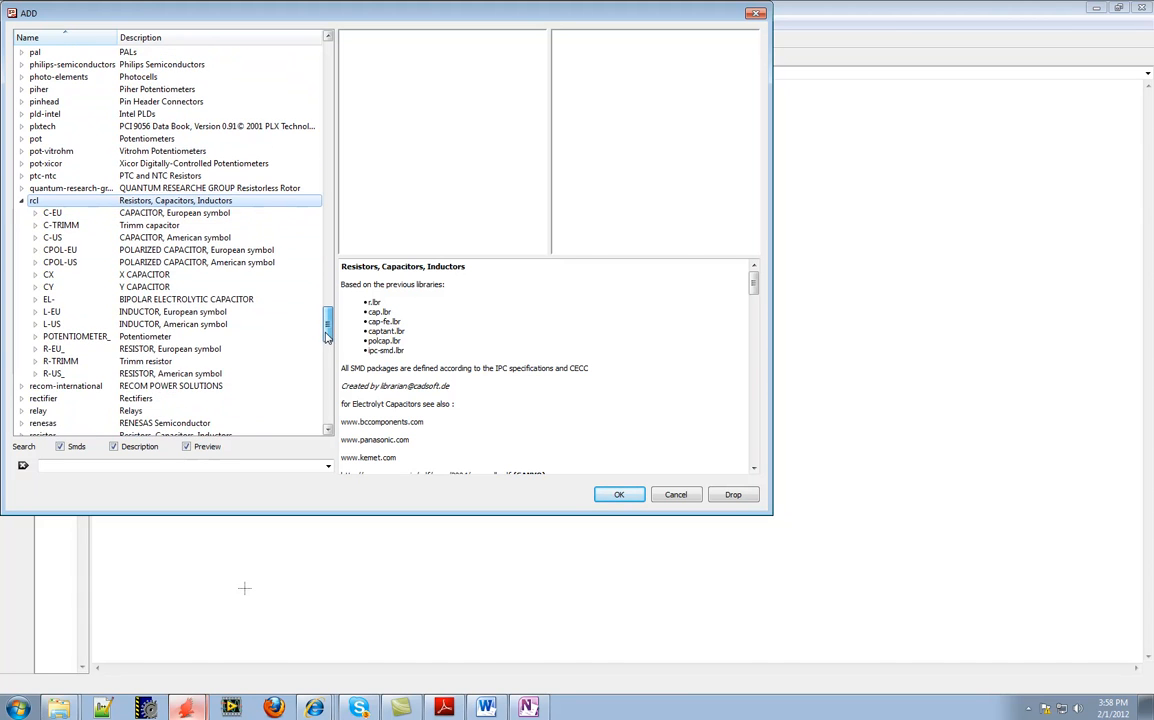
# Compare the package previews of the European-symbol R-EU_ resistors, and collapse that group again
pyautogui.click(35, 349)
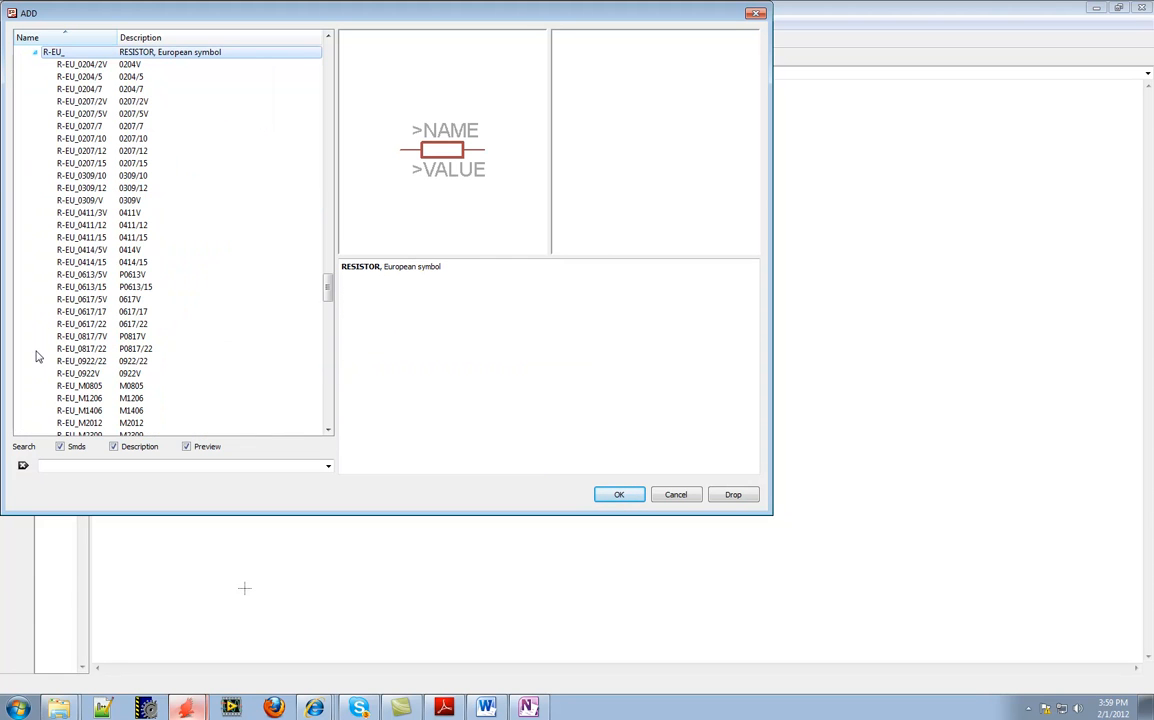
pyautogui.click(90, 66)
pyautogui.click(92, 128)
pyautogui.click(100, 249)
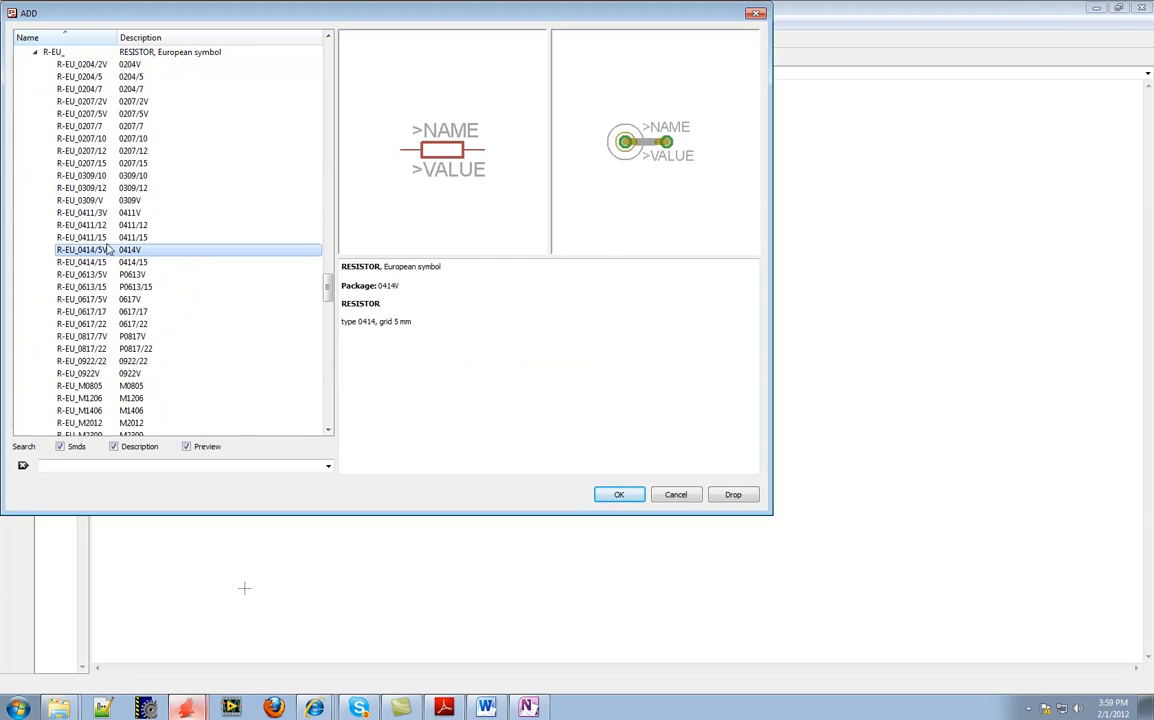
pyautogui.click(85, 150)
pyautogui.click(85, 126)
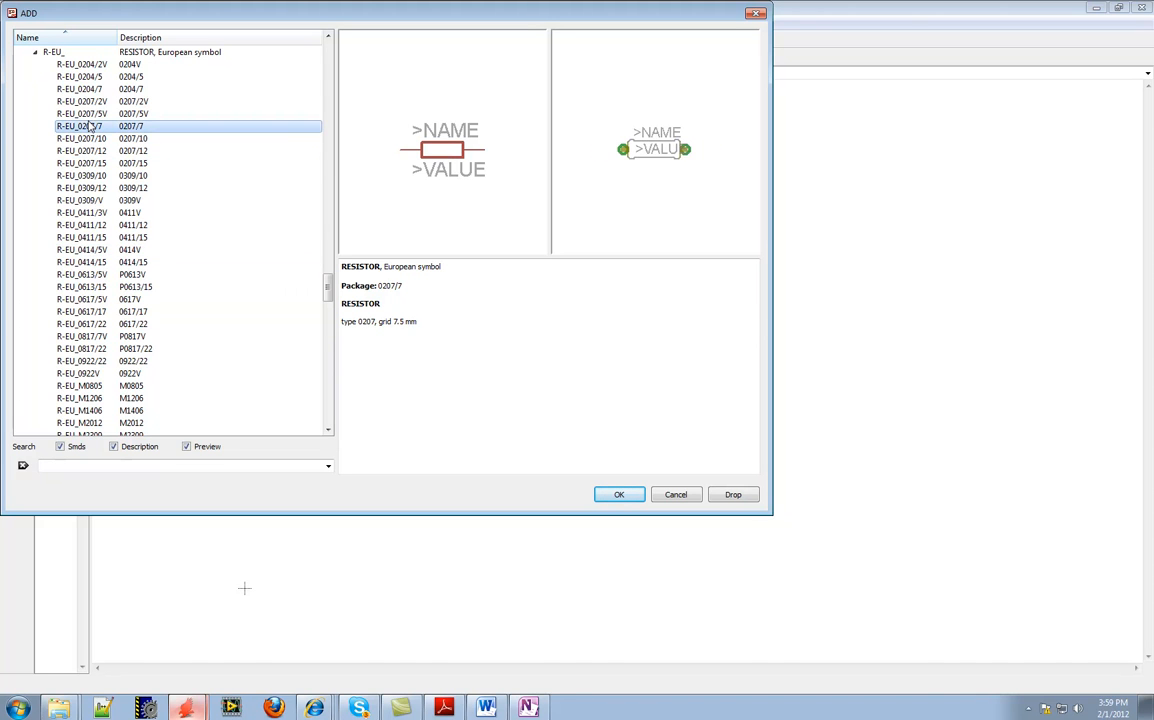
pyautogui.click(88, 176)
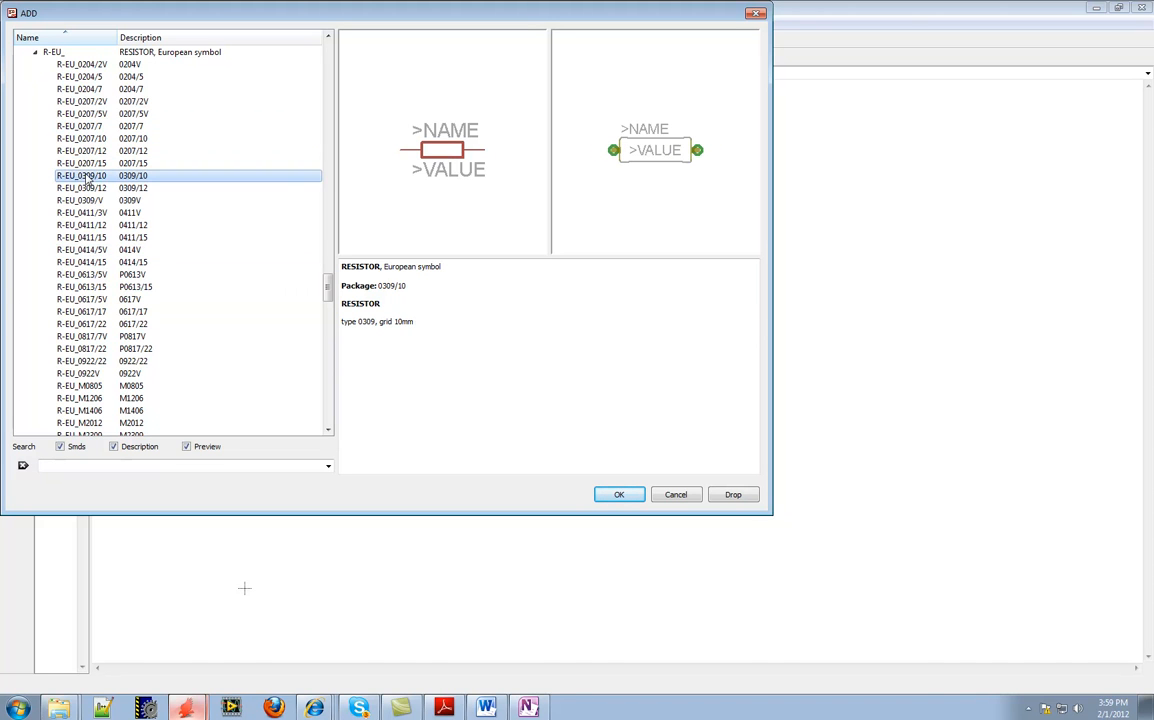
pyautogui.click(95, 114)
pyautogui.click(91, 151)
pyautogui.click(86, 200)
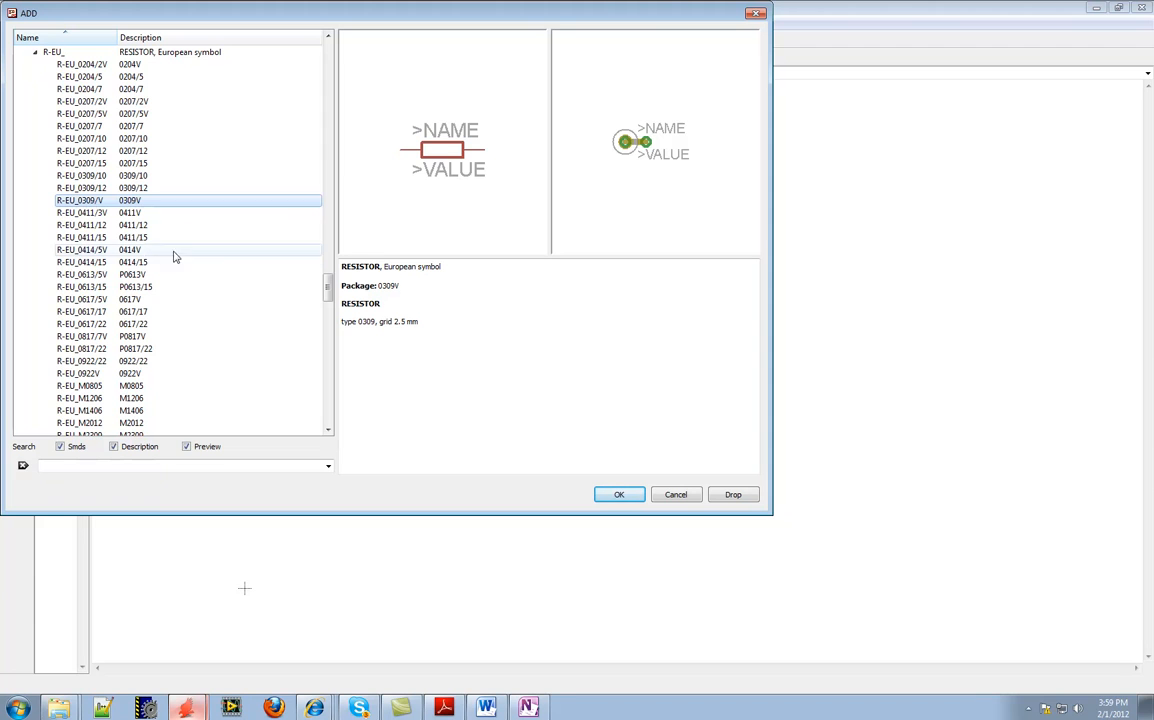
pyautogui.click(88, 227)
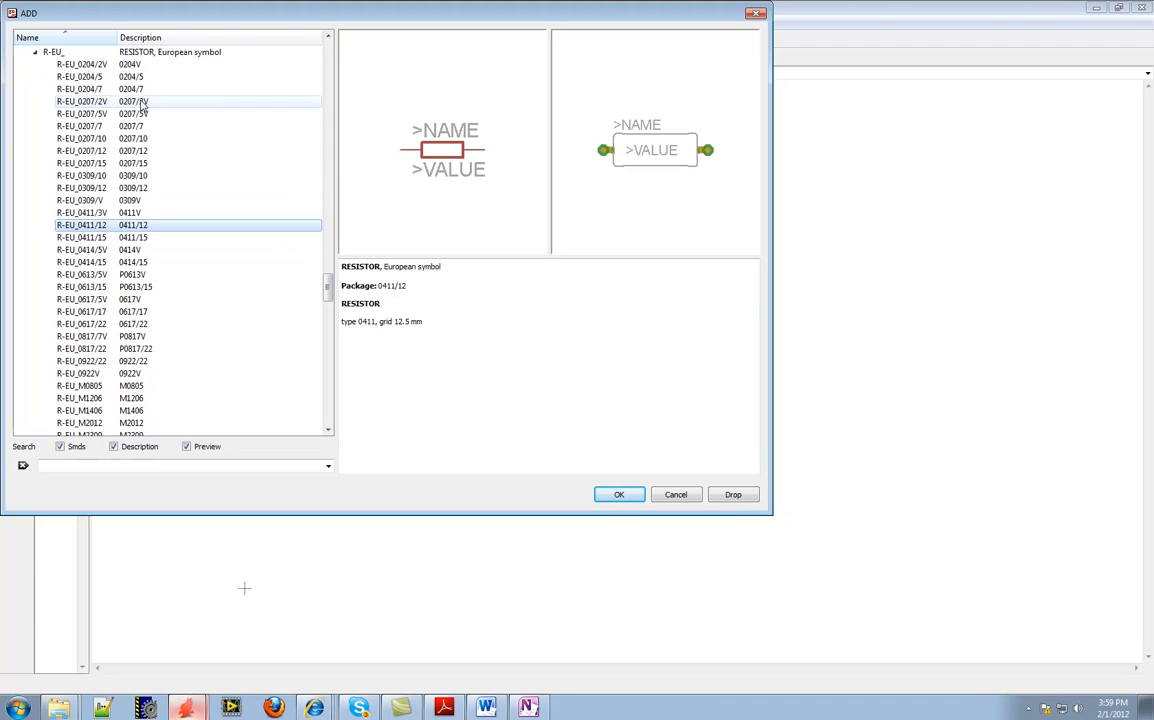
pyautogui.click(35, 53)
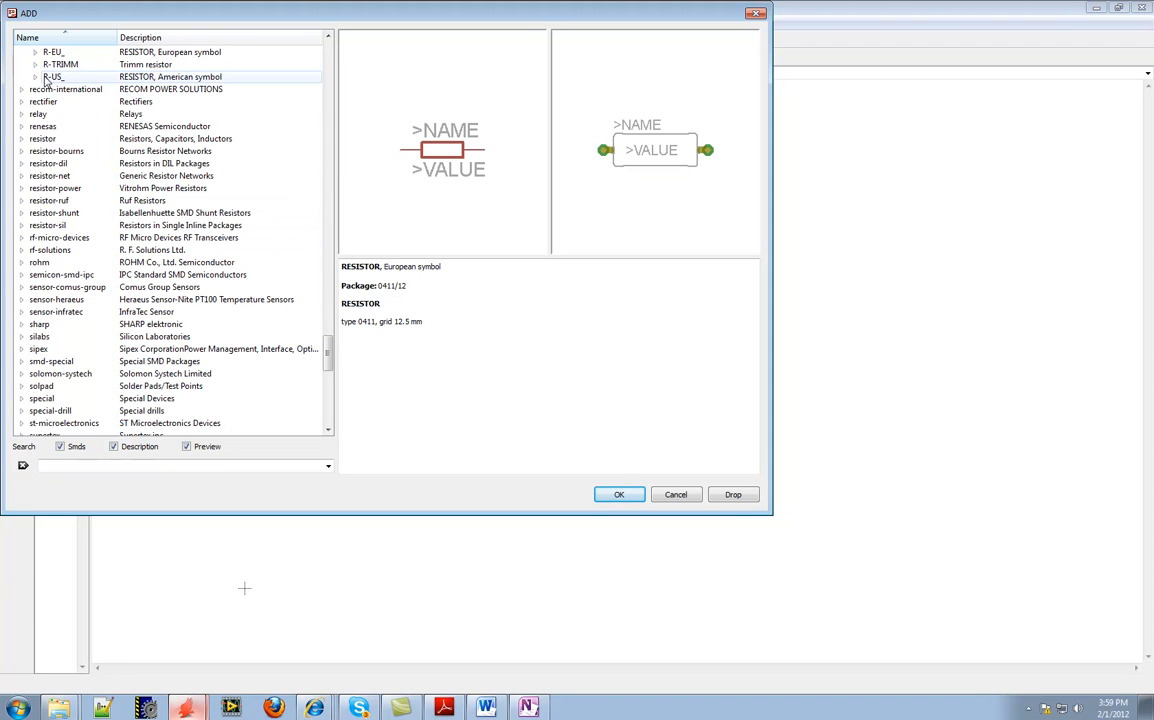
# Compare the American-symbol R-US_ resistor packages, choose R-US_0207/10 with the 10 mm grid and place one beside the top of the battery
pyautogui.click(36, 76)
pyautogui.click(285, 89)
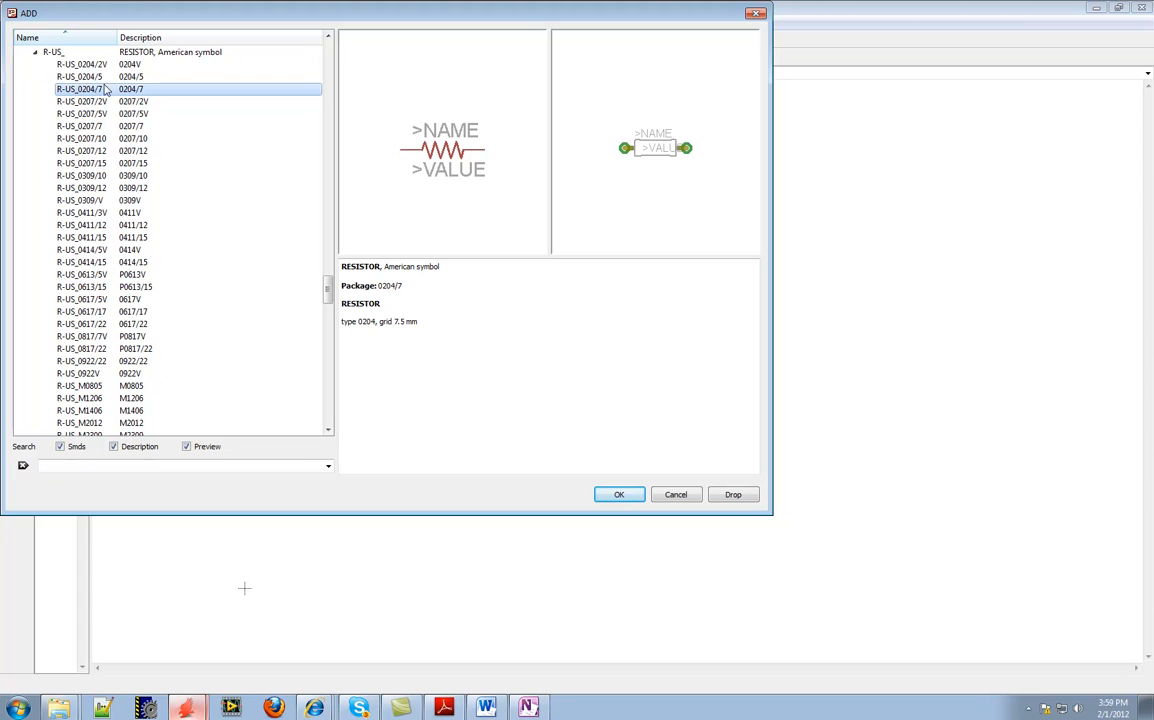
pyautogui.click(93, 77)
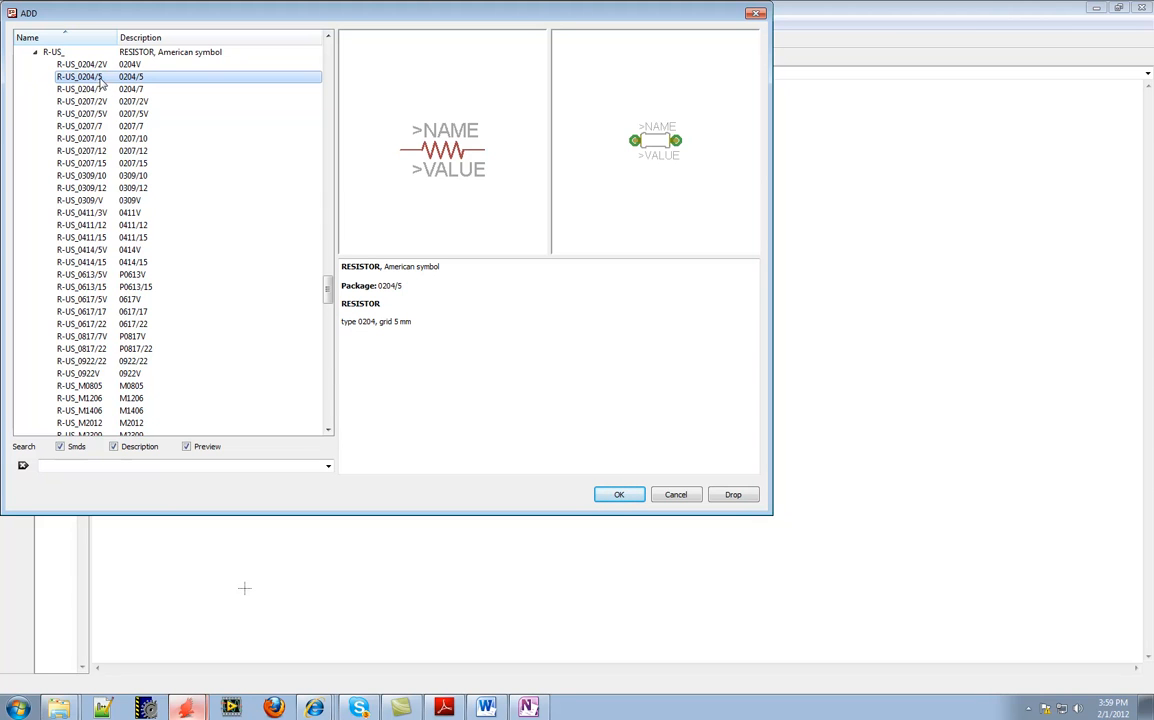
pyautogui.click(101, 90)
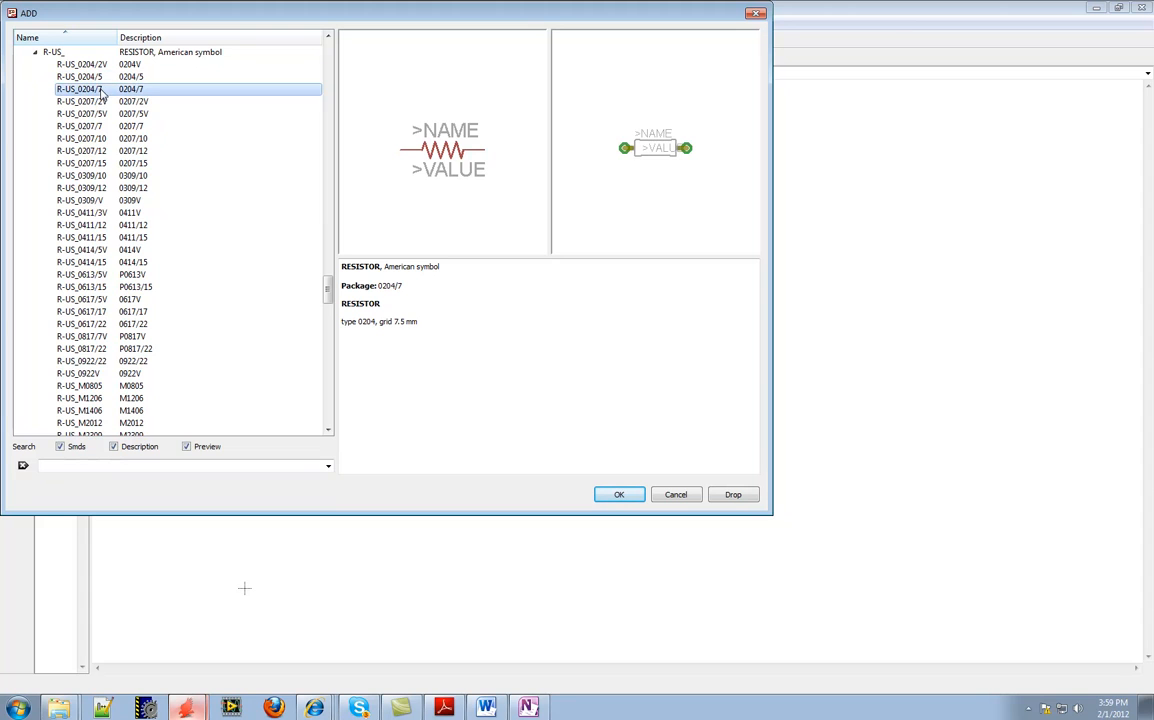
pyautogui.click(103, 102)
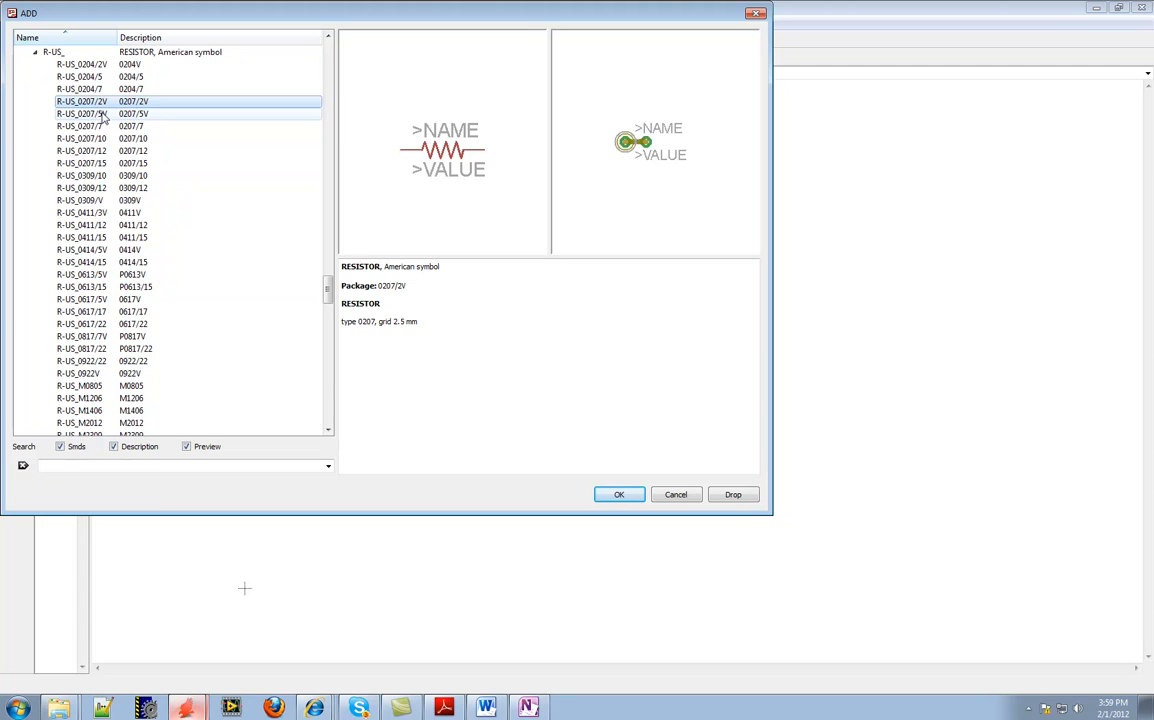
pyautogui.click(104, 116)
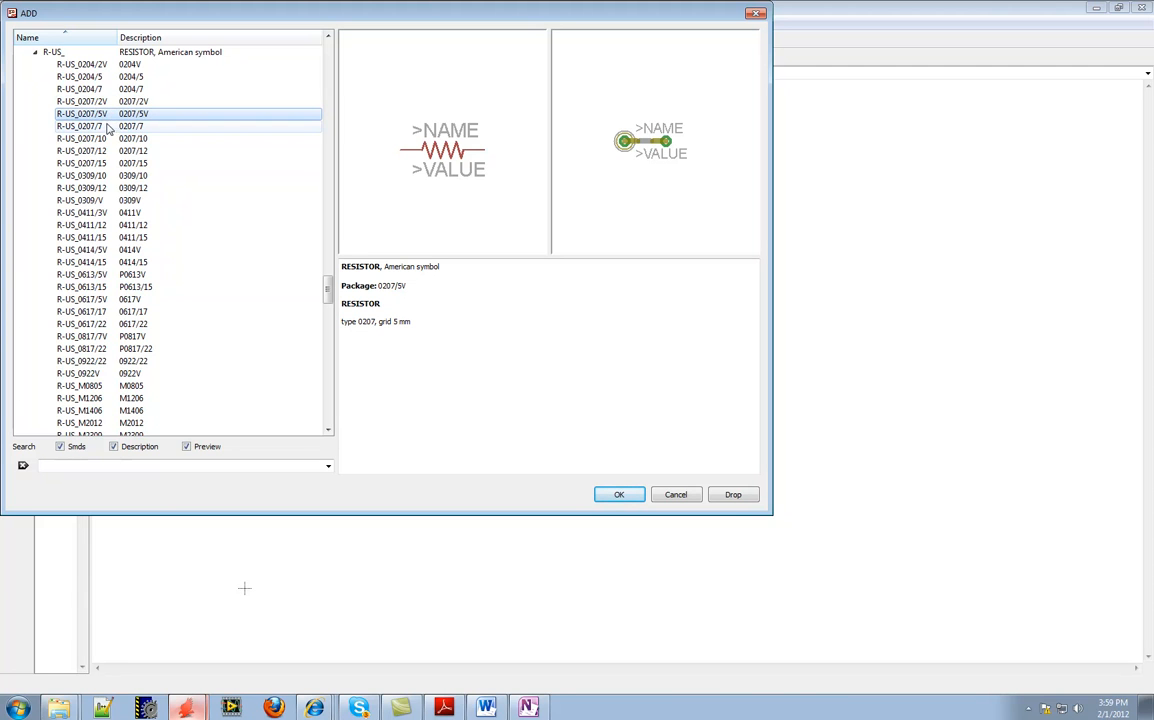
pyautogui.click(98, 128)
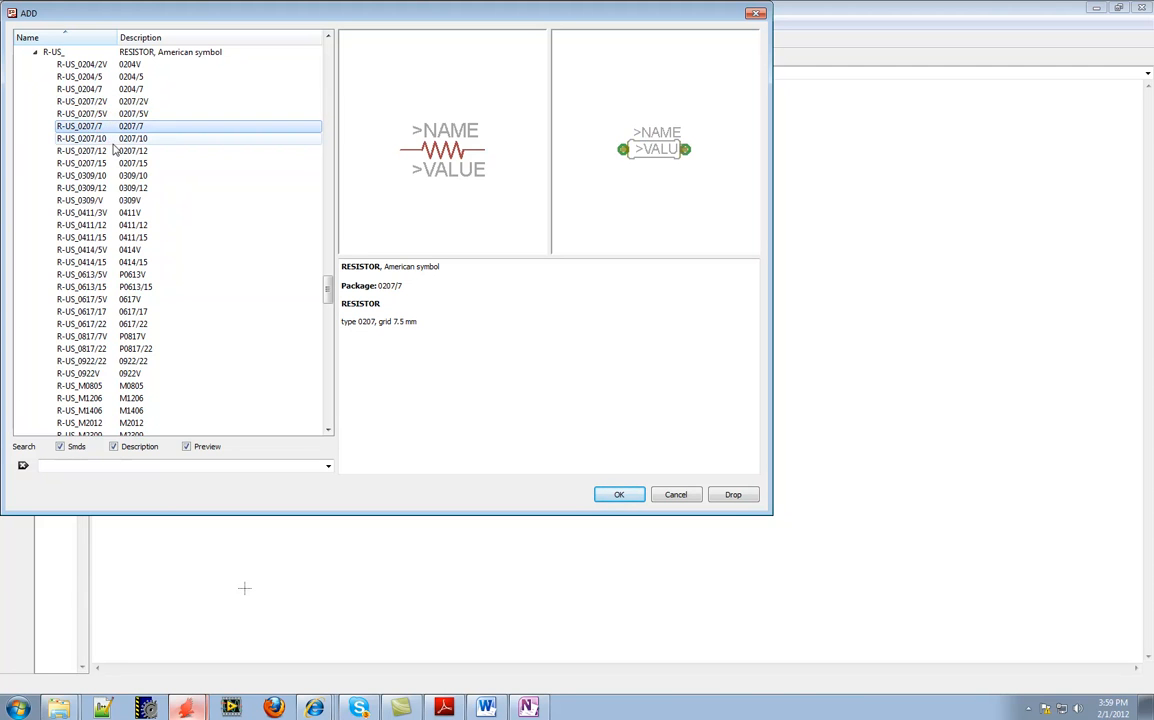
pyautogui.click(96, 138)
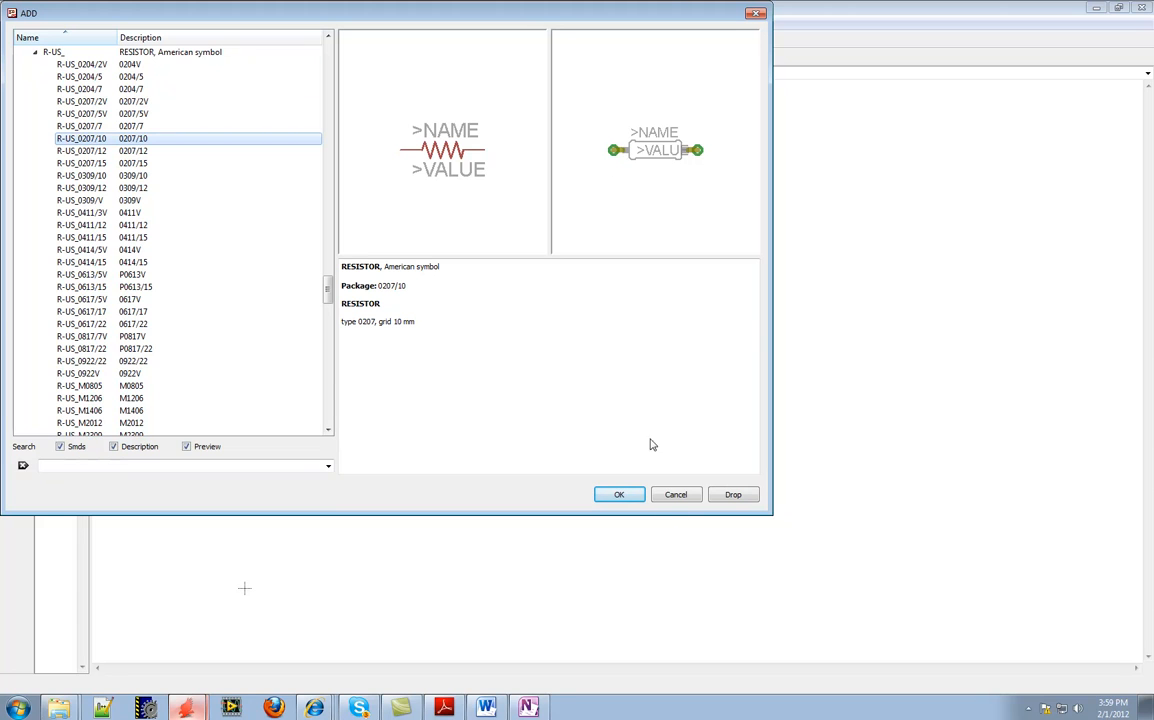
pyautogui.click(622, 496)
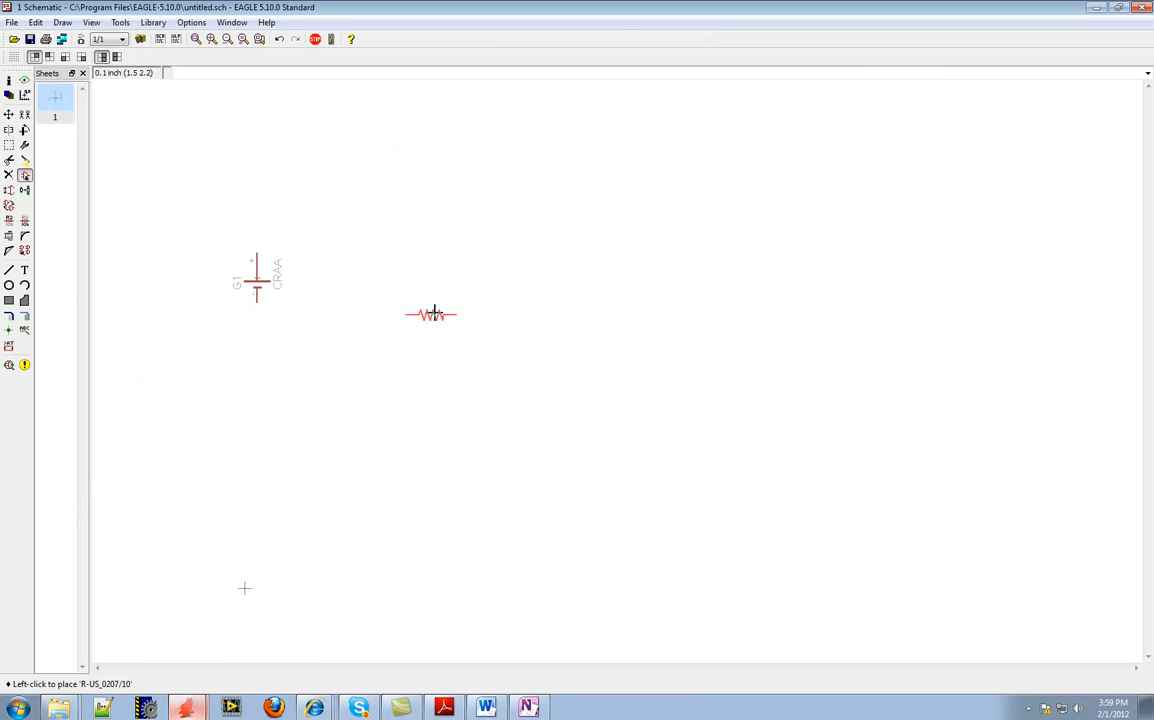
pyautogui.click(332, 229)
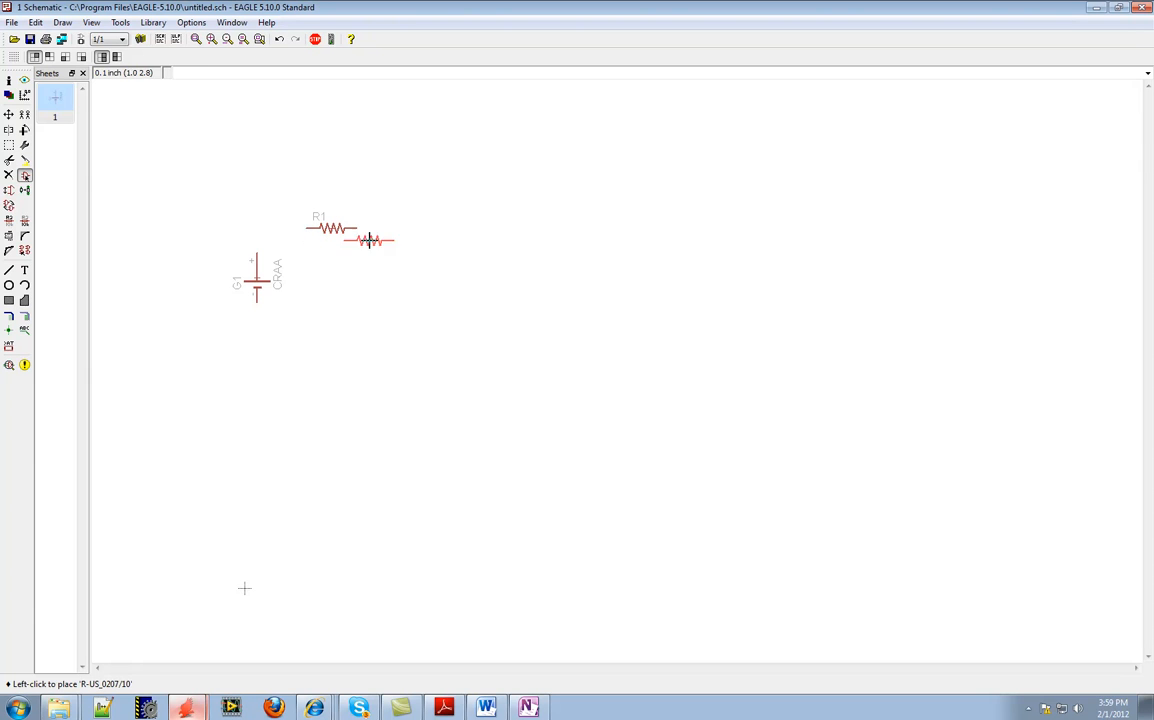
# Place two more R-US_0207/10 resistors in a column below the first one, beside and just below the battery
pyautogui.click(331, 290)
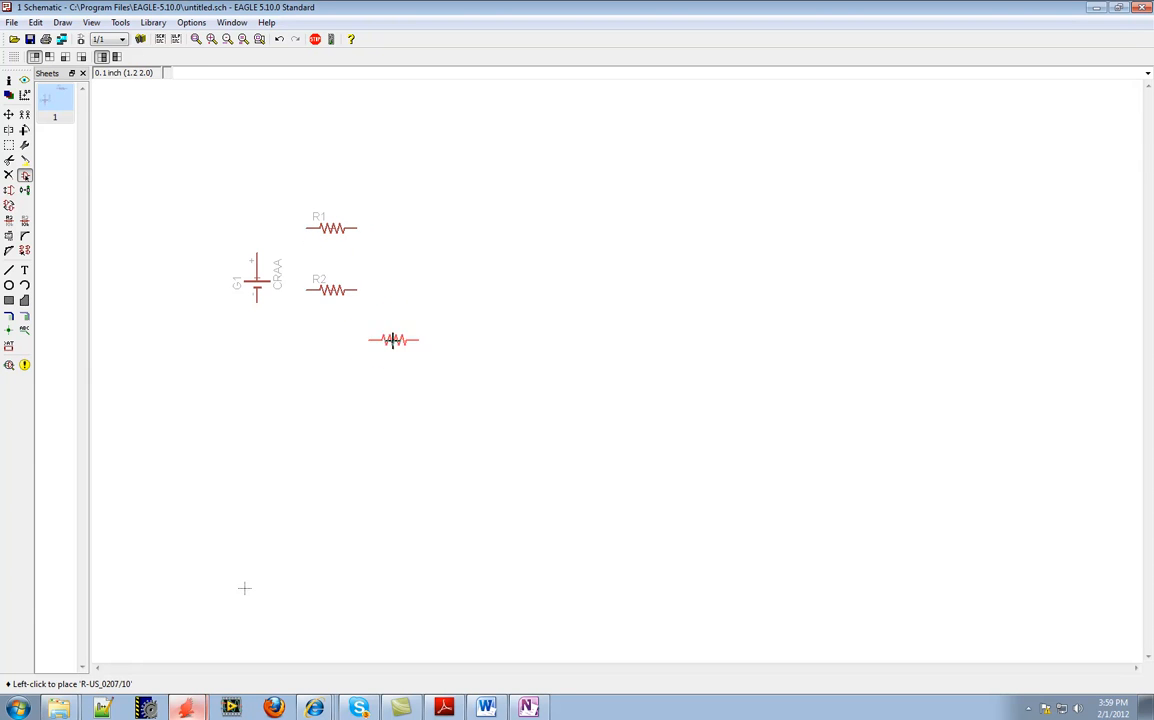
pyautogui.click(341, 352)
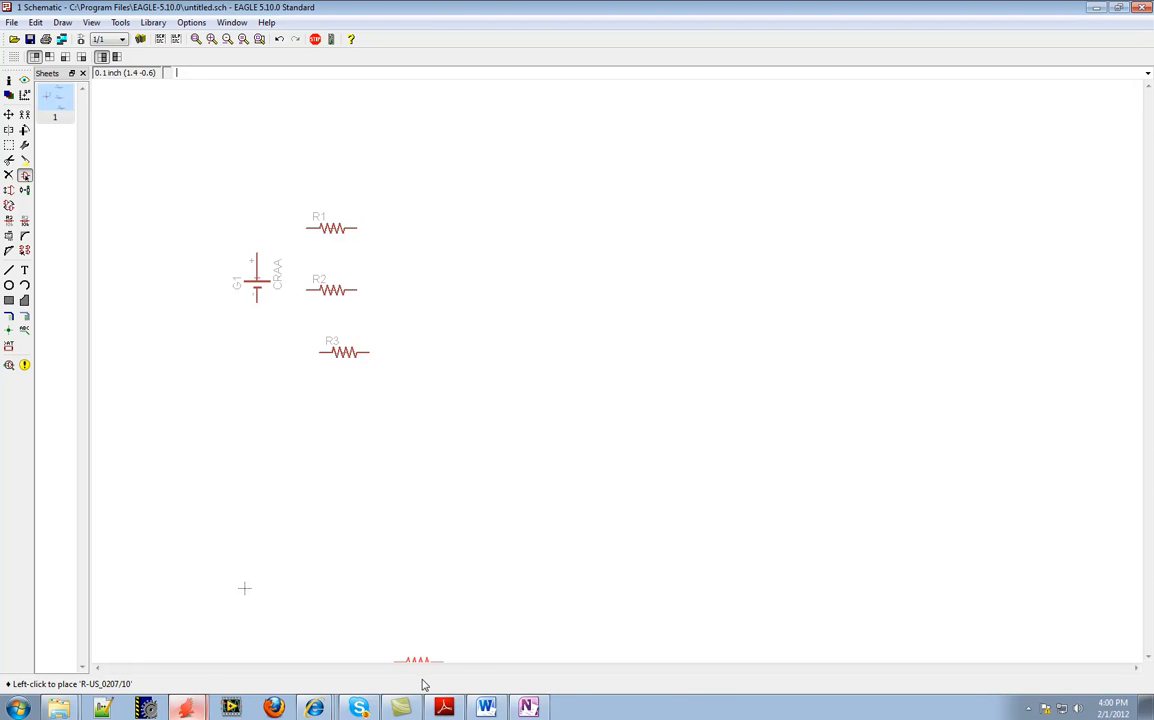
# Check the hand-drawn circuit in OneNote for the op amp type and package, and return to the EAGLE schematic
pyautogui.click(528, 707)
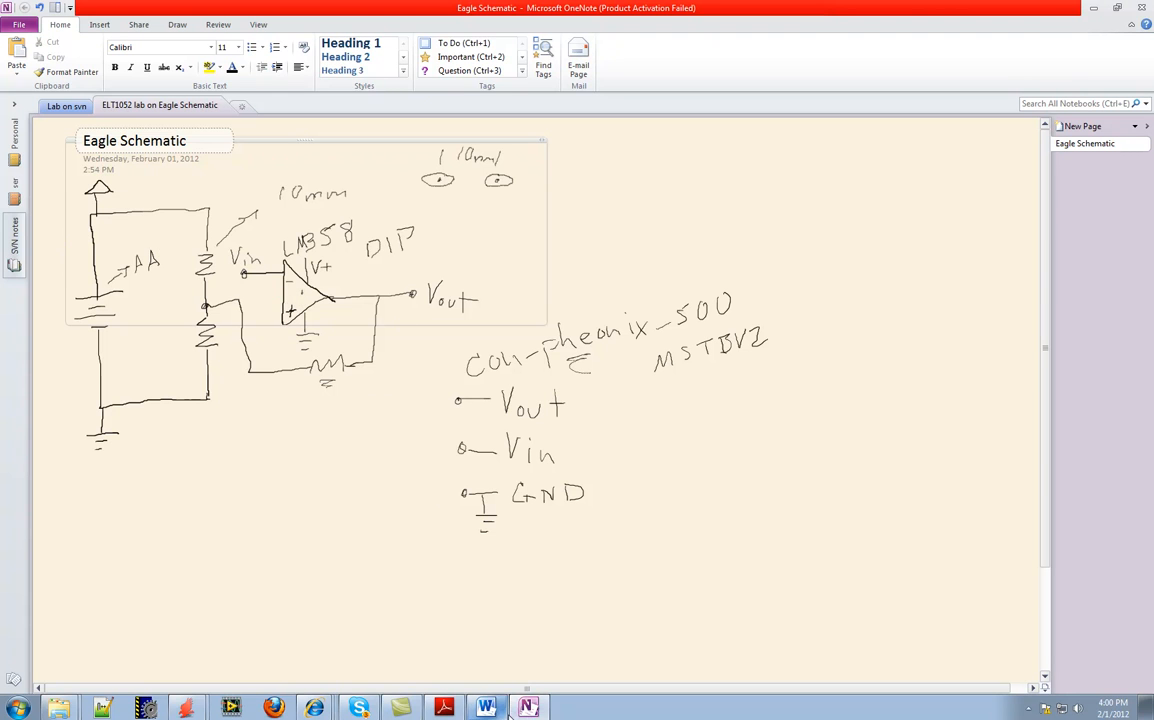
pyautogui.moveTo(185, 708)
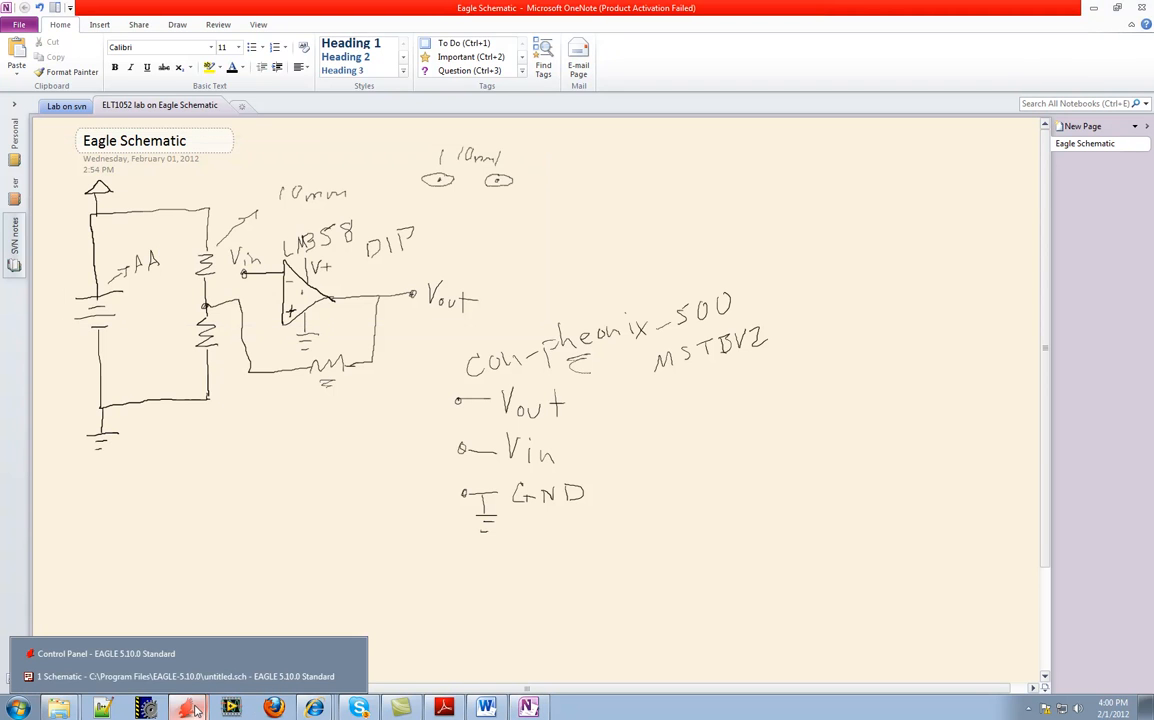
pyautogui.click(219, 678)
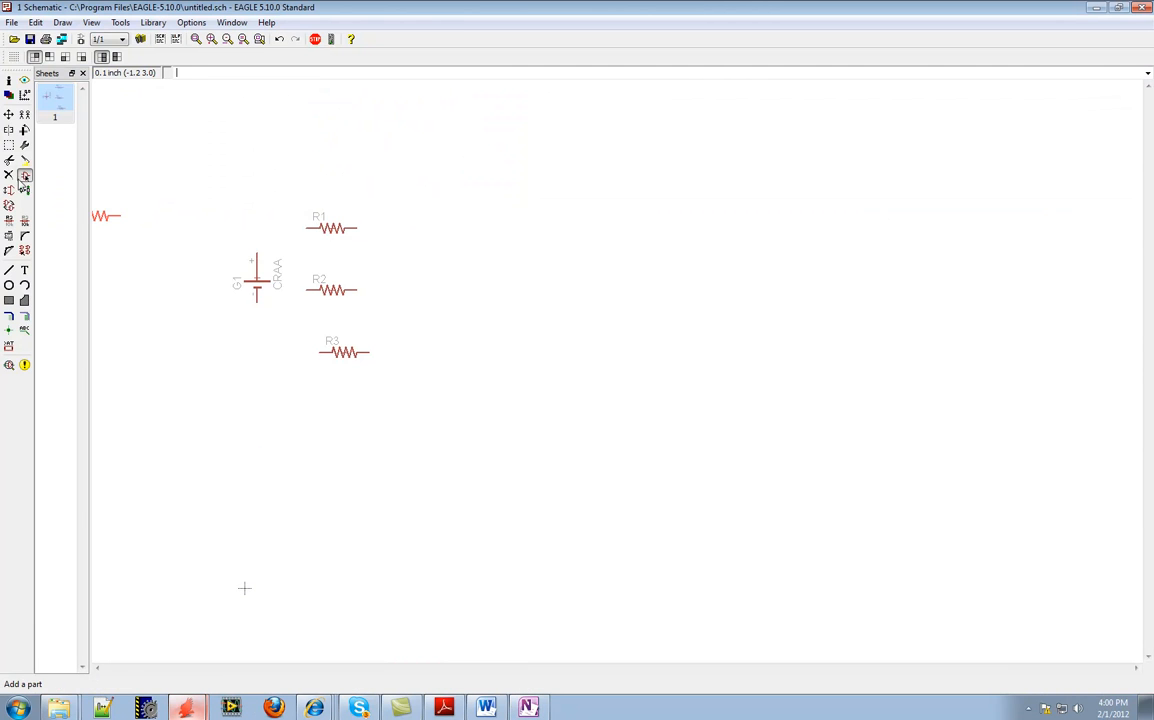
# Reopen the library list for adding a part, collapse the rcl library and search for "op amp"
pyautogui.click(25, 175)
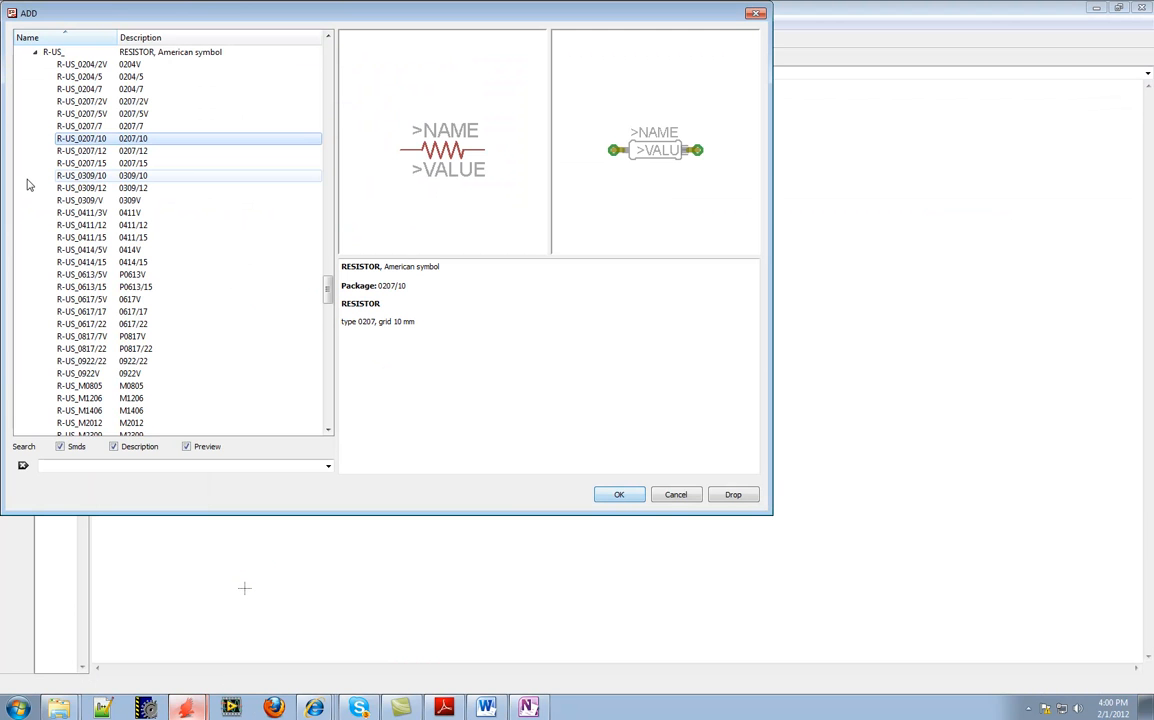
pyautogui.click(35, 51)
pyautogui.scroll(8, 88, 113)
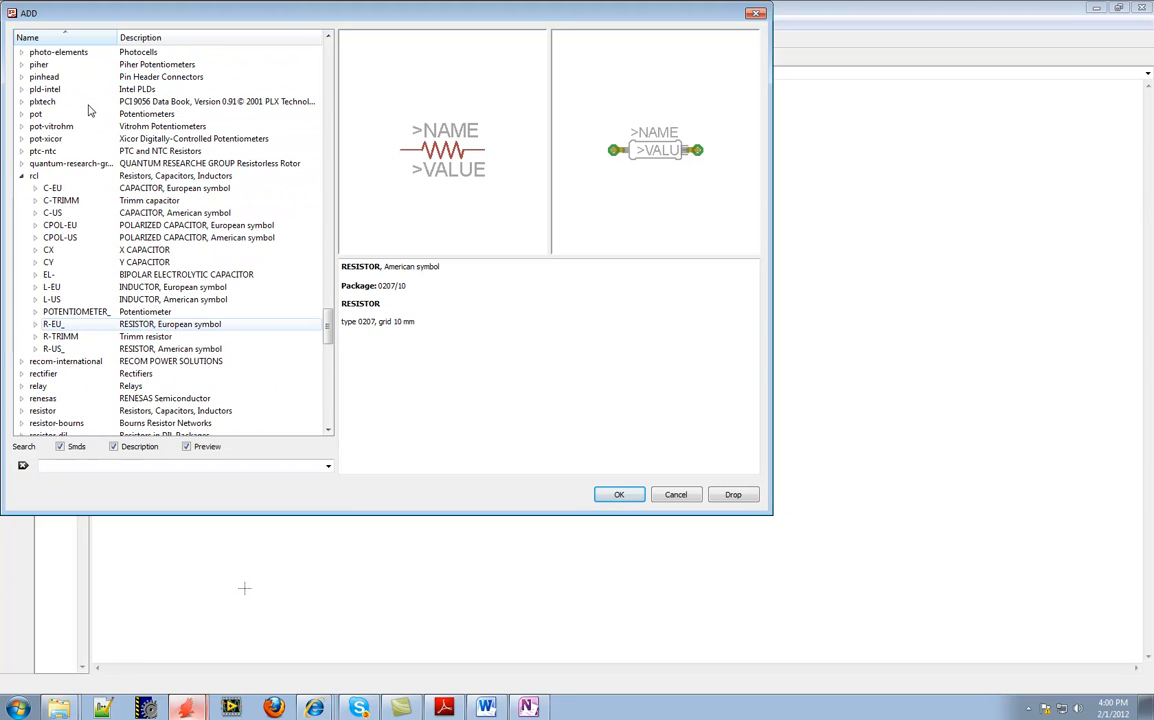
pyautogui.click(24, 177)
pyautogui.click(77, 463)
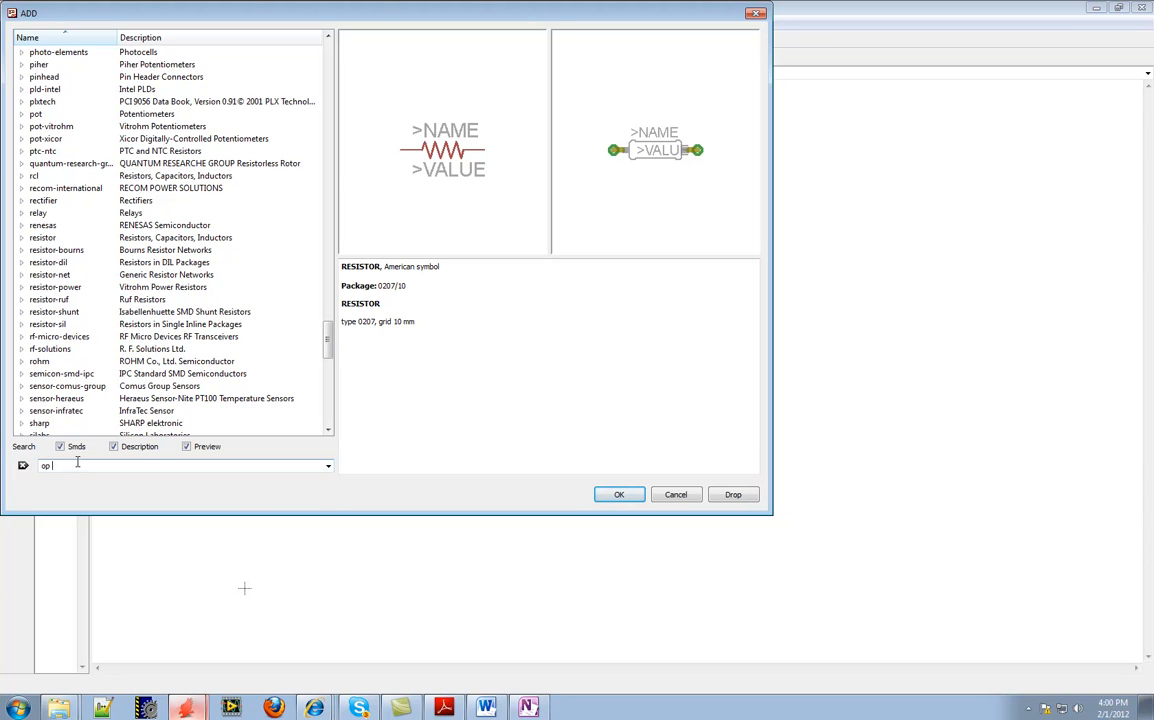
pyautogui.write('op amp')
pyautogui.press('Return')
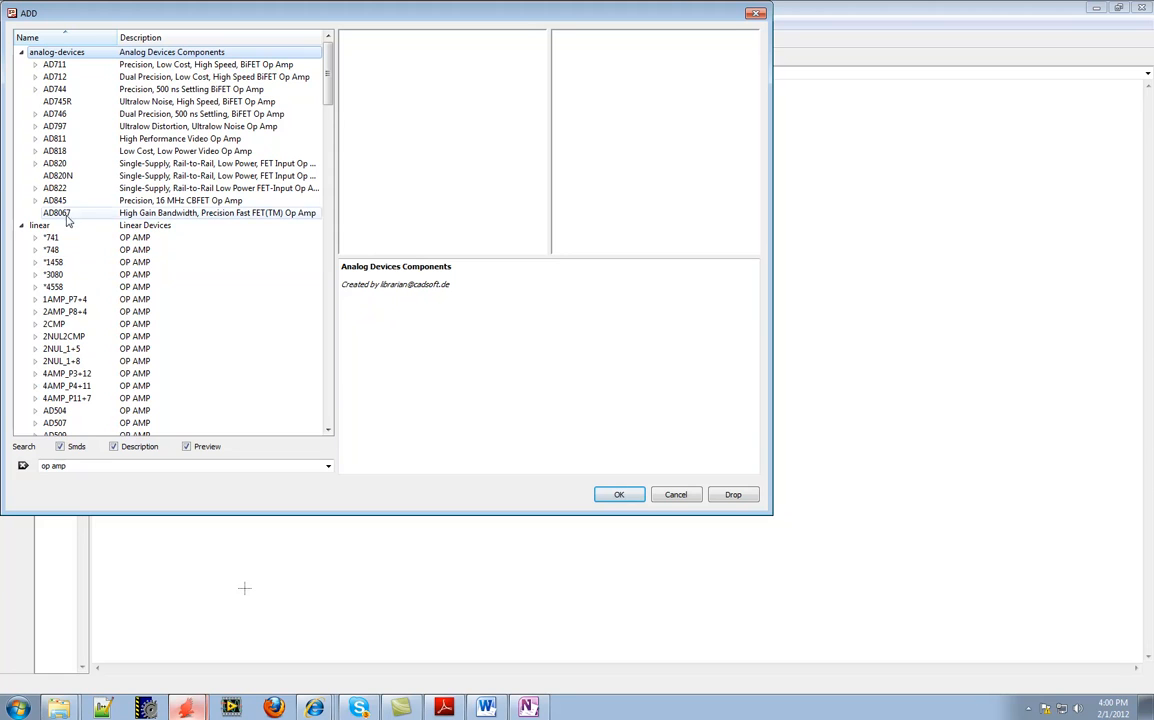
# Find the LM358 among the op amps of the linear library and expand its package variants
pyautogui.scroll(-6, 89, 292)
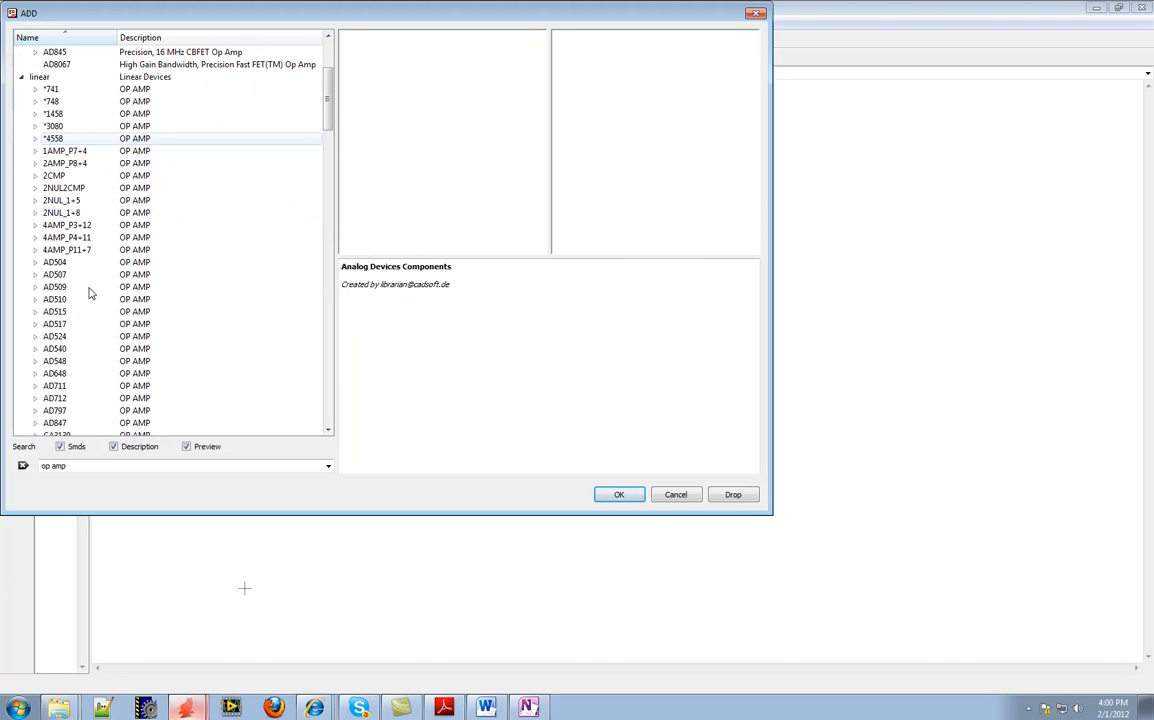
pyautogui.scroll(-2, 89, 292)
pyautogui.scroll(-3, 89, 292)
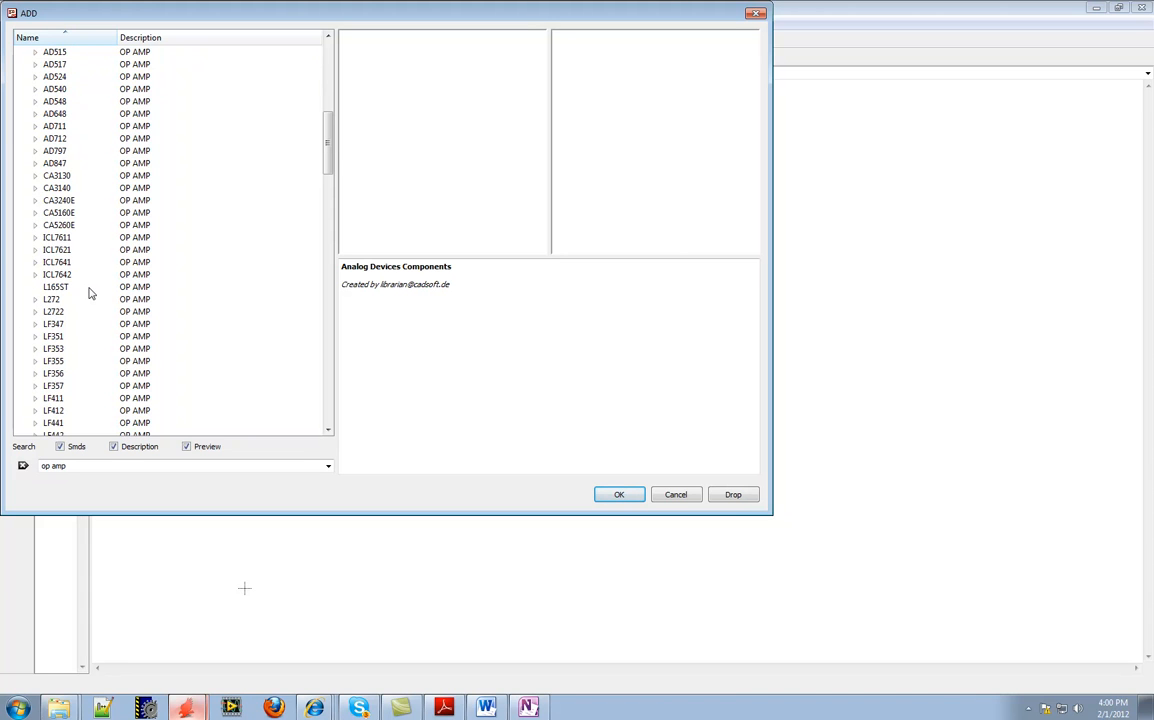
pyautogui.scroll(-1, 89, 292)
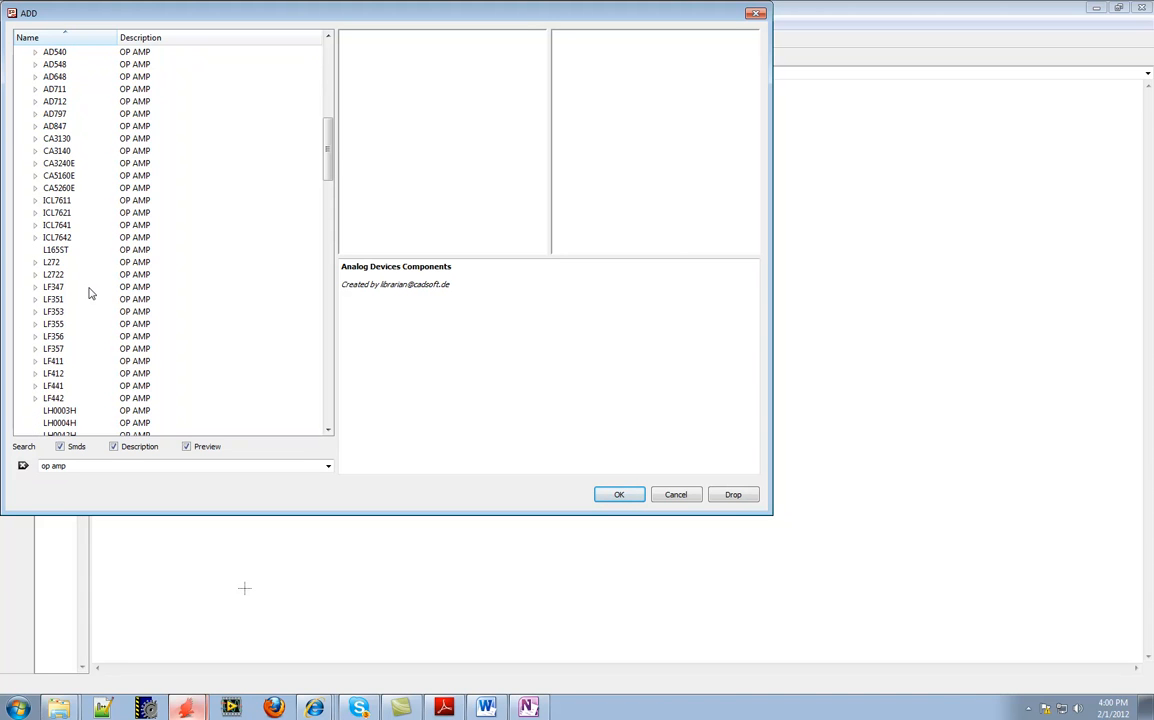
pyautogui.scroll(-6, 89, 292)
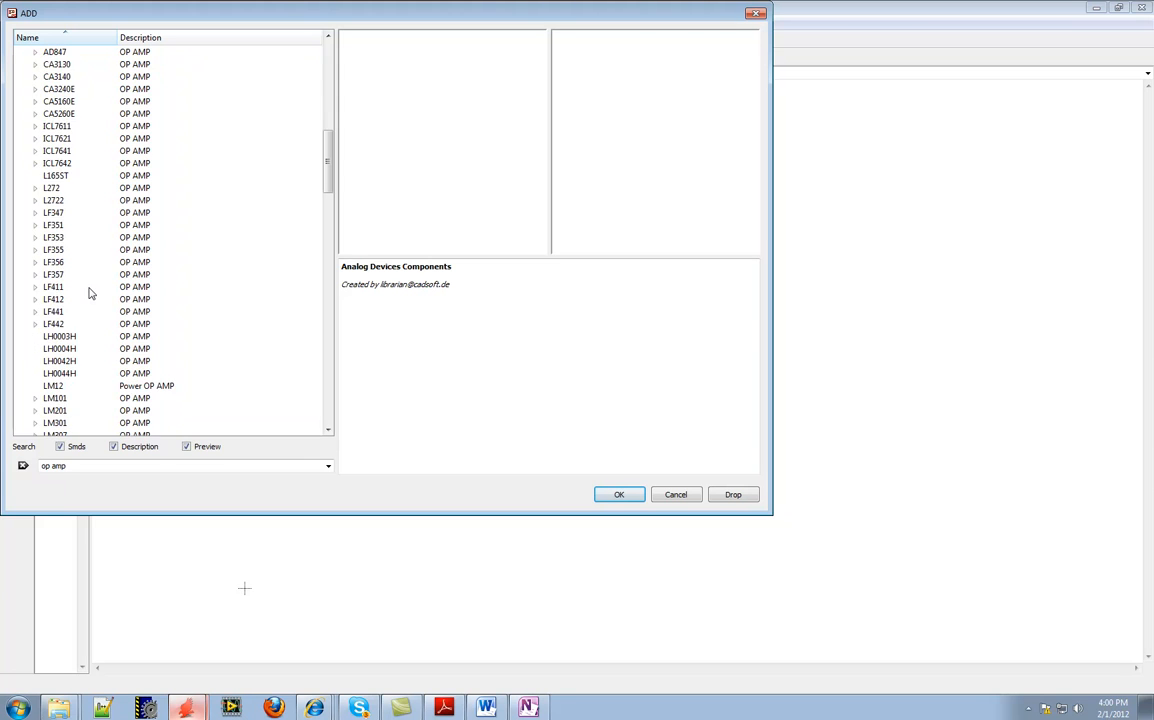
pyautogui.scroll(-2, 89, 292)
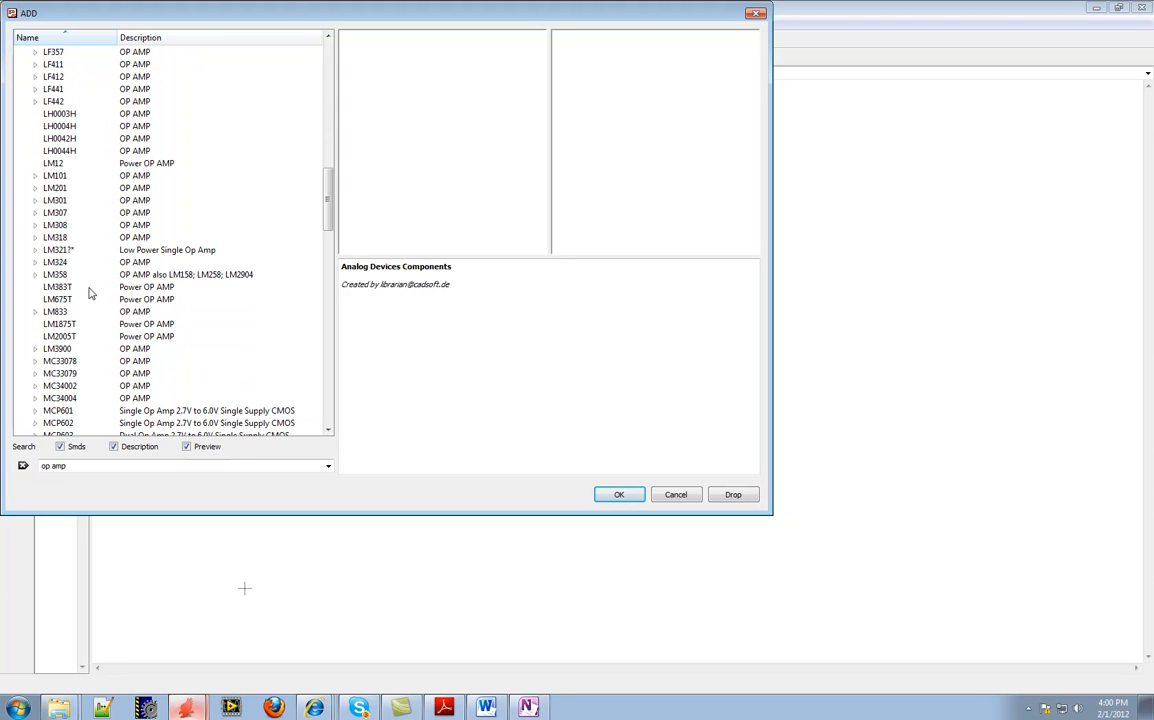
pyautogui.click(36, 276)
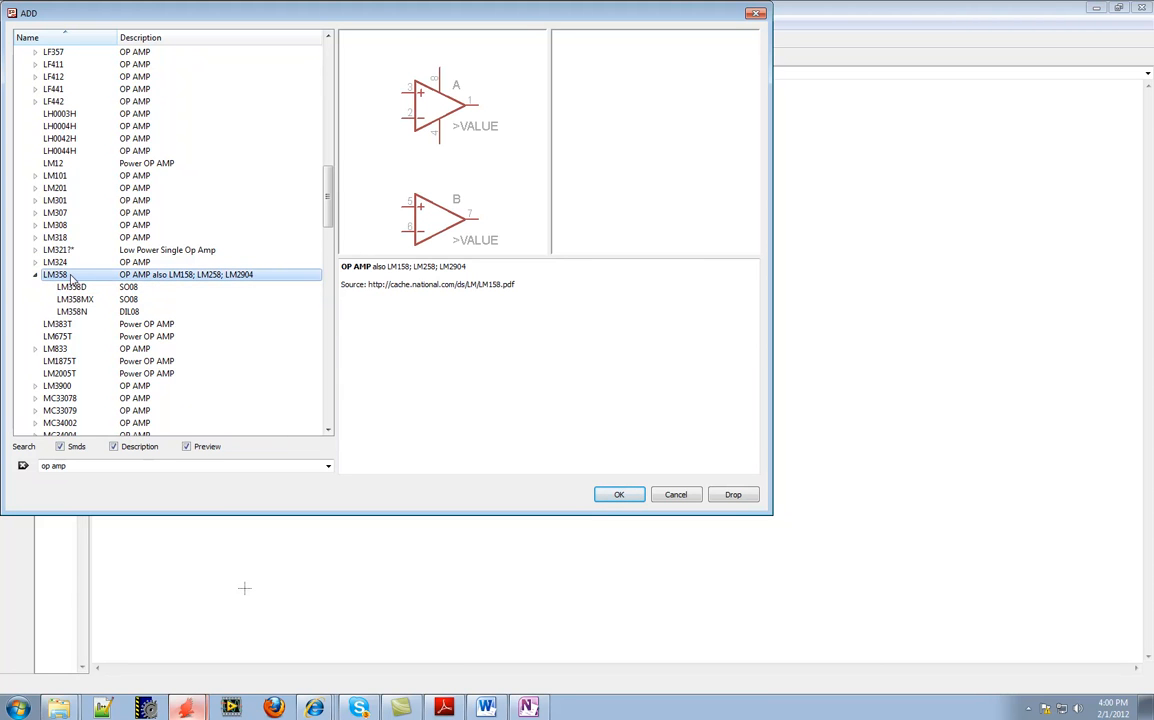
# Compare the LM358 package variants, choose LM358N in the DIL08 package and place one op amp gate to the right of the resistors
pyautogui.click(85, 289)
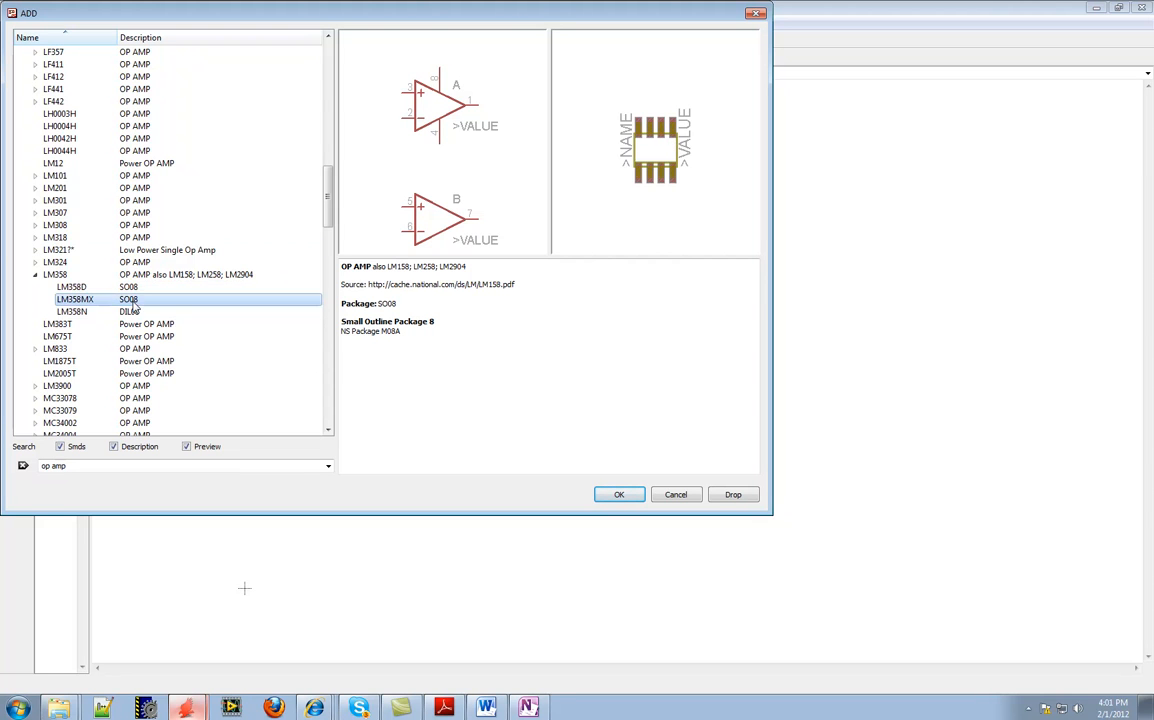
pyautogui.click(131, 300)
pyautogui.click(136, 314)
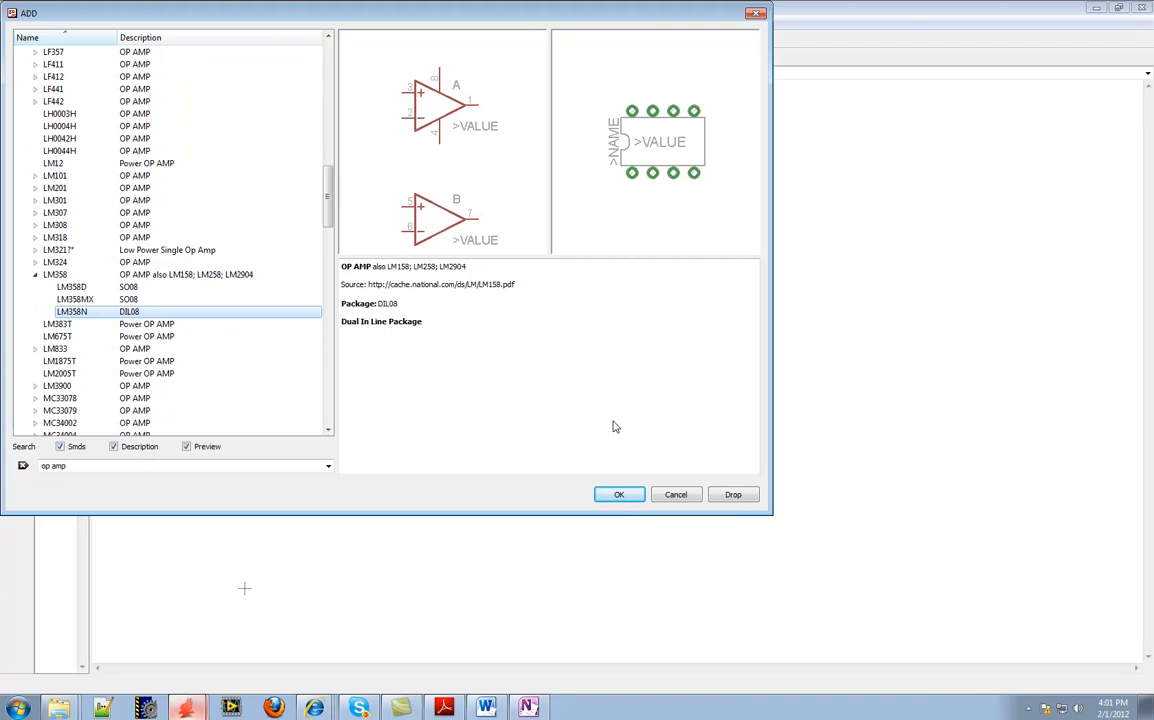
pyautogui.click(618, 493)
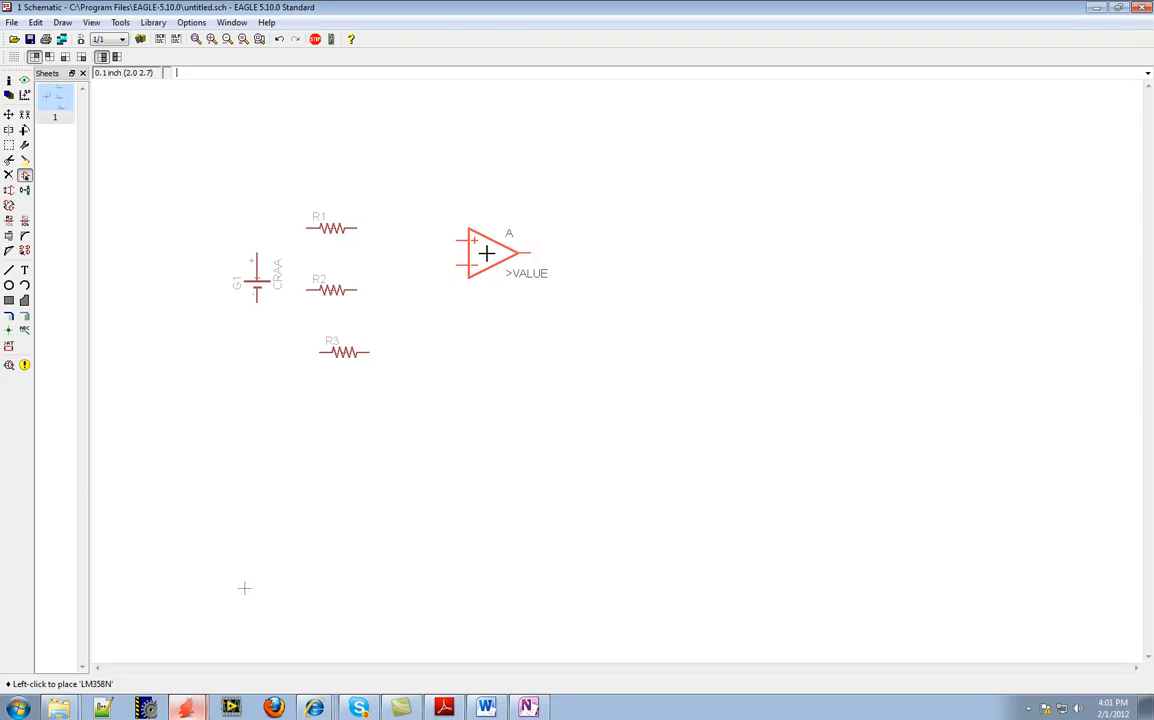
pyautogui.click(482, 254)
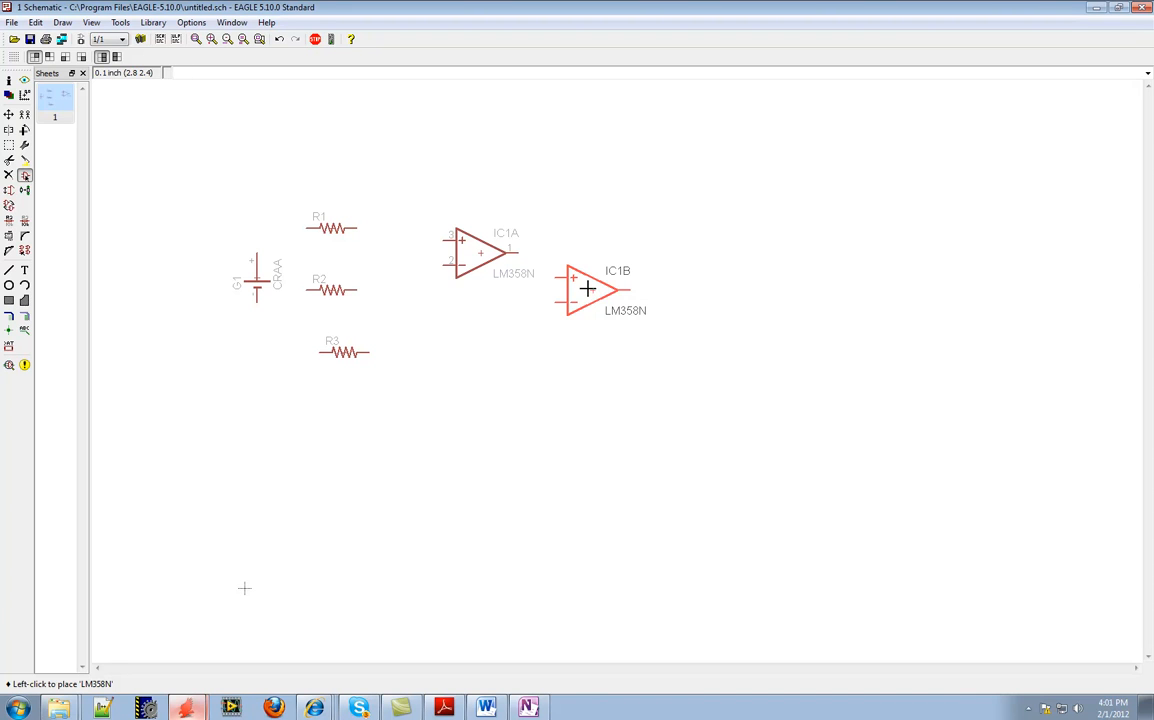
# Check the hand-drawn circuit in OneNote for the connector library and type, and return to the EAGLE schematic
pyautogui.click(543, 706)
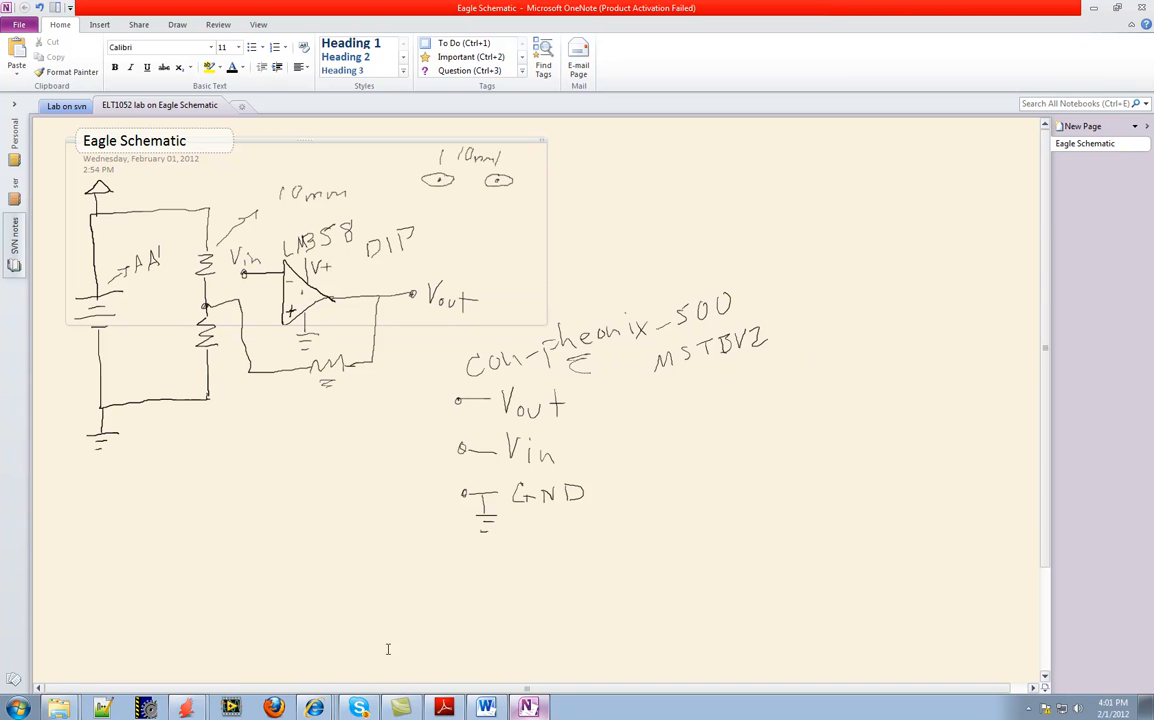
pyautogui.moveTo(193, 710)
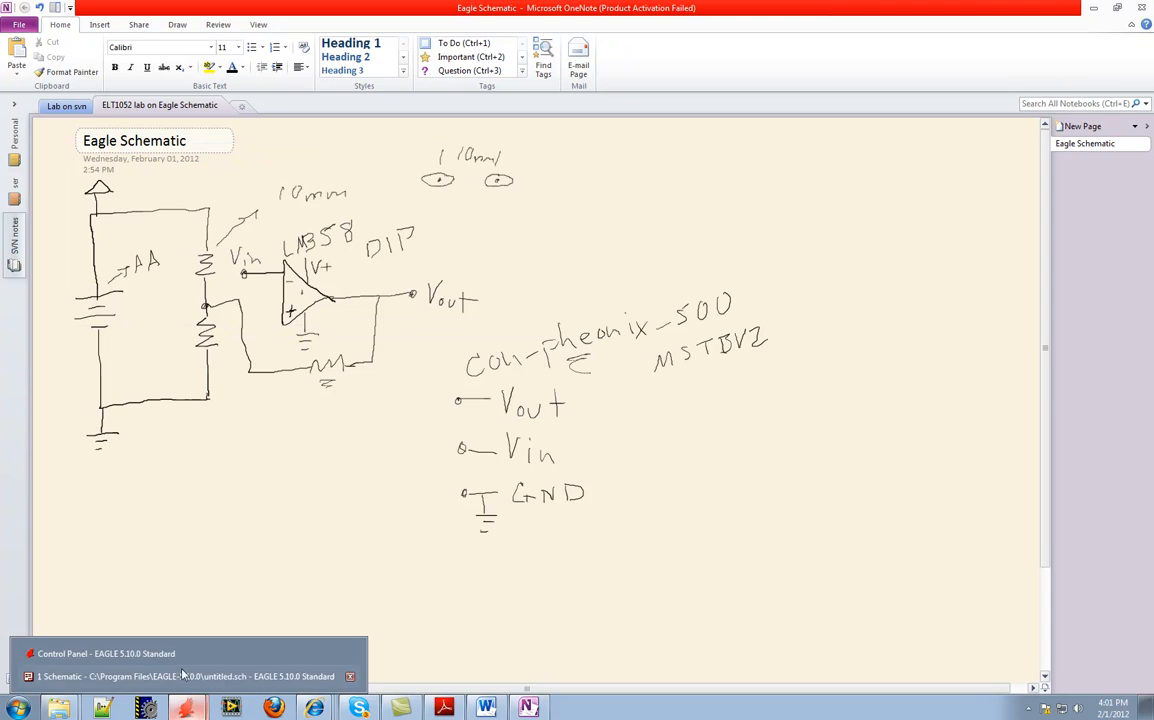
pyautogui.click(174, 622)
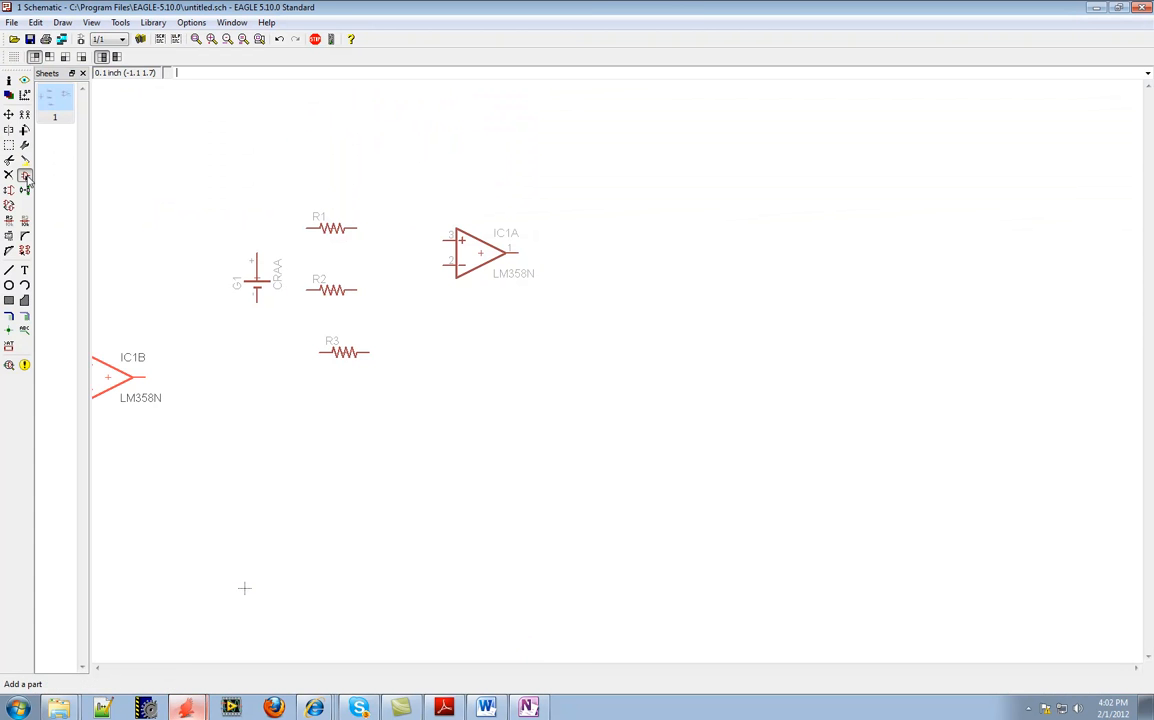
# Reopen the library list for adding a part, collapse the LM358 group and clear the "op amp" search to list all libraries
pyautogui.click(26, 176)
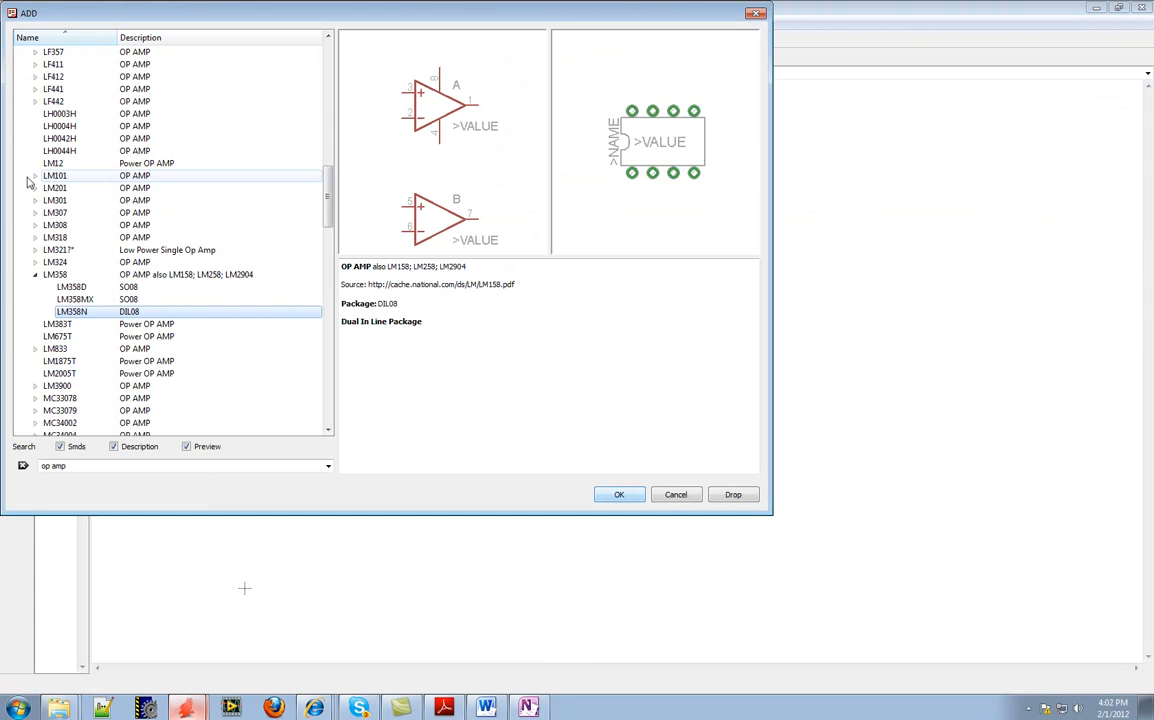
pyautogui.click(35, 275)
pyautogui.scroll(4, 38, 181)
pyautogui.scroll(-4, 38, 181)
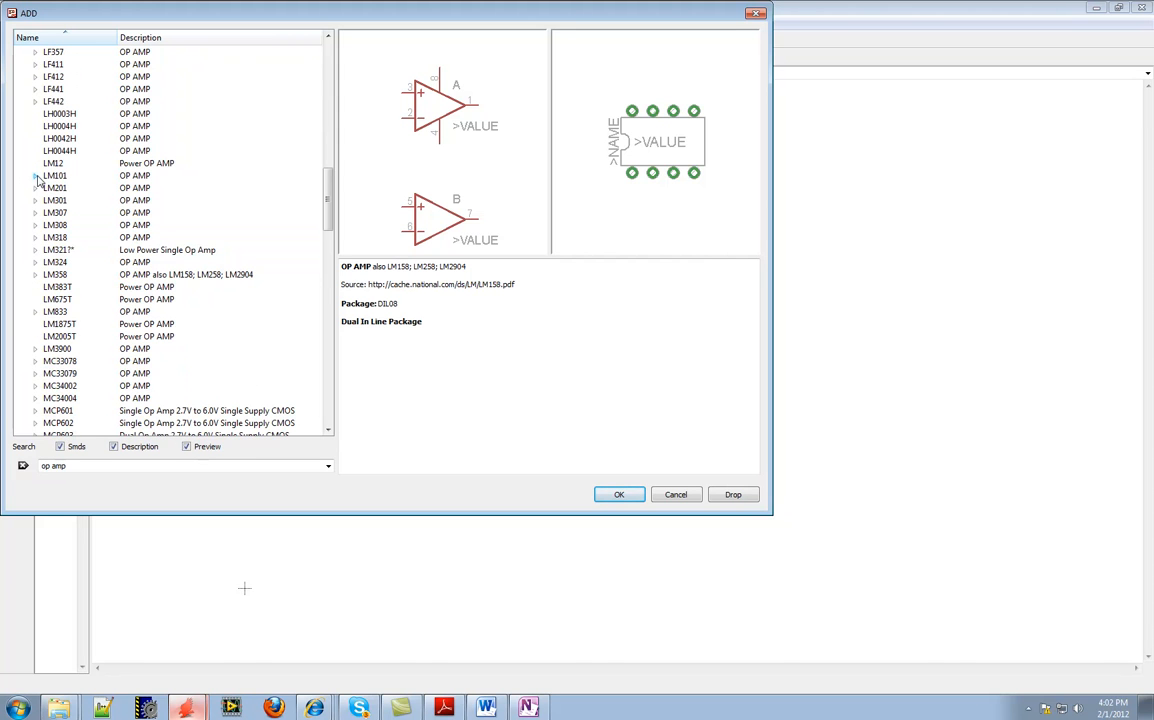
pyautogui.scroll(8, 60, 240)
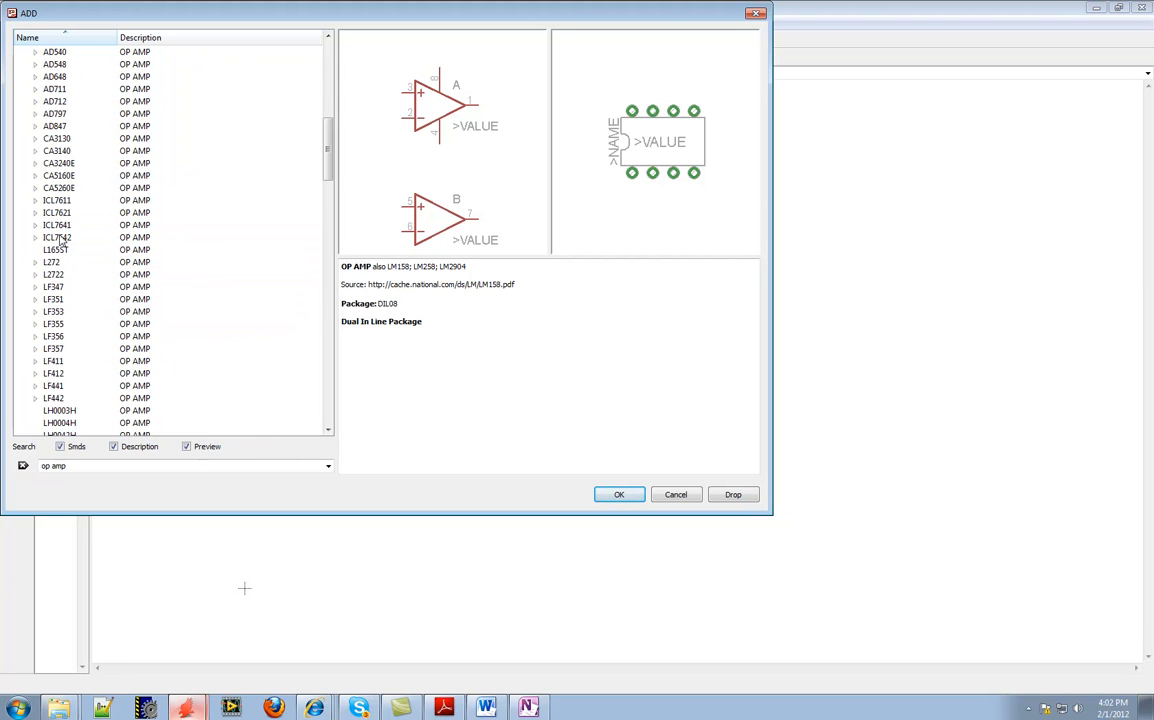
pyautogui.scroll(7, 61, 241)
pyautogui.moveTo(74, 466); pyautogui.dragTo(18, 465)
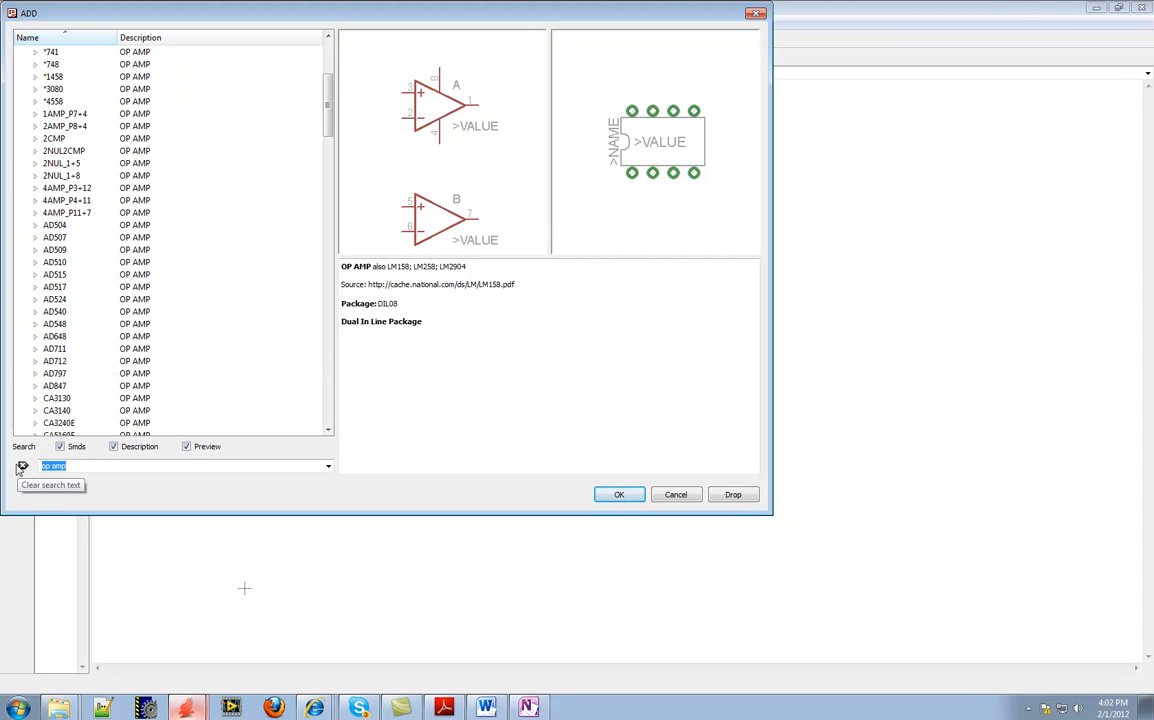
pyautogui.press('BackSpace')
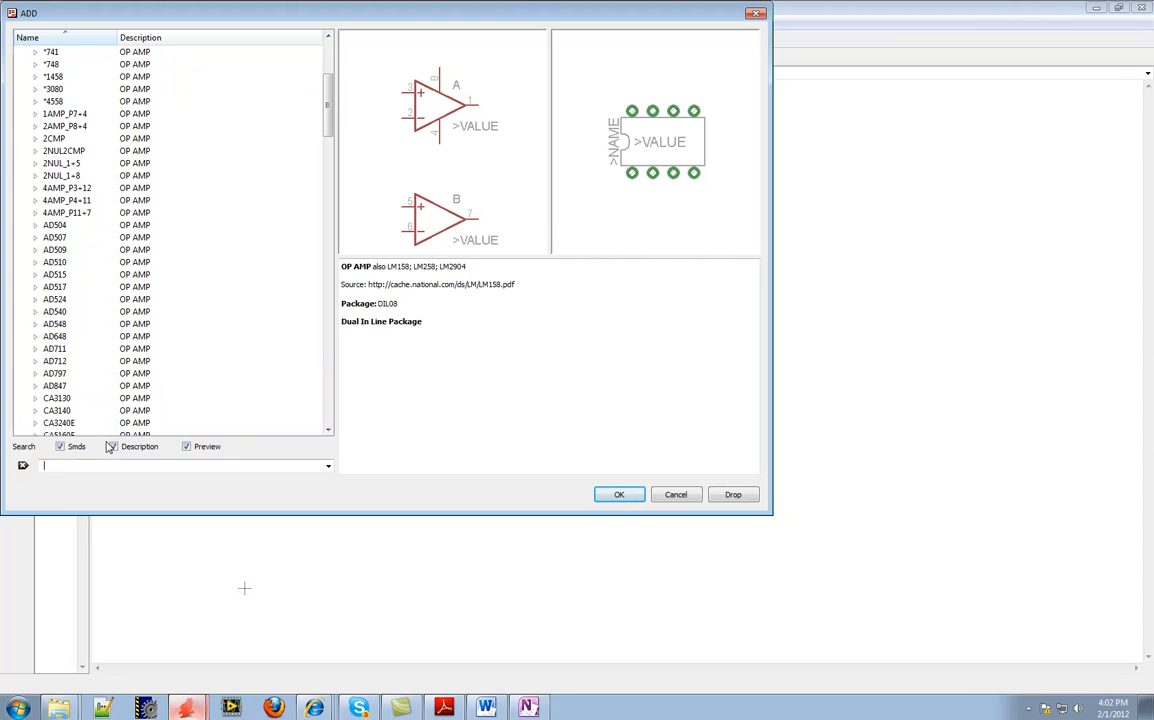
pyautogui.click(23, 467)
pyautogui.click(23, 466)
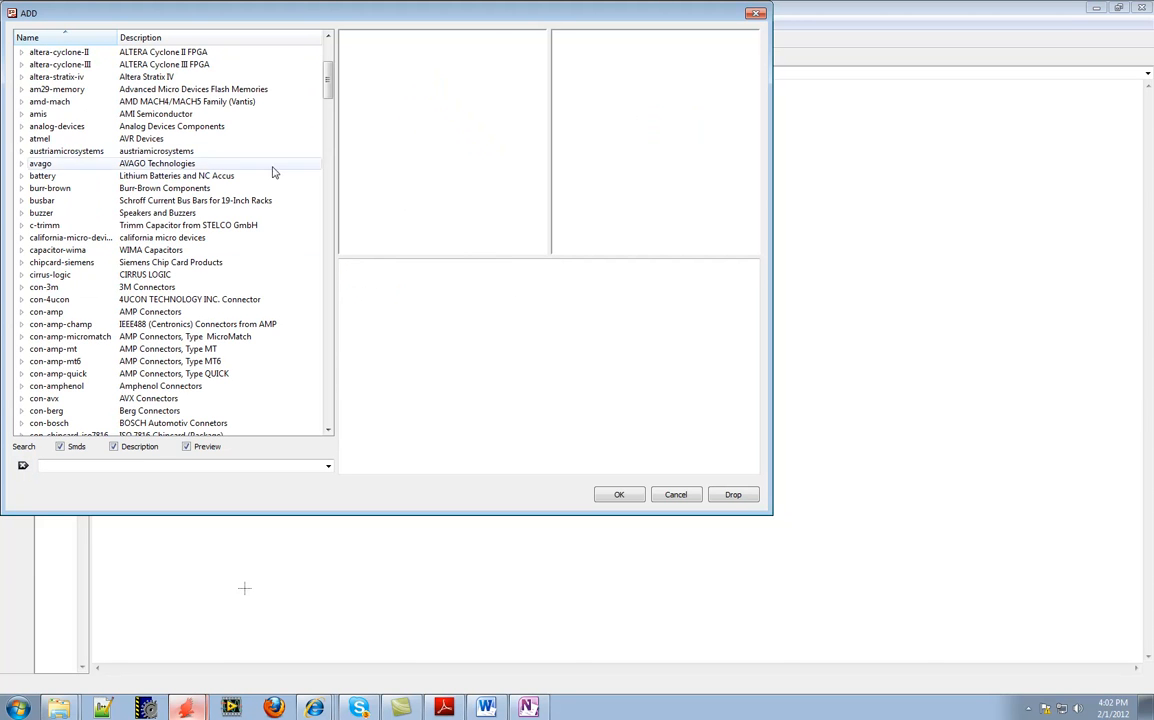
# Expand the con-phoenix-500 library and preview the MSTBV2 connector
pyautogui.moveTo(330, 75); pyautogui.dragTo(326, 166)
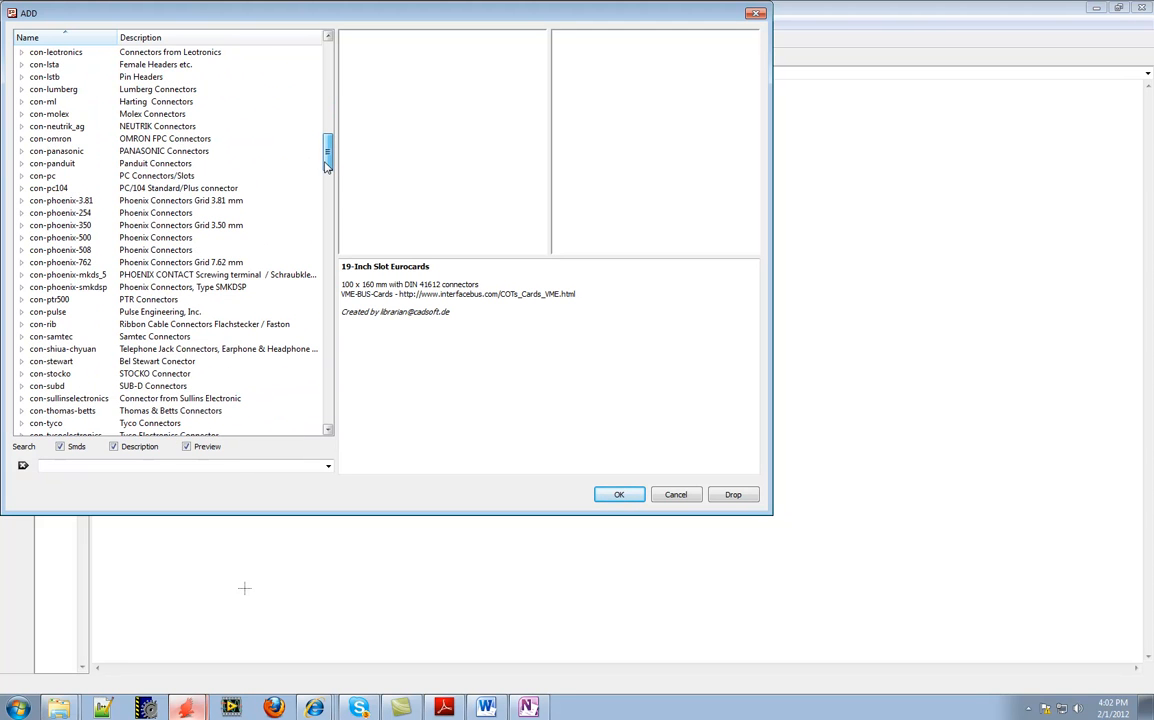
pyautogui.click(48, 240)
pyautogui.click(22, 238)
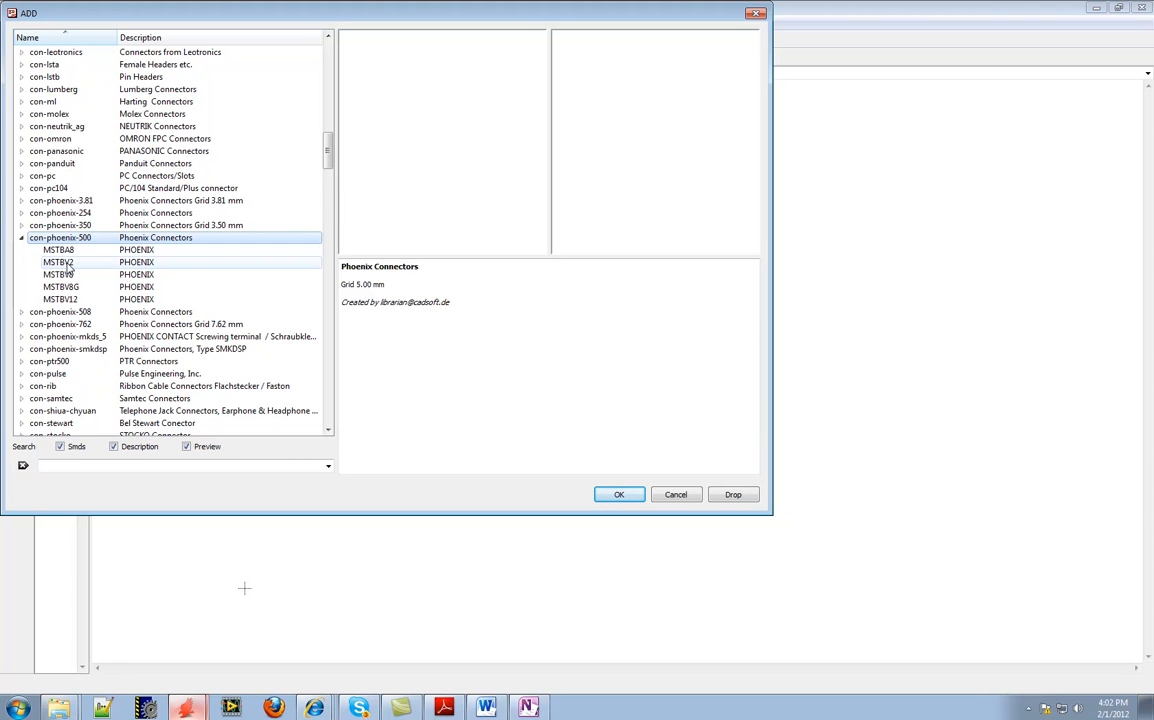
pyautogui.click(58, 262)
# Preview the terminal blocks in the con-phoenix-350 library for comparison, and collapse that library again
pyautogui.scroll(1, 64, 245)
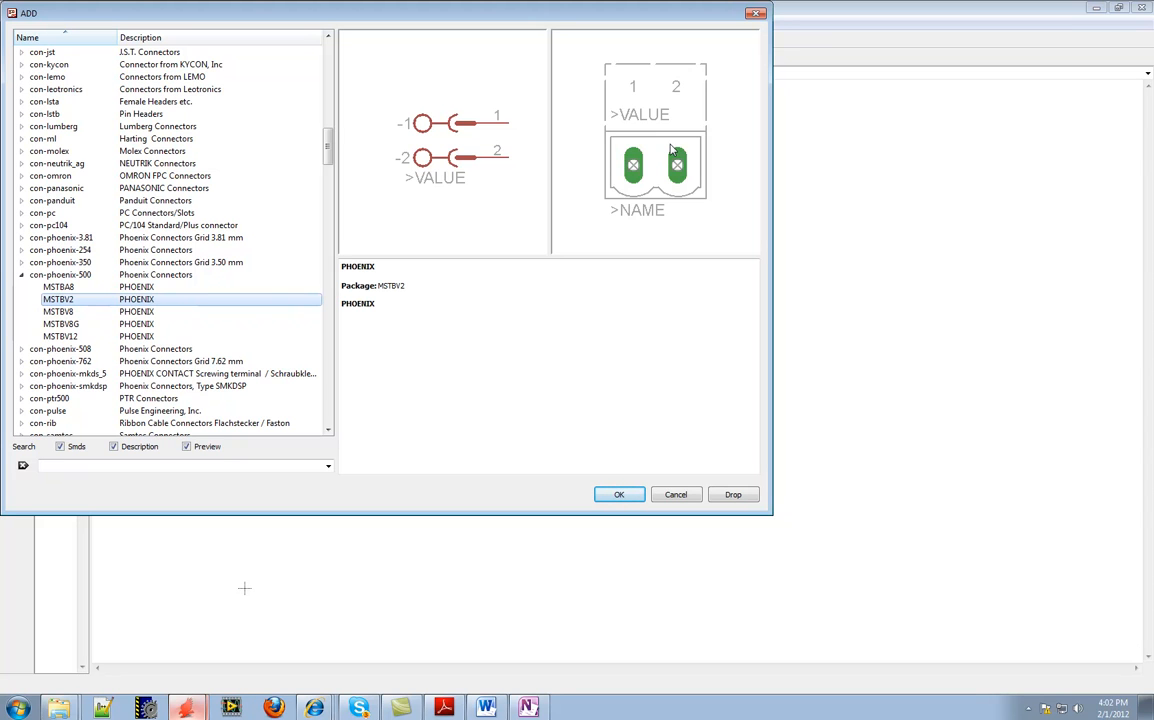
pyautogui.click(22, 263)
pyautogui.click(62, 289)
pyautogui.click(62, 325)
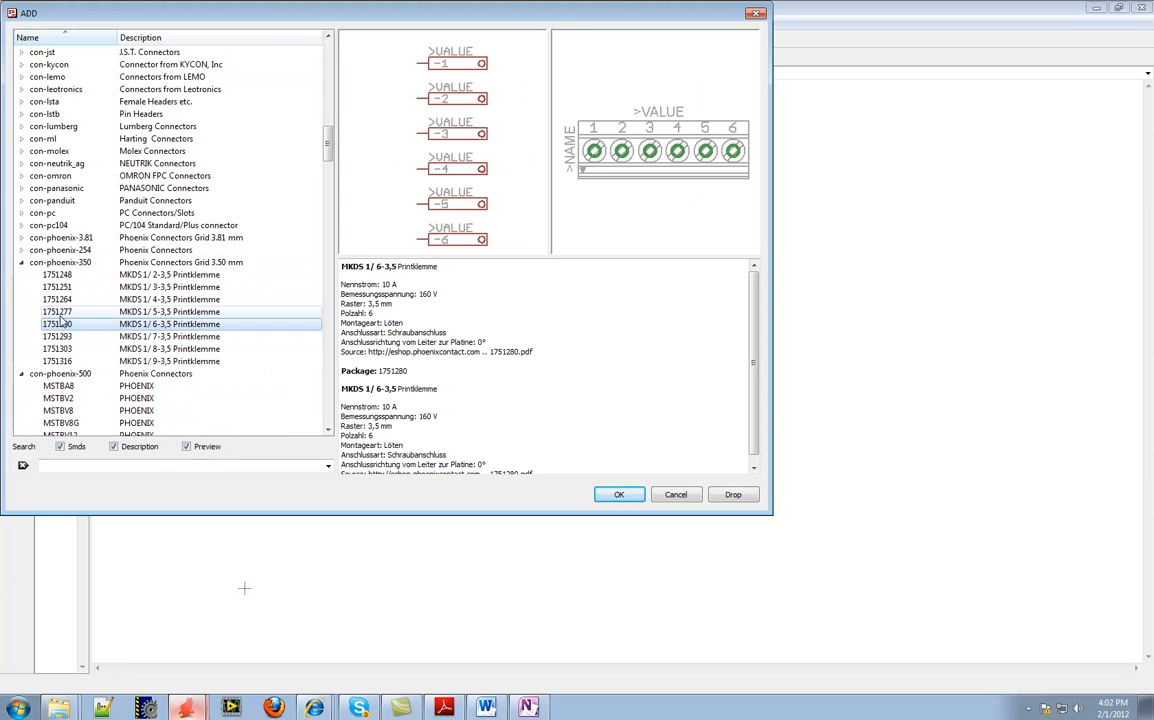
pyautogui.click(22, 262)
# Choose the MSTBV2 connector from con-phoenix-500 and place one below and to the right of the op amp
pyautogui.click(130, 299)
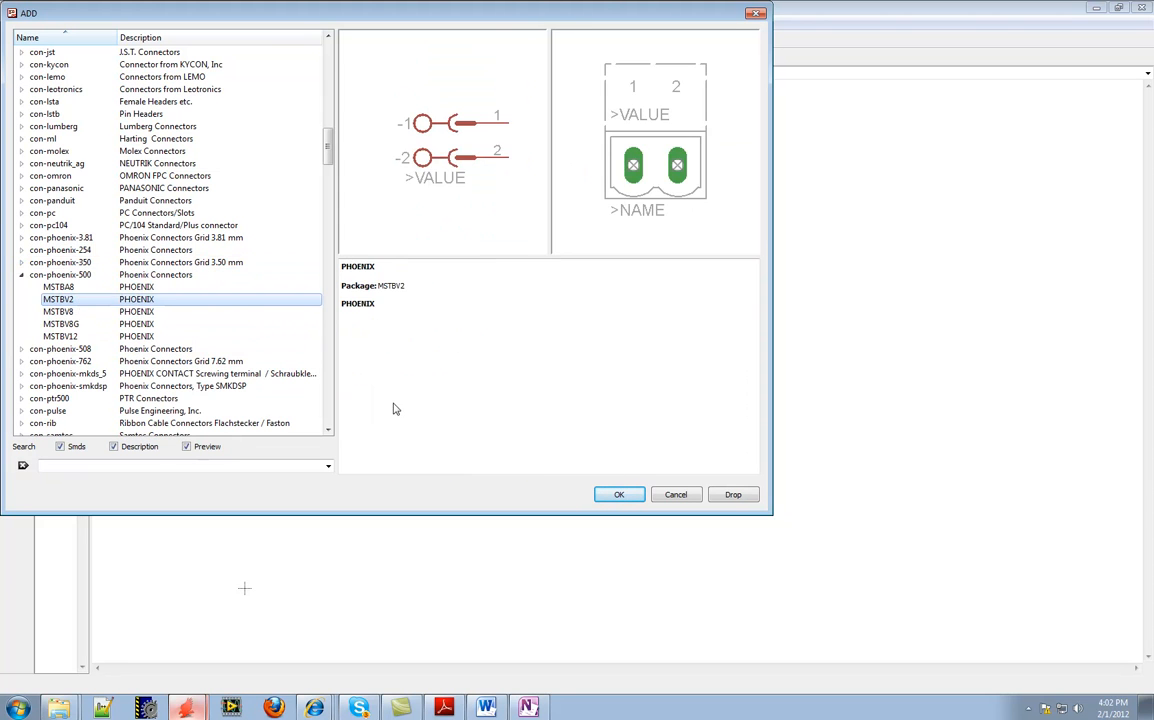
pyautogui.click(617, 494)
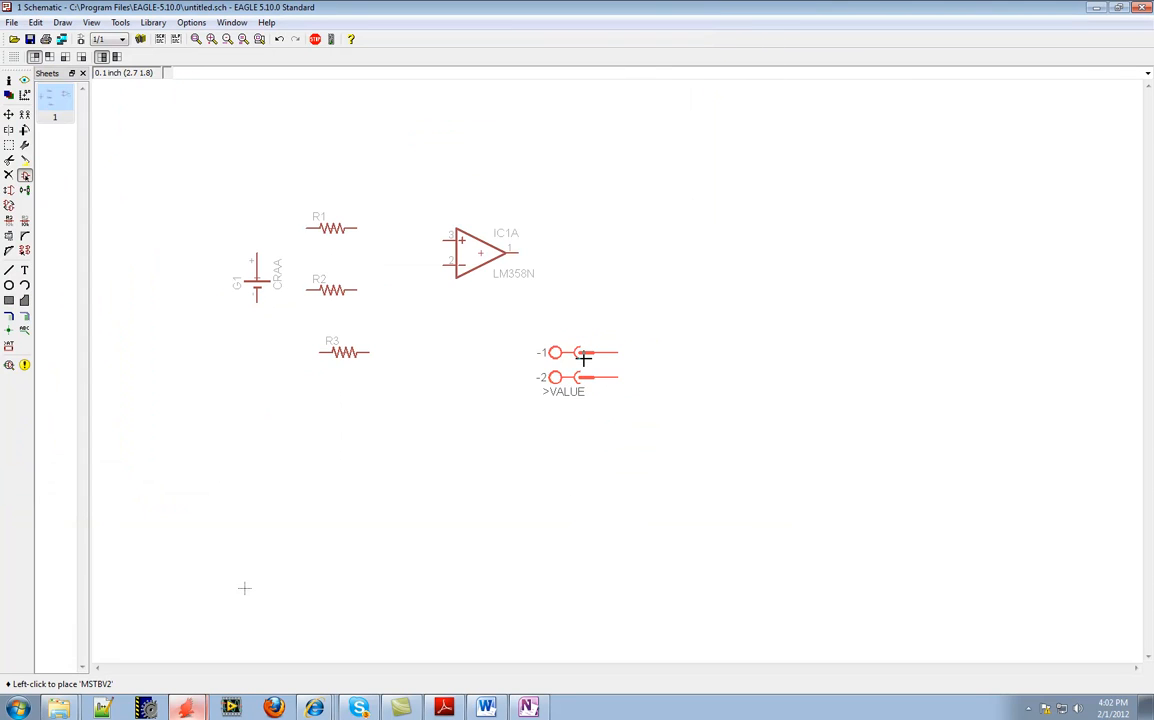
pyautogui.click(589, 365)
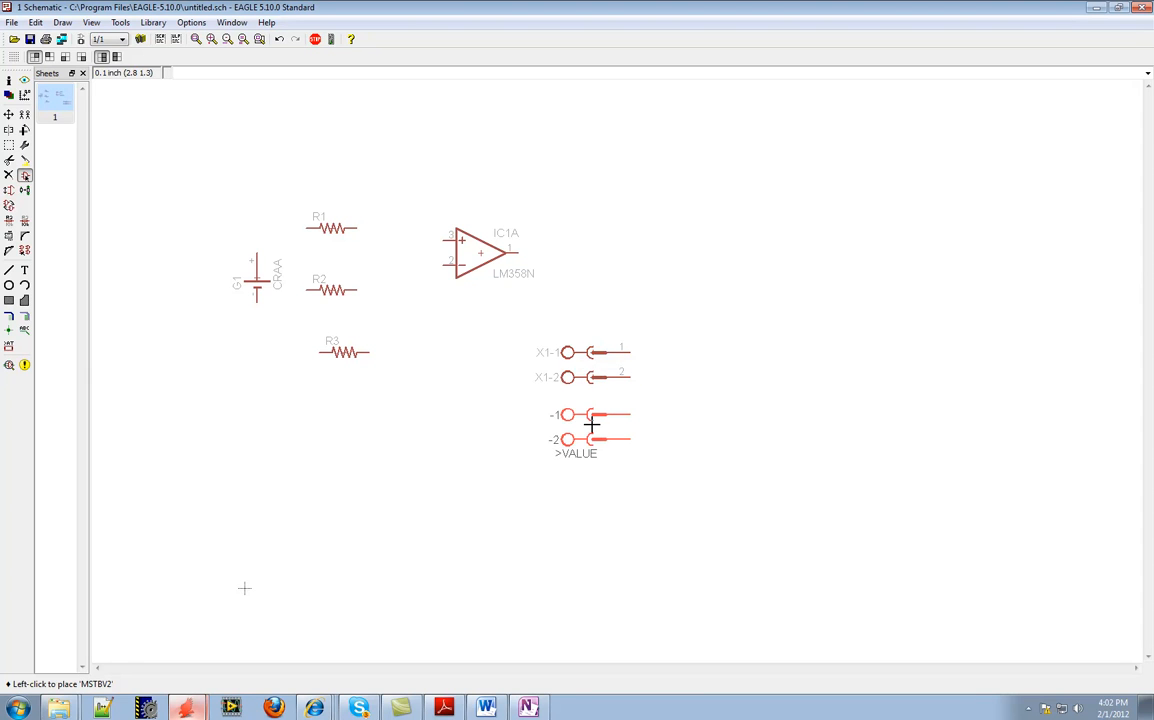
# Place a second MSTBV2 connector below the first and rotate all four connector pins by 180 degrees
pyautogui.click(592, 425)
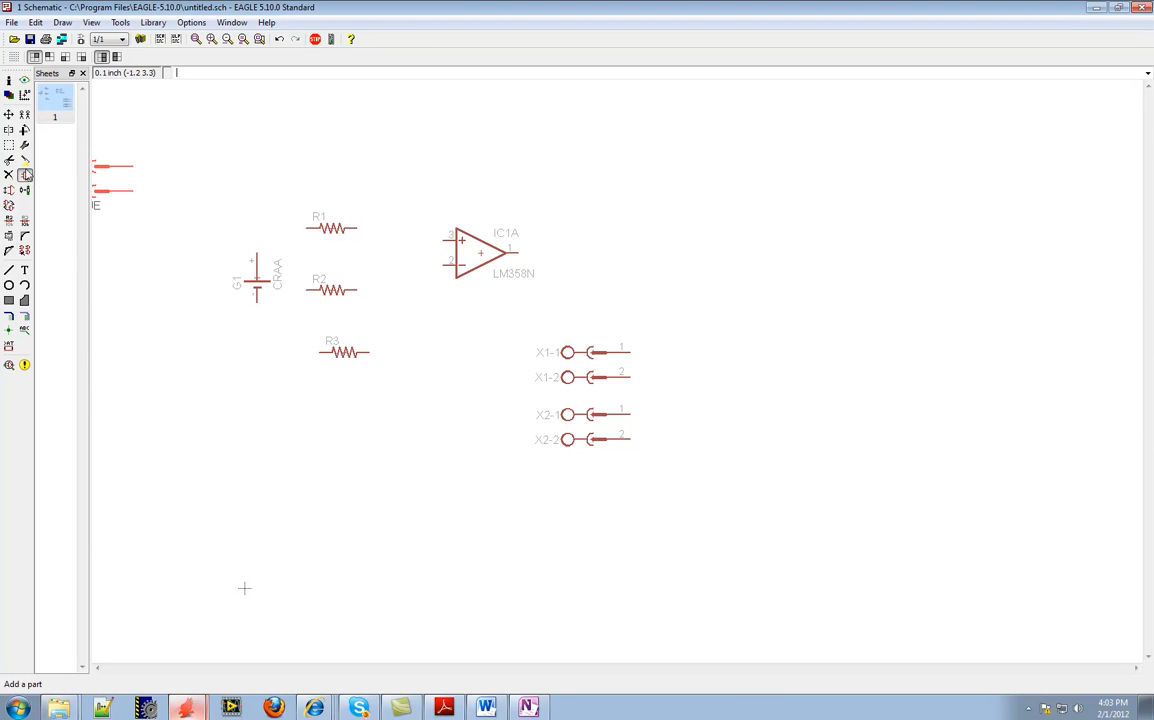
pyautogui.click(25, 130)
pyautogui.click(593, 368)
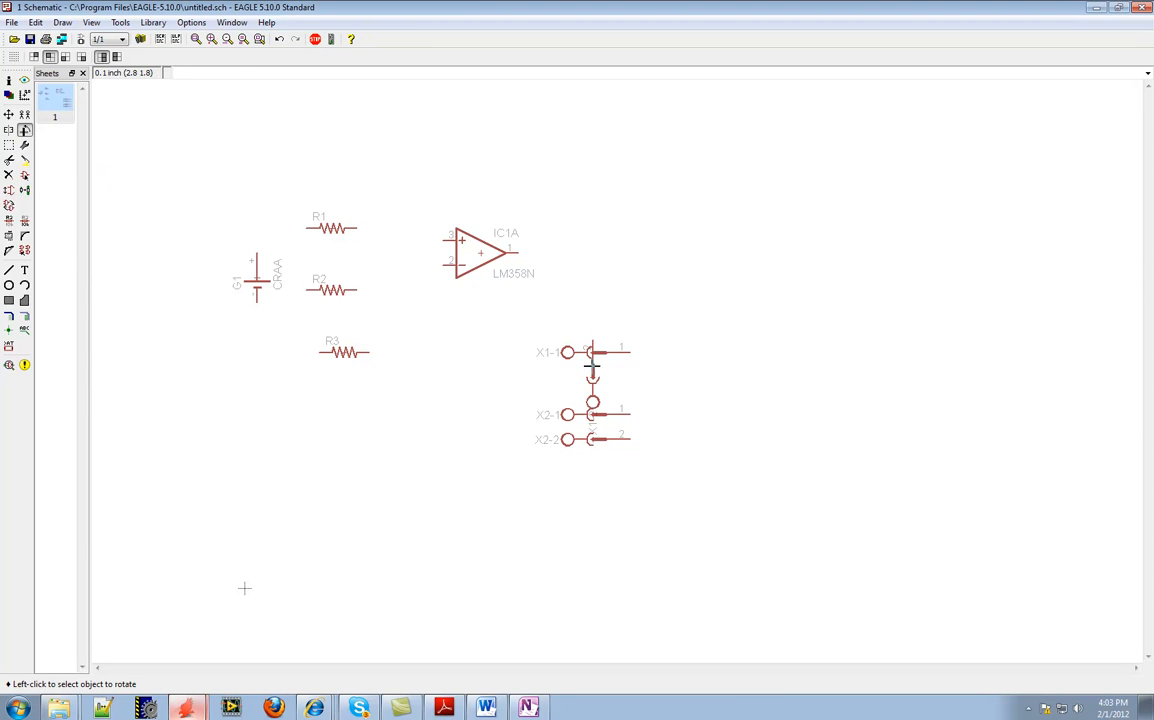
pyautogui.click(593, 368)
pyautogui.click(593, 352)
pyautogui.click(593, 352)
pyautogui.click(593, 415)
pyautogui.click(593, 415)
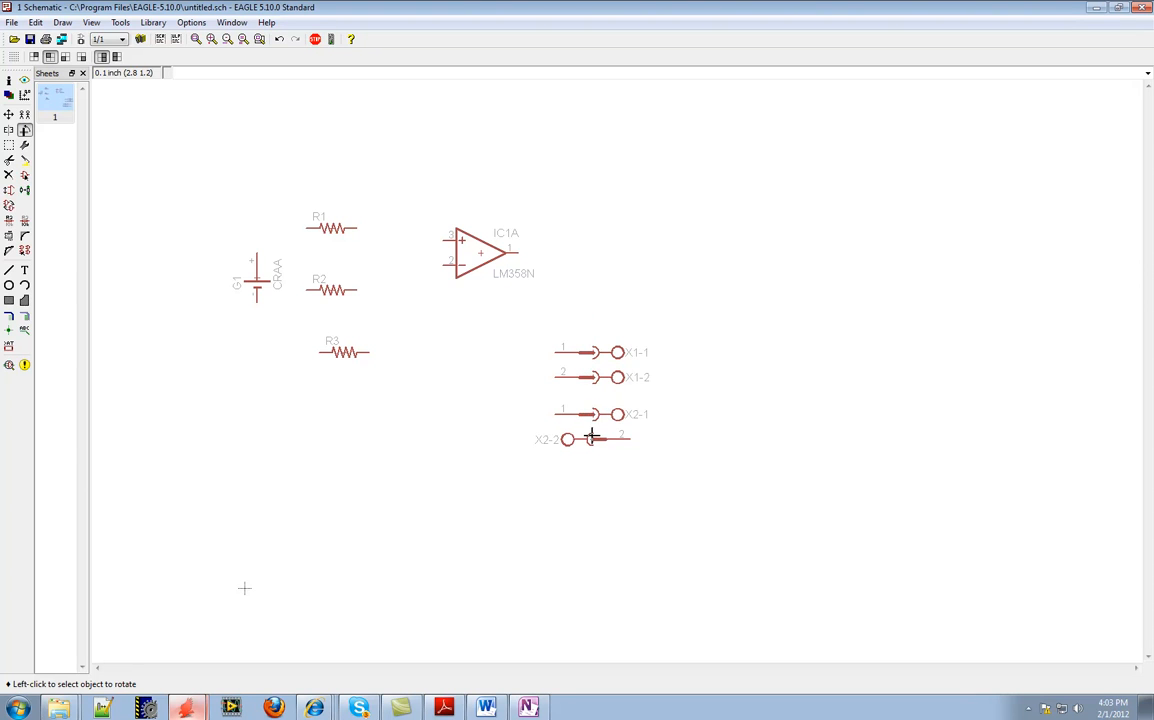
pyautogui.click(591, 440)
pyautogui.click(591, 440)
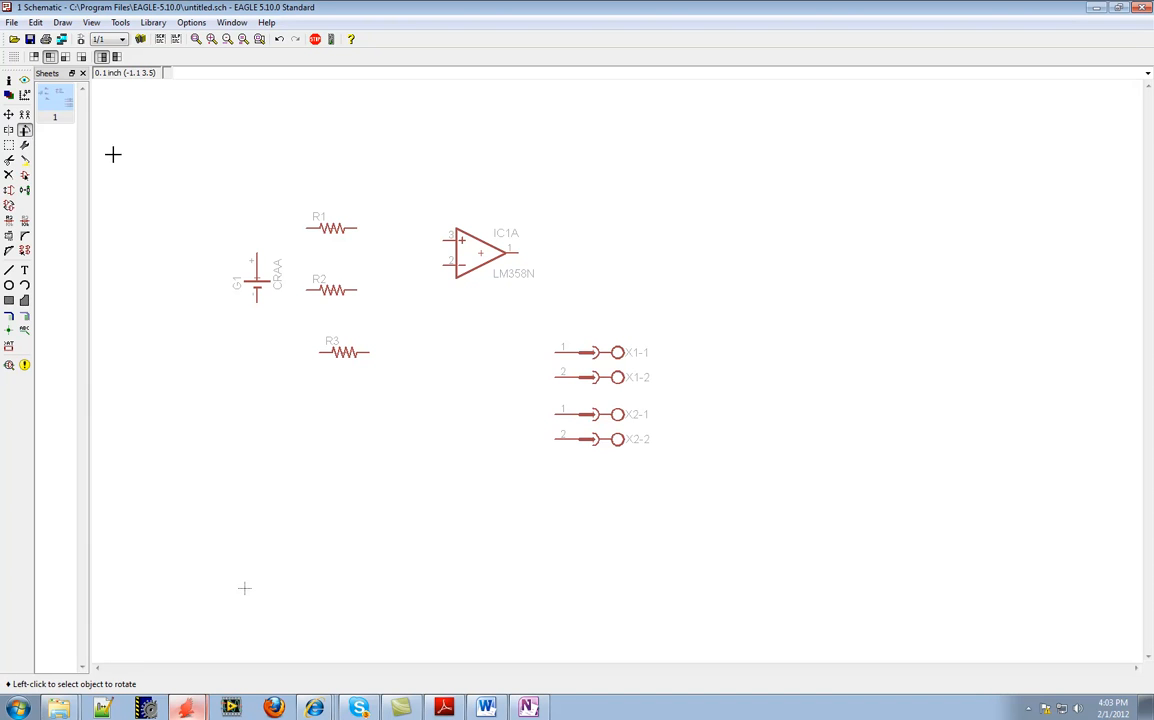
# Rotate resistors R1 and R2 upright and move R3 directly below the op amp
pyautogui.click(332, 228)
pyautogui.click(332, 290)
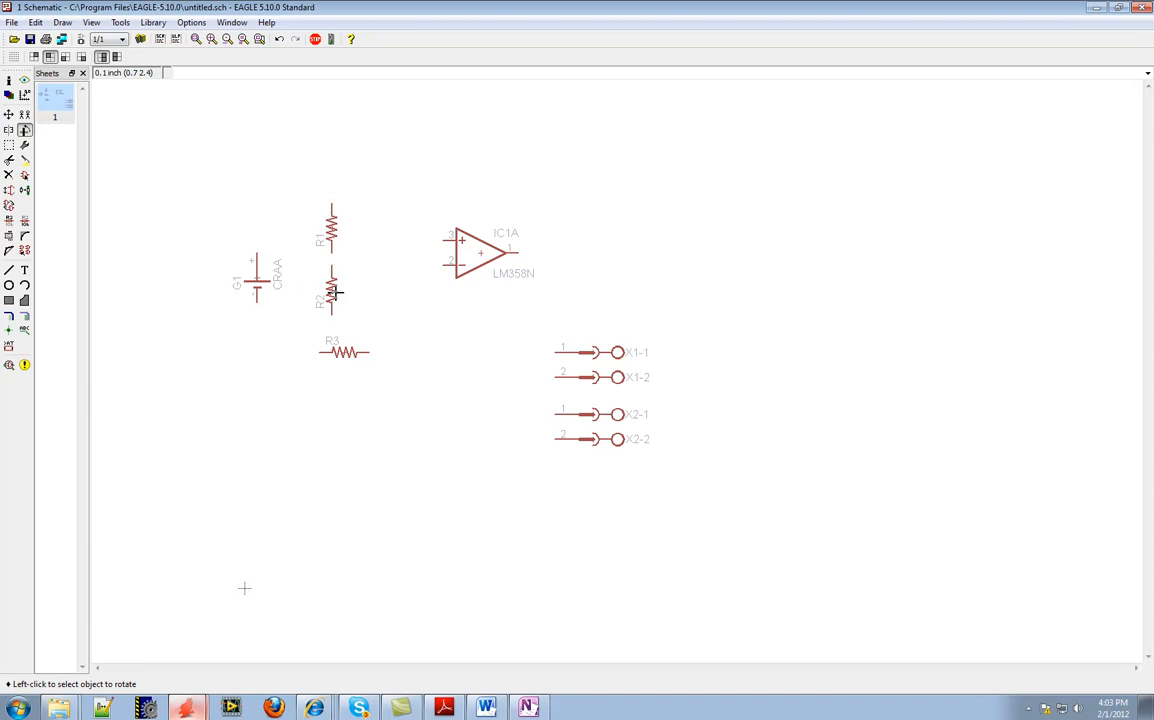
pyautogui.click(8, 114)
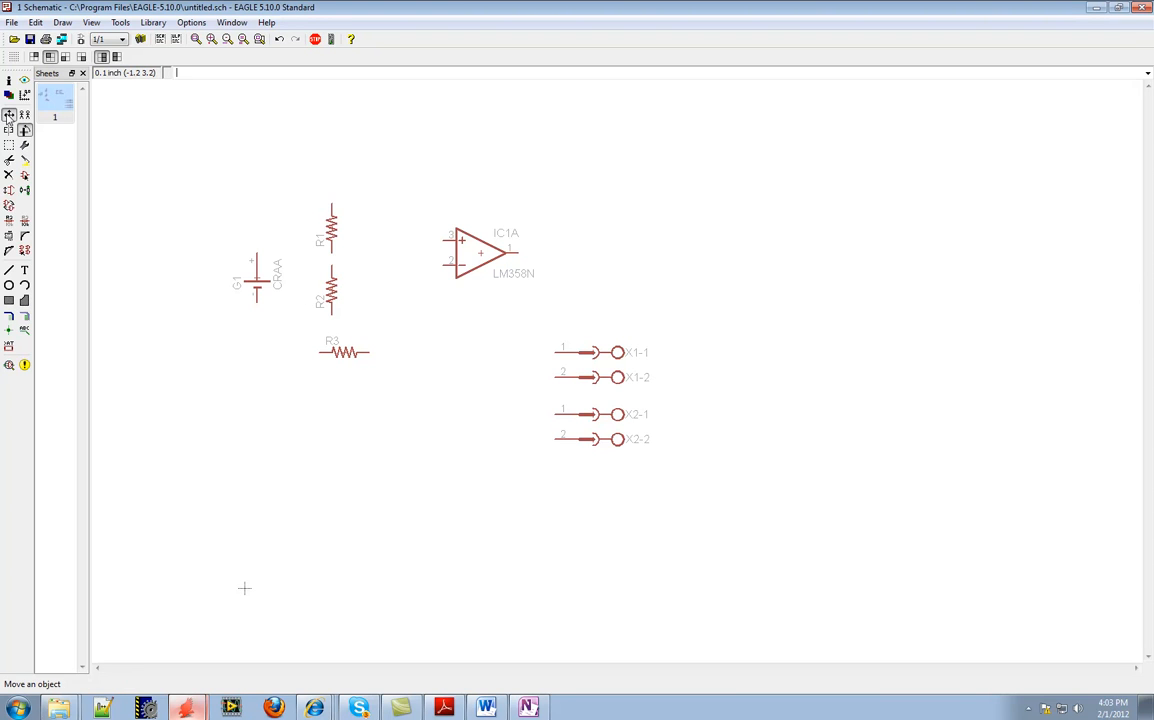
pyautogui.click(344, 349)
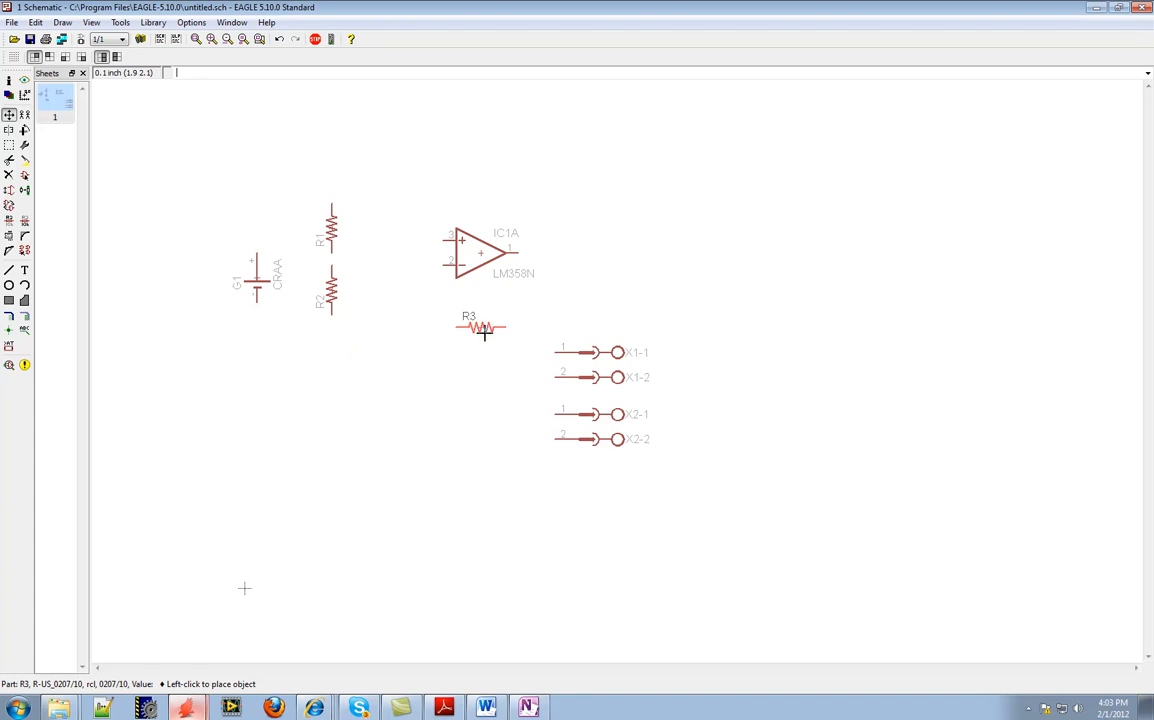
pyautogui.click(490, 316)
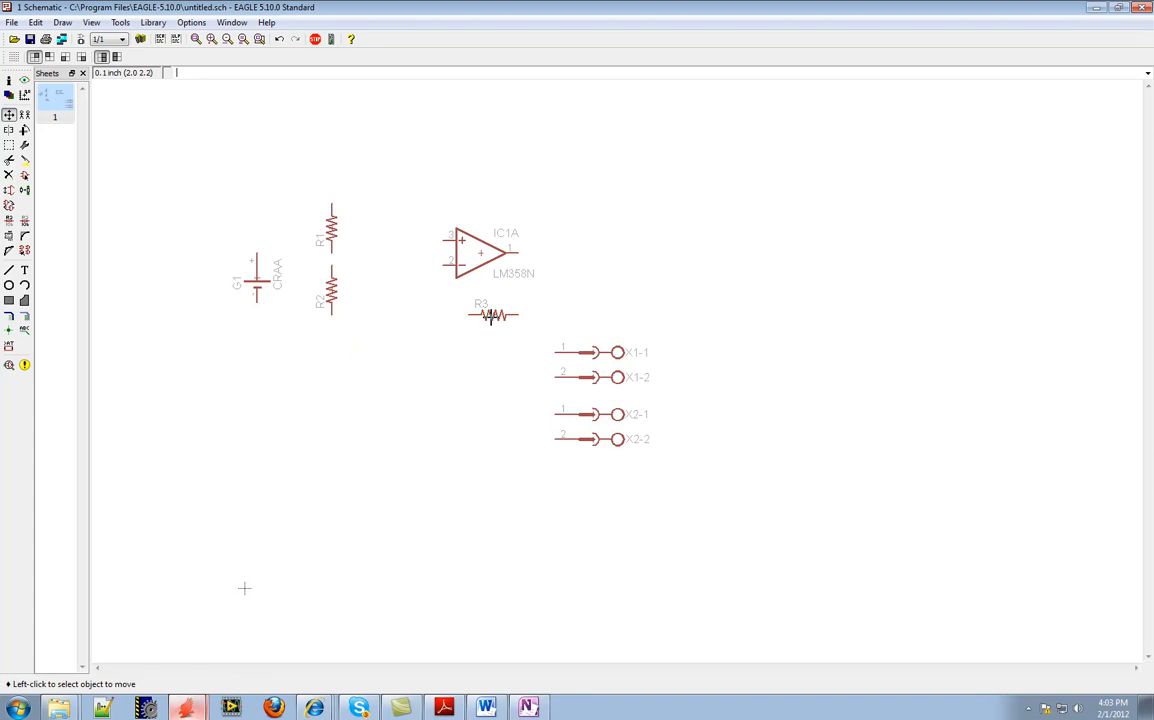
# Move R2 and R1 closer to the op amp's inputs, keeping R1 vertically above R2
pyautogui.click(332, 290)
pyautogui.click(381, 302)
pyautogui.click(332, 228)
pyautogui.click(381, 228)
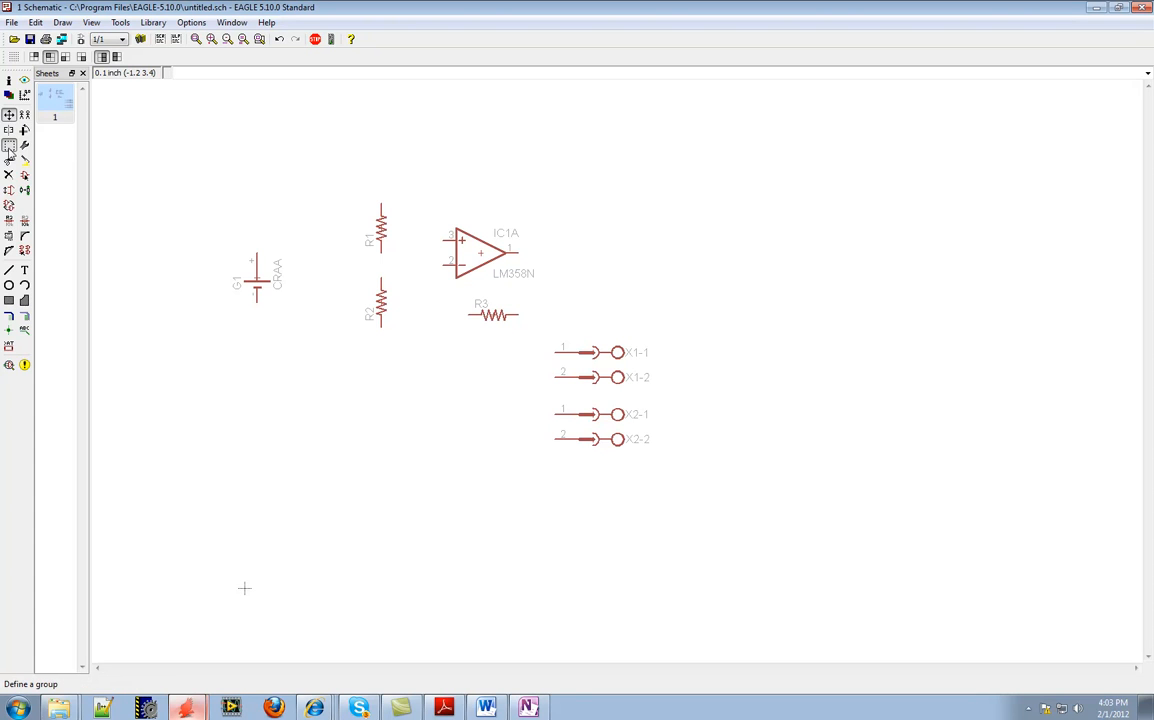
# Group R1 and R2 and move the group together 0.1 inch left and 0.2 inch up
pyautogui.click(9, 147)
pyautogui.moveTo(346, 188); pyautogui.dragTo(411, 350)
pyautogui.press('F7')
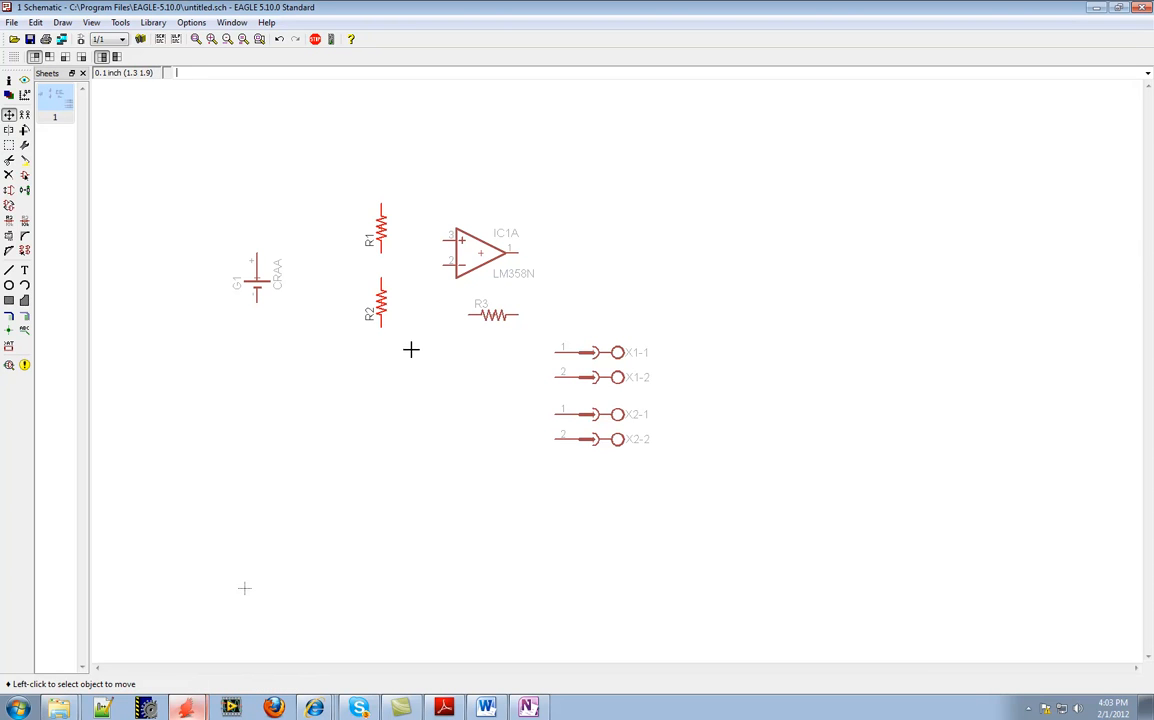
pyautogui.click(9, 115)
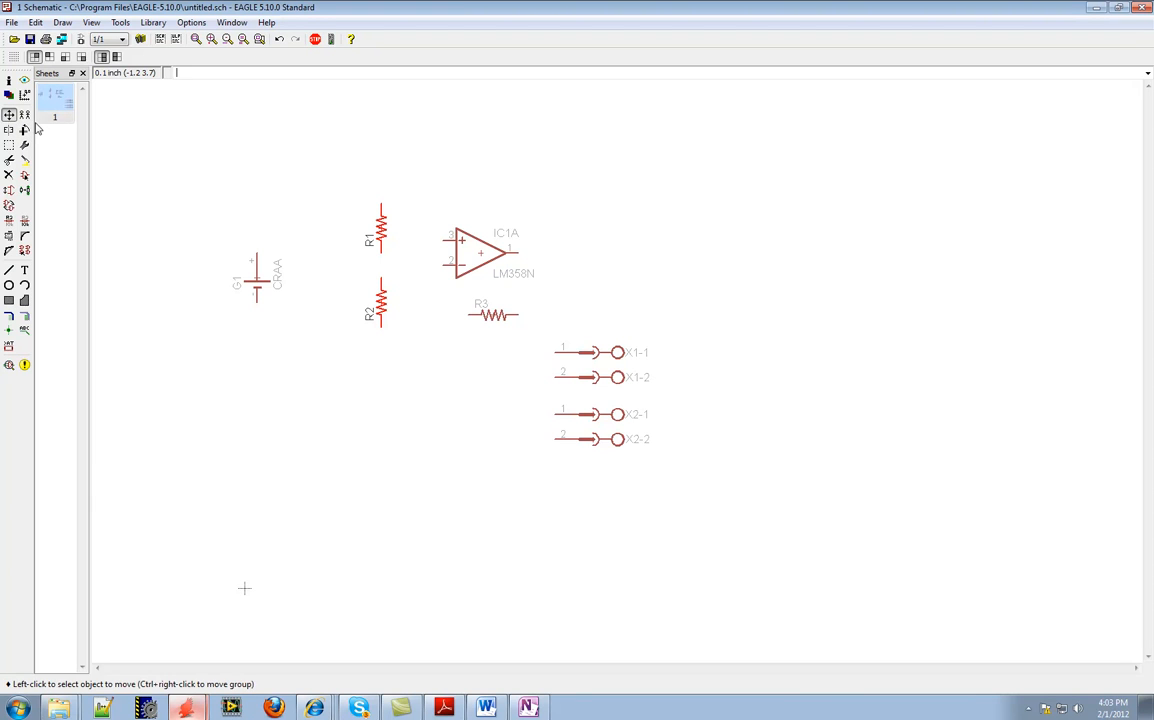
pyautogui.keyDown('ctrl'); pyautogui.rightClick(380, 263); pyautogui.keyUp('ctrl')
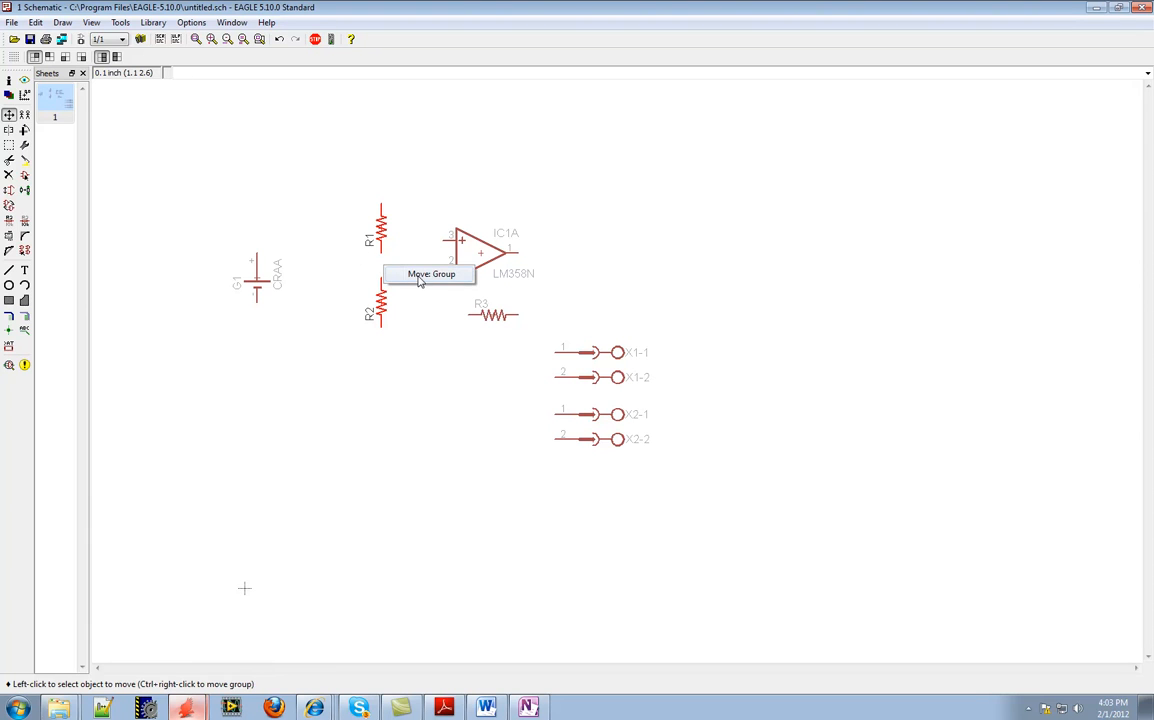
pyautogui.click(425, 274)
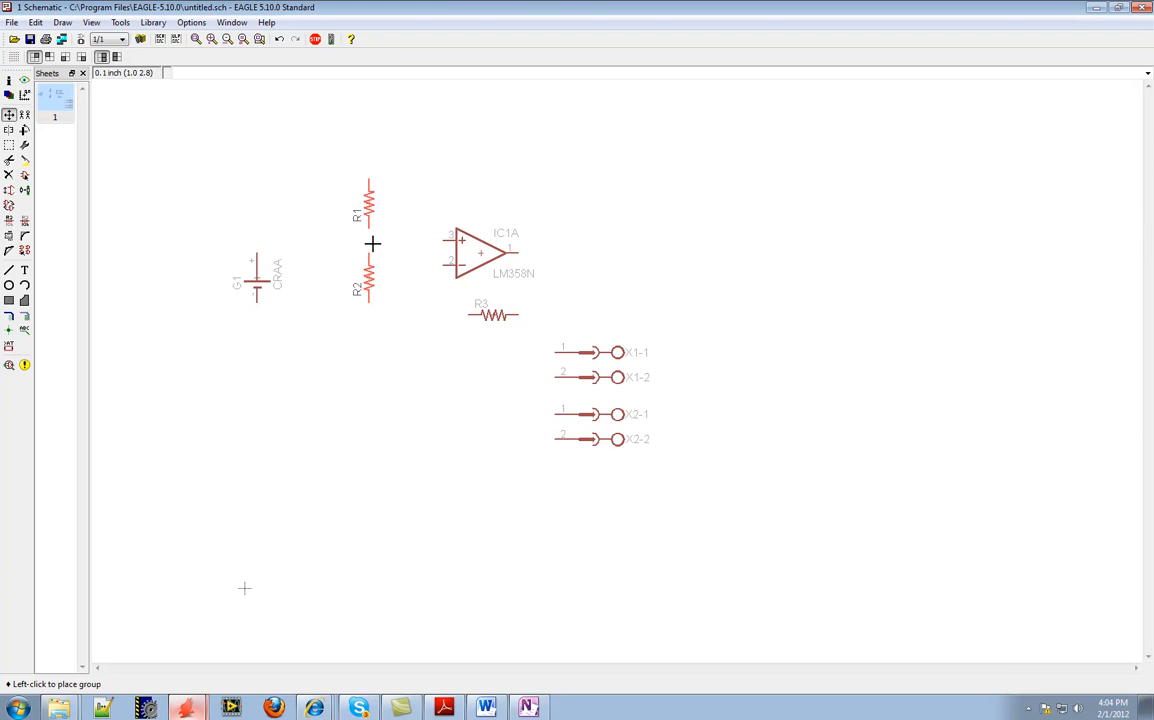
pyautogui.click(372, 244)
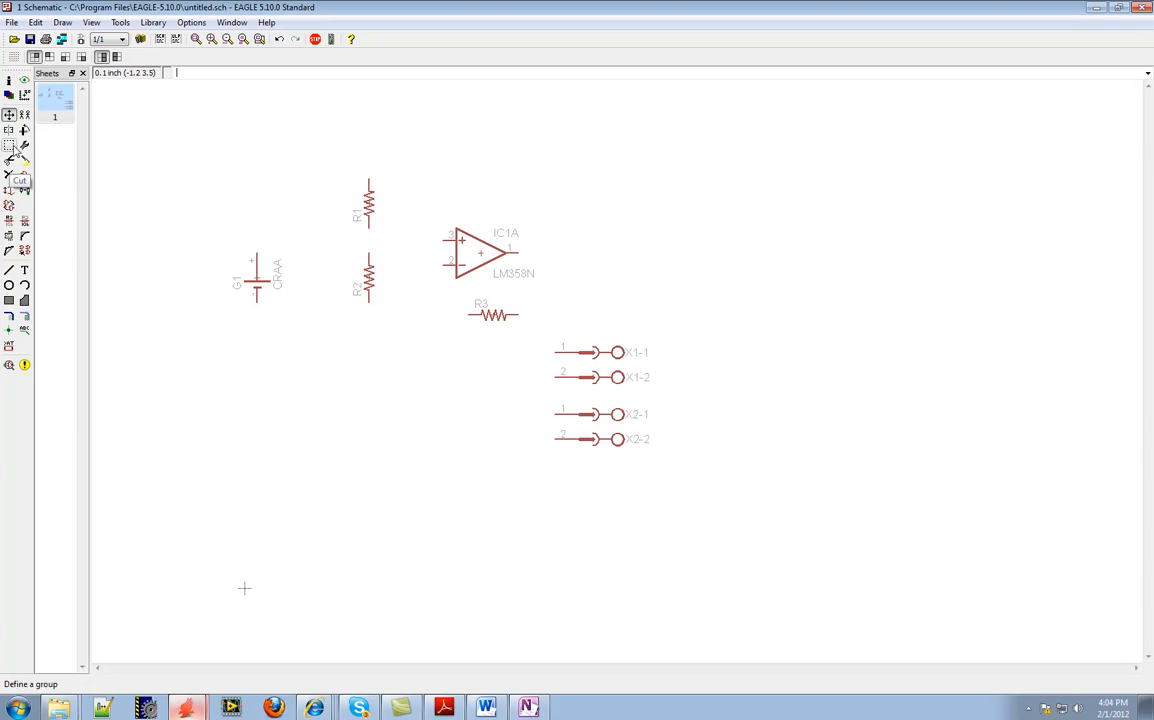
# Copy the AA battery to a spot on its left and delete the duplicate
pyautogui.click(25, 116)
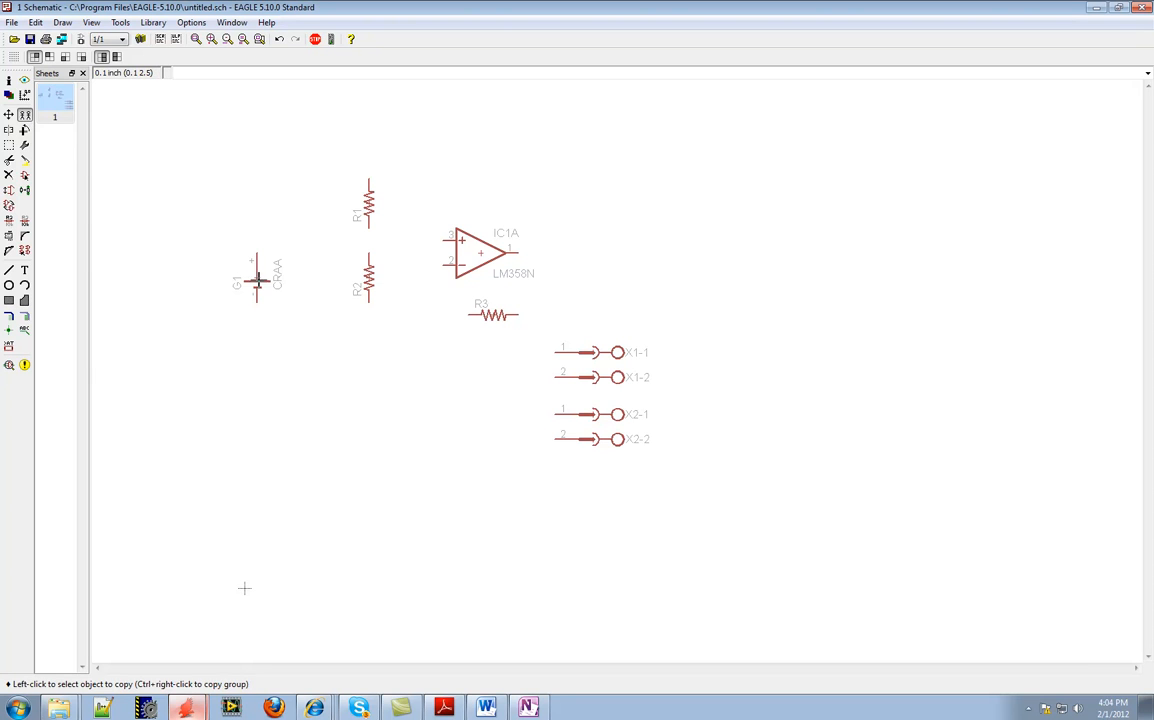
pyautogui.click(248, 270)
pyautogui.click(196, 258)
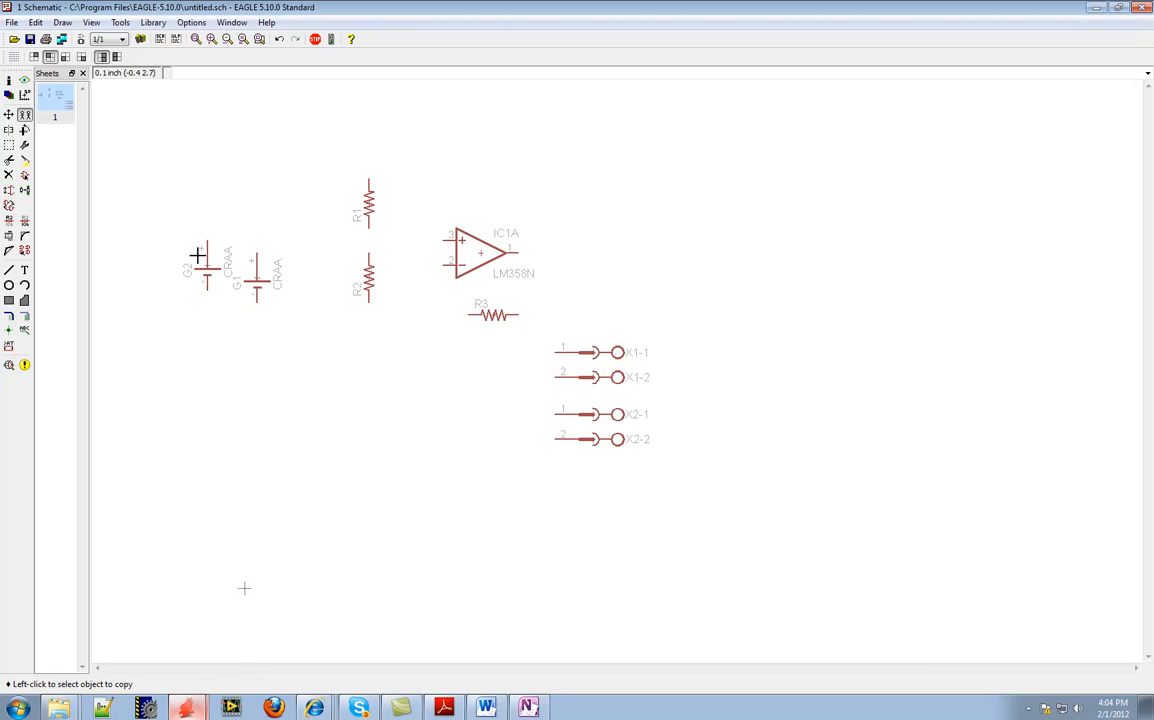
pyautogui.click(9, 175)
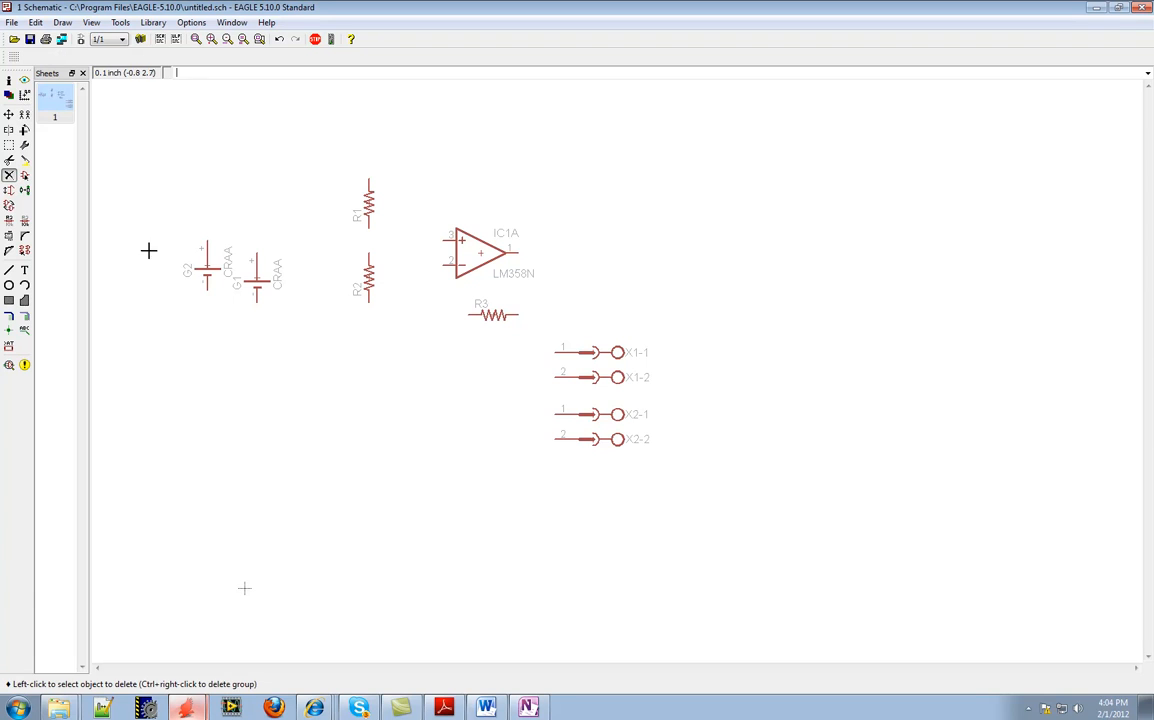
pyautogui.click(188, 243)
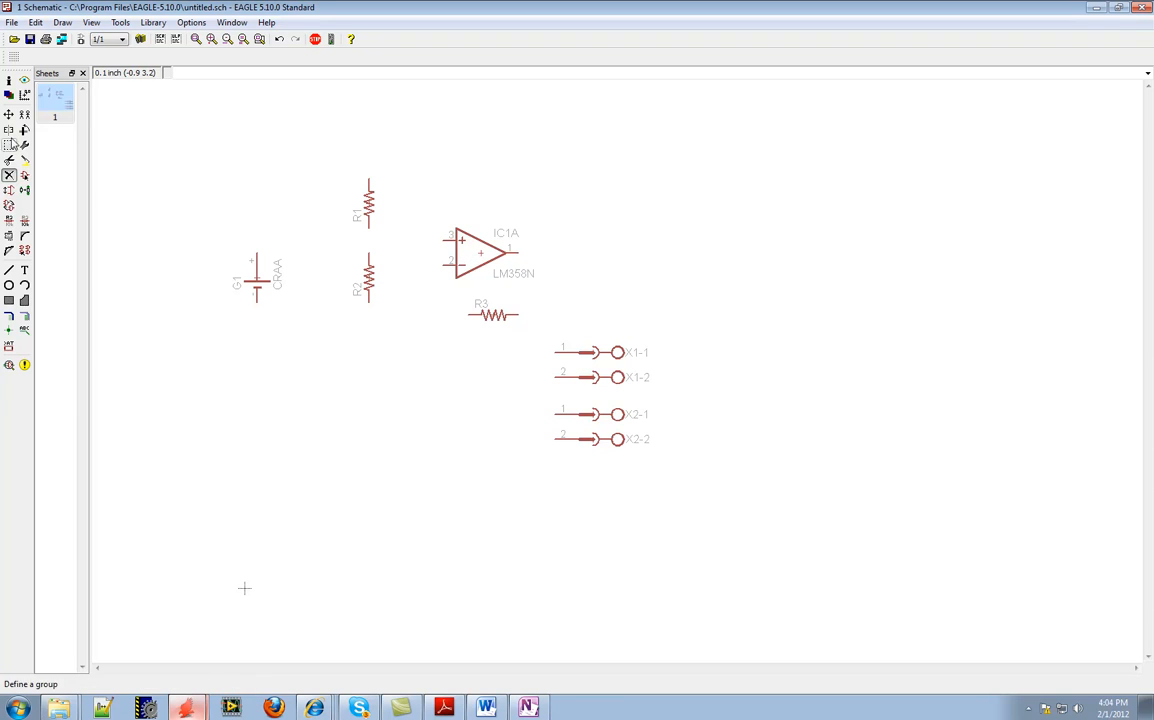
# Mirror the LM358N op amp horizontally and mirror it back to its original orientation
pyautogui.click(9, 131)
pyautogui.click(490, 255)
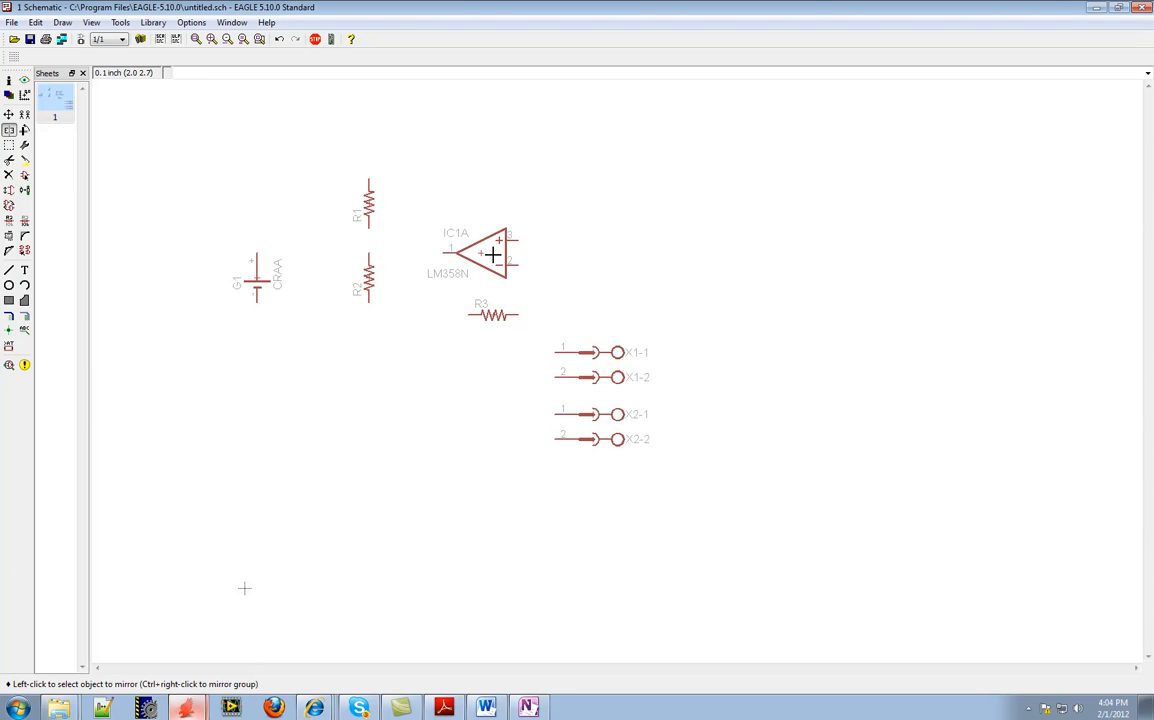
pyautogui.click(490, 255)
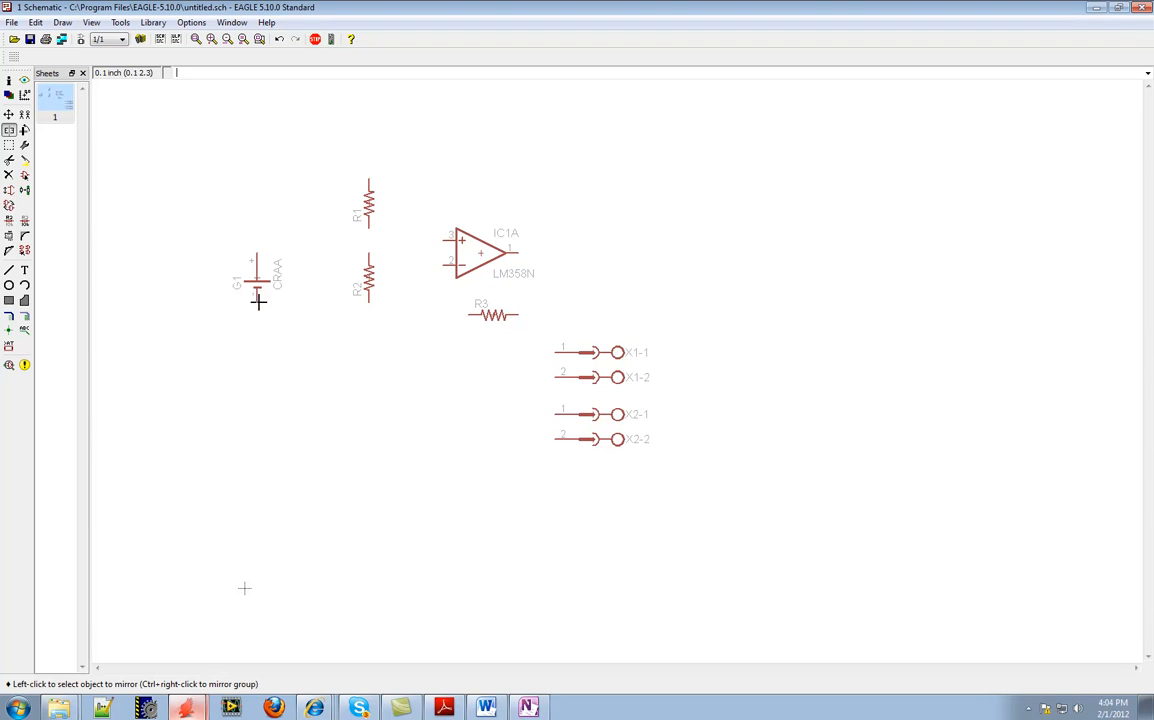
# Search the part libraries for "gnd", choose the supply1 GND symbol and place it below the battery
pyautogui.click(24, 158)
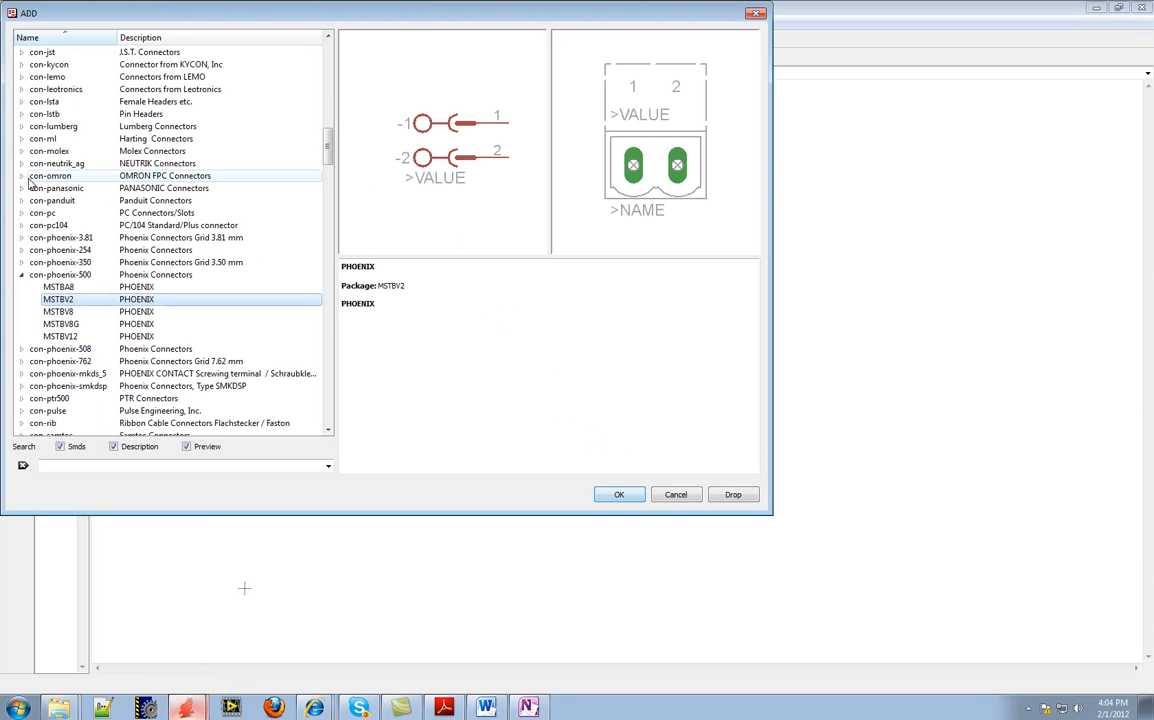
pyautogui.click(22, 274)
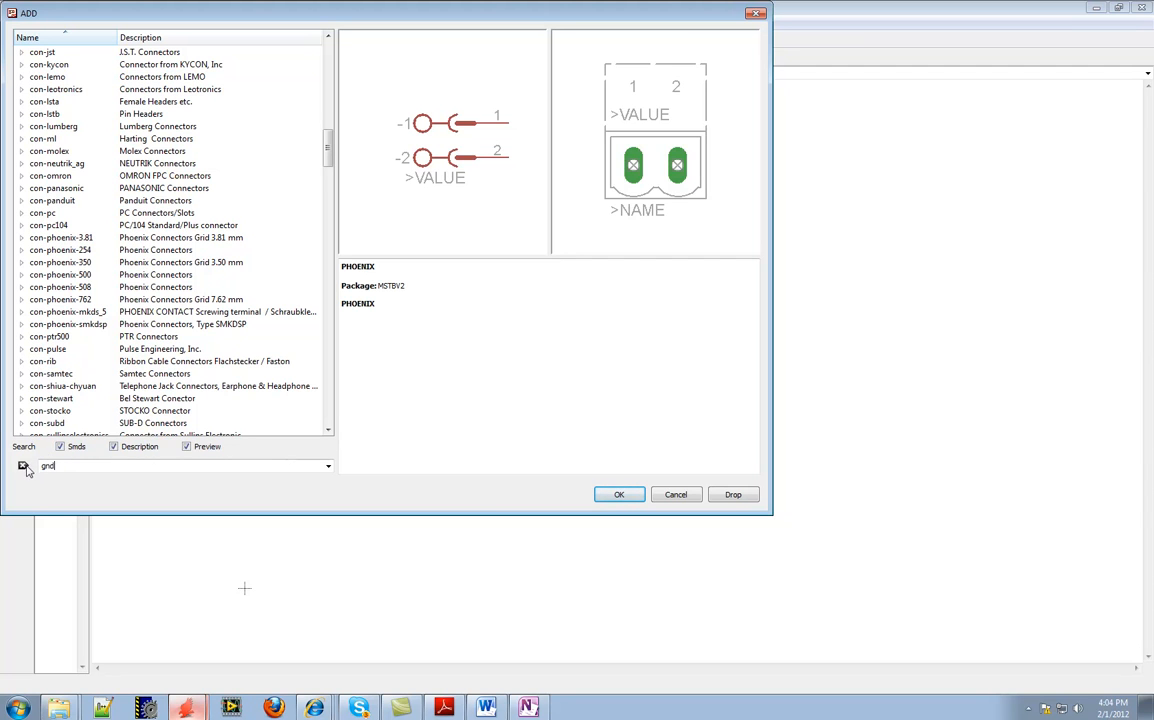
pyautogui.click(622, 495)
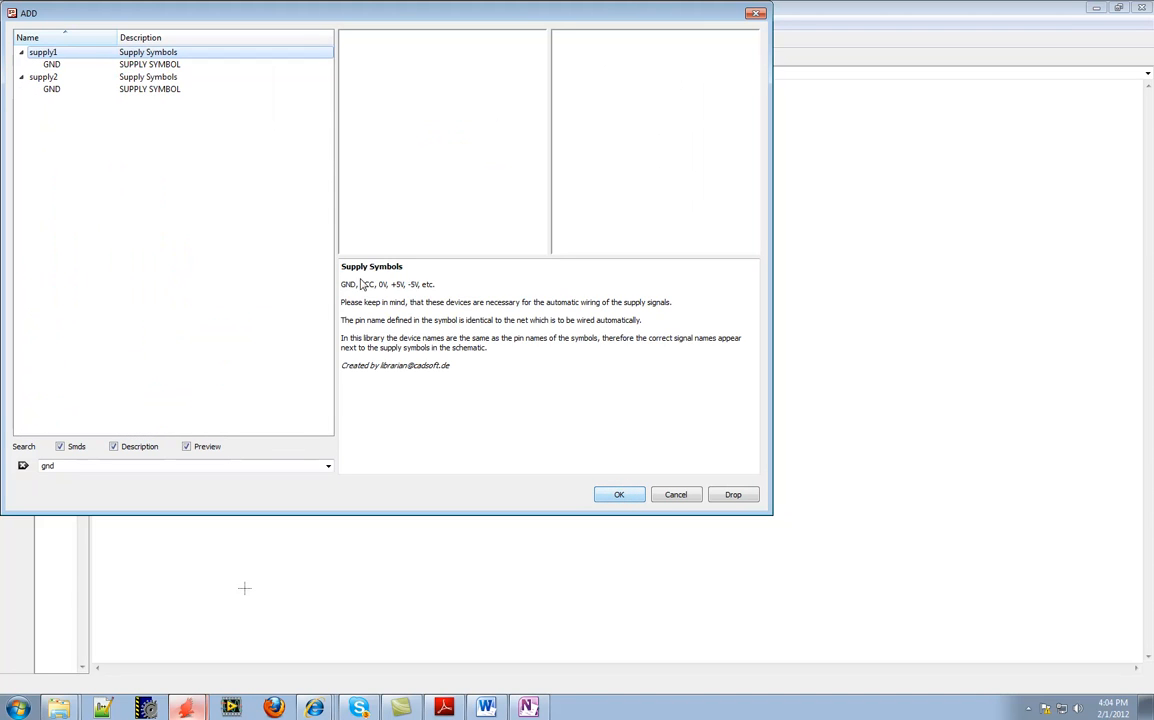
pyautogui.click(77, 90)
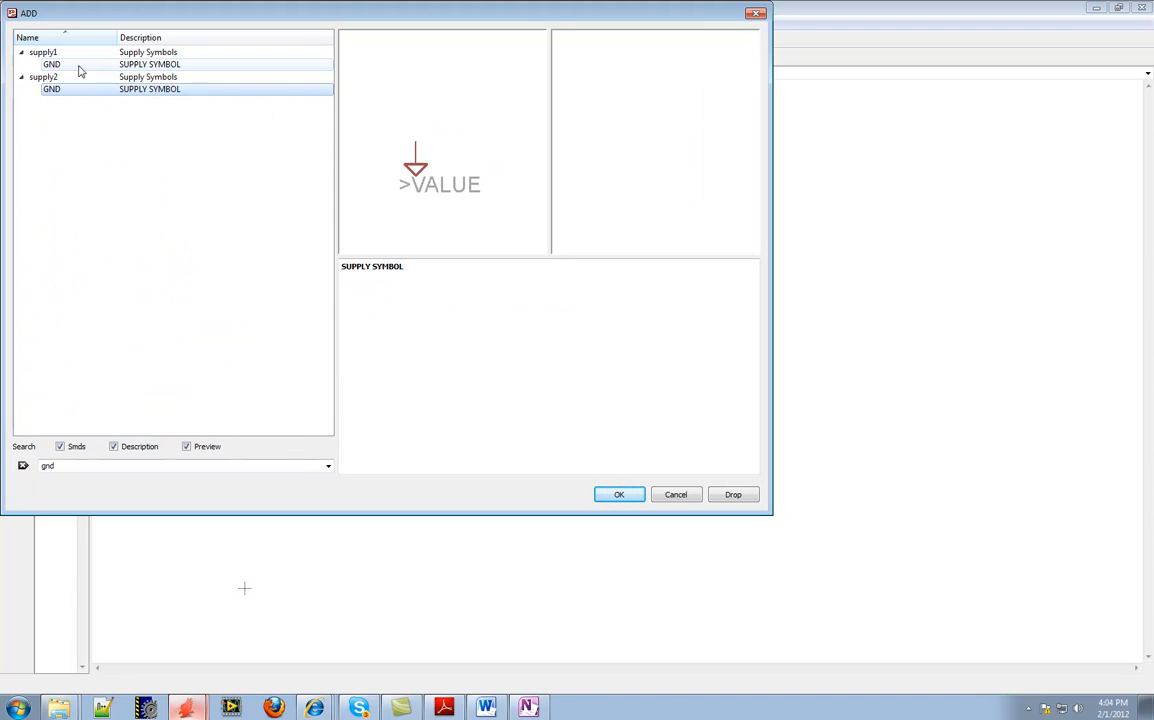
pyautogui.click(79, 65)
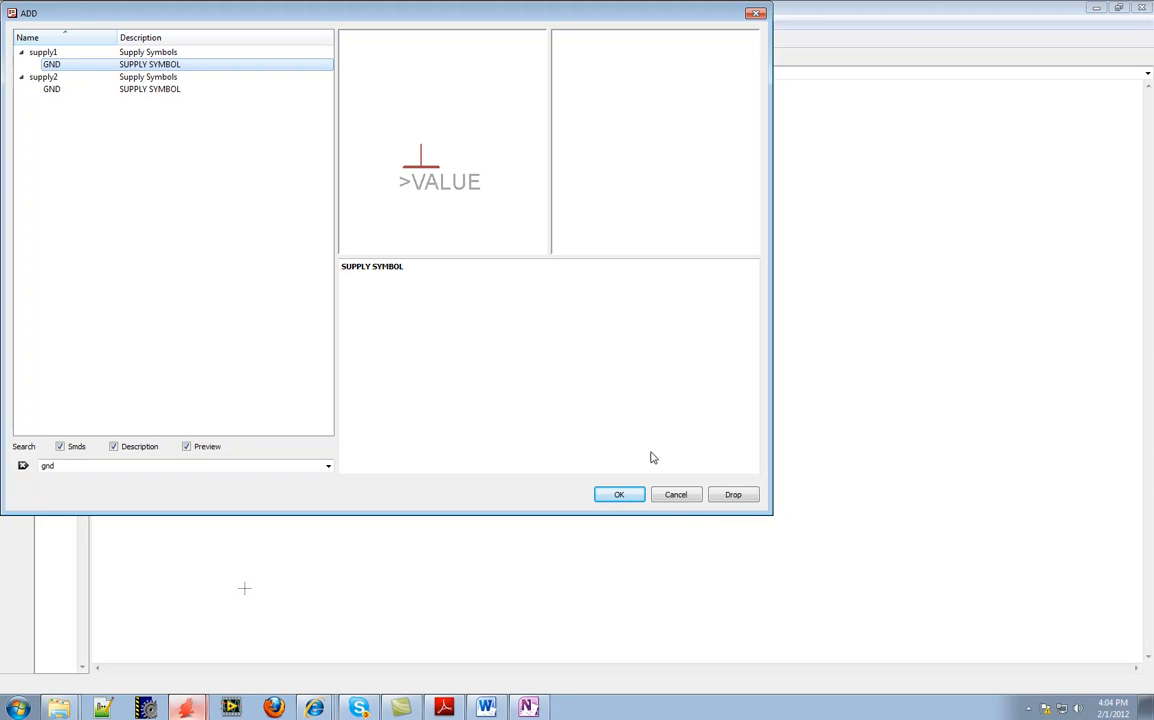
pyautogui.click(621, 495)
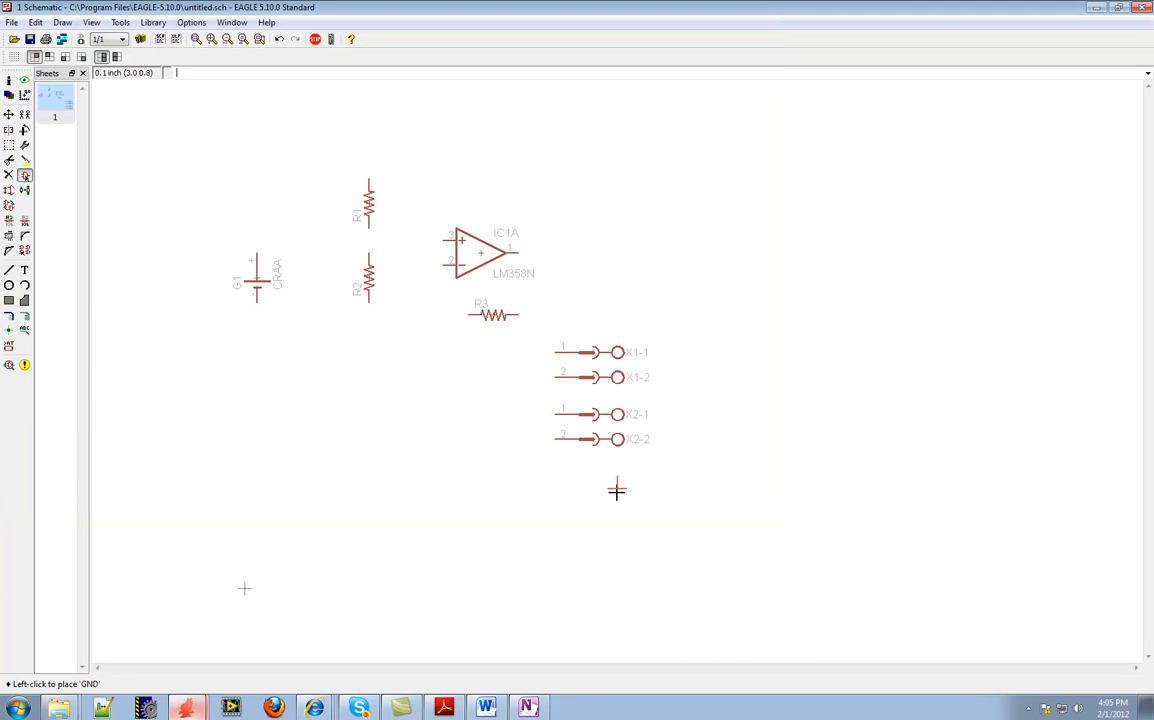
pyautogui.click(255, 362)
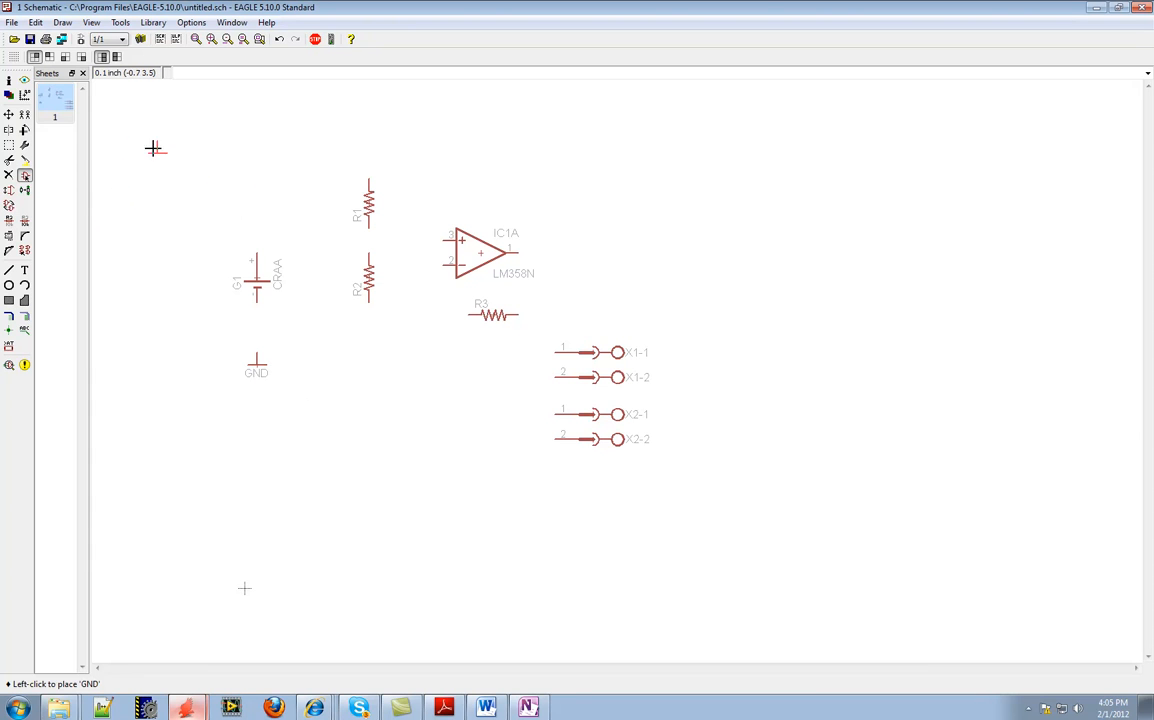
# Search the part libraries for "vcc", choose the supply1 VCC symbol and place it above the battery
pyautogui.click(25, 176)
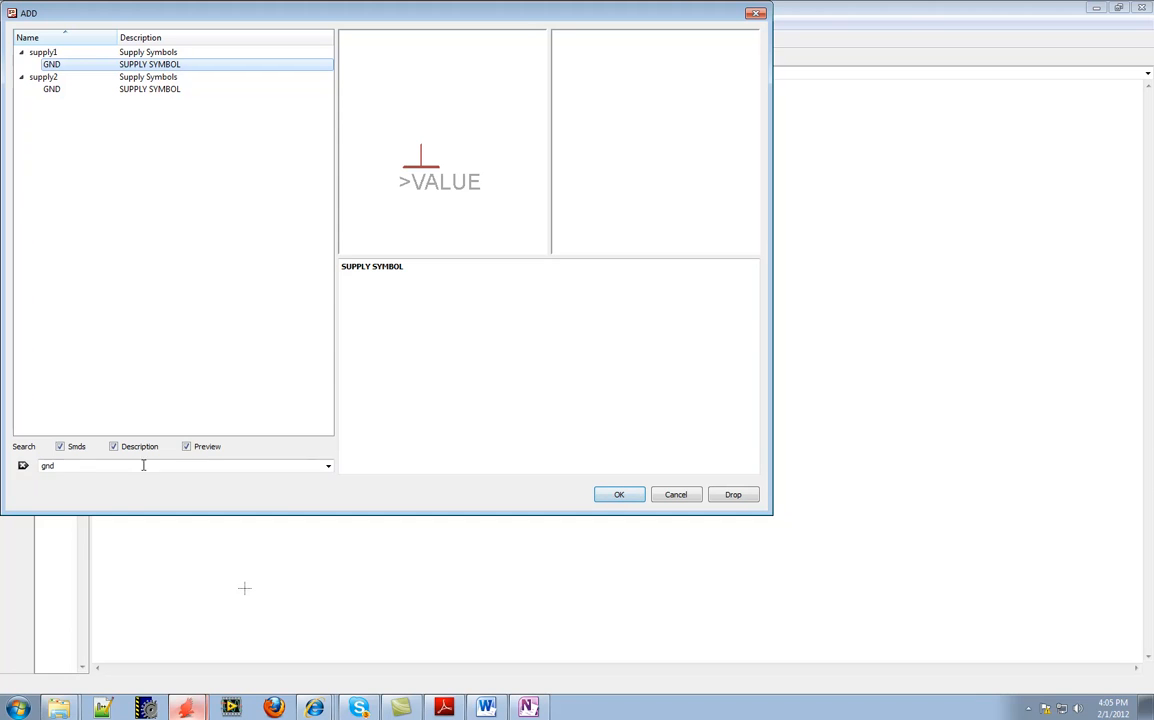
pyautogui.moveTo(75, 465); pyautogui.dragTo(35, 468)
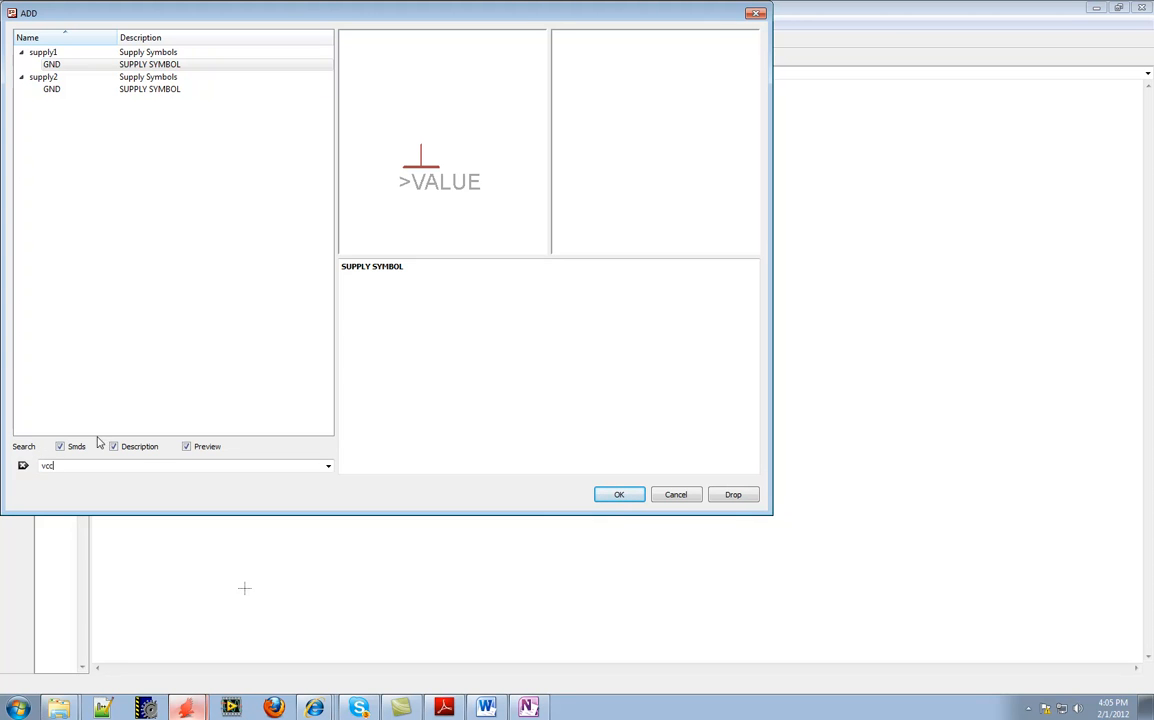
pyautogui.click(619, 499)
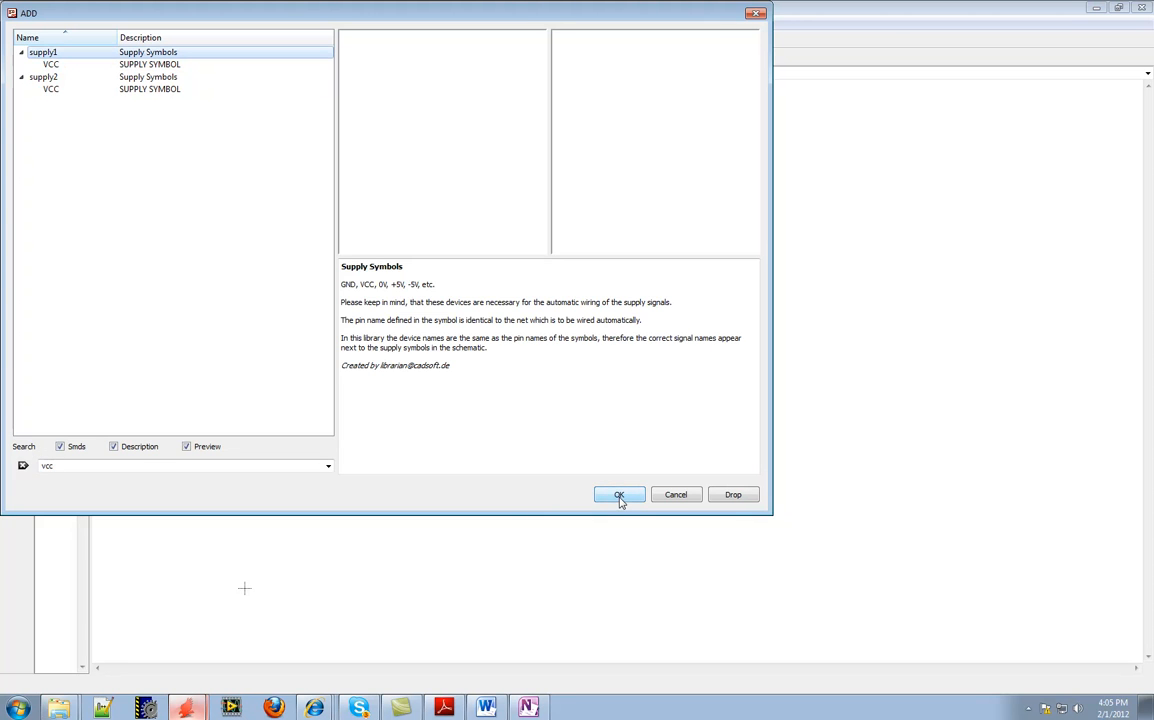
pyautogui.click(126, 65)
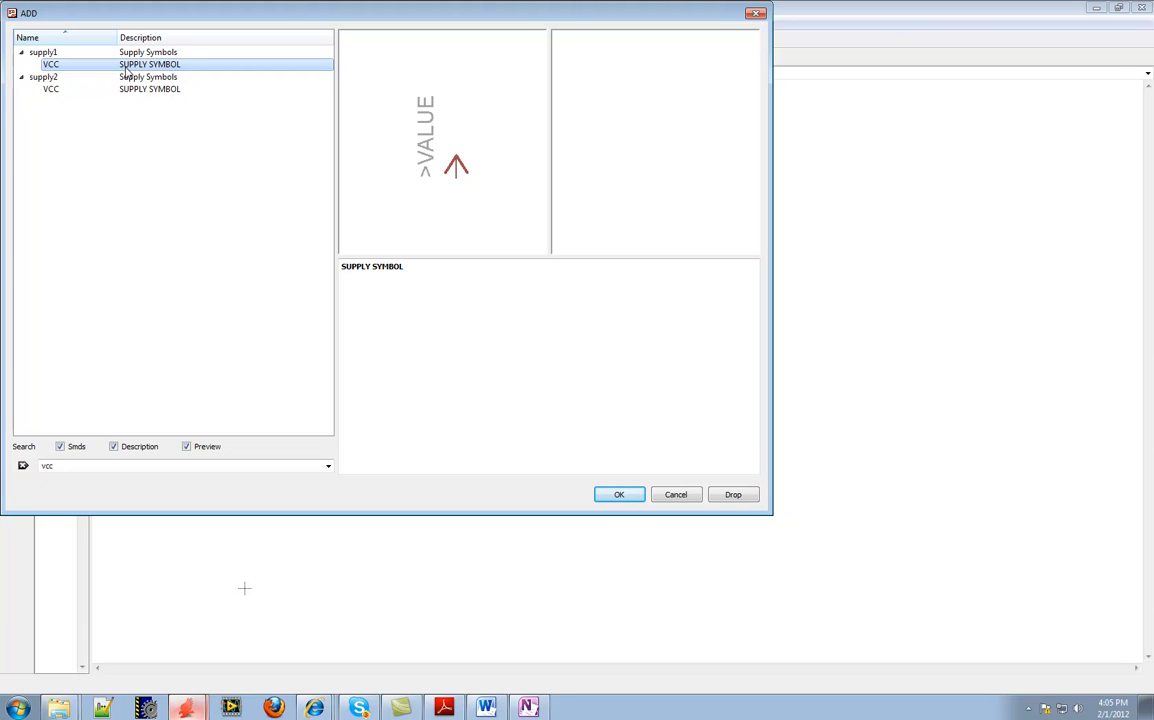
pyautogui.click(128, 89)
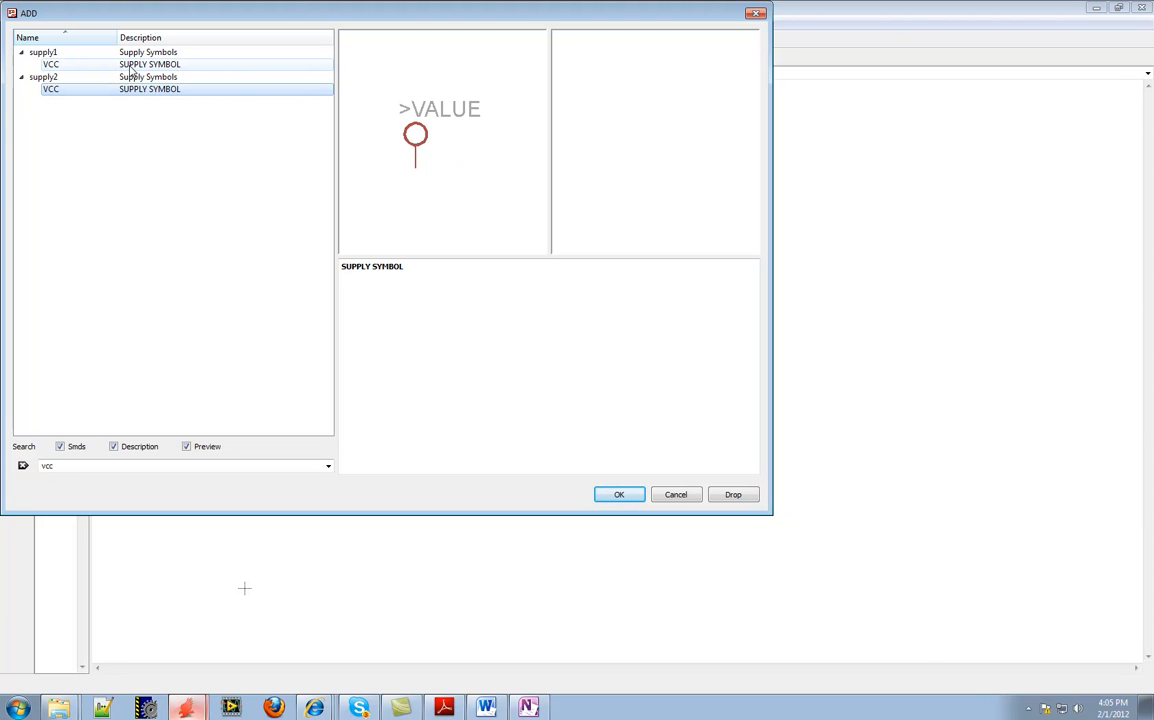
pyautogui.click(128, 66)
pyautogui.click(619, 494)
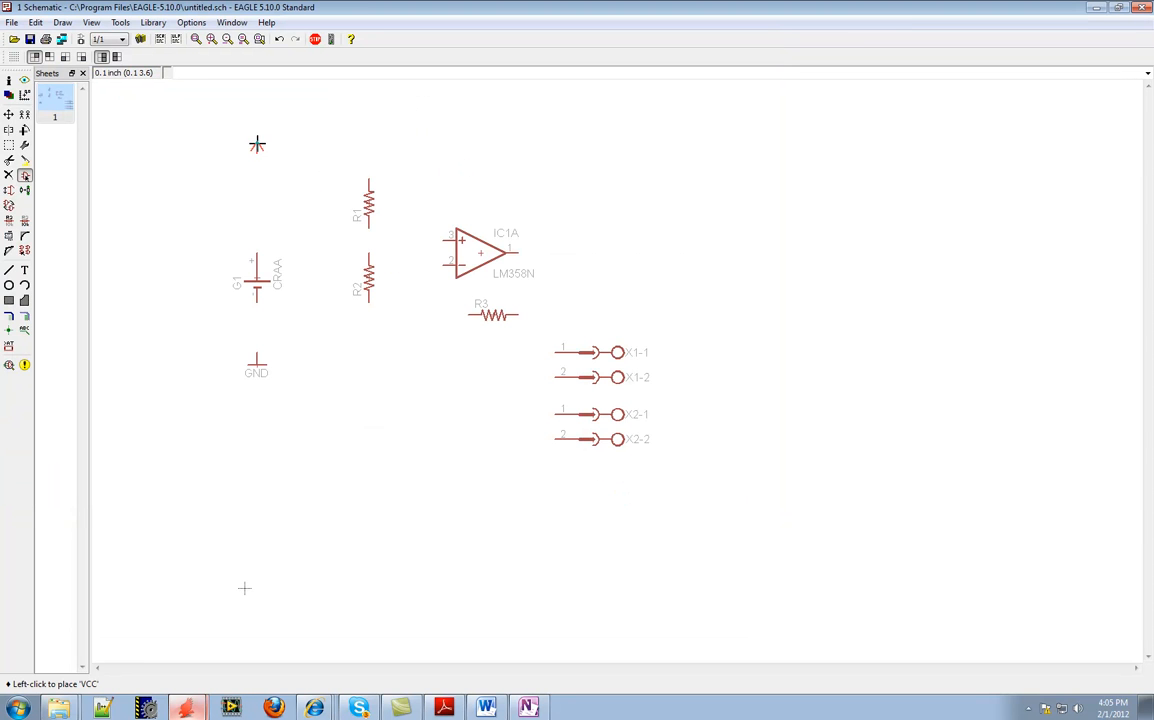
pyautogui.click(257, 145)
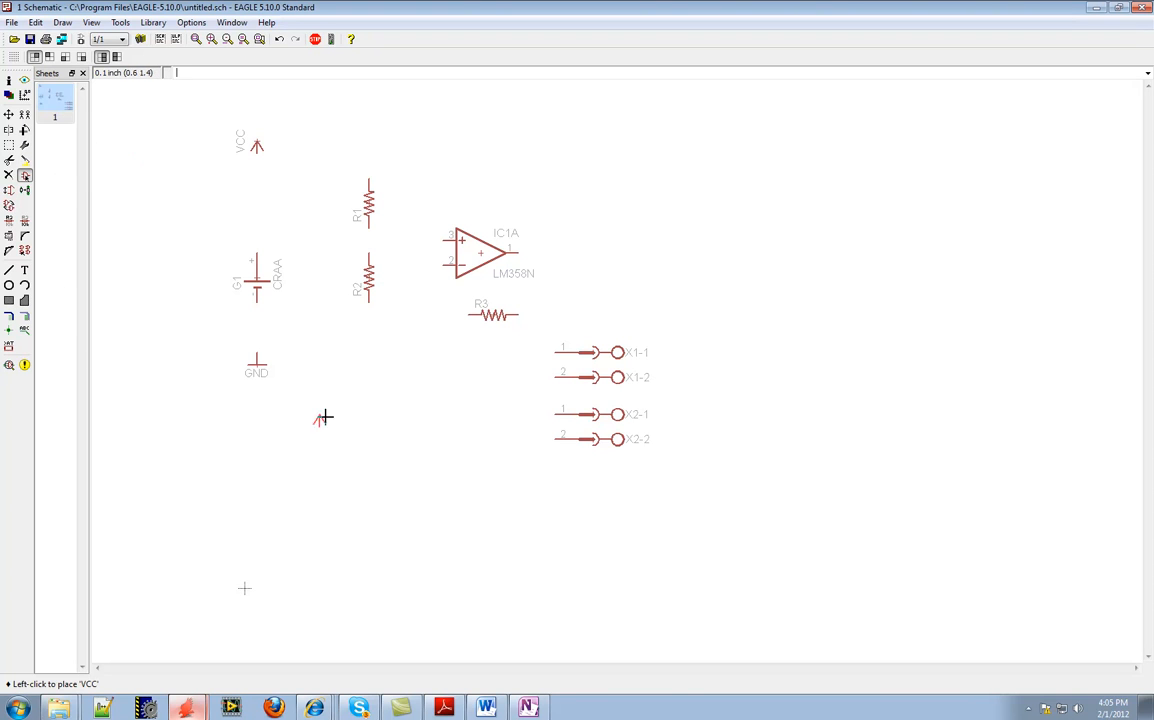
# Draw a net from the battery's positive terminal up and across to the upper end of R1
pyautogui.click(25, 317)
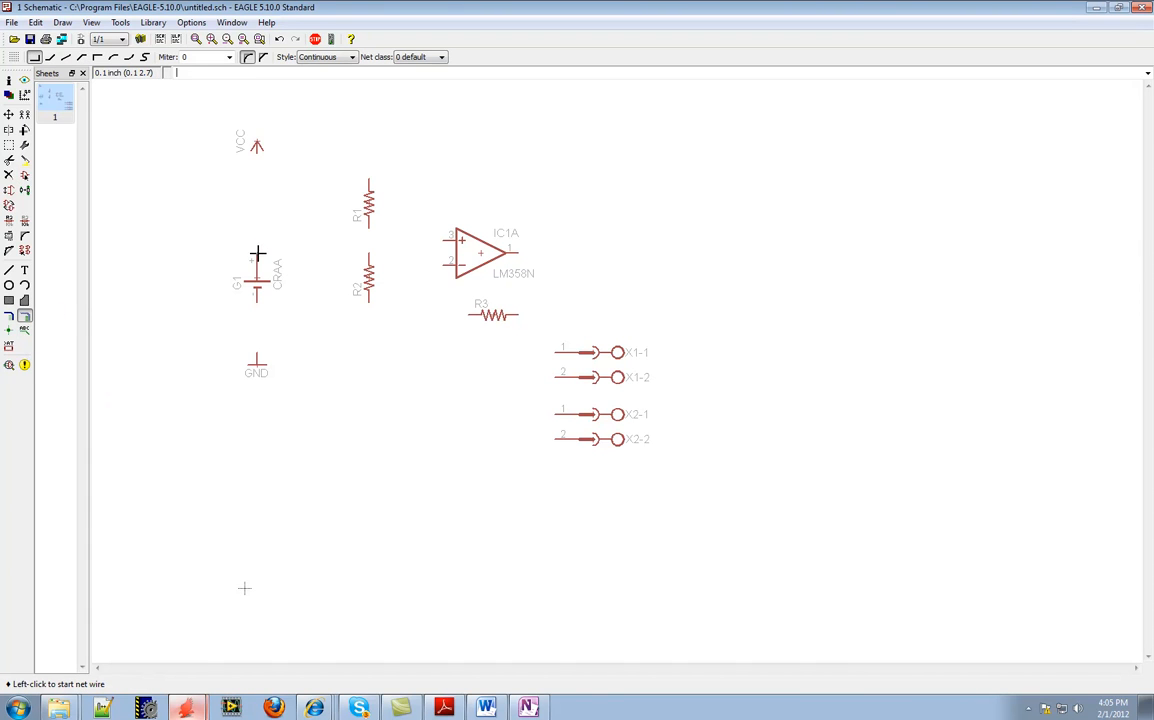
pyautogui.click(257, 253)
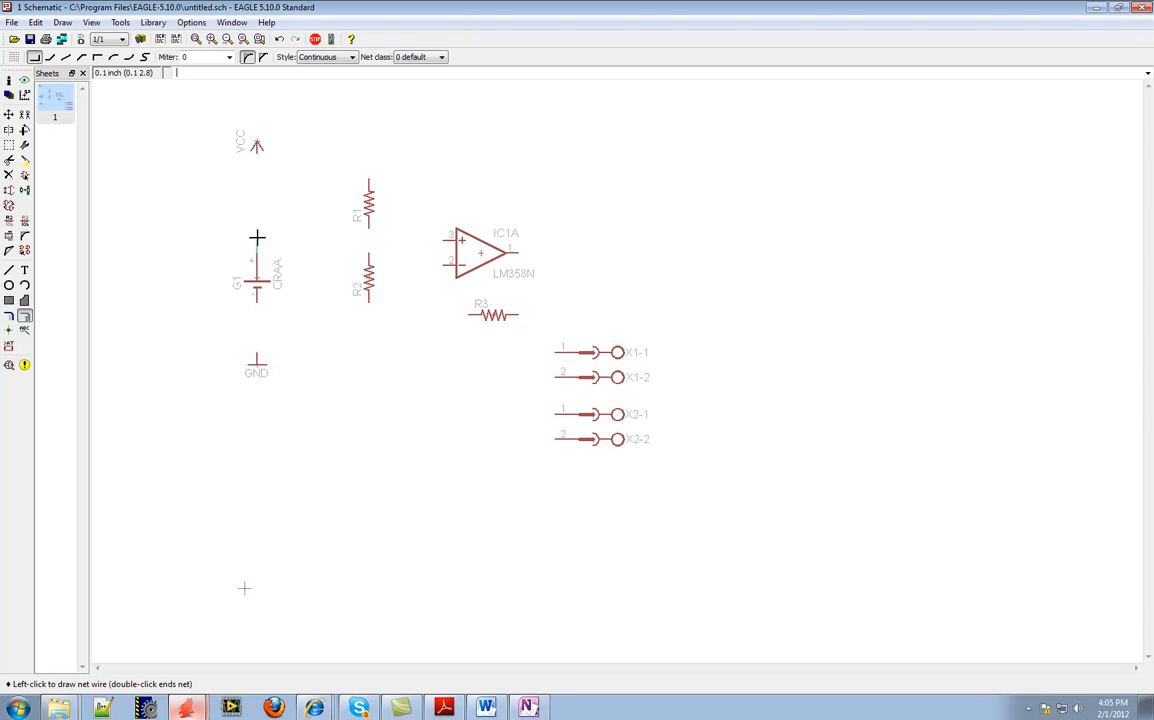
pyautogui.click(257, 170)
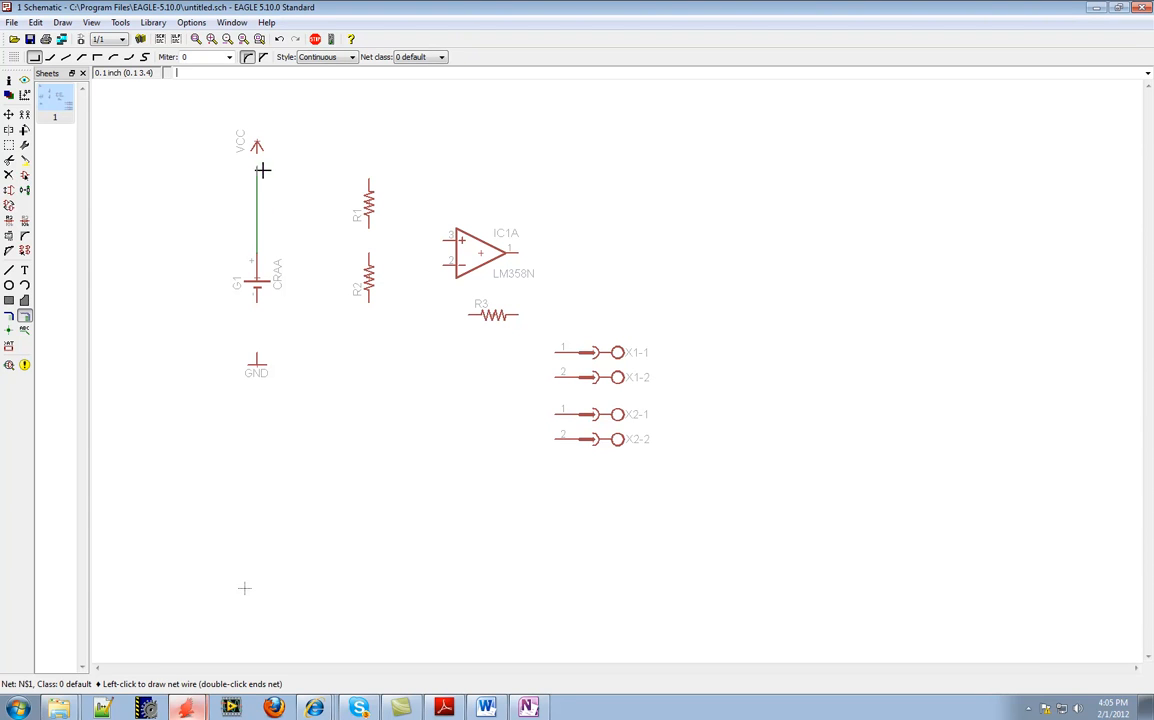
pyautogui.click(369, 178)
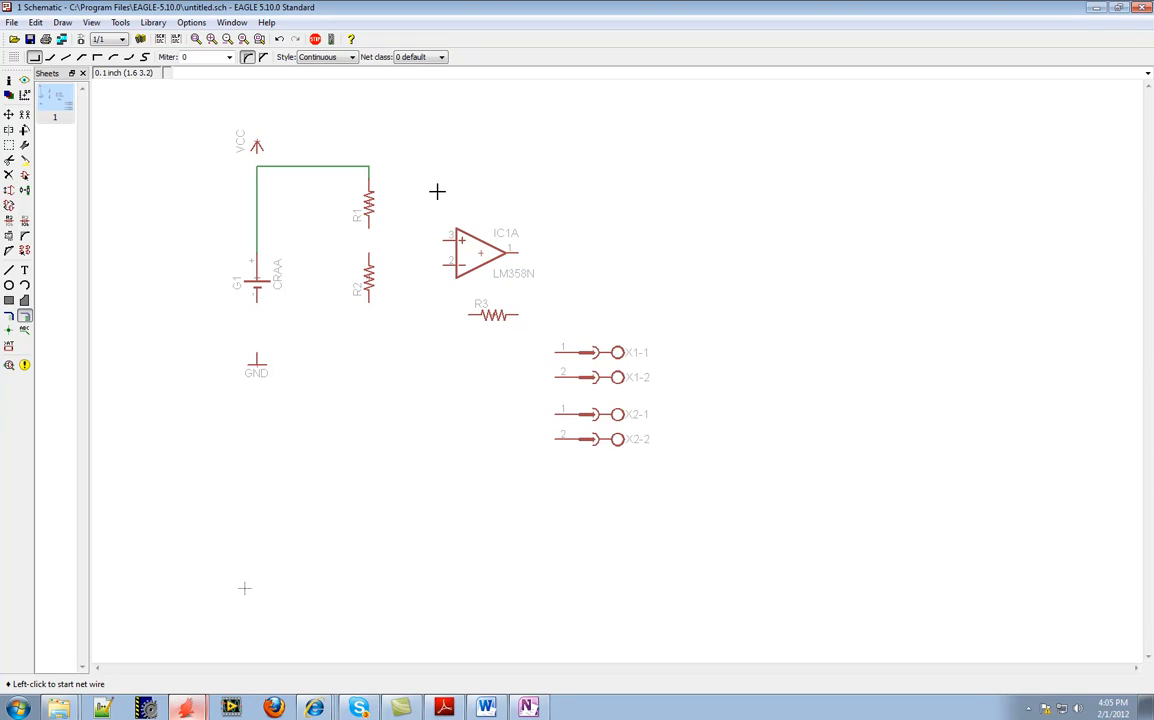
# Wire R1 to R2 and R2's lower end to the battery's negative terminal and GND symbol, merging the segment into supply net GND
pyautogui.click(368, 228)
pyautogui.click(369, 256)
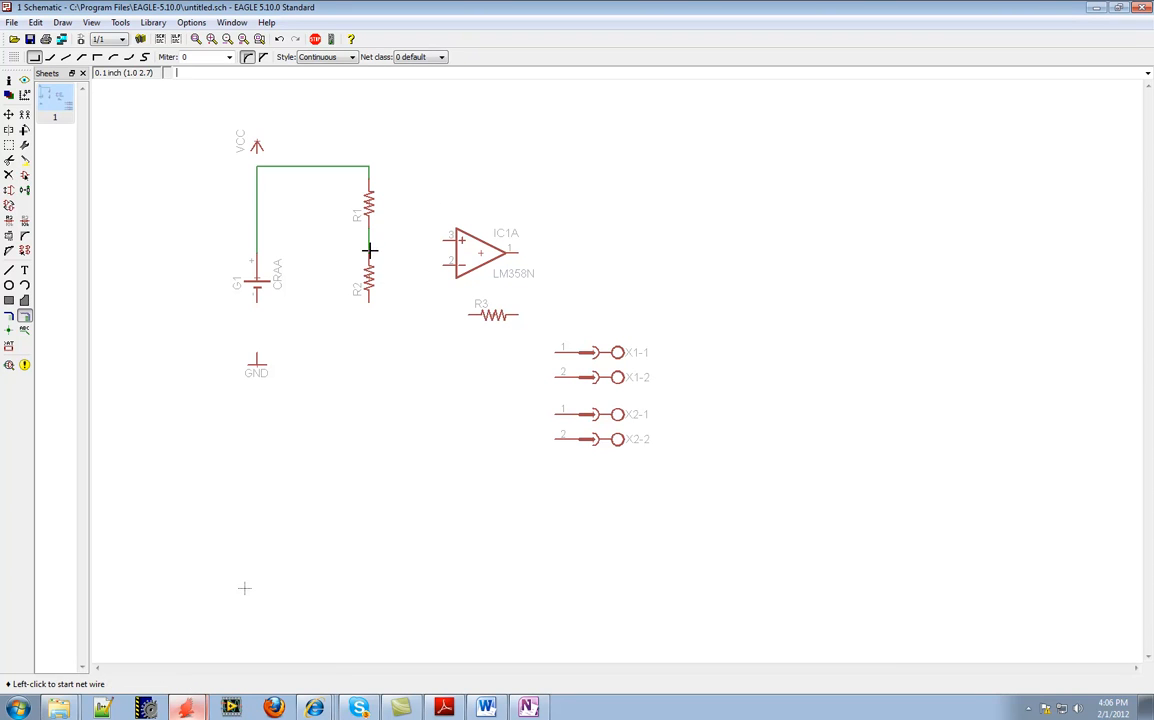
pyautogui.click(369, 301)
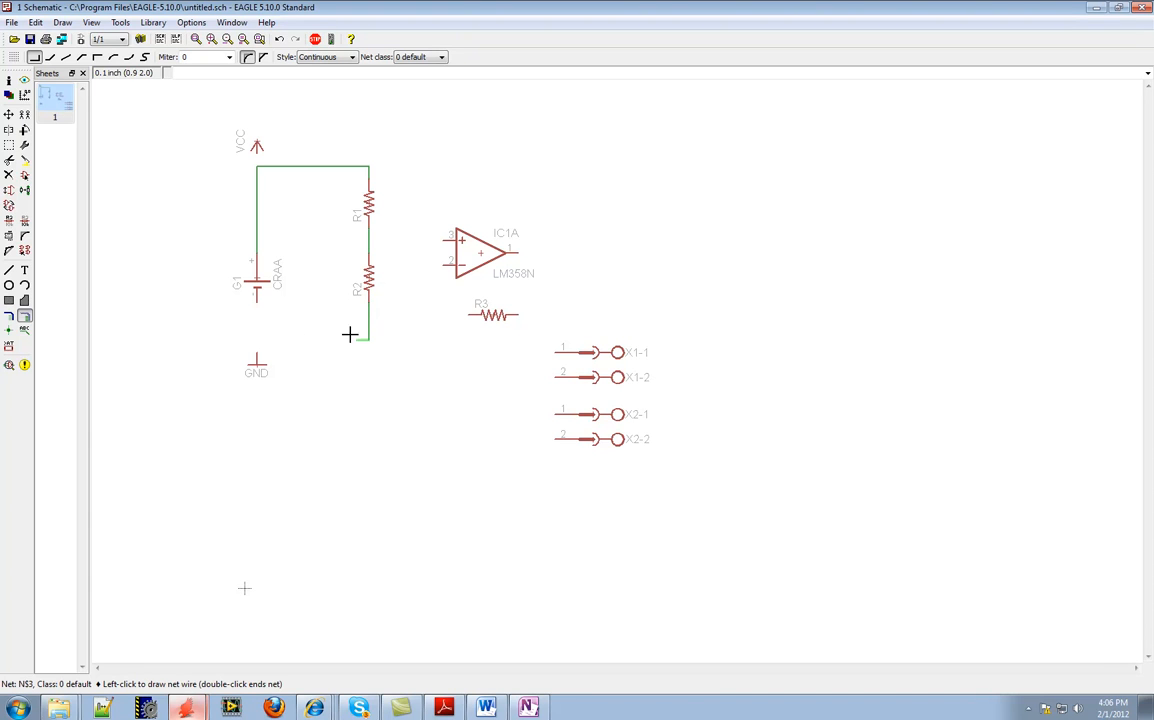
pyautogui.click(258, 332)
pyautogui.click(257, 306)
pyautogui.click(256, 341)
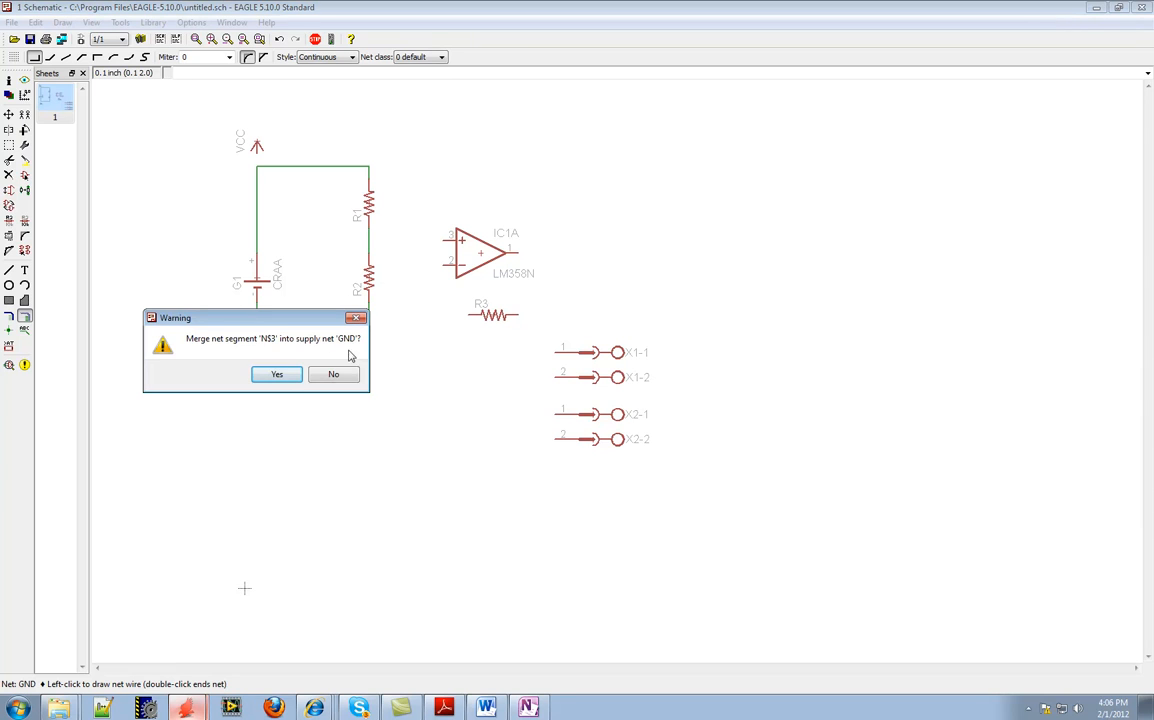
pyautogui.click(277, 375)
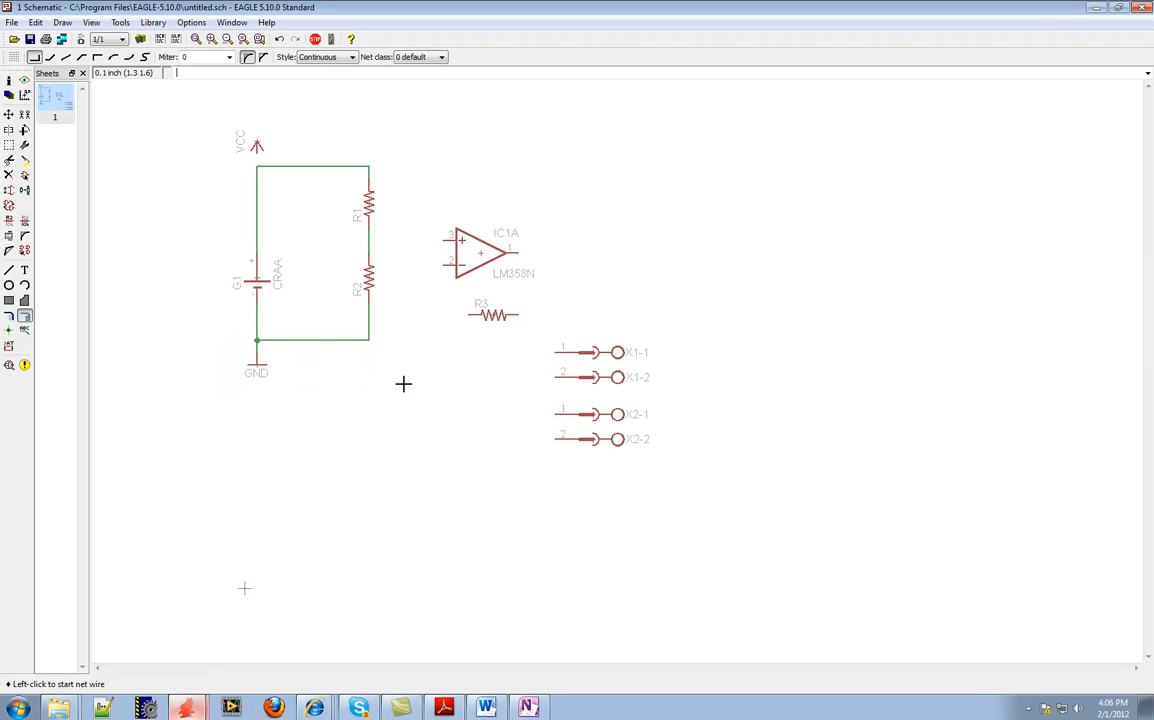
# Draw a net from the op amp output, pin 1, down and around to the nearer end of R3
pyautogui.click(518, 253)
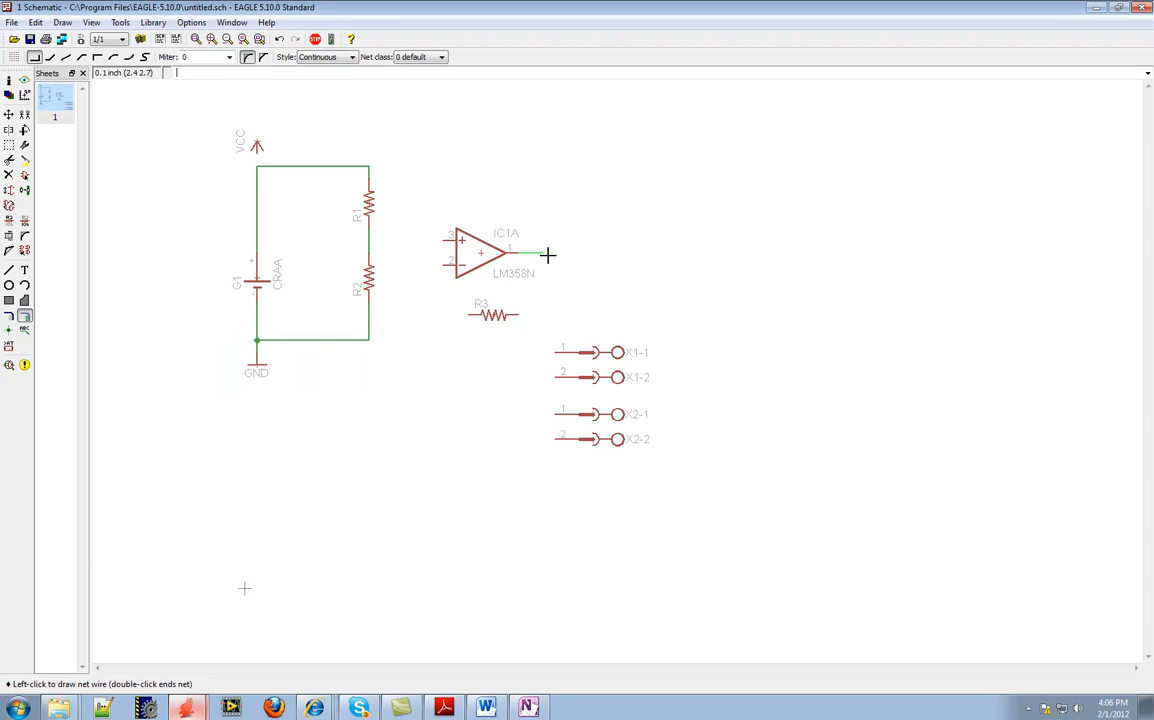
pyautogui.click(567, 313)
pyautogui.click(520, 313)
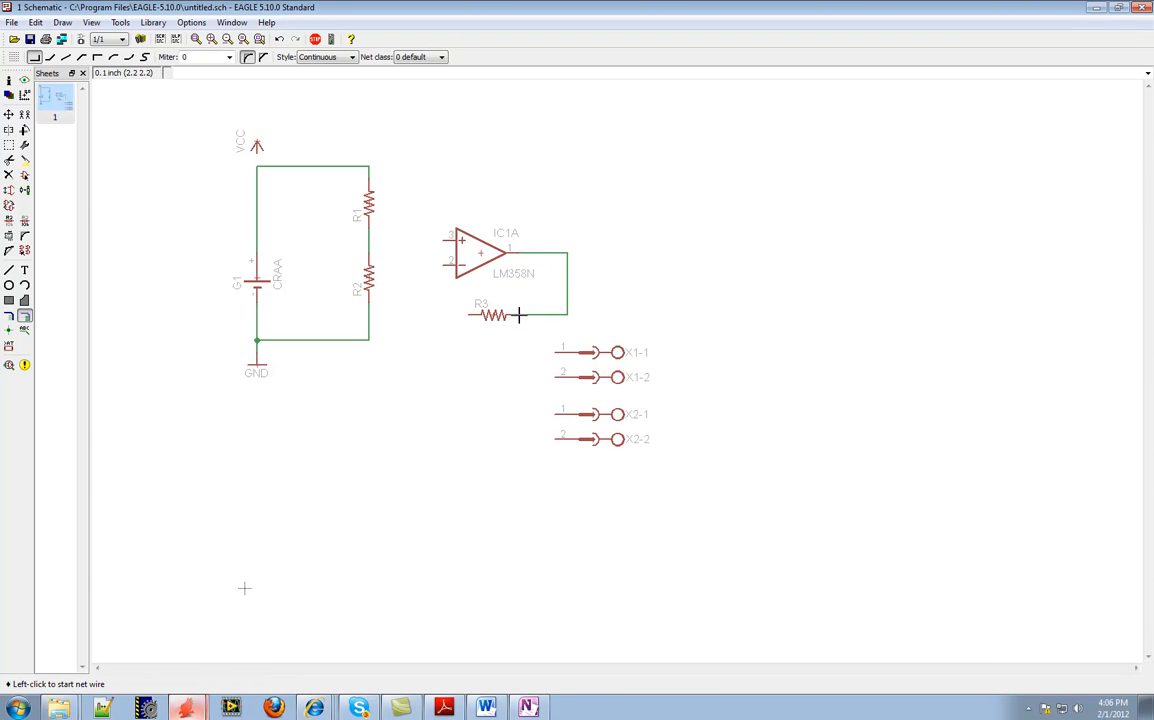
# Wire op amp pin 3 to the R1–R2 junction and the VCC symbol to the battery's positive net, merging it into VCC
pyautogui.click(443, 241)
pyautogui.click(369, 240)
pyautogui.click(256, 153)
pyautogui.click(256, 166)
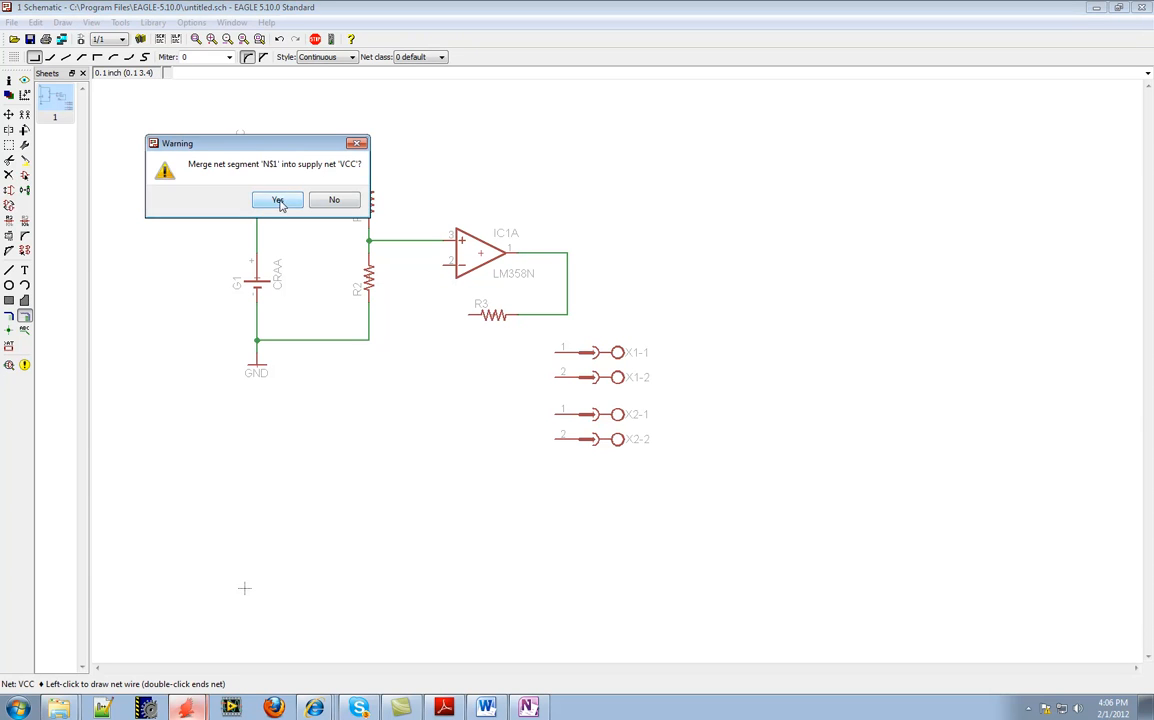
pyautogui.click(278, 201)
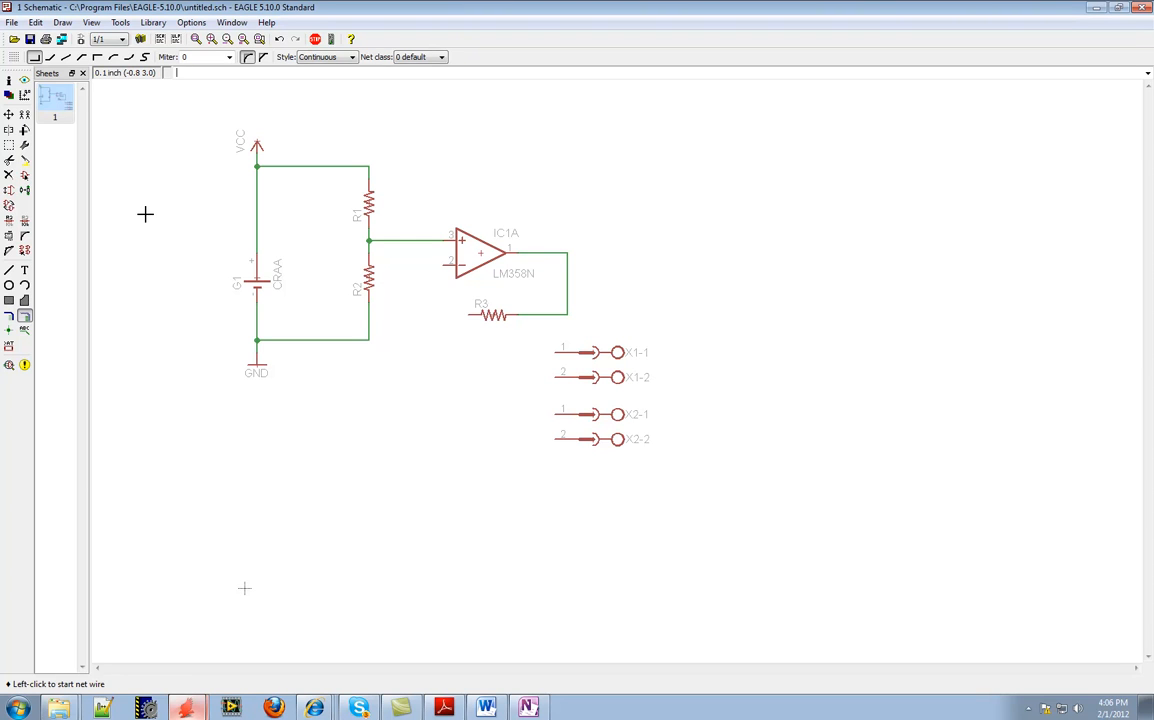
# Connect R3's free end to the net feeding op amp pin 3, and draw a short open-ended net from pin 2
pyautogui.click(469, 315)
pyautogui.click(393, 314)
pyautogui.click(391, 241)
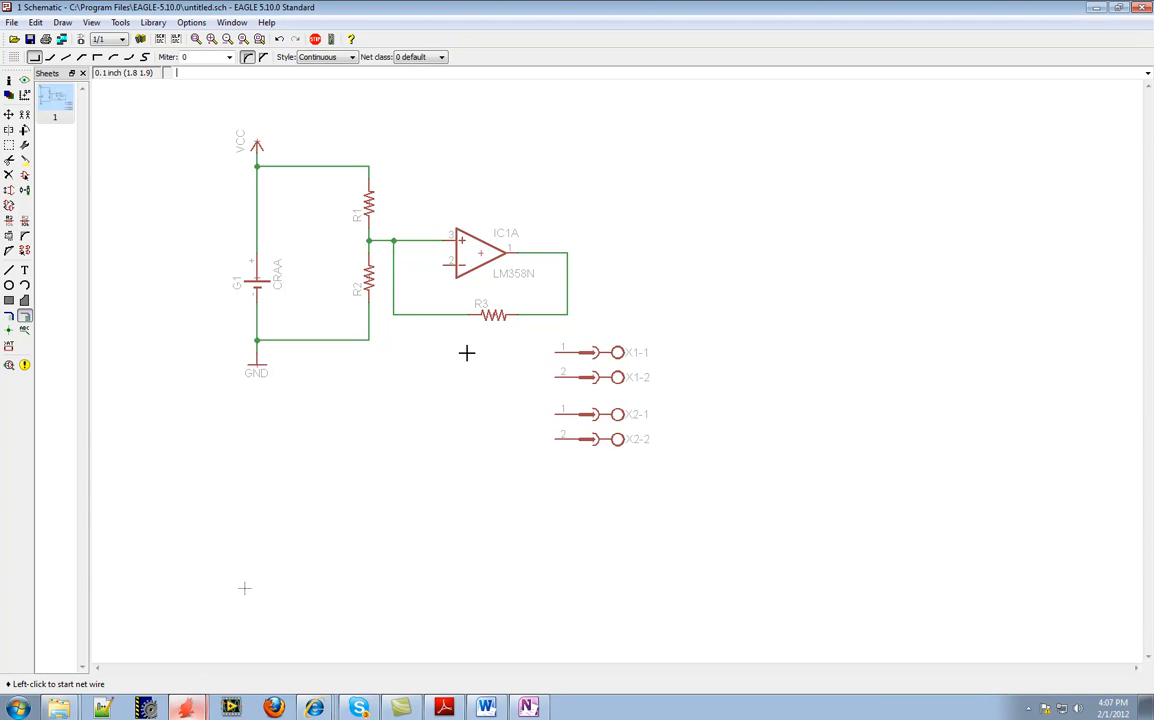
pyautogui.click(444, 264)
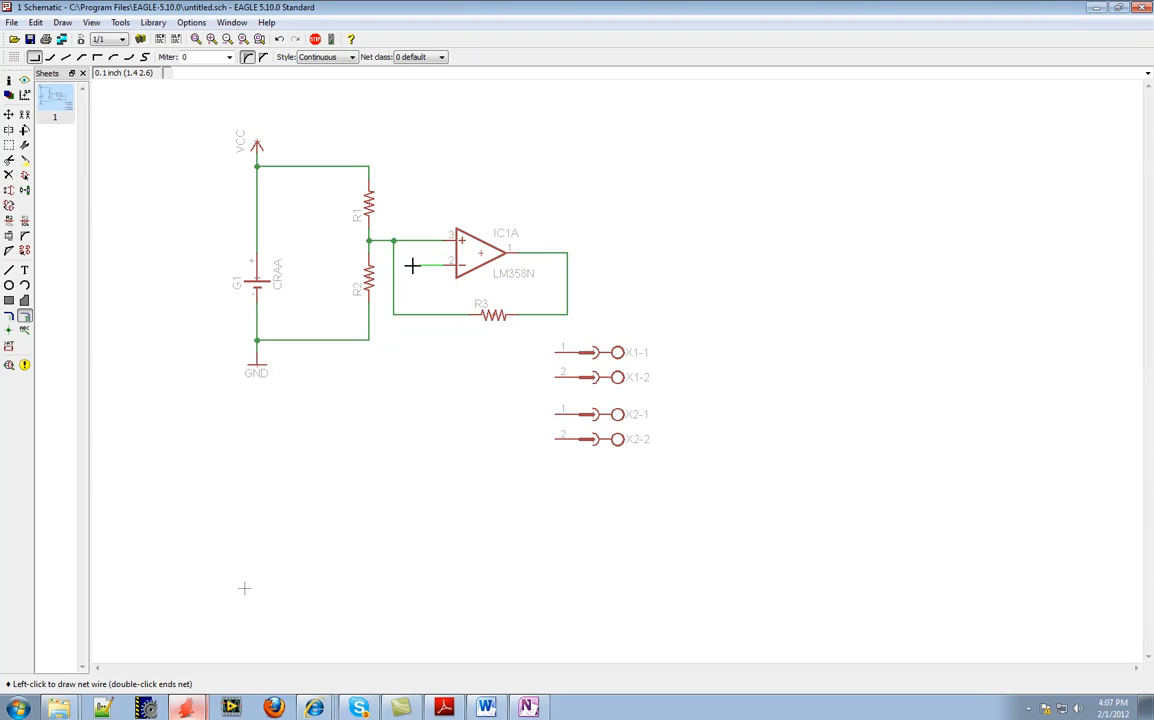
pyautogui.press('Escape')
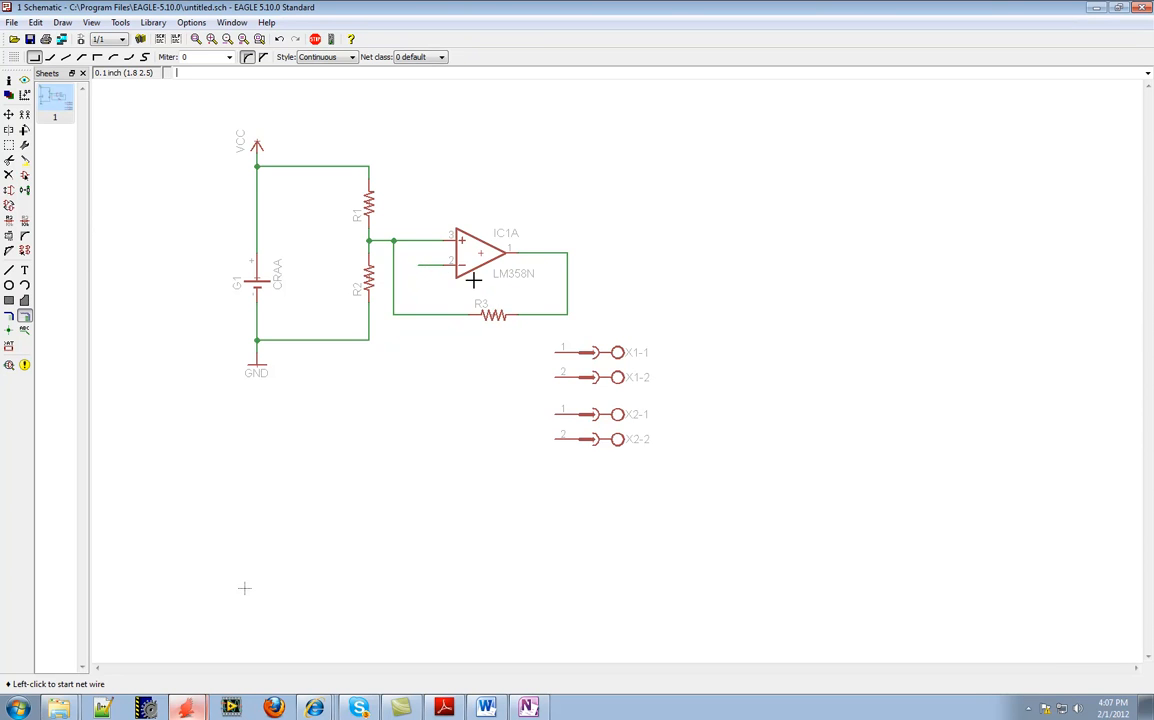
# Check the properties of the net wire at op amp pin 3 and name the open-ended net on pin 2 VIN
pyautogui.scroll(4, 432, 256)
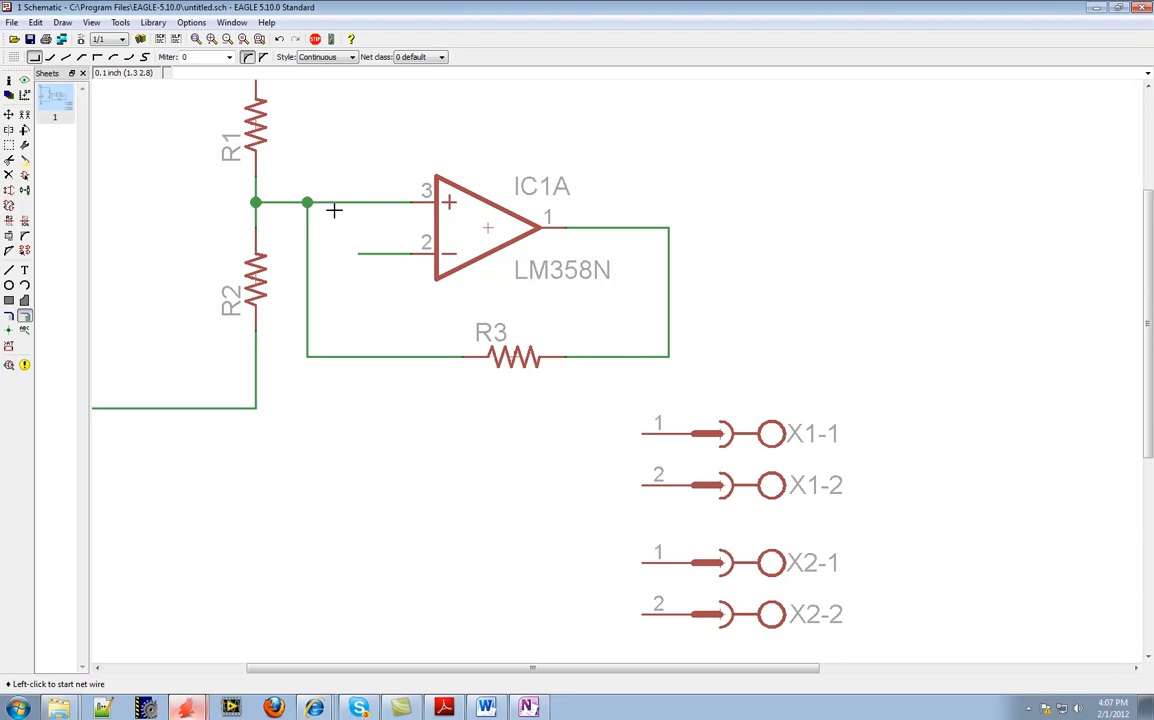
pyautogui.click(9, 81)
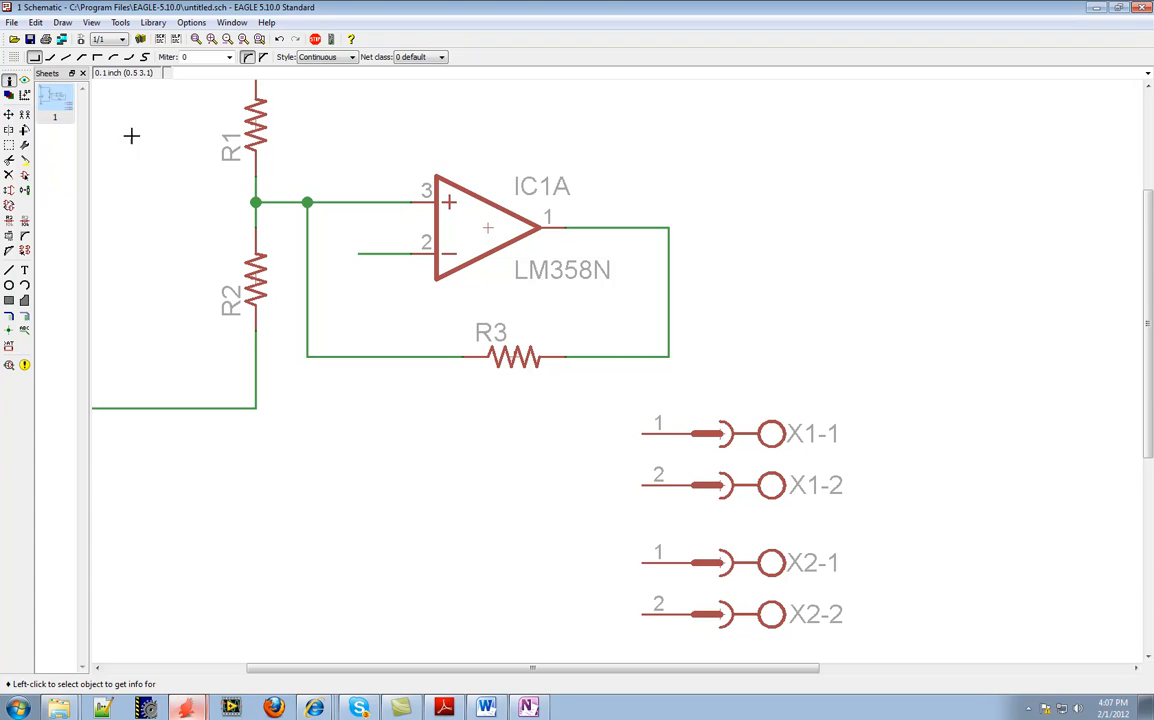
pyautogui.click(322, 203)
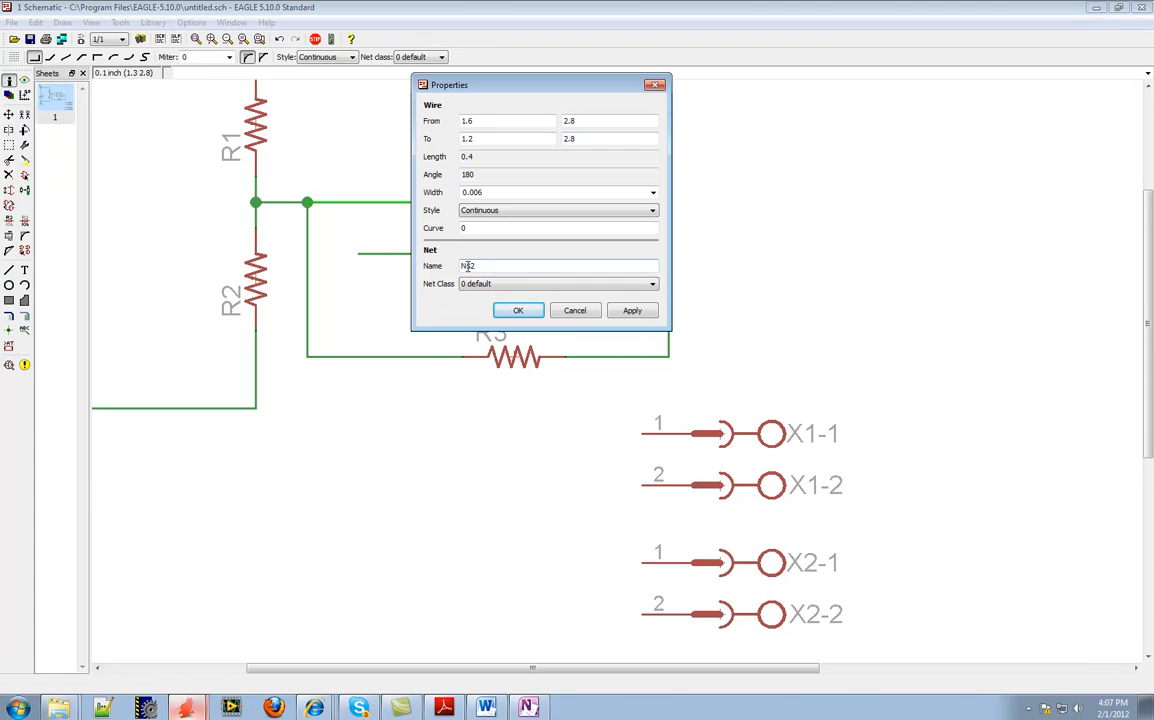
pyautogui.click(515, 312)
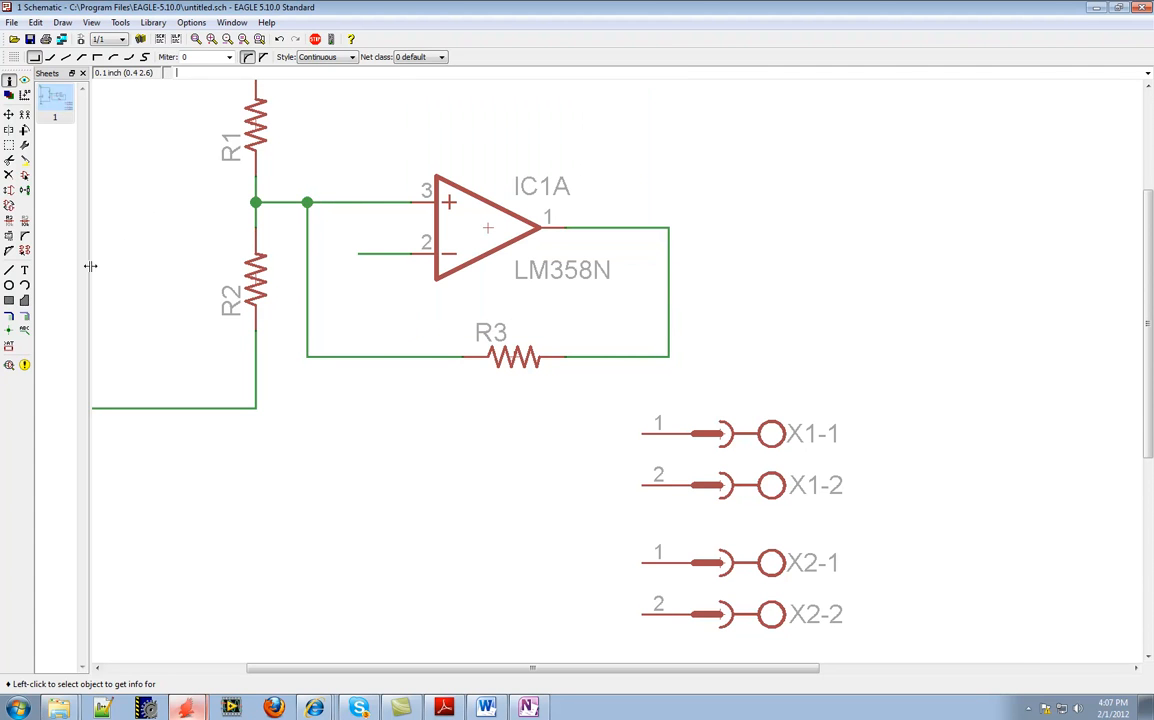
pyautogui.click(9, 221)
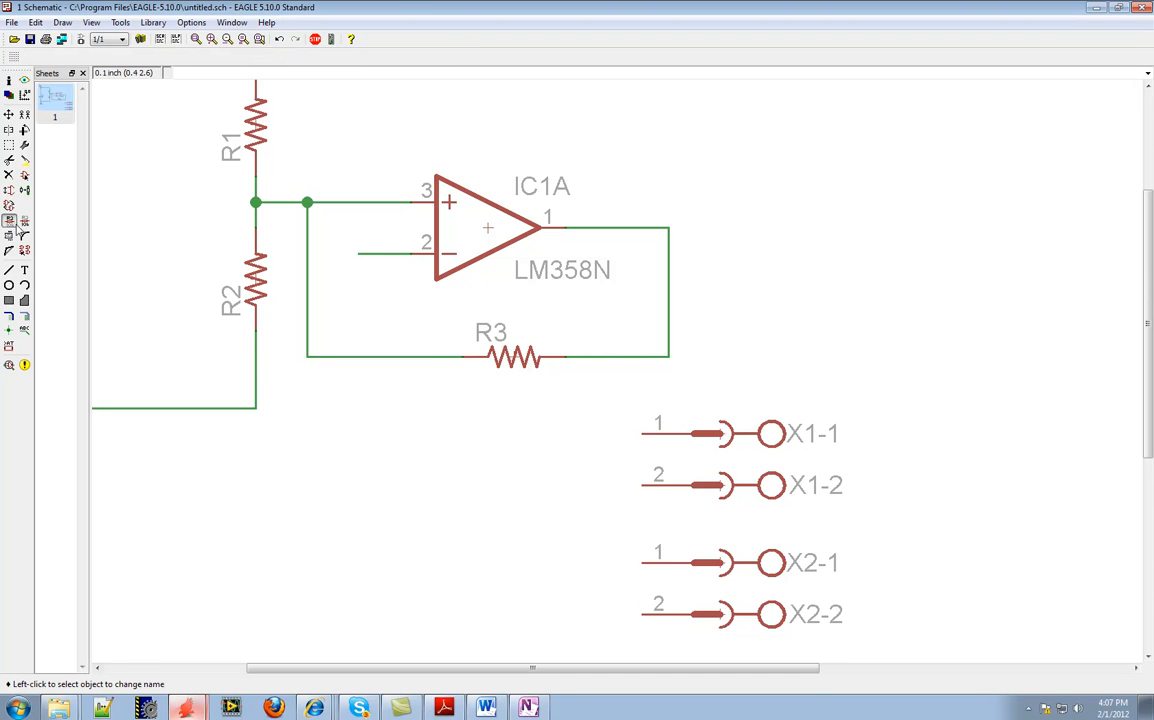
pyautogui.click(362, 253)
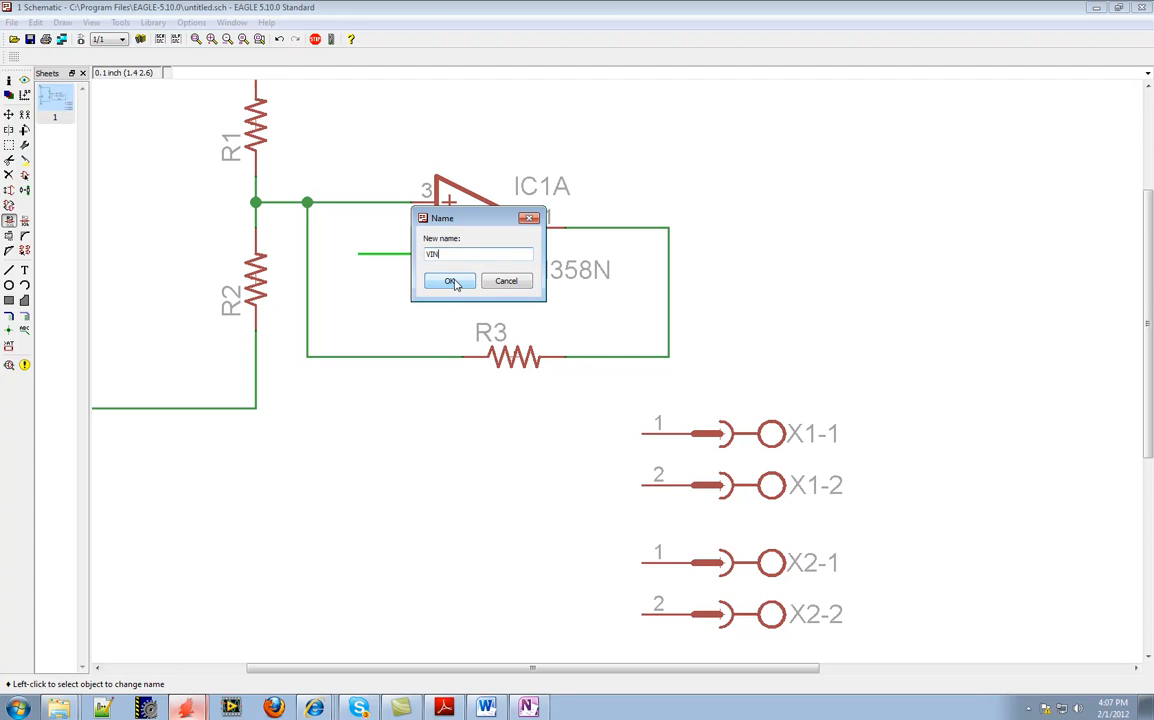
pyautogui.click(451, 281)
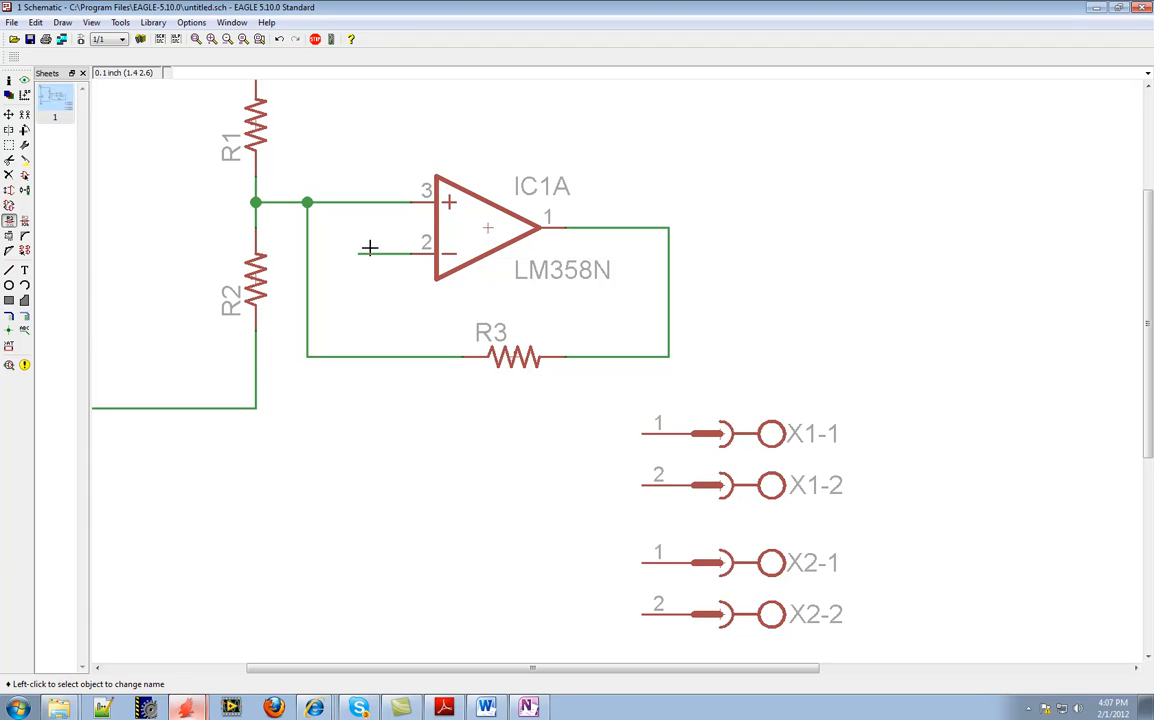
# Place a net label at the open end of the VIN net
pyautogui.click(25, 332)
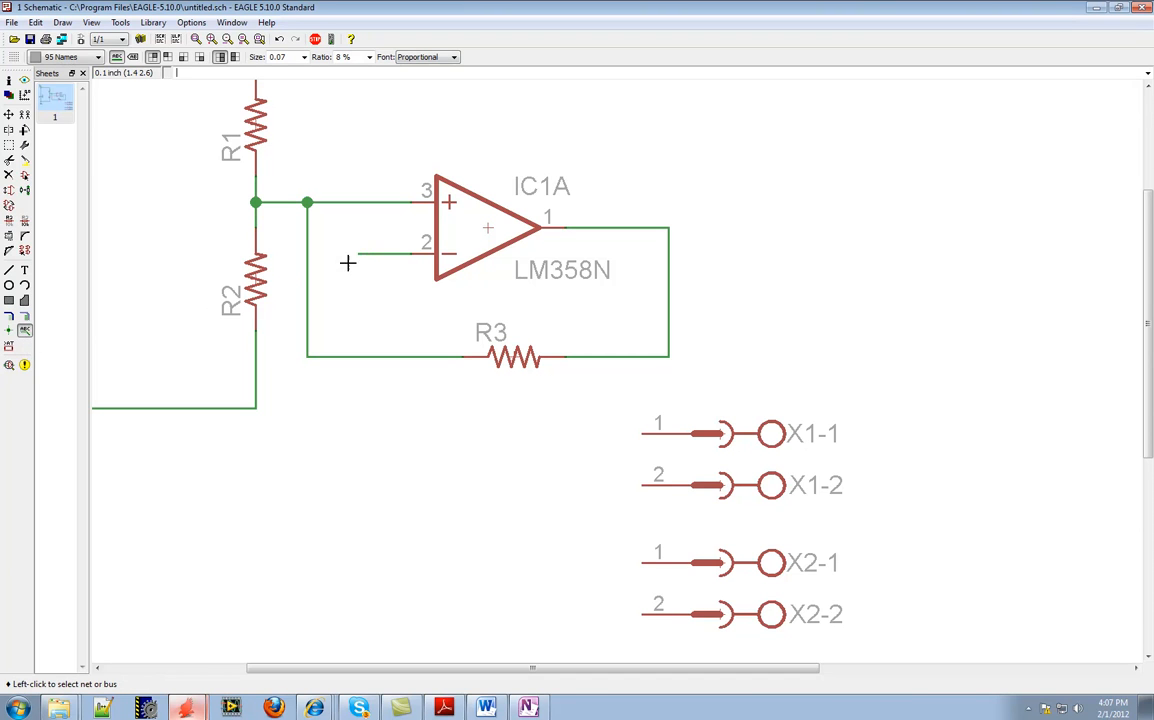
pyautogui.click(360, 254)
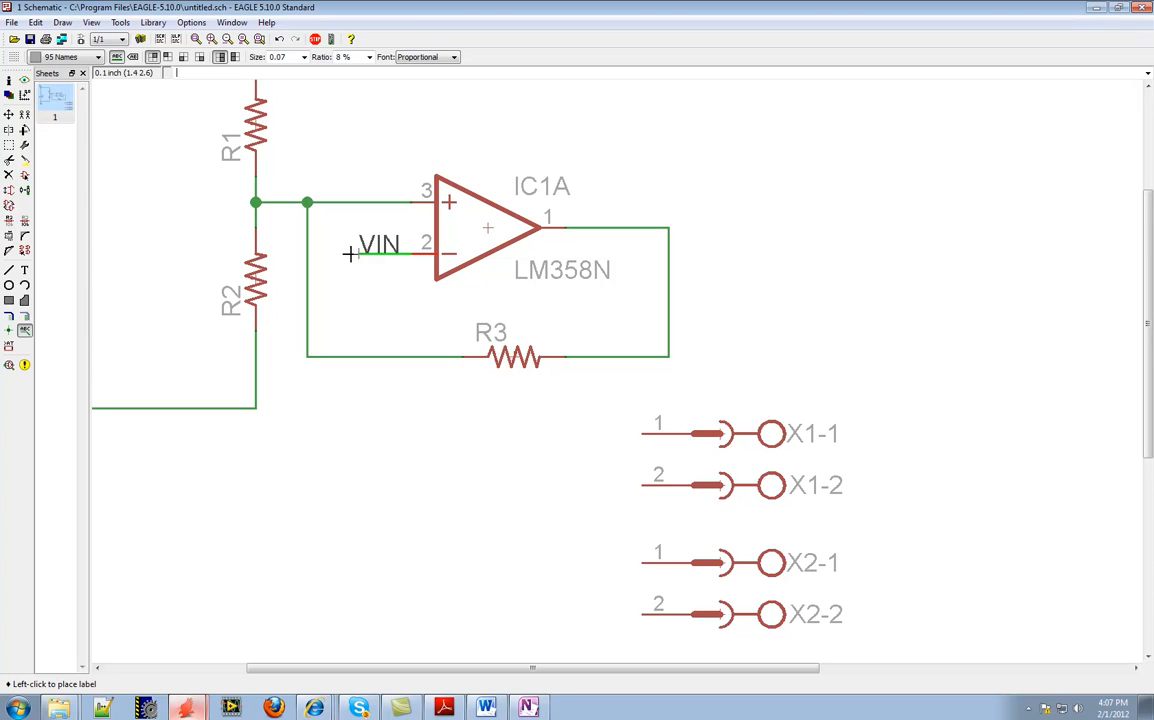
pyautogui.click(358, 254)
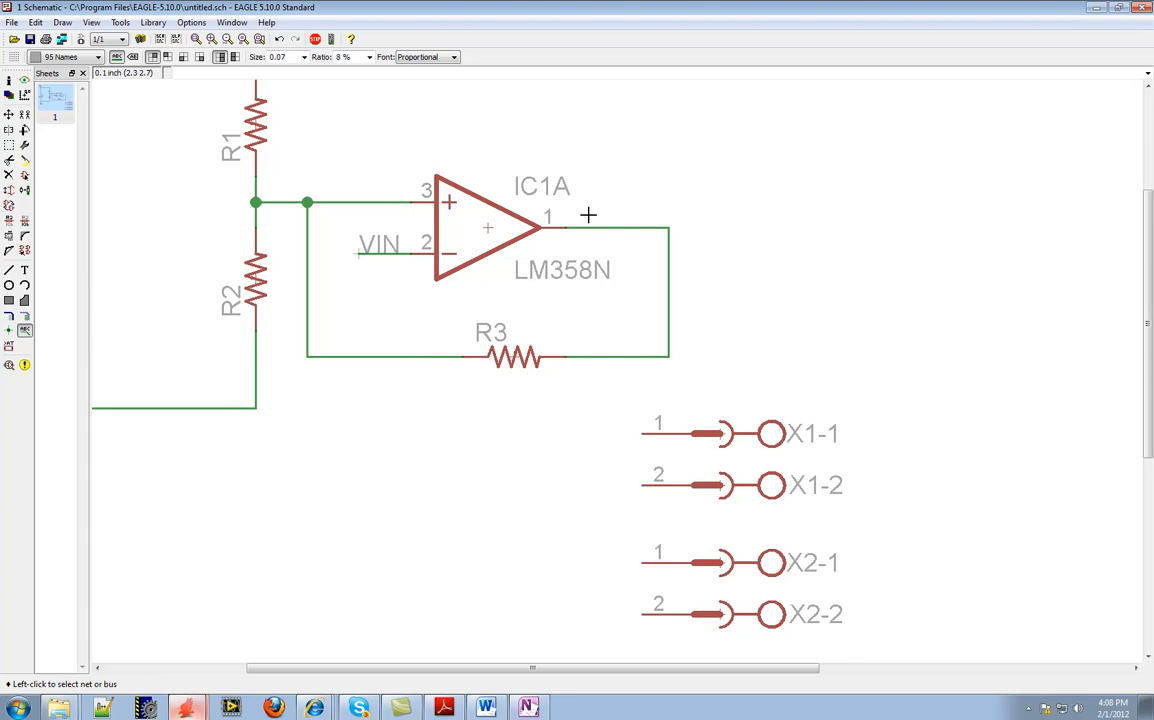
pyautogui.click(25, 333)
pyautogui.click(640, 228)
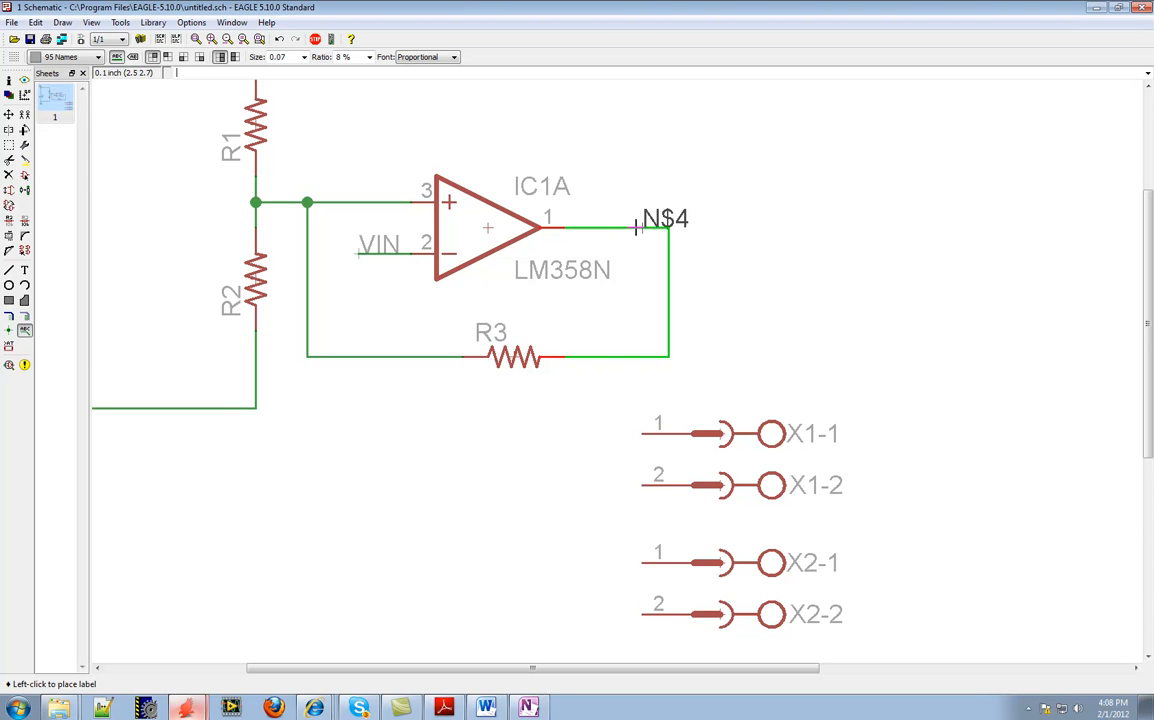
pyautogui.press('Escape')
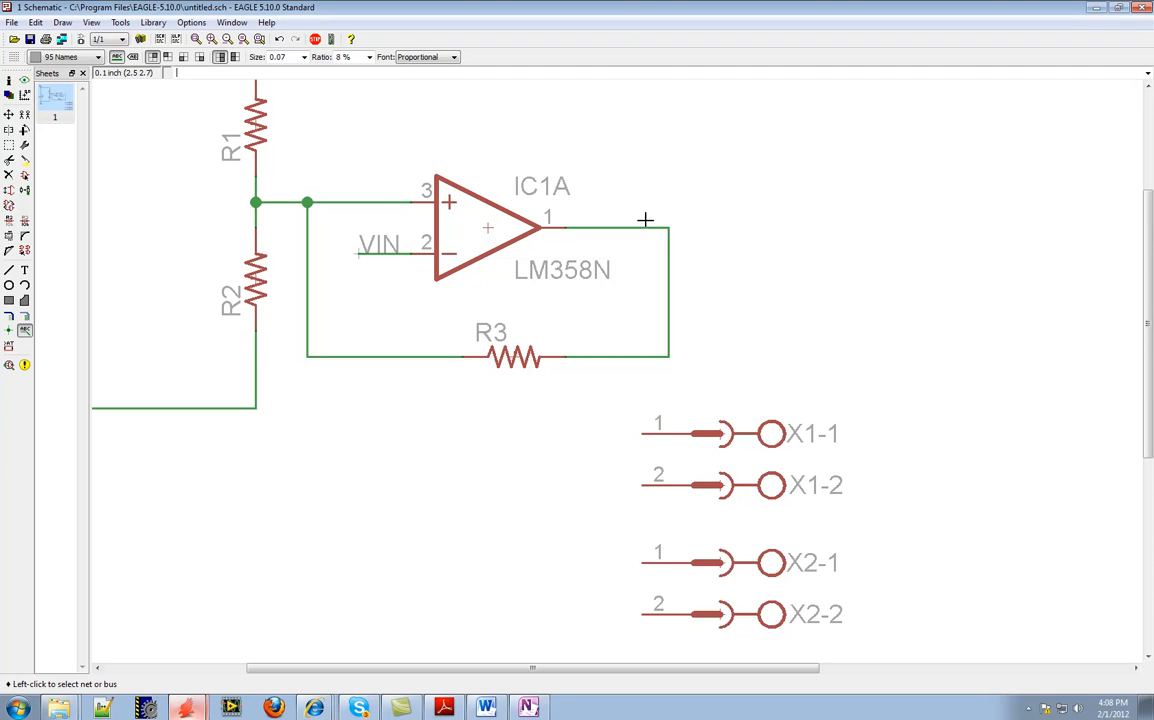
# Name the op amp output net VOUT and place its label on the wire beside pin 1
pyautogui.click(9, 220)
pyautogui.click(616, 230)
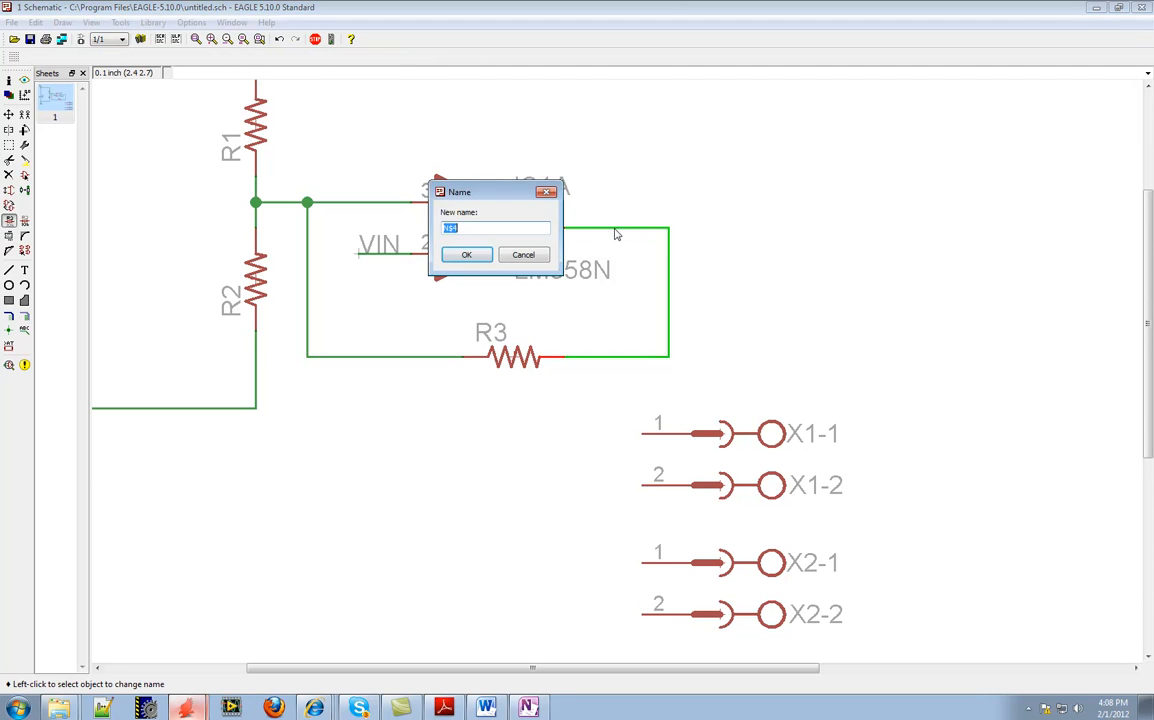
pyautogui.write('VOUT')
pyautogui.press('Return')
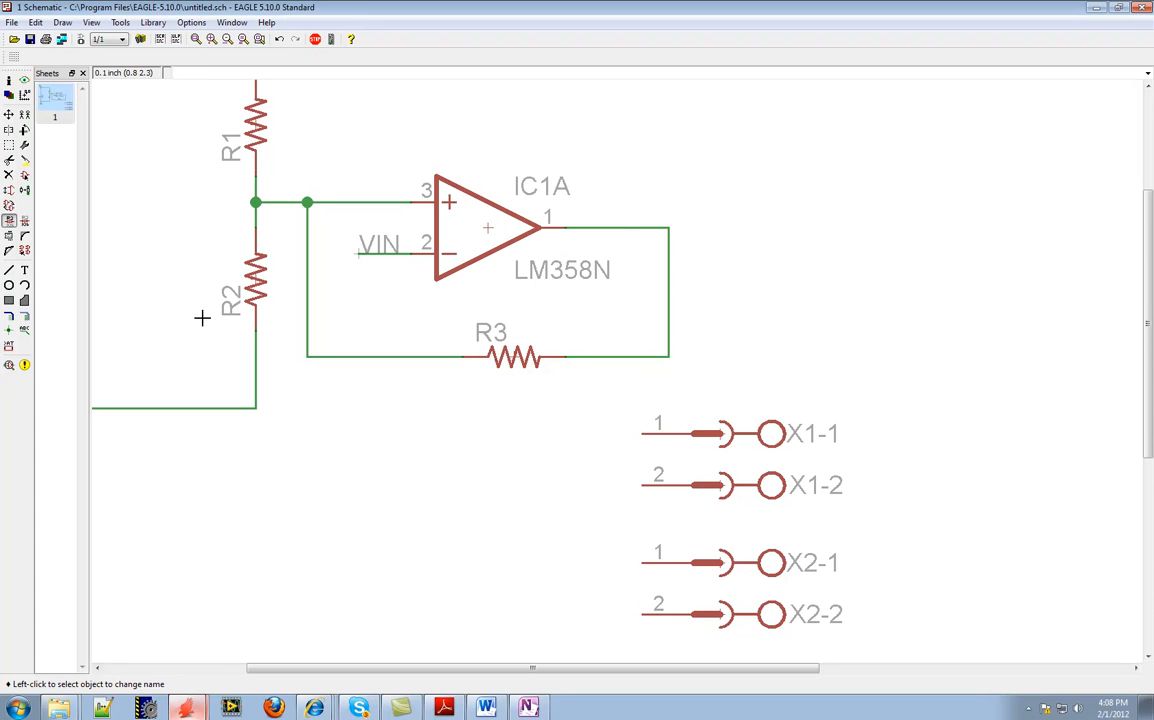
pyautogui.click(24, 331)
pyautogui.click(635, 228)
pyautogui.click(635, 226)
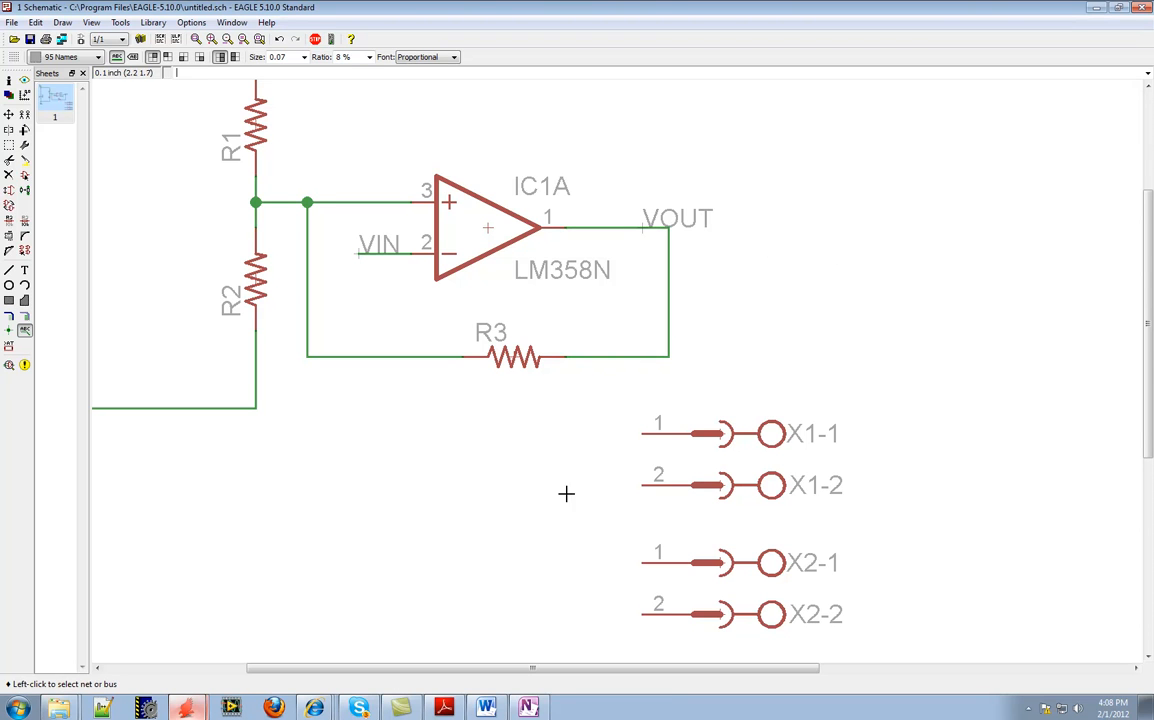
# Check the connector assignments in the hand-drawn circuit in OneNote, and return to the EAGLE schematic
pyautogui.click(528, 707)
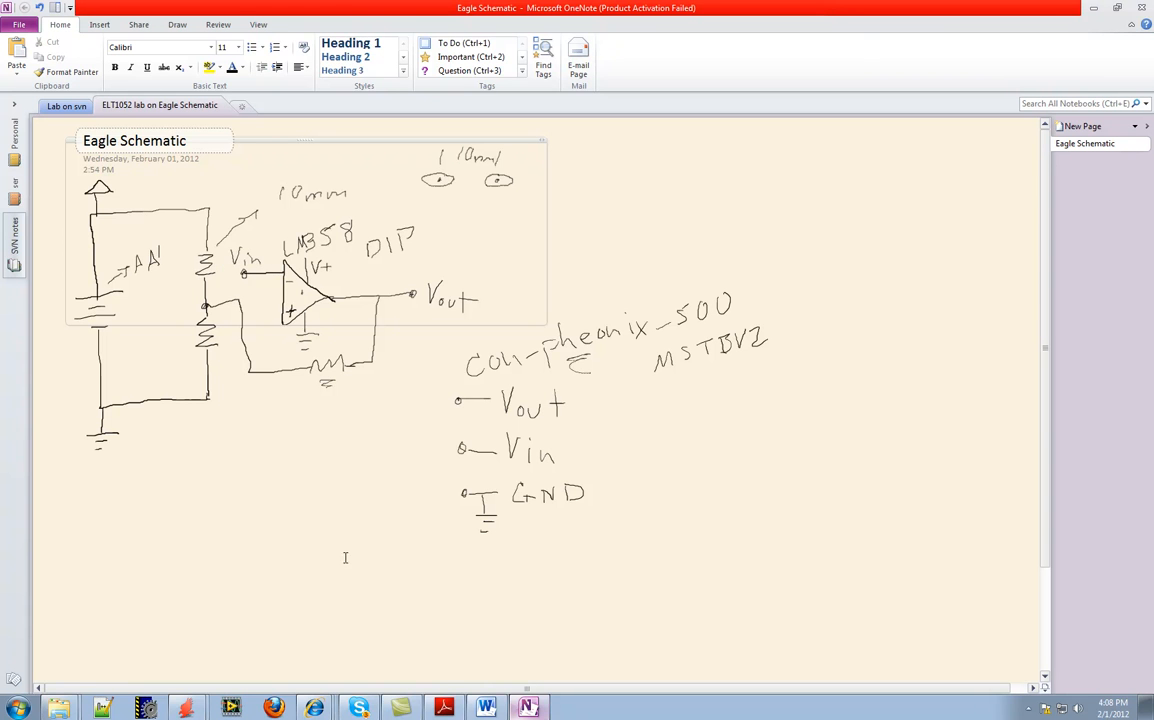
pyautogui.moveTo(193, 710)
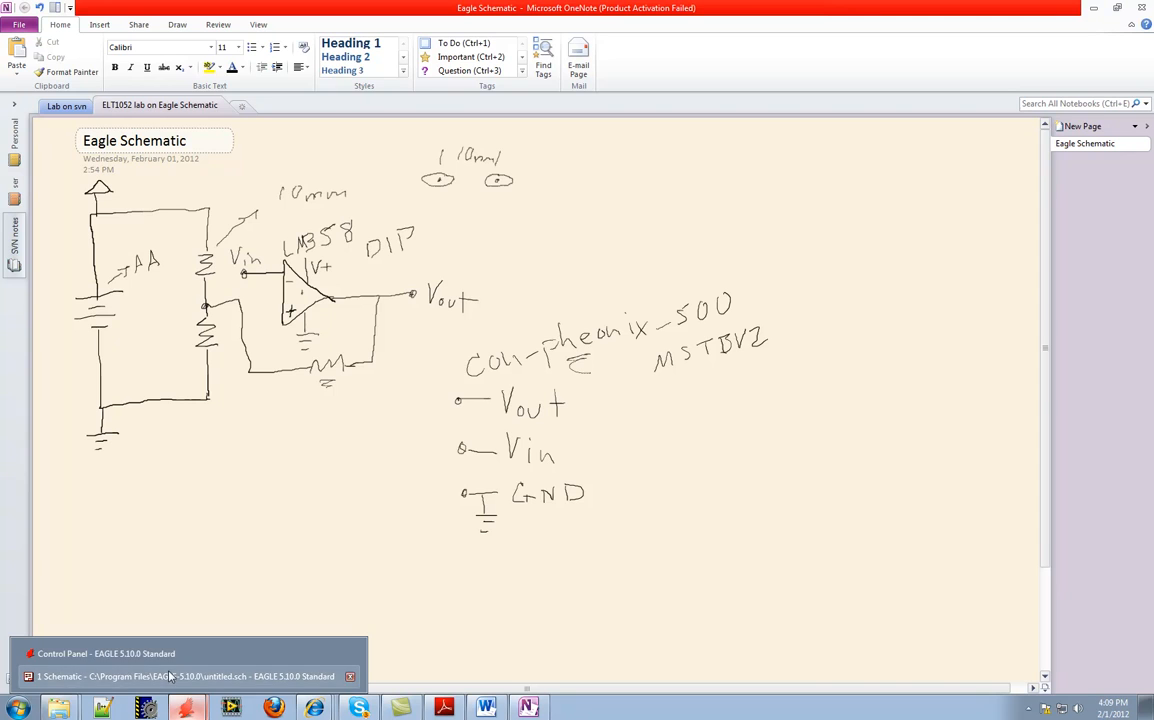
pyautogui.click(171, 677)
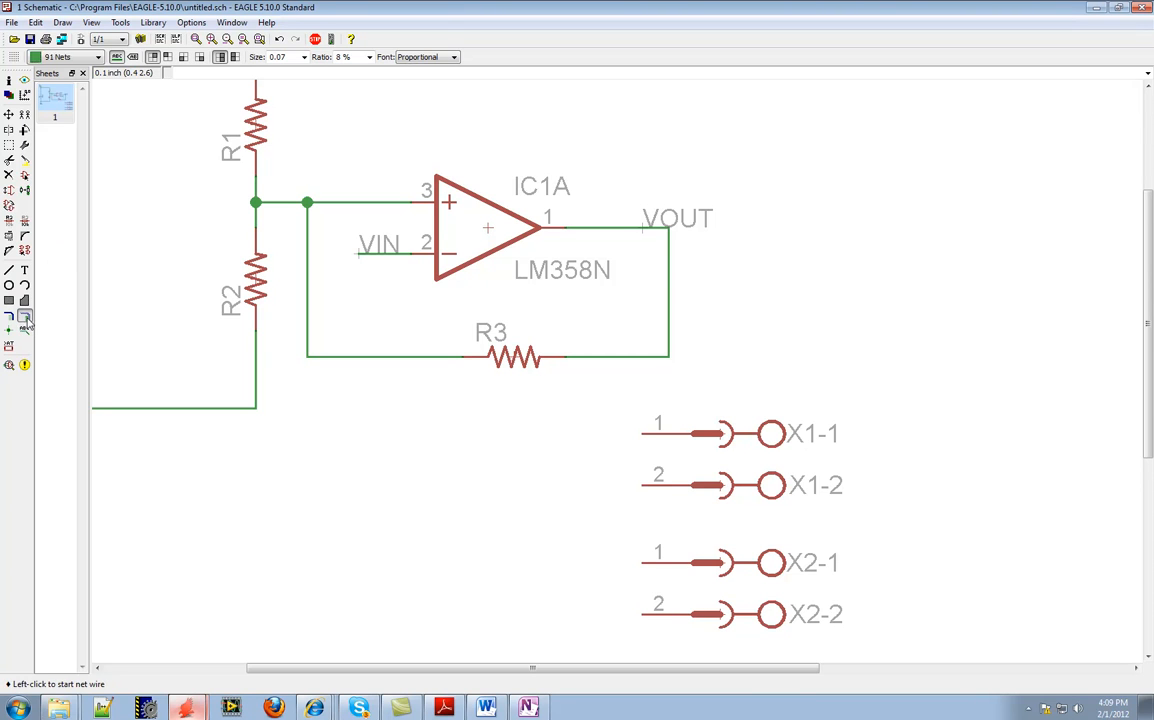
# Draw open-ended nets about 0.2 inch long from X1-1 and X1-2, and join X2-1 to X2-2 with a net
pyautogui.click(26, 318)
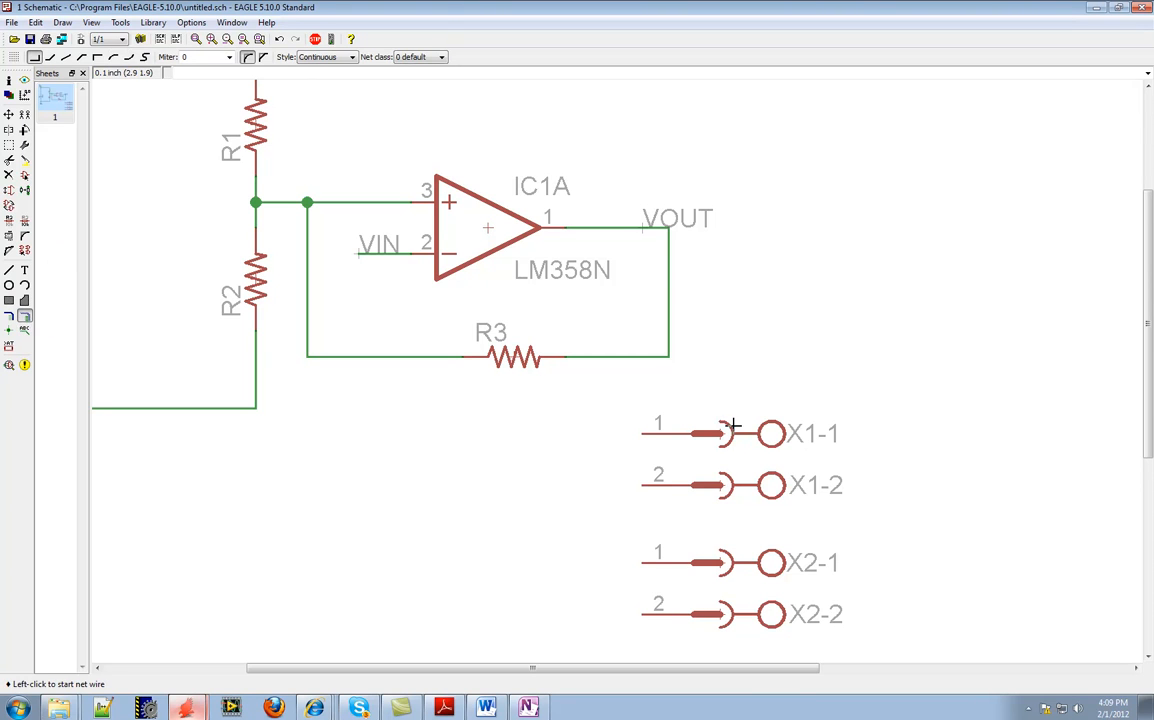
pyautogui.click(642, 433)
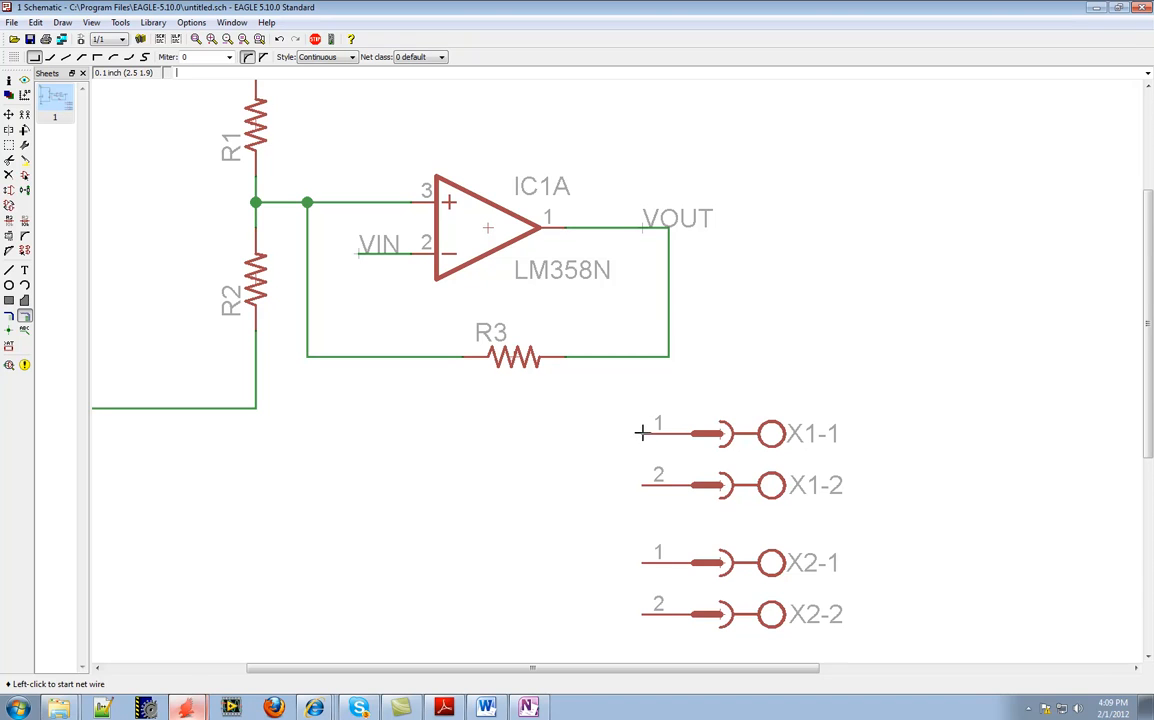
pyautogui.doubleClick(590, 433)
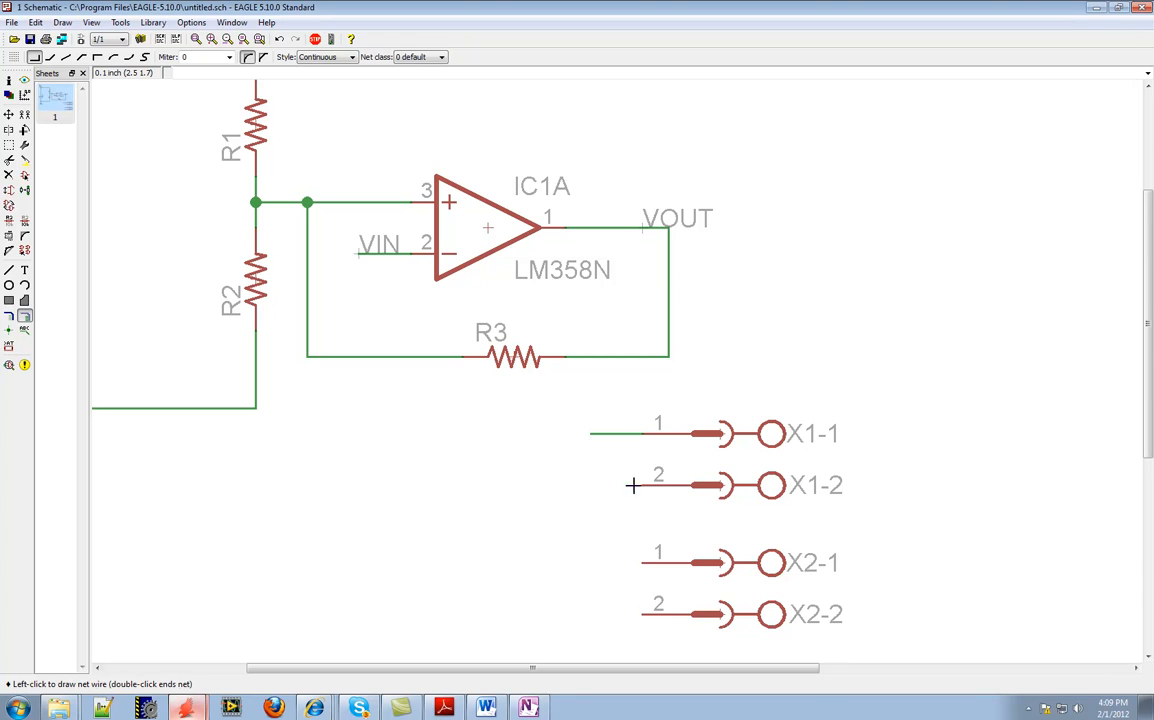
pyautogui.doubleClick(593, 485)
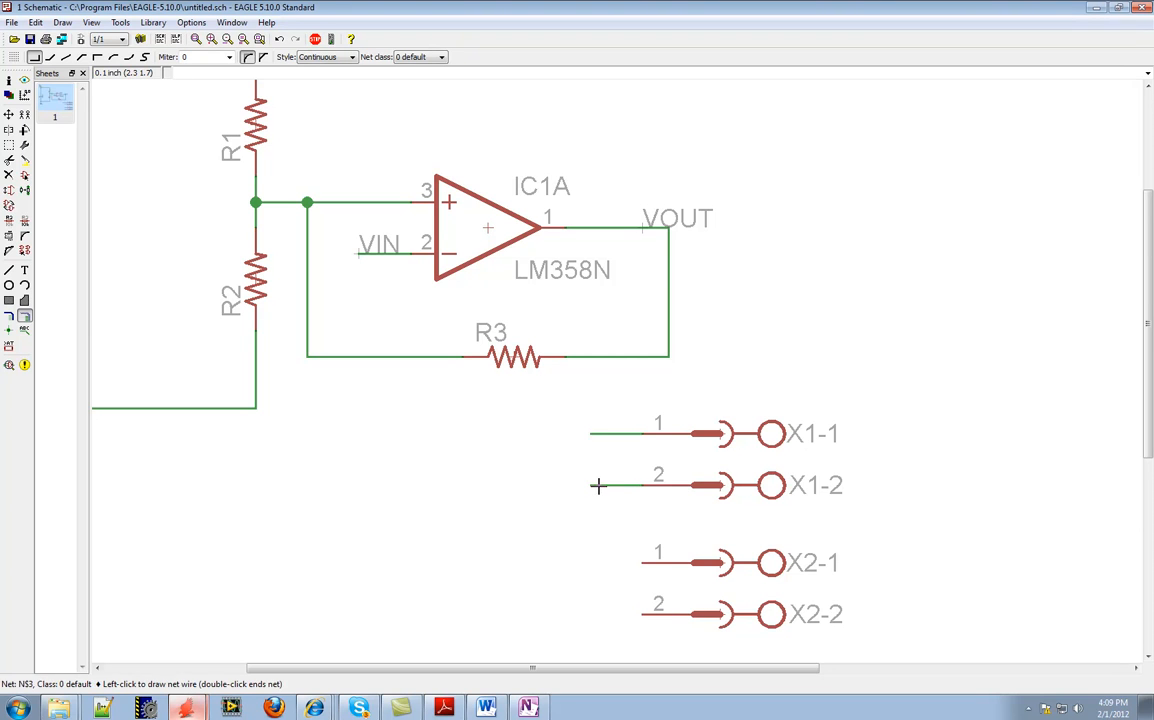
pyautogui.click(641, 563)
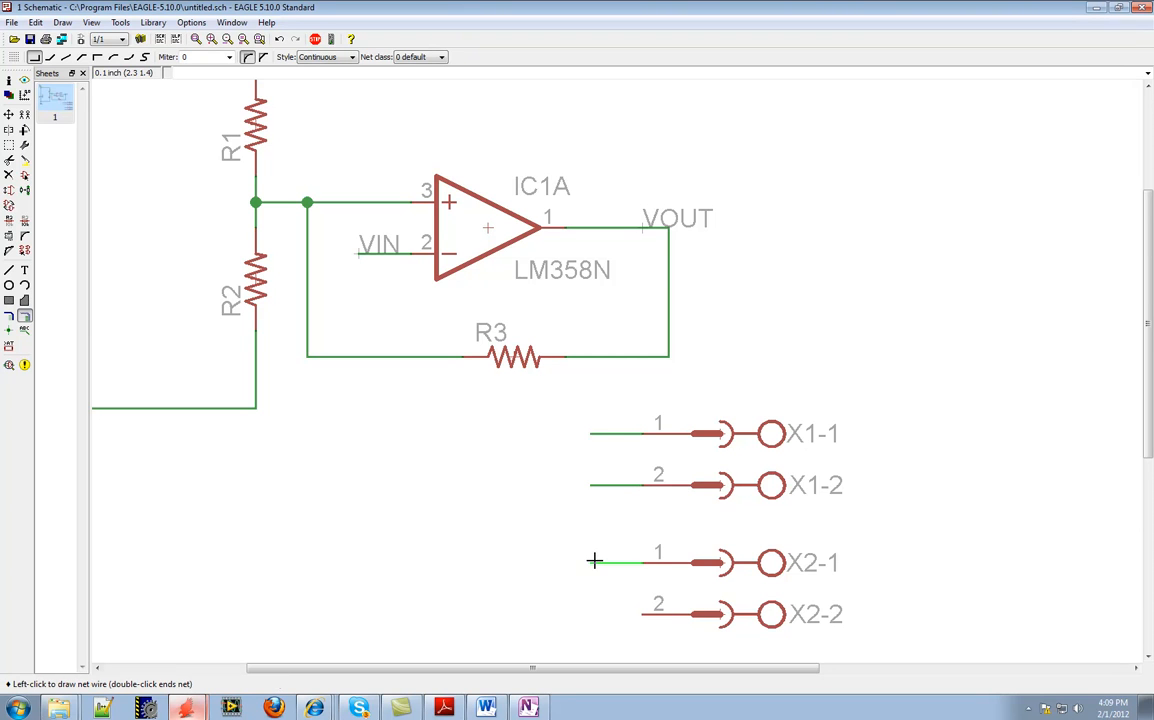
pyautogui.click(590, 614)
pyautogui.doubleClick(641, 614)
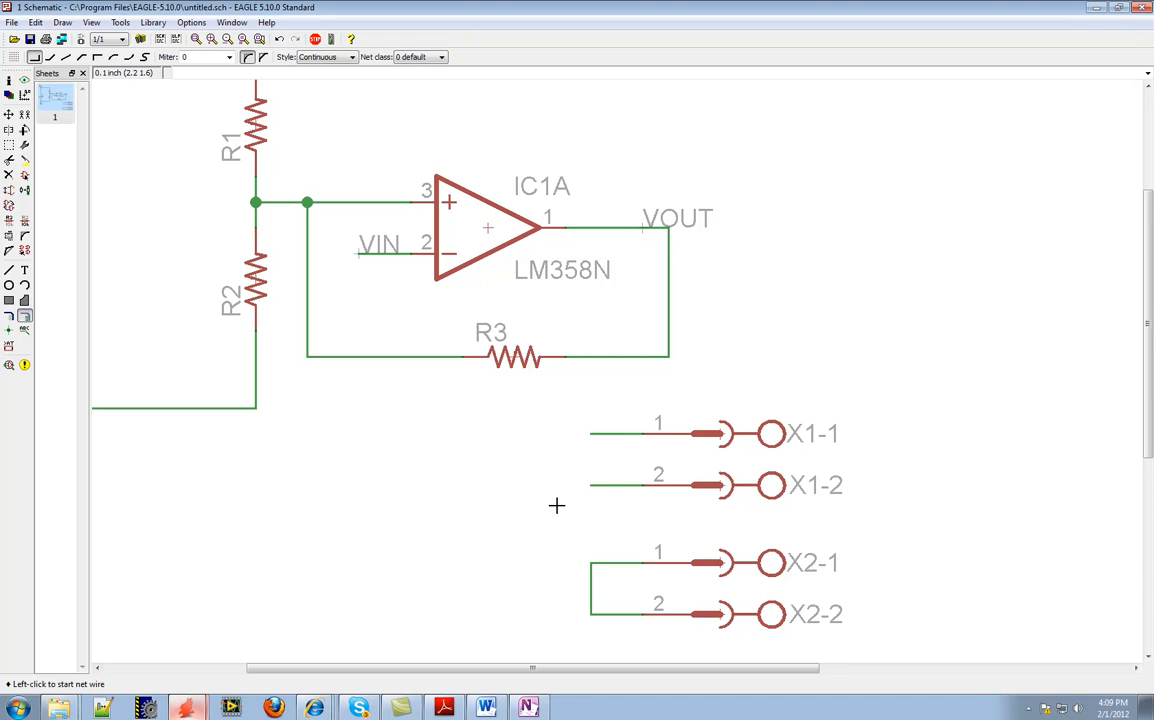
# Name the X1-1 net VOUT and the X1-2 net VIN, connecting each to the existing net of the same name
pyautogui.click(9, 220)
pyautogui.click(594, 434)
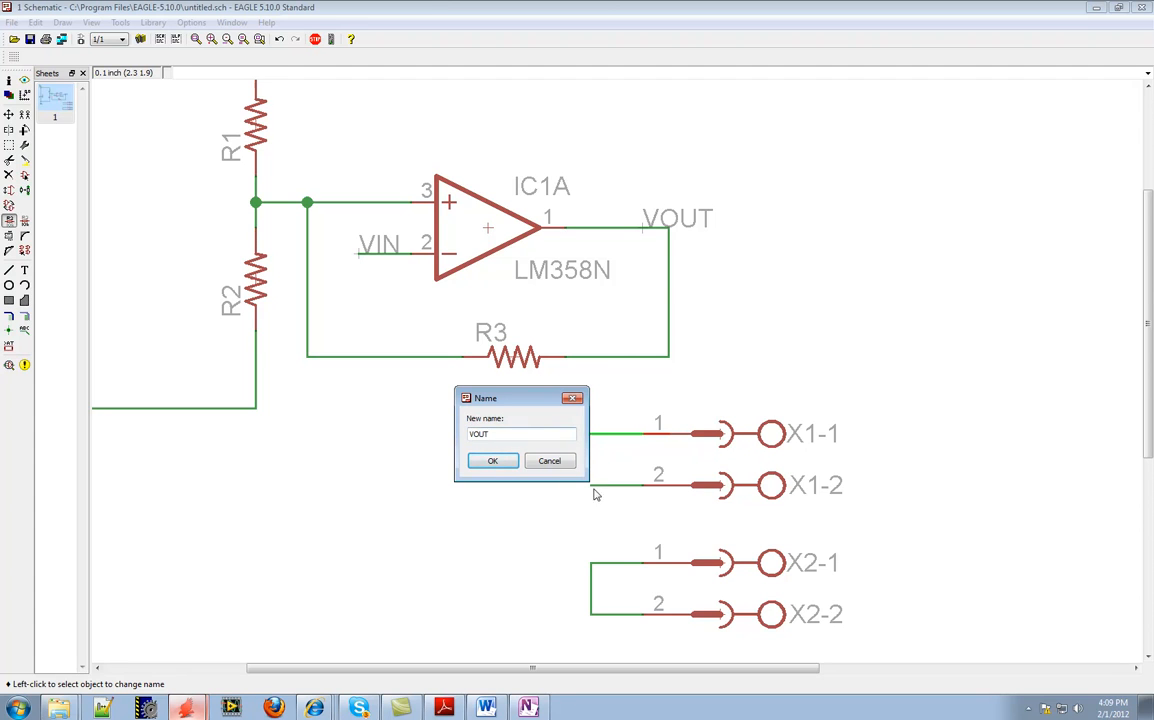
pyautogui.click(490, 461)
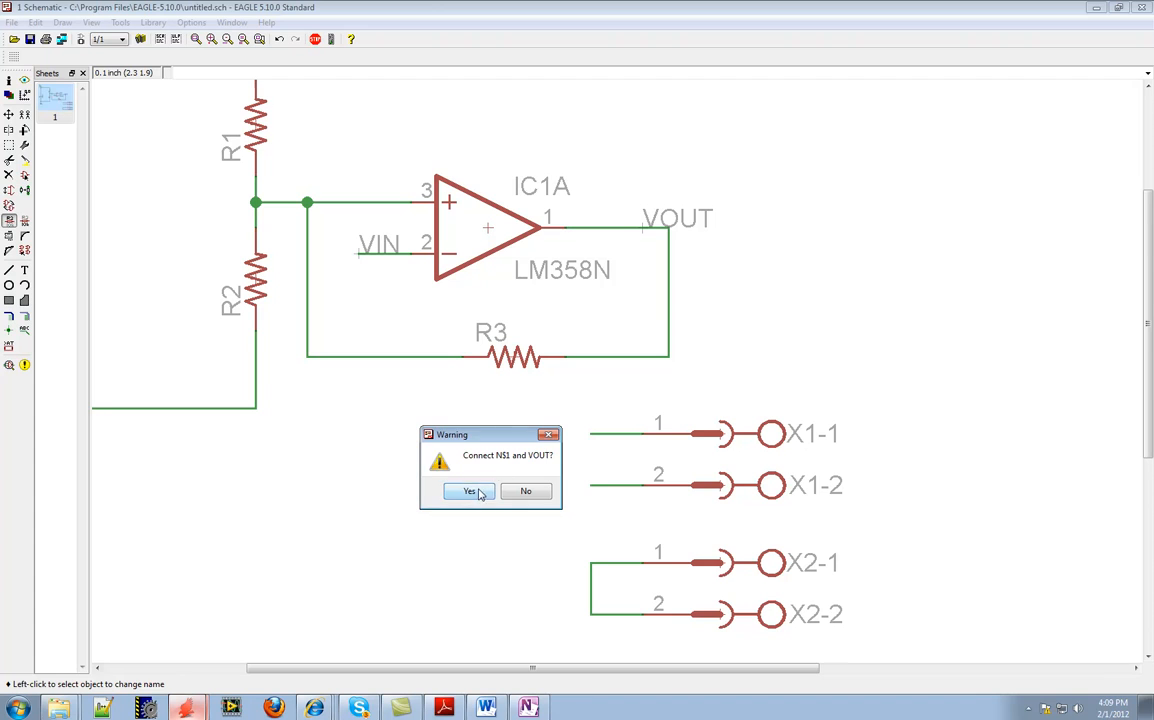
pyautogui.click(482, 491)
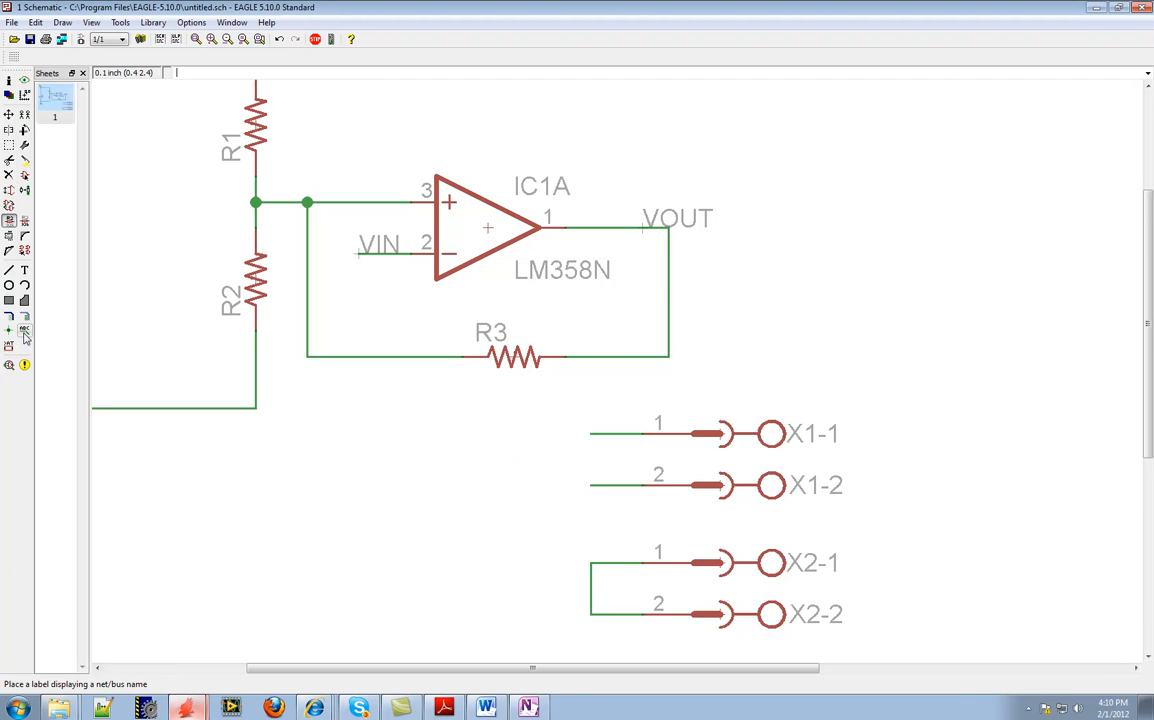
pyautogui.click(605, 485)
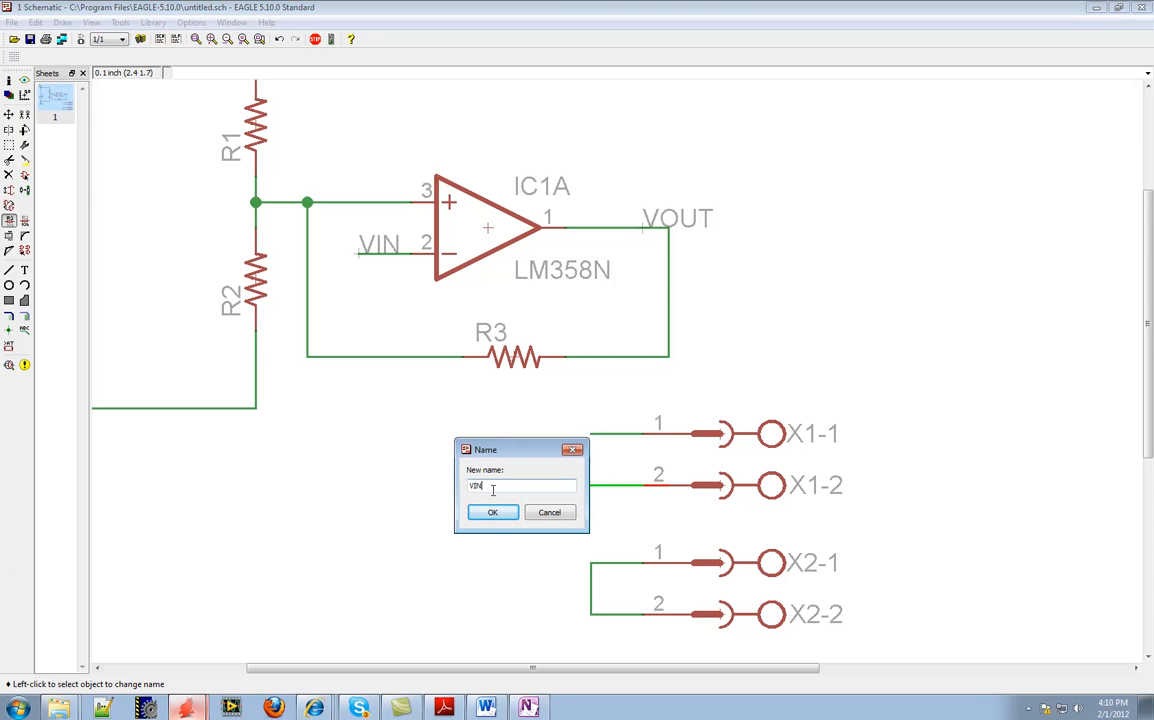
pyautogui.click(492, 512)
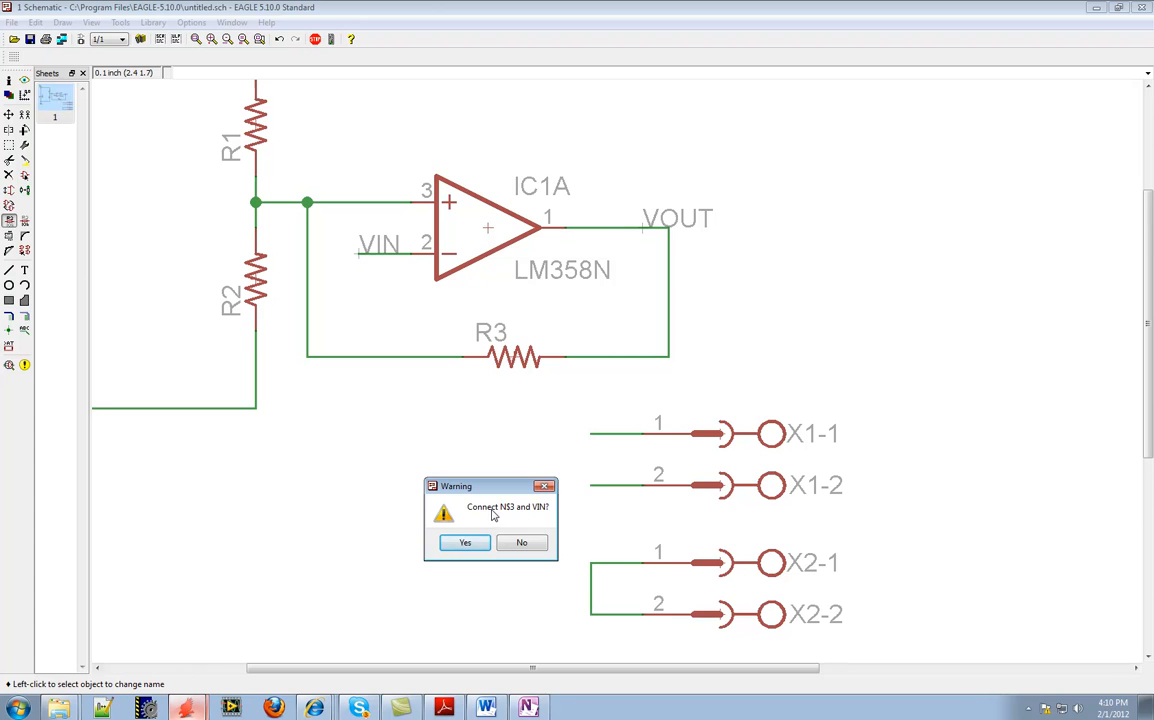
pyautogui.click(462, 542)
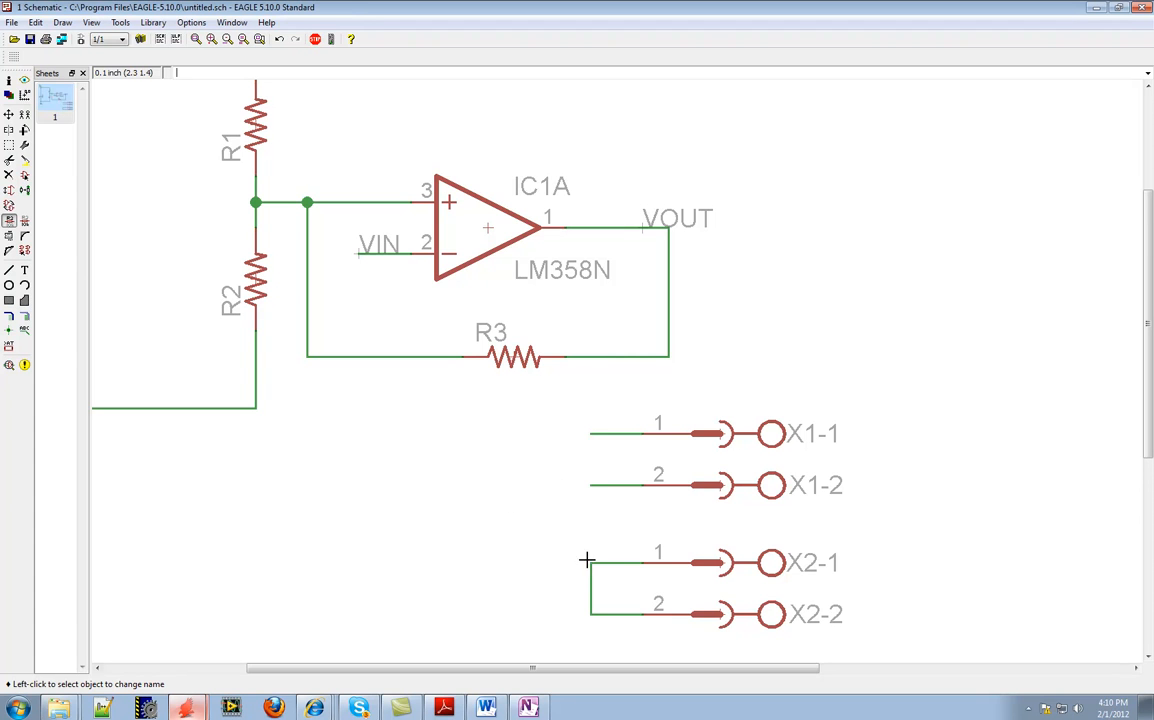
# Copy the GND symbol below battery G1 onto the lower corner of the net joining X2-1 and X2-2
pyautogui.moveTo(443, 669); pyautogui.dragTo(360, 669)
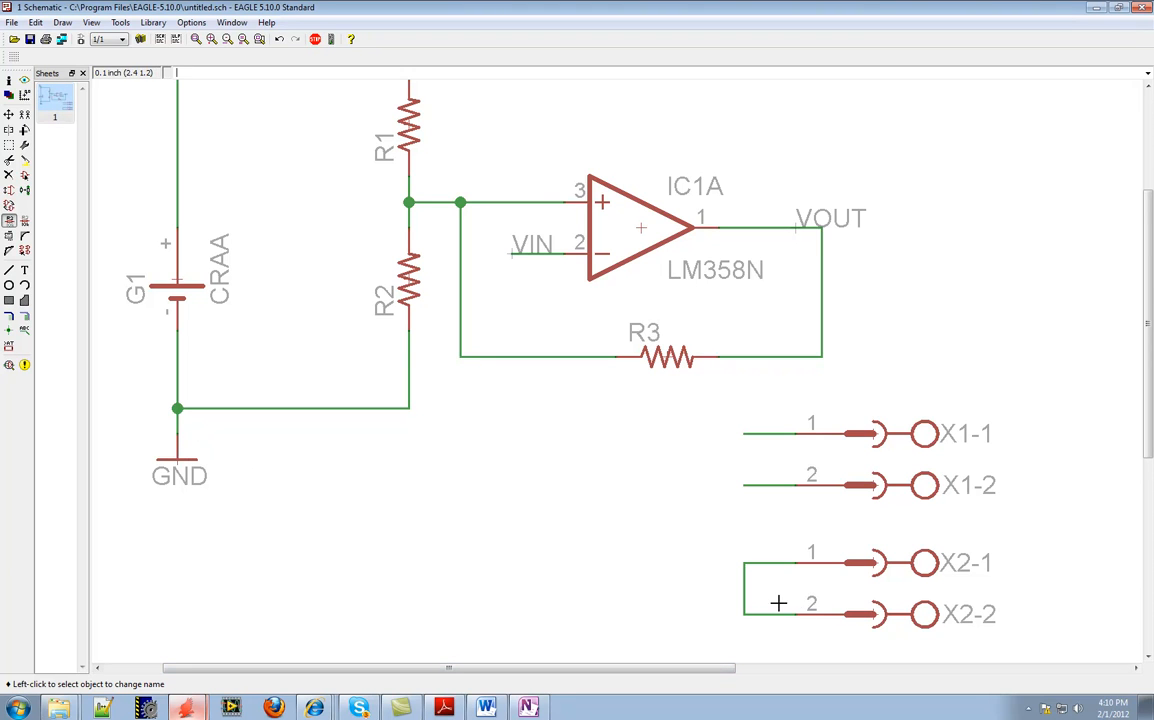
pyautogui.click(25, 116)
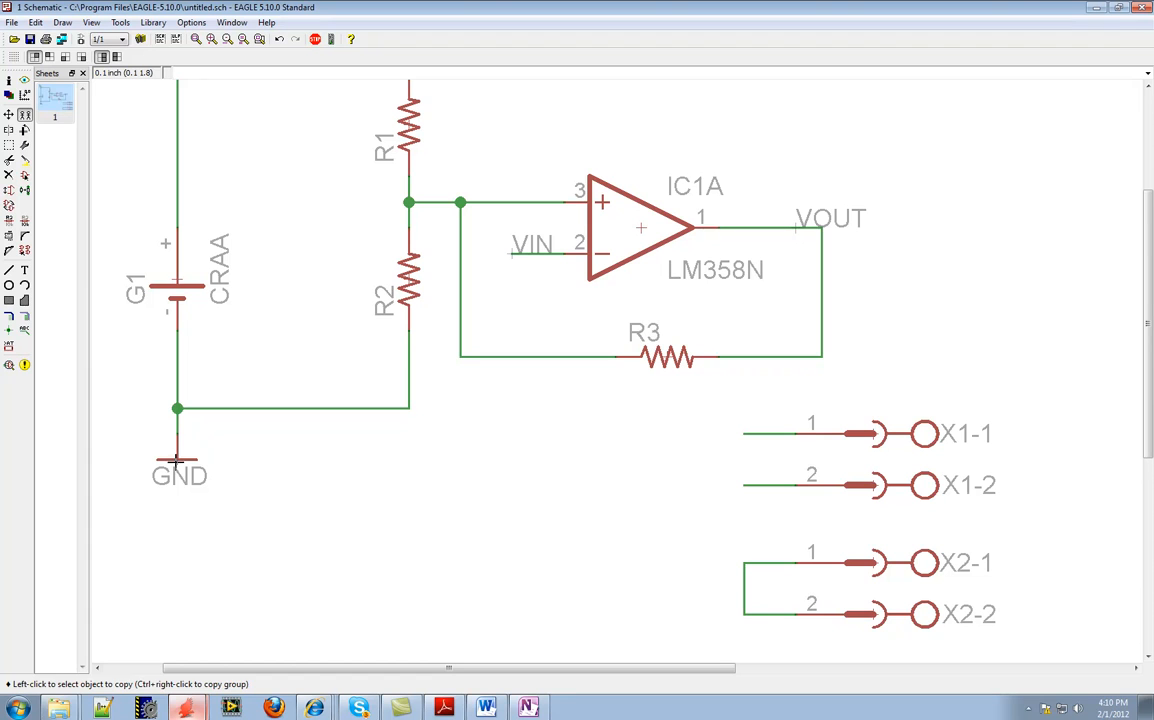
pyautogui.click(179, 462)
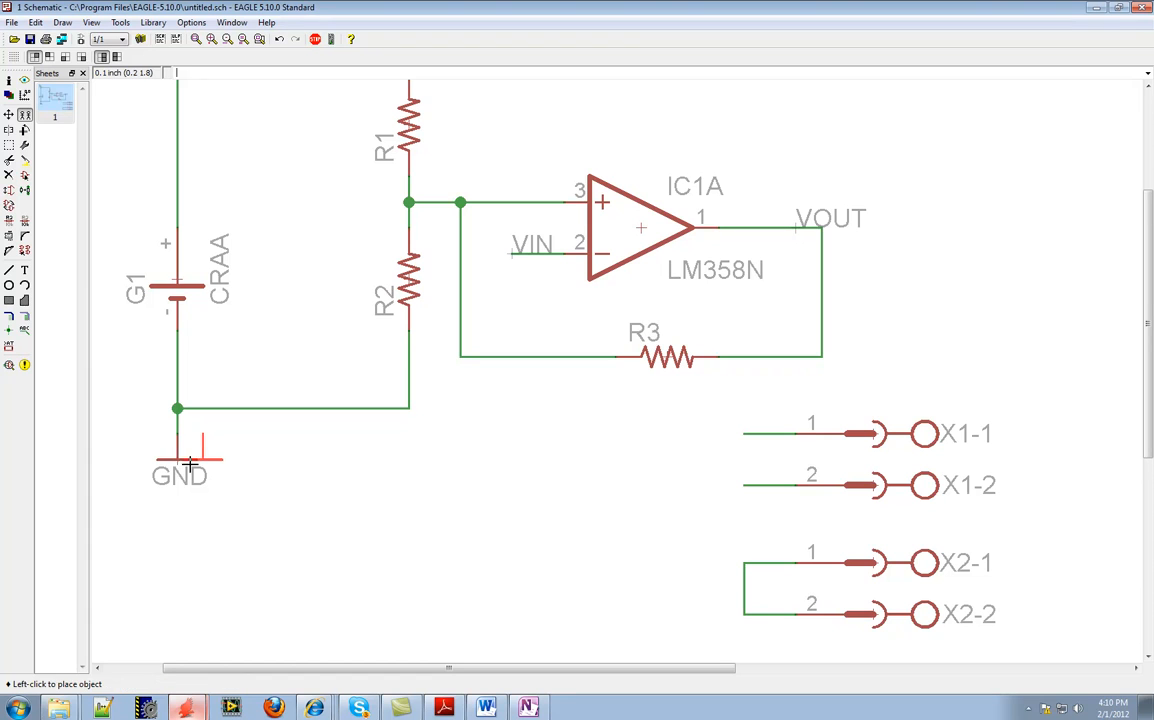
pyautogui.click(744, 641)
pyautogui.click(767, 676)
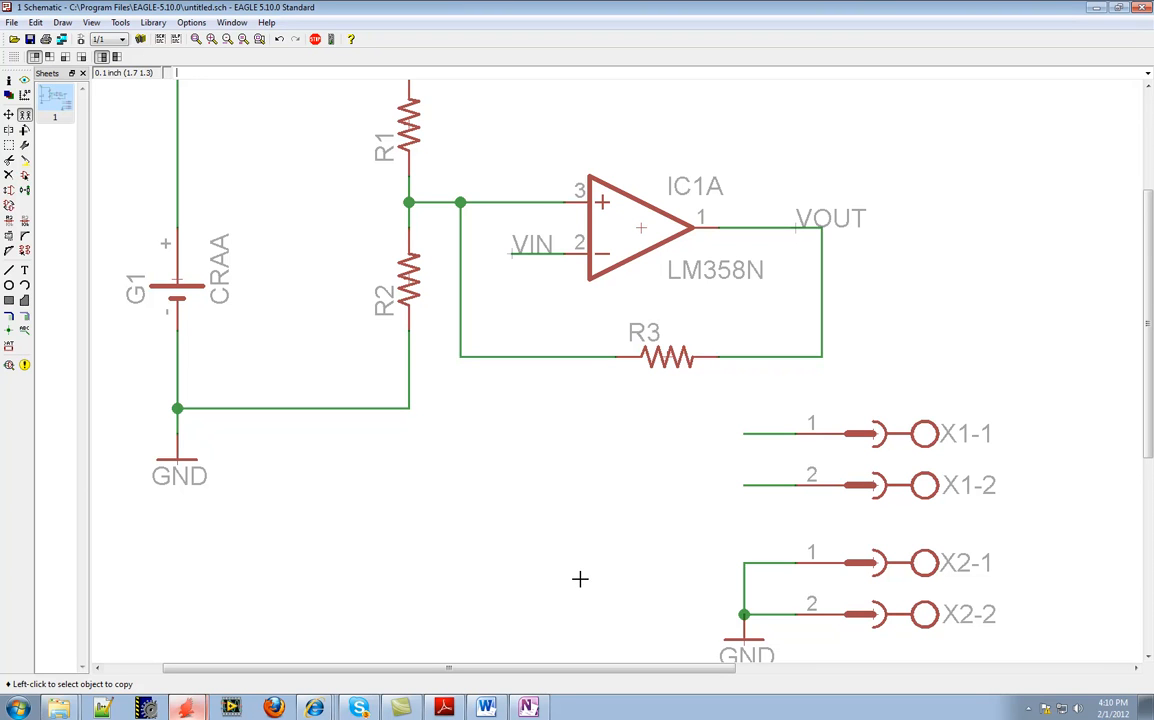
# Place the VOUT and VIN net labels at the open ends of the X1-1 and X1-2 nets
pyautogui.click(25, 330)
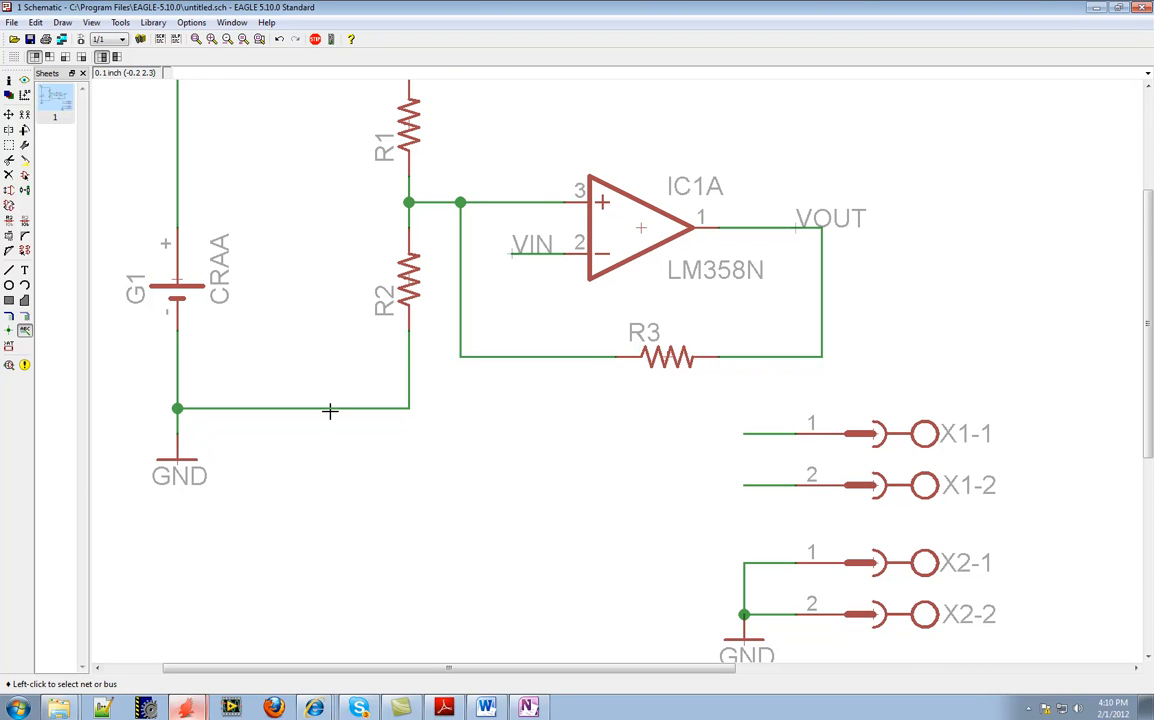
pyautogui.click(744, 433)
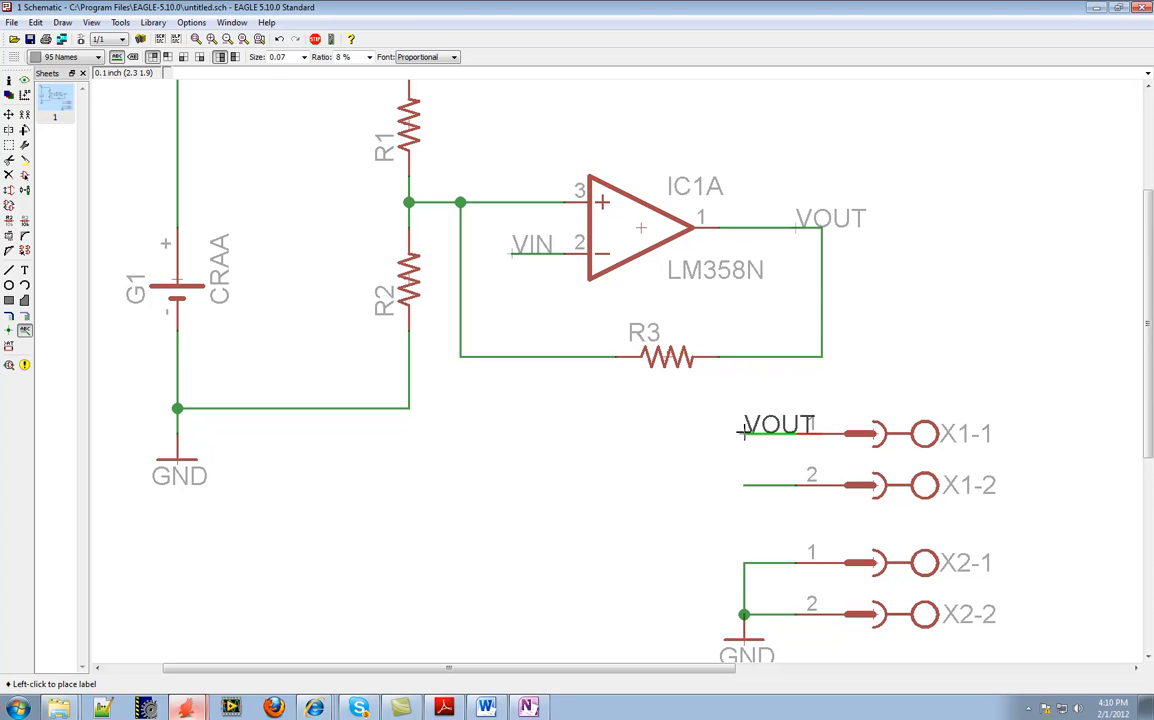
pyautogui.click(718, 433)
pyautogui.click(737, 485)
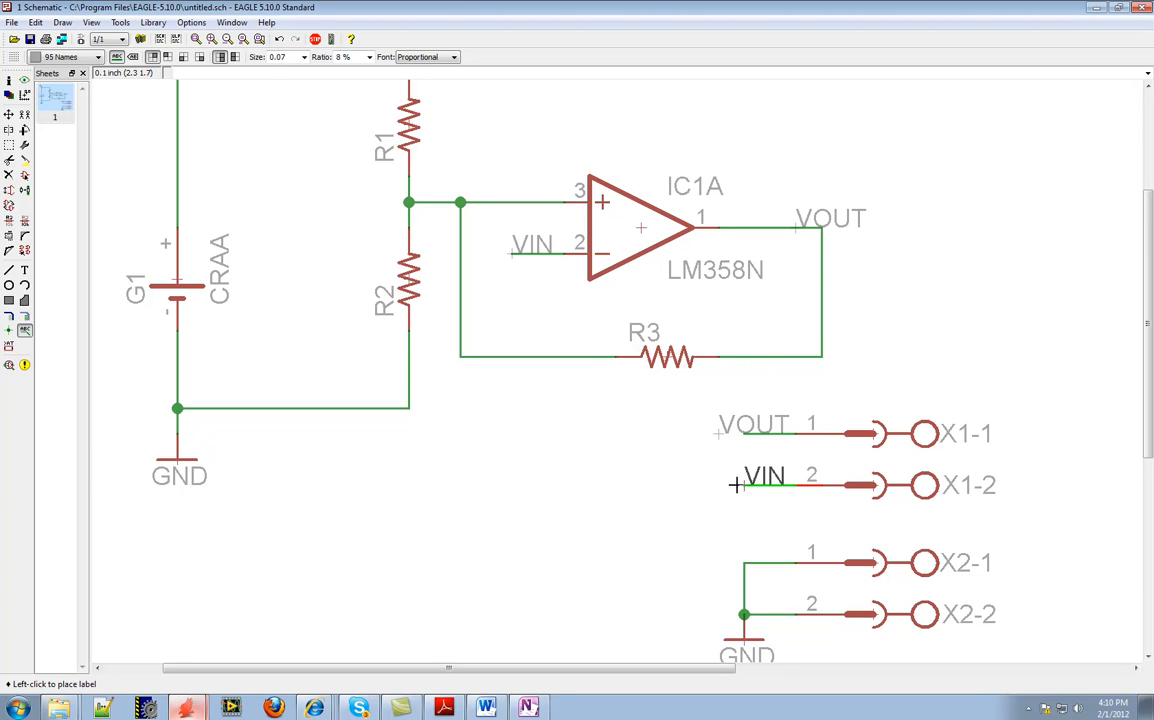
pyautogui.click(718, 485)
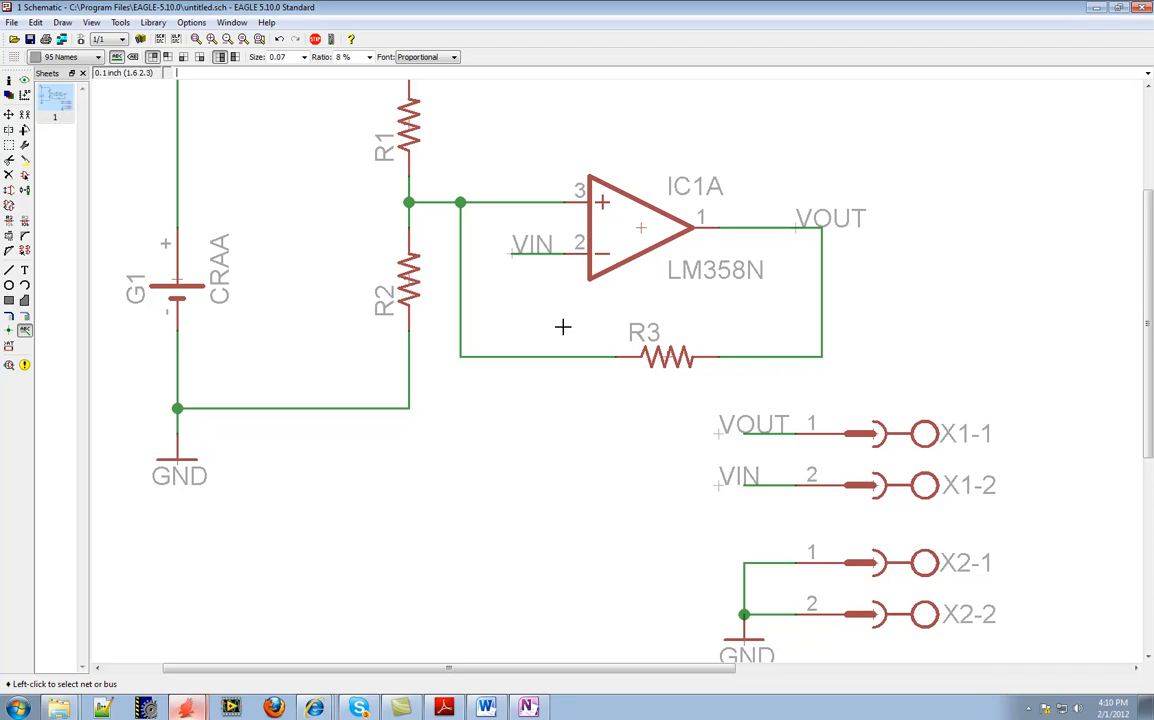
# Highlight the VIN, VOUT, GND and VCC nets in turn with Show to check their connections across the schematic
pyautogui.scroll(-1, 502, 433)
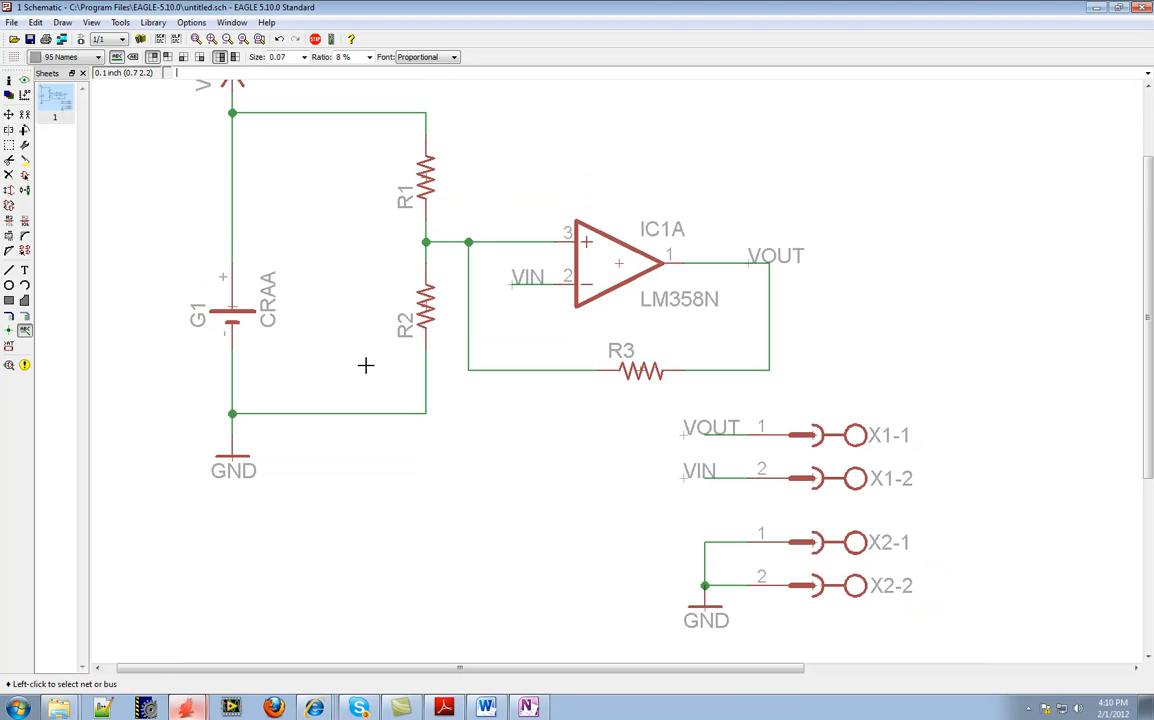
pyautogui.click(24, 83)
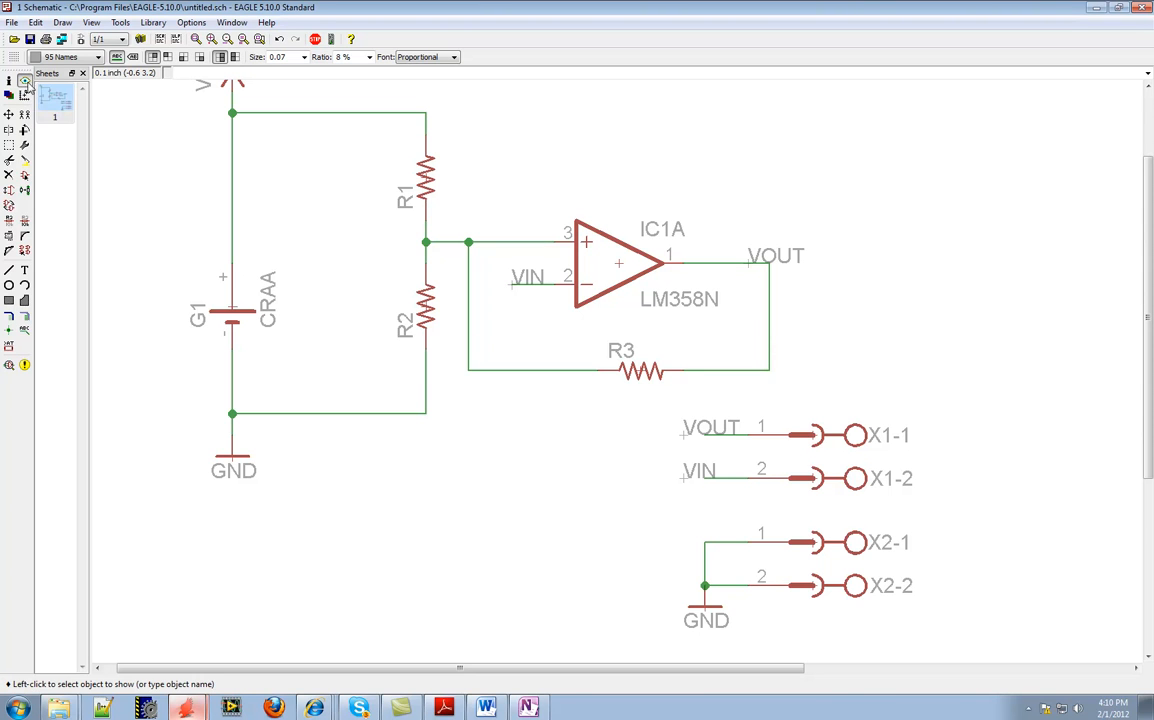
pyautogui.click(516, 286)
pyautogui.click(522, 288)
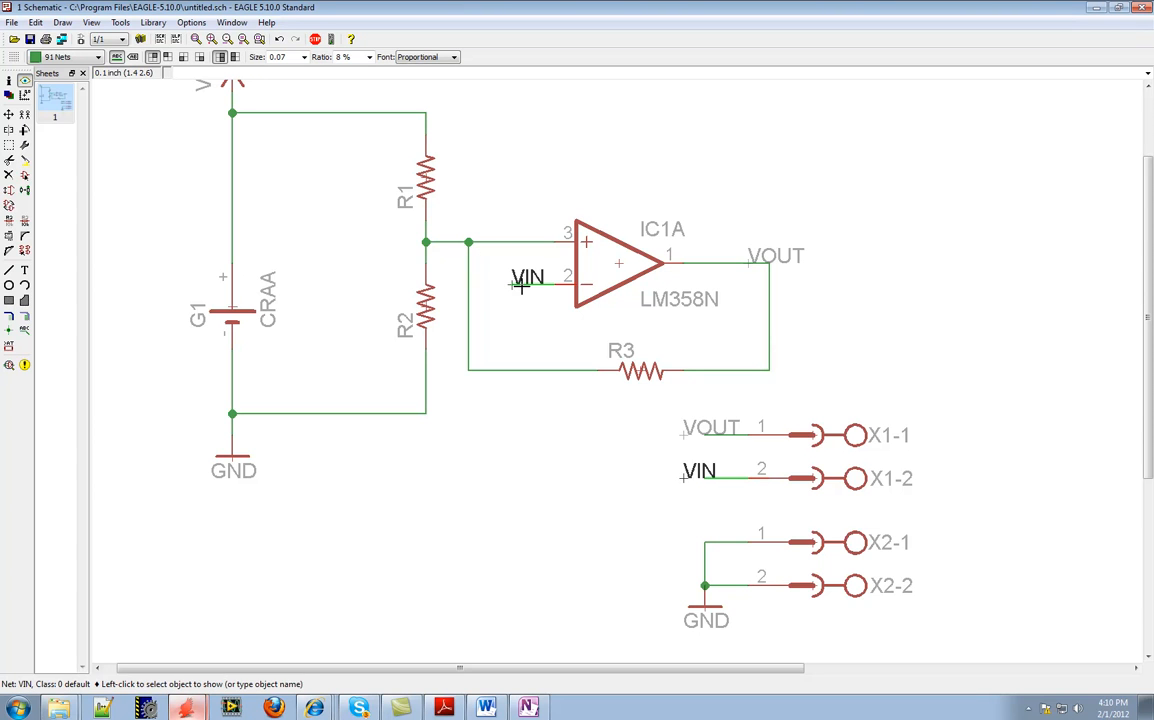
pyautogui.click(522, 287)
pyautogui.click(722, 261)
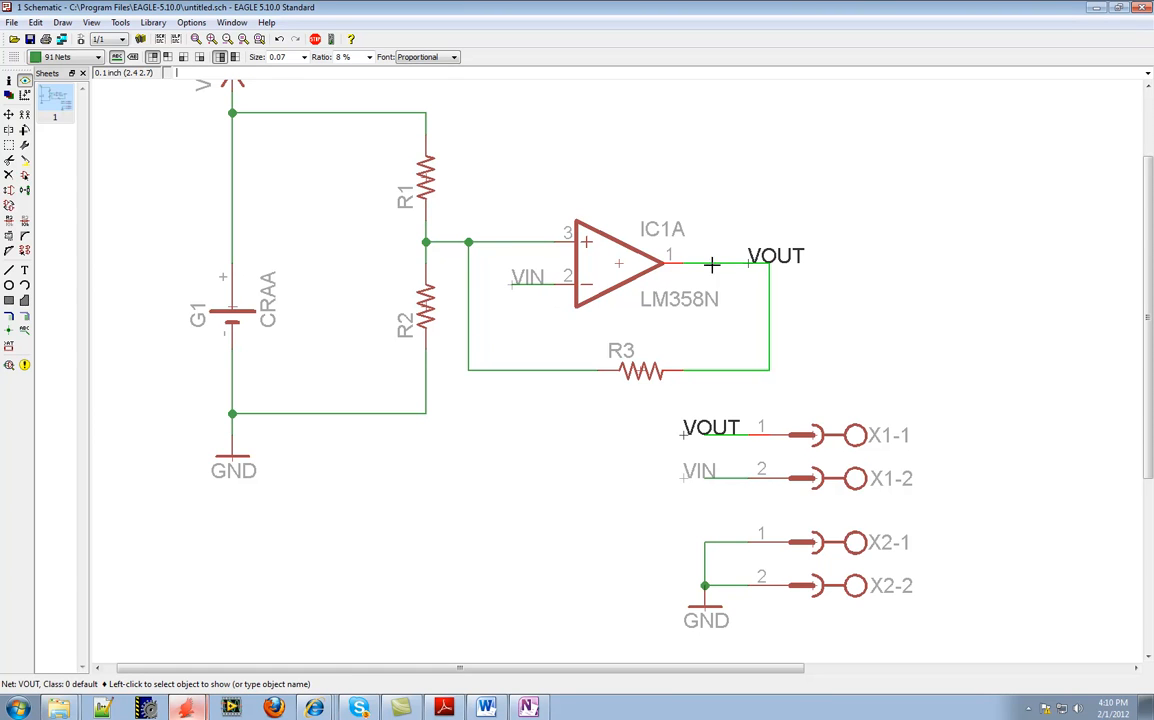
pyautogui.click(425, 413)
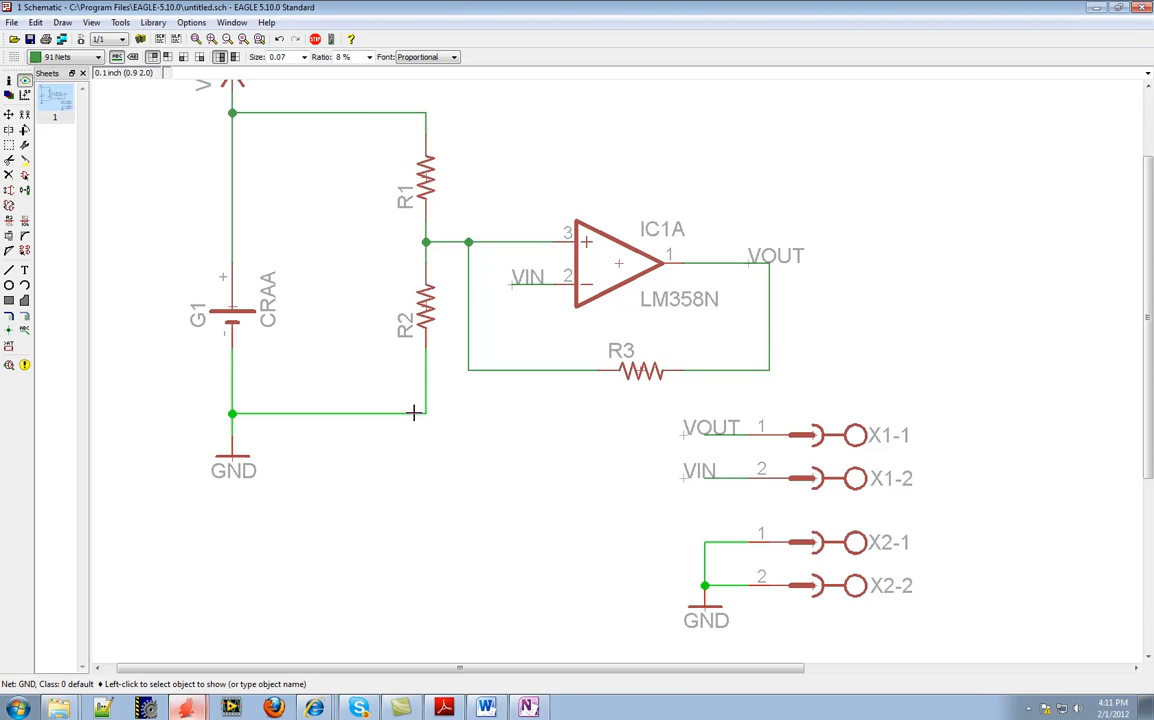
pyautogui.click(347, 113)
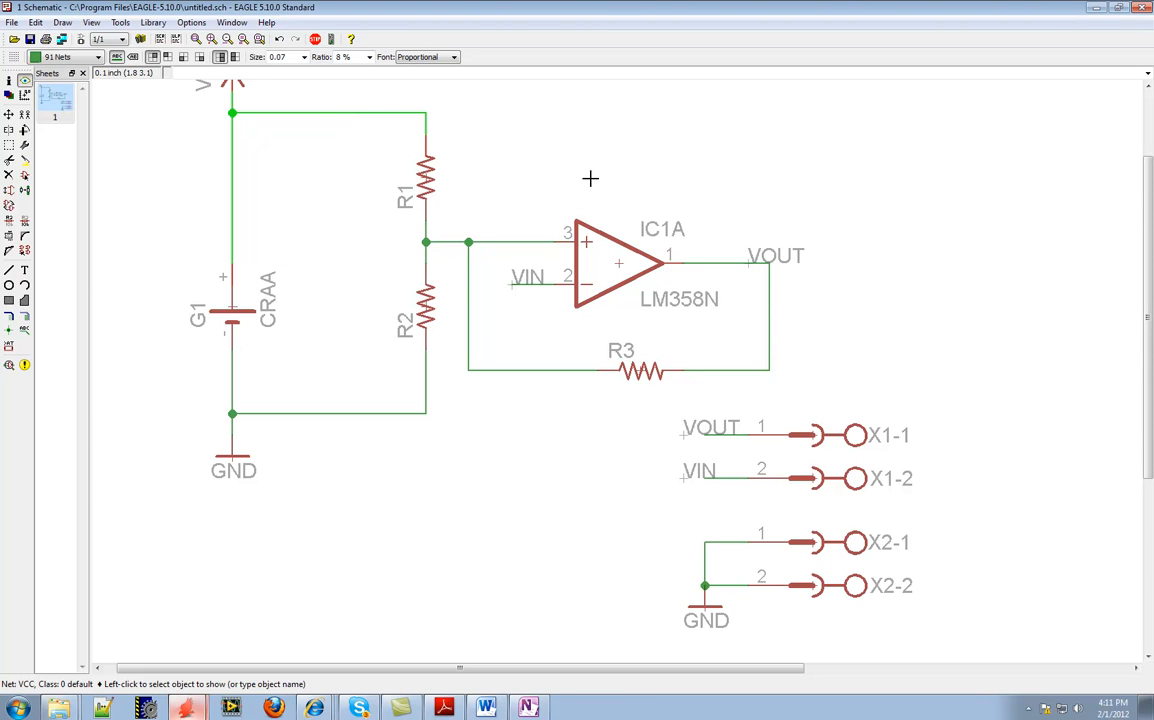
pyautogui.scroll(-1, 754, 405)
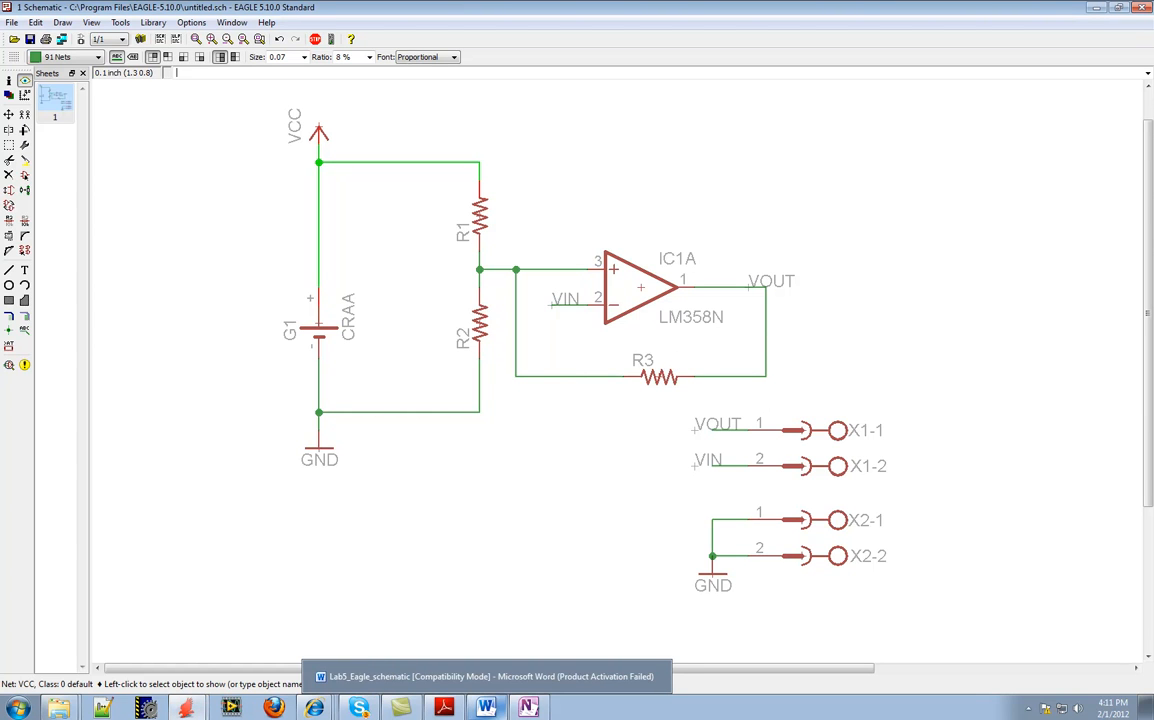
# Switch to the Lab5_Eagle_schematic document in Word and review the flashlight circuit figure, the procedure and its parts table
pyautogui.moveTo(527, 707)
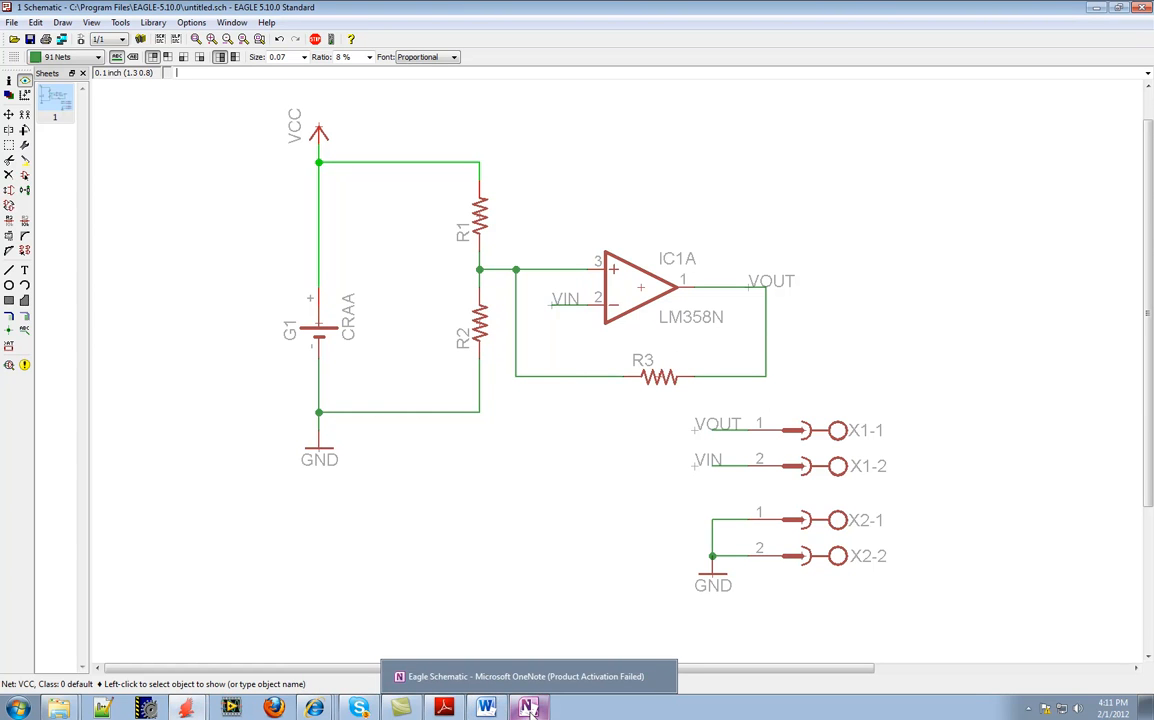
pyautogui.click(486, 707)
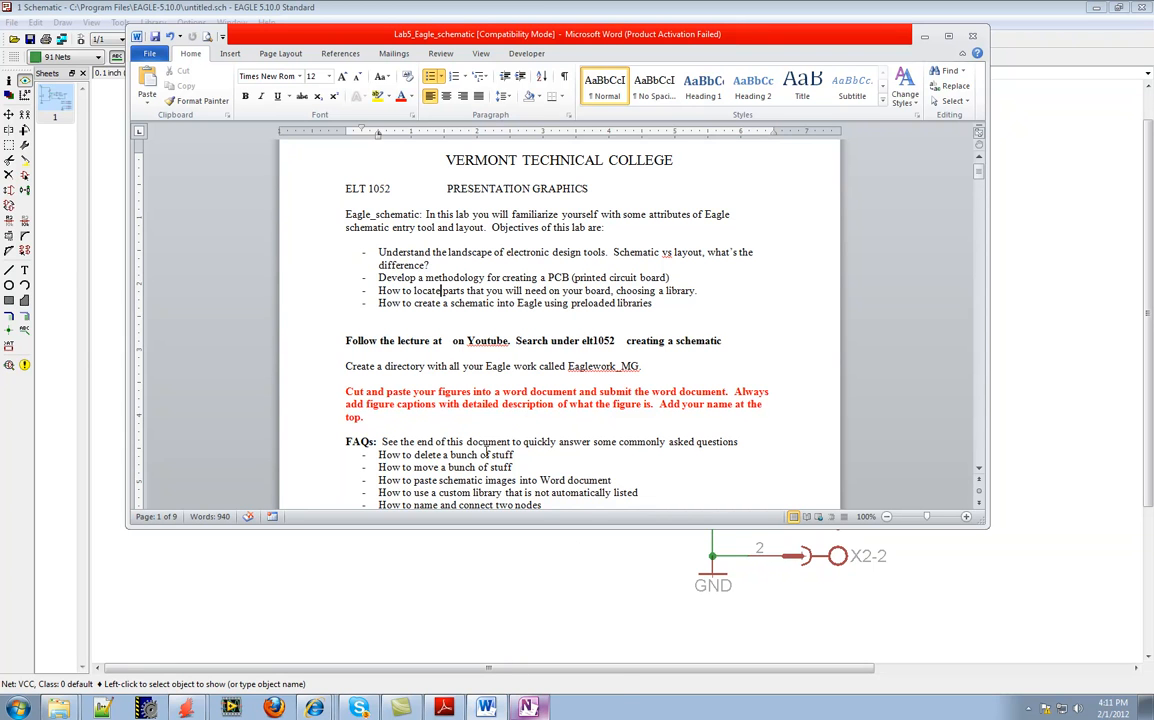
pyautogui.scroll(-5, 487, 446)
pyautogui.scroll(-1, 487, 414)
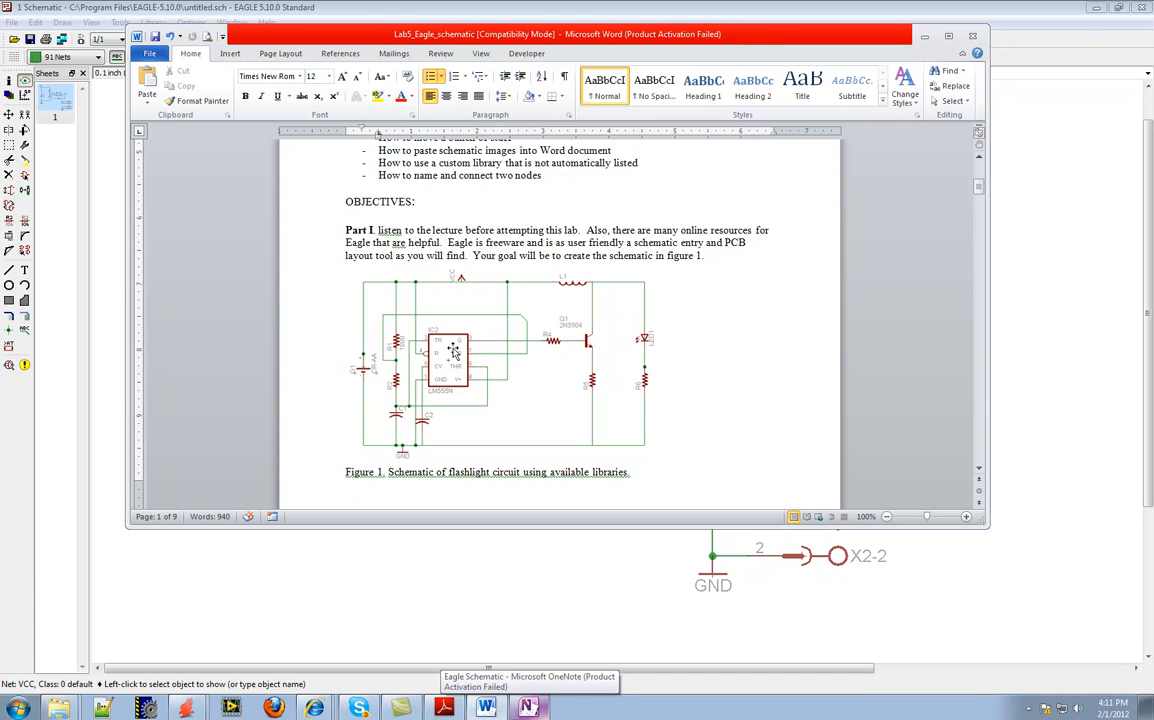
pyautogui.scroll(-3, 452, 354)
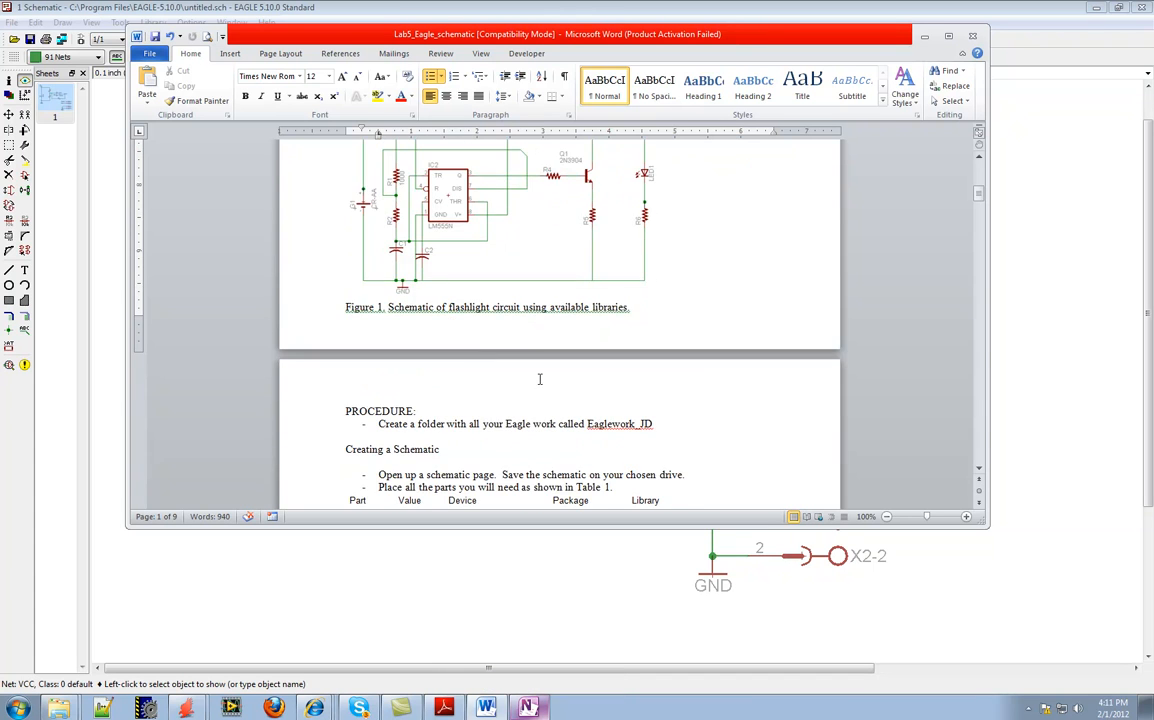
pyautogui.scroll(-2, 538, 375)
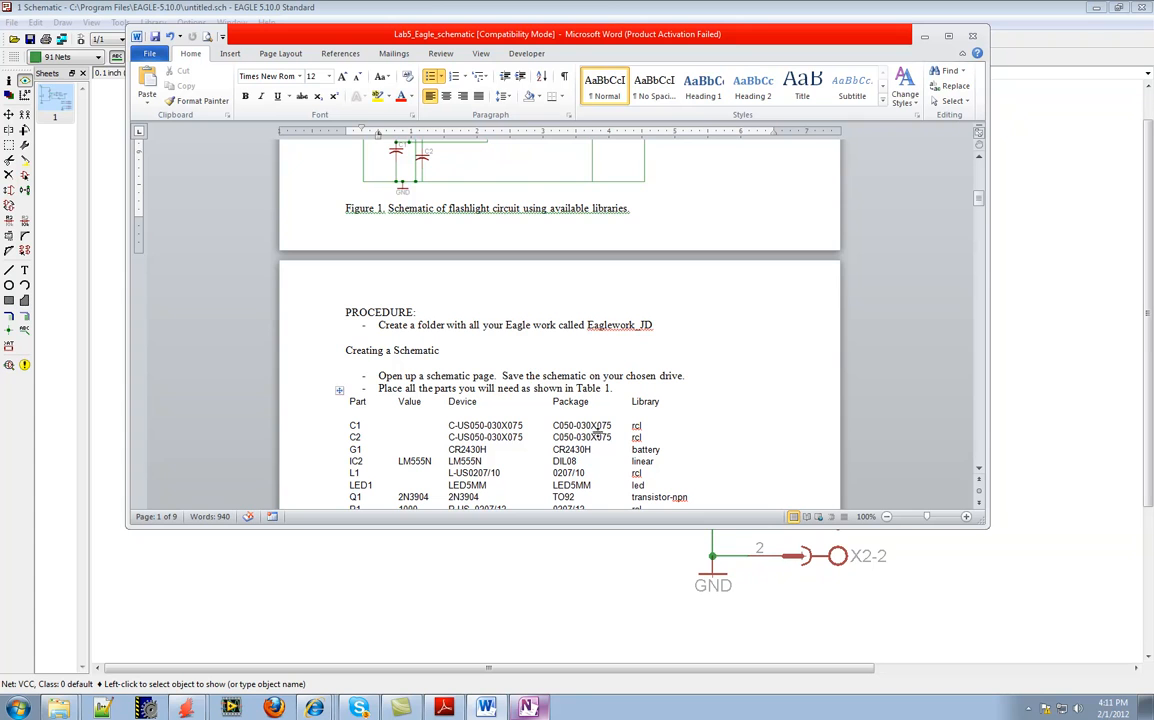
pyautogui.scroll(-1, 487, 426)
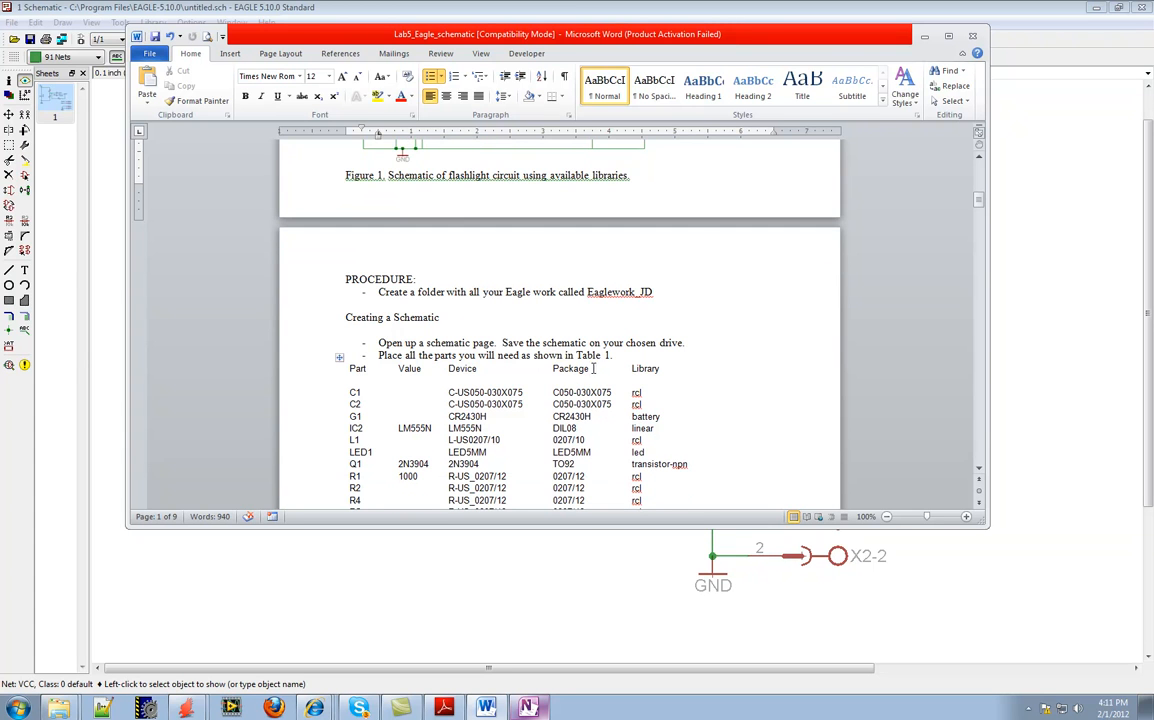
# Review the parts table in the Word lab document and return to the EAGLE schematic
pyautogui.scroll(5, 578, 370)
pyautogui.scroll(-3, 614, 456)
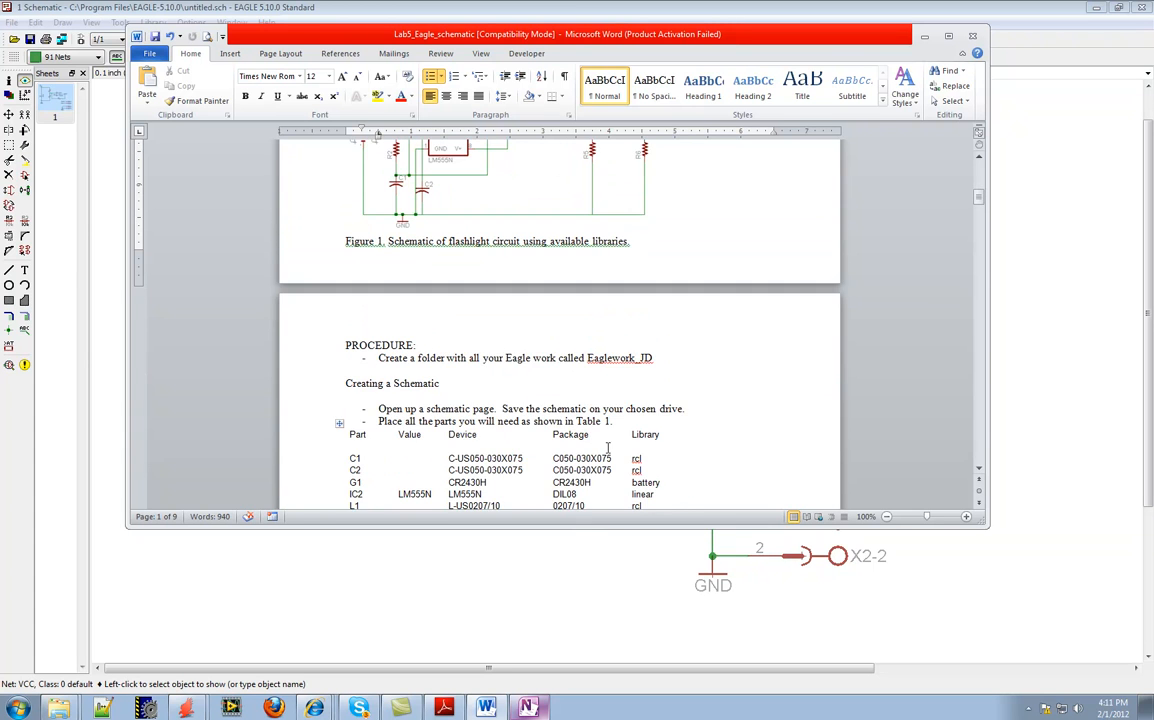
pyautogui.scroll(-5, 562, 437)
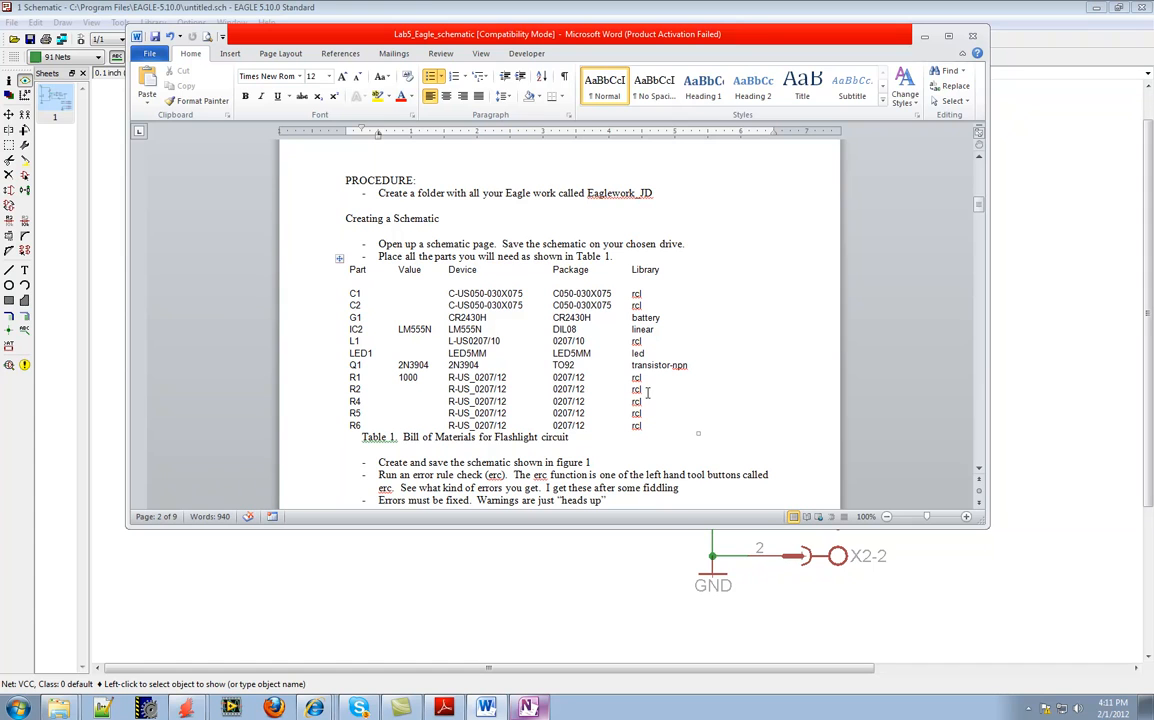
pyautogui.click(628, 618)
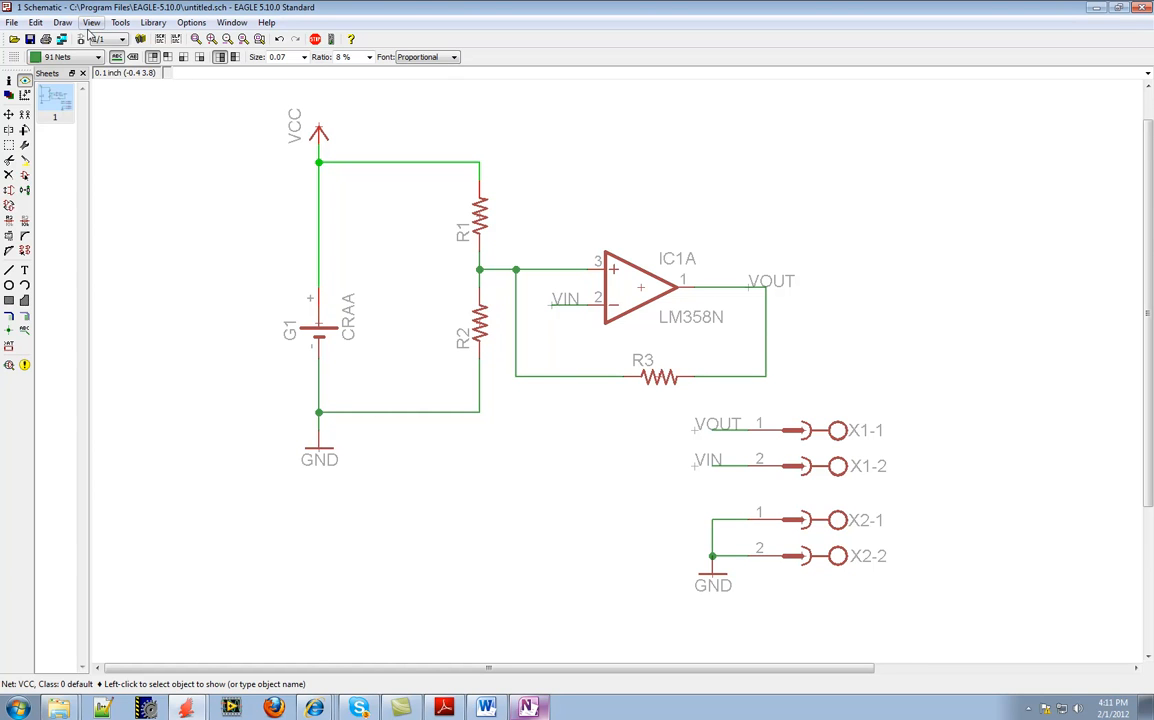
# Start saving the schematic under a new name, choosing the Desktop as location and "my first schem" as file name
pyautogui.click(12, 24)
pyautogui.click(57, 116)
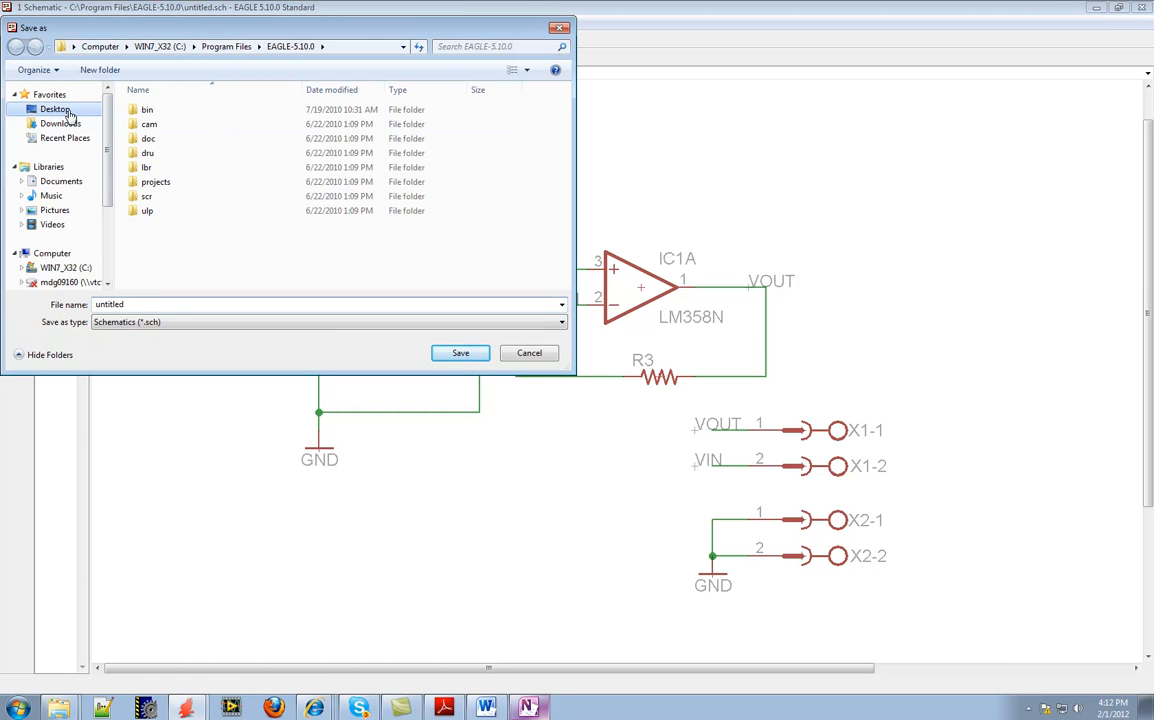
pyautogui.click(56, 109)
pyautogui.doubleClick(135, 304)
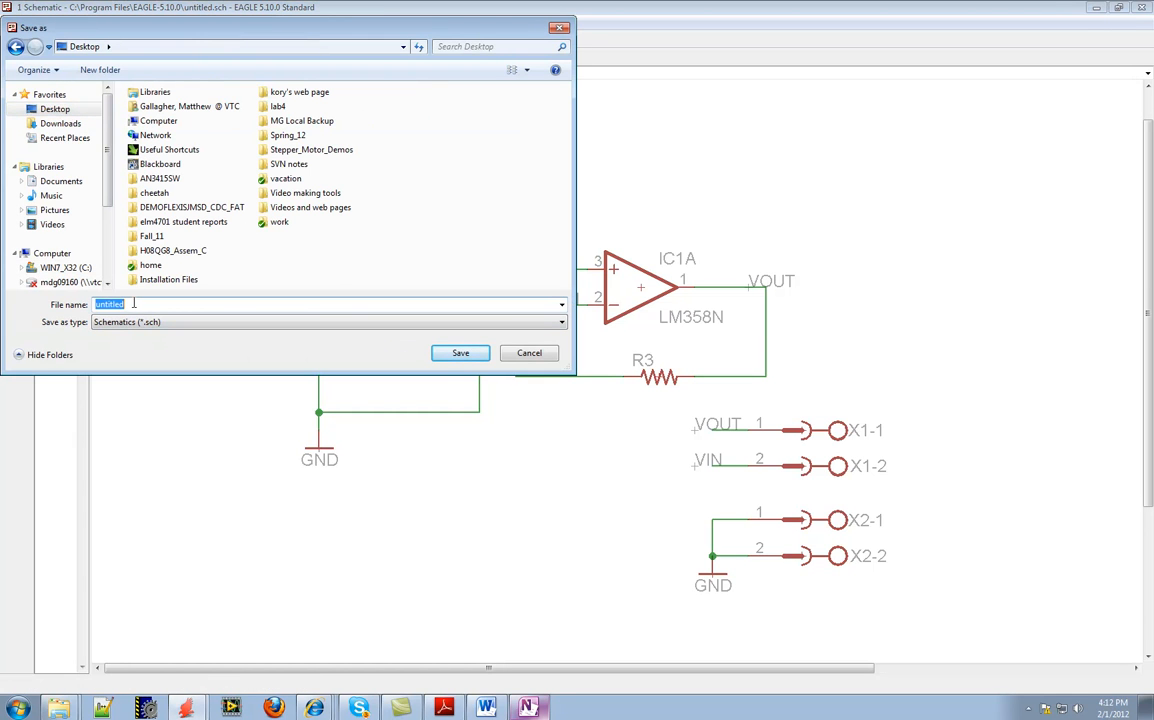
pyautogui.write('my first schem')
# Create a Lab5 folder on the Desktop and save the schematic inside it
pyautogui.rightClick(322, 246)
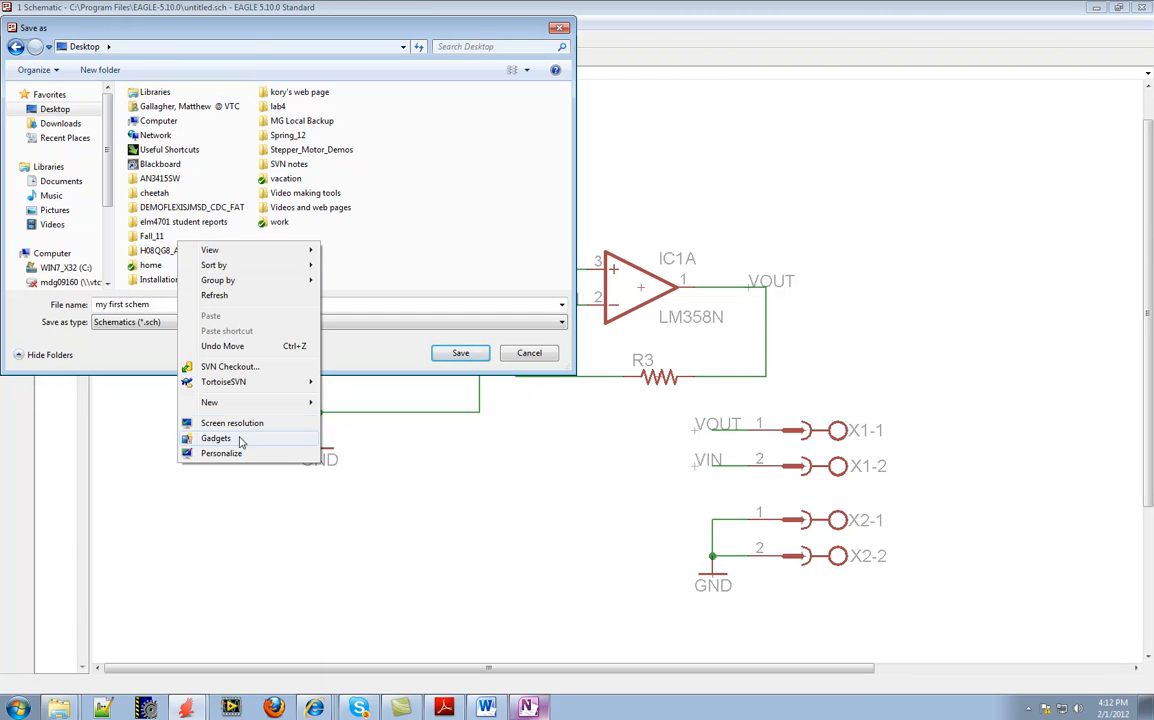
pyautogui.moveTo(236, 403)
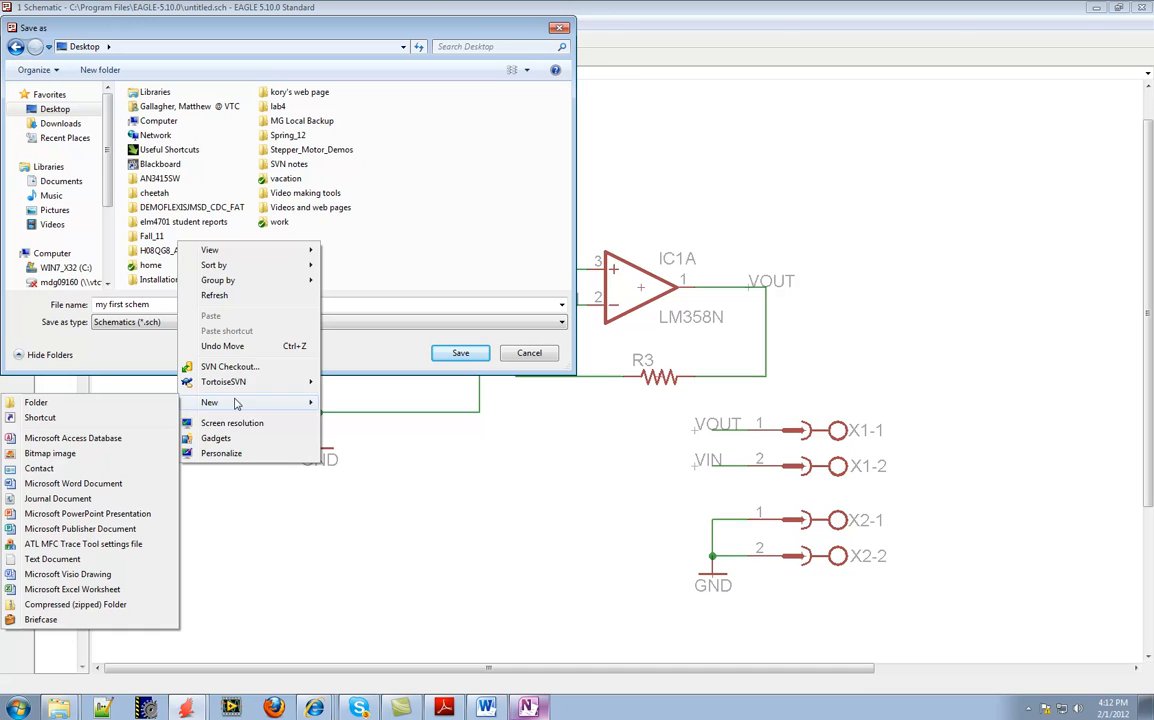
pyautogui.click(128, 406)
pyautogui.write('Lab5')
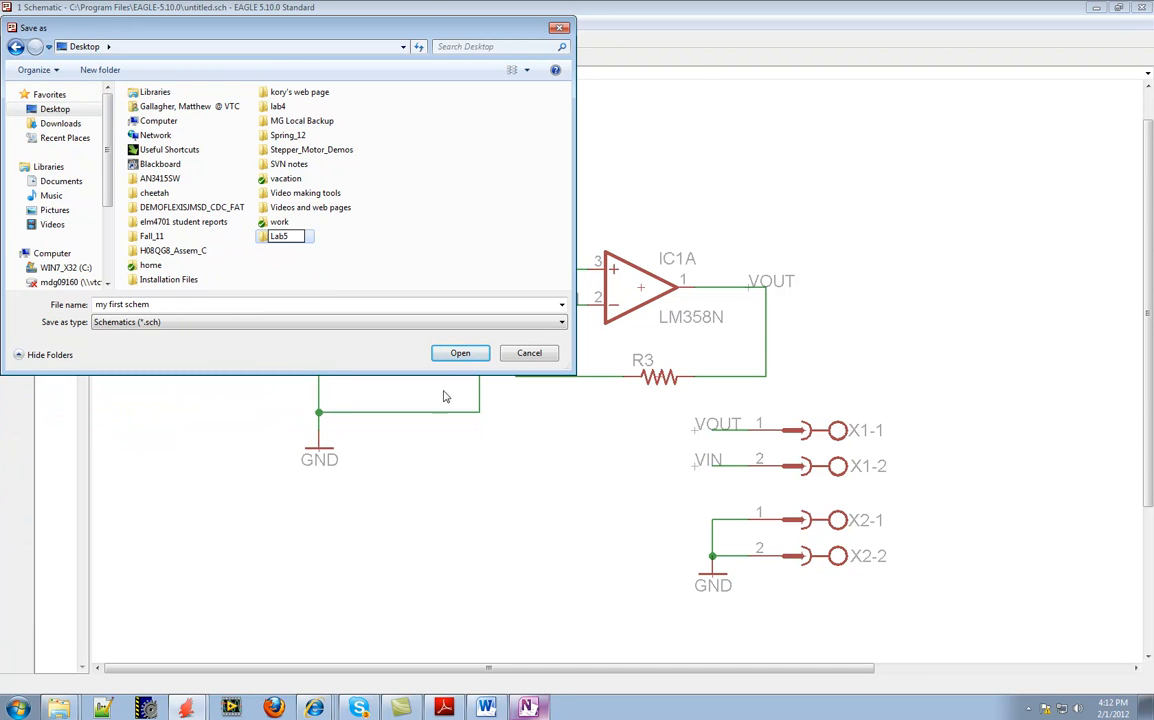
pyautogui.click(457, 357)
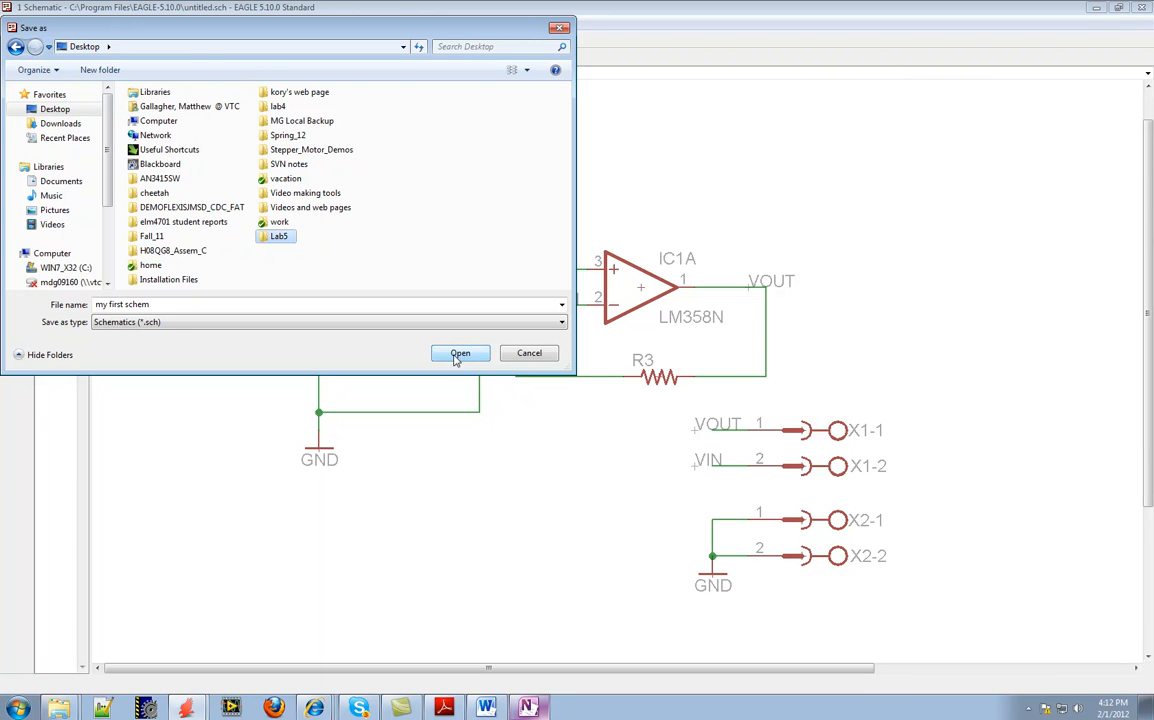
pyautogui.doubleClick(268, 238)
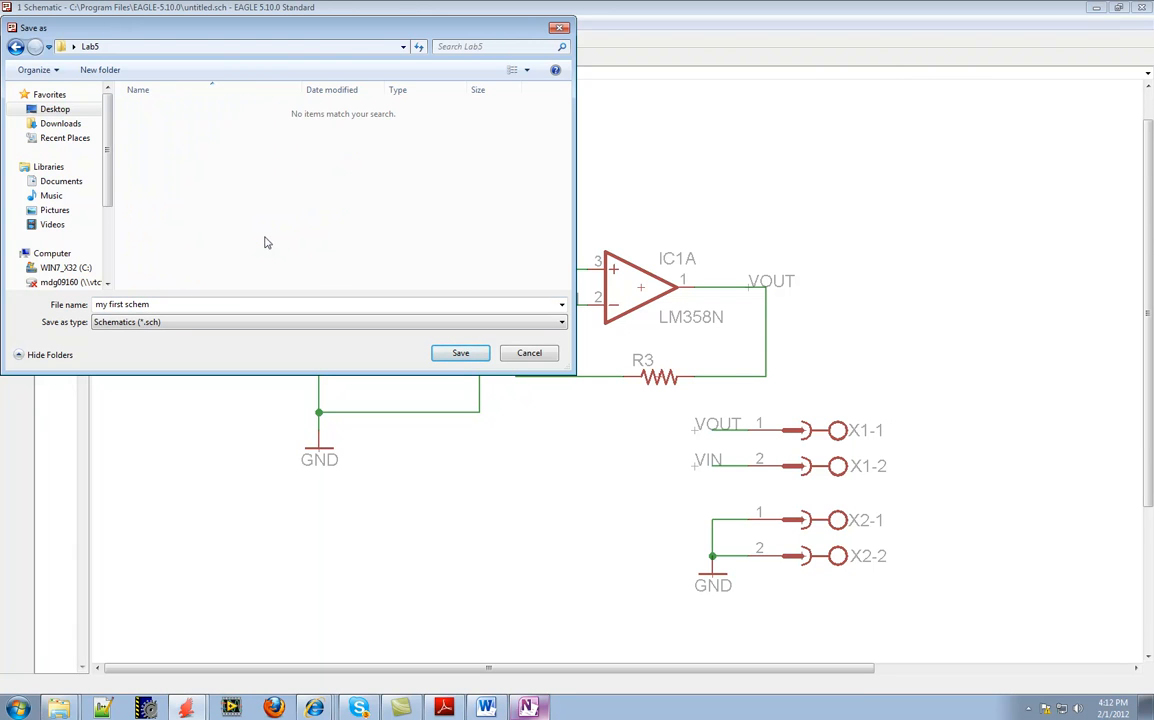
pyautogui.click(167, 305)
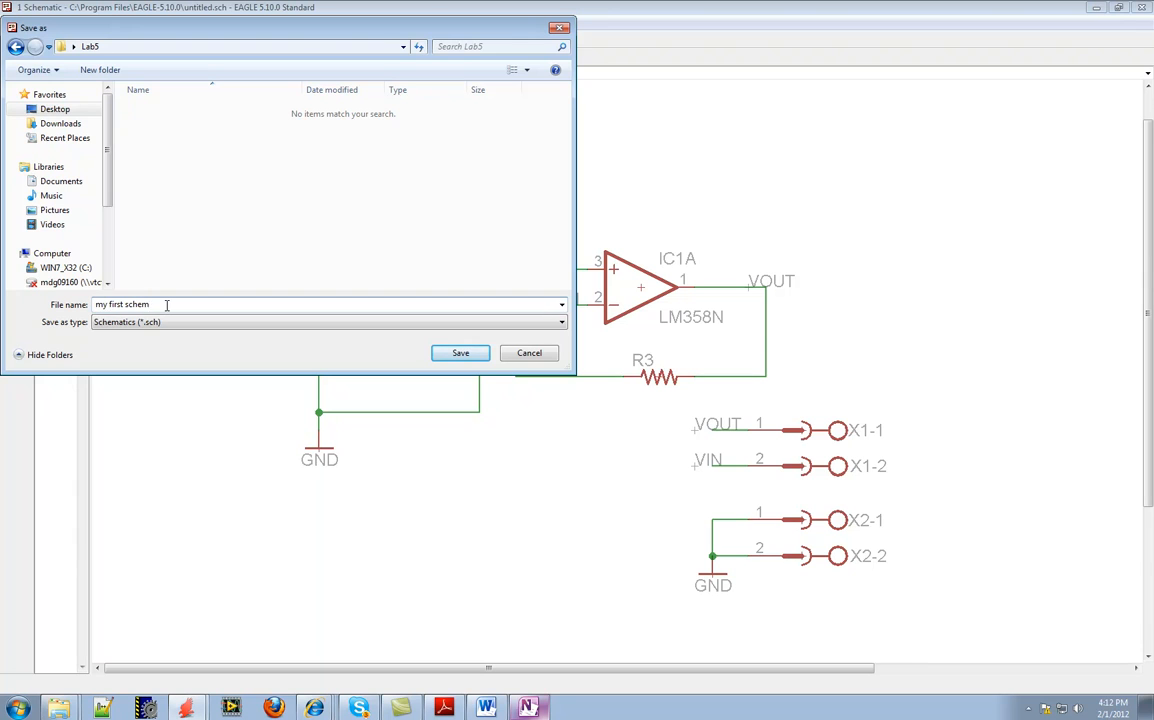
pyautogui.click(470, 355)
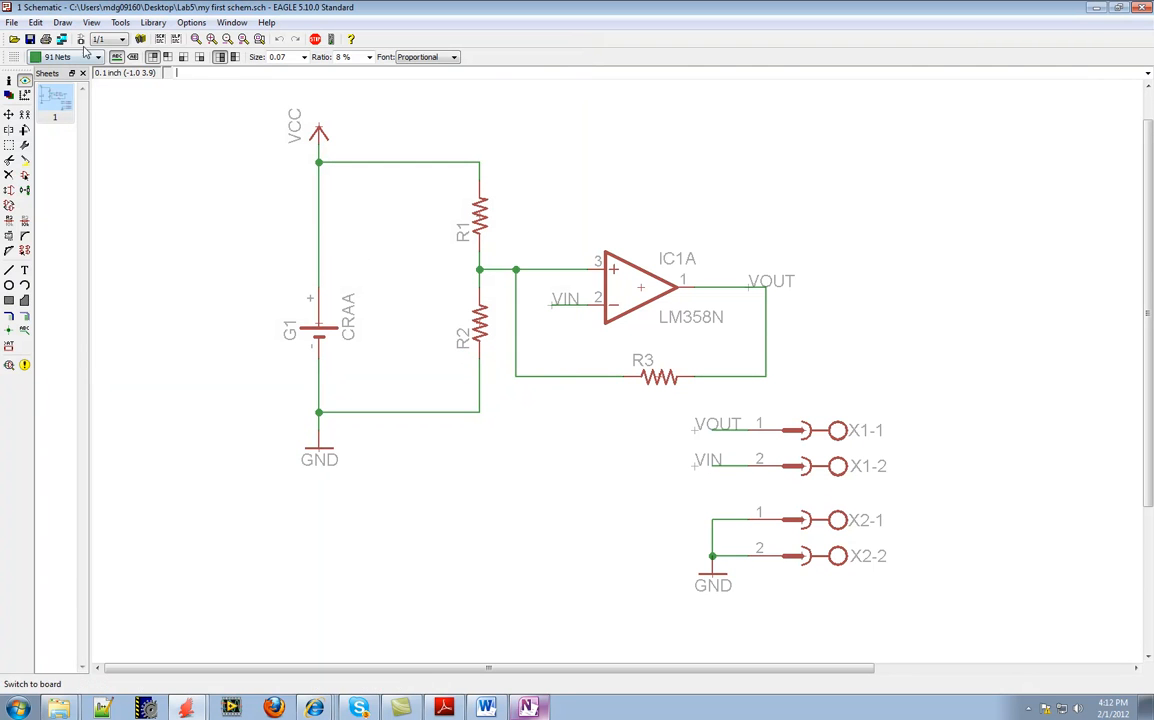
# Export the schematic's part list as a file named "parts" in the Desktop's Lab5 folder
pyautogui.click(12, 23)
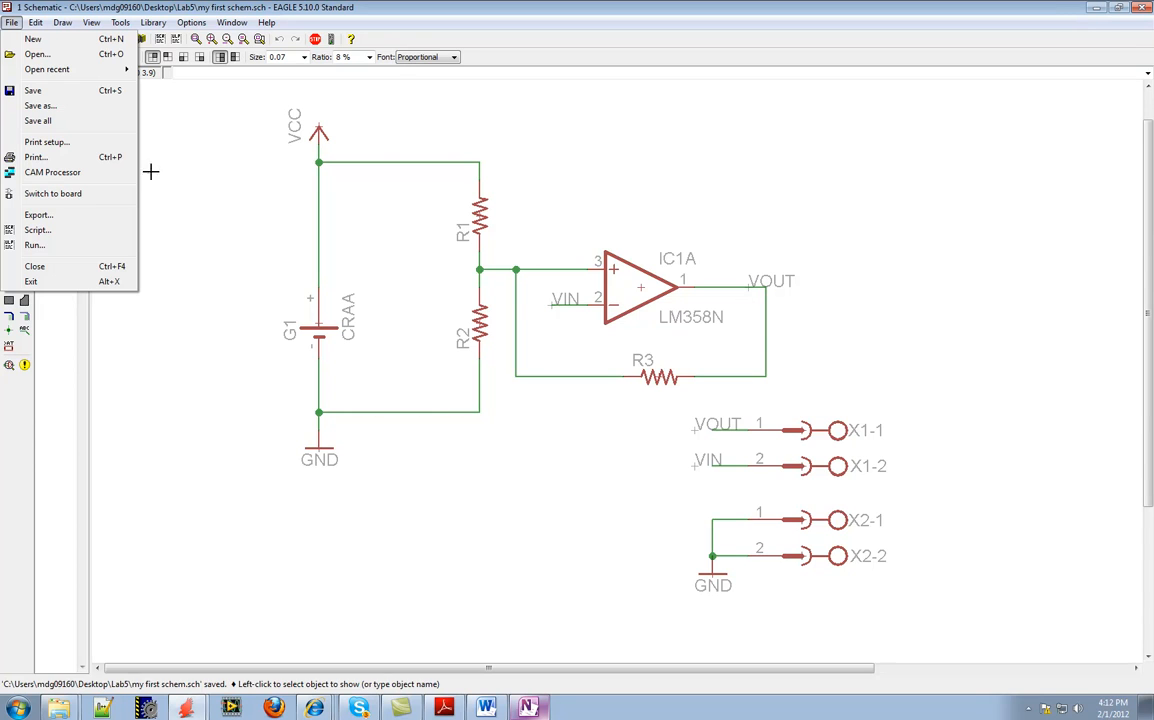
pyautogui.click(44, 217)
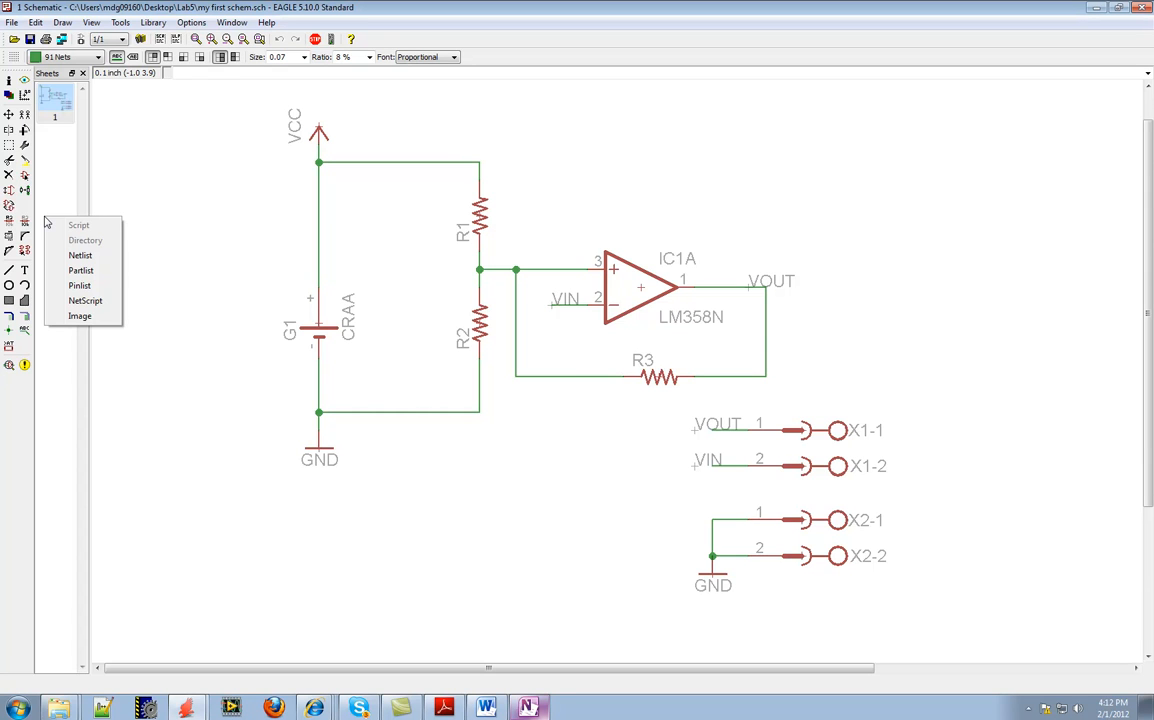
pyautogui.click(92, 274)
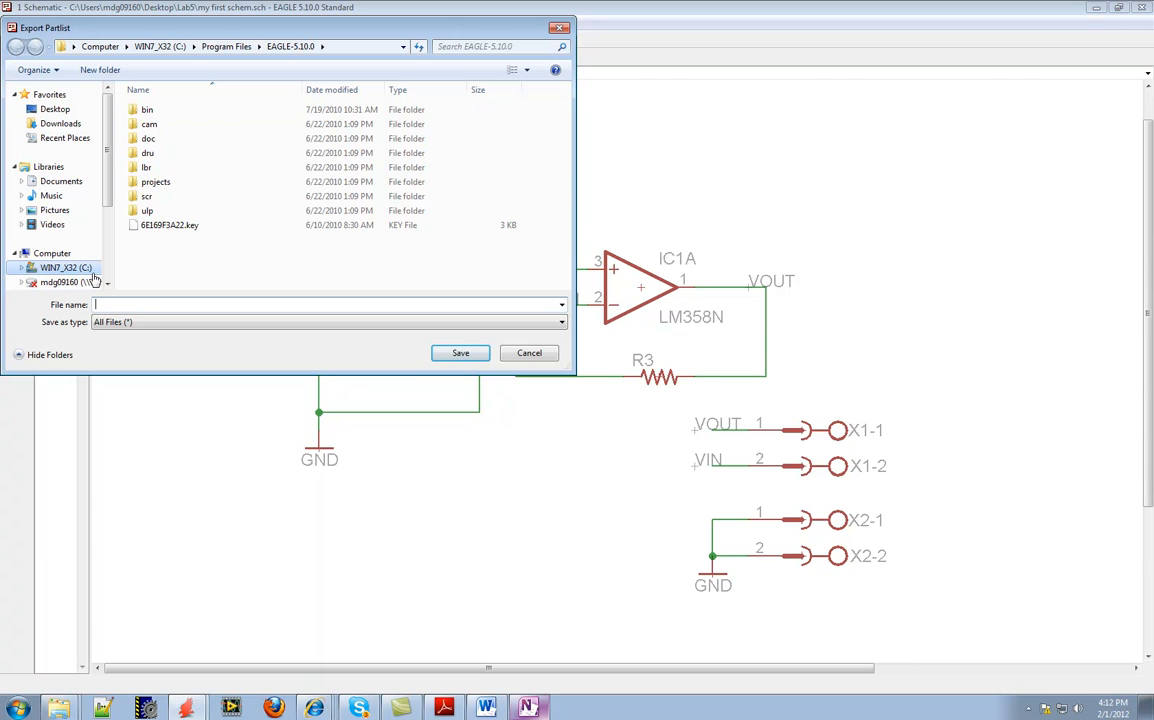
pyautogui.click(57, 110)
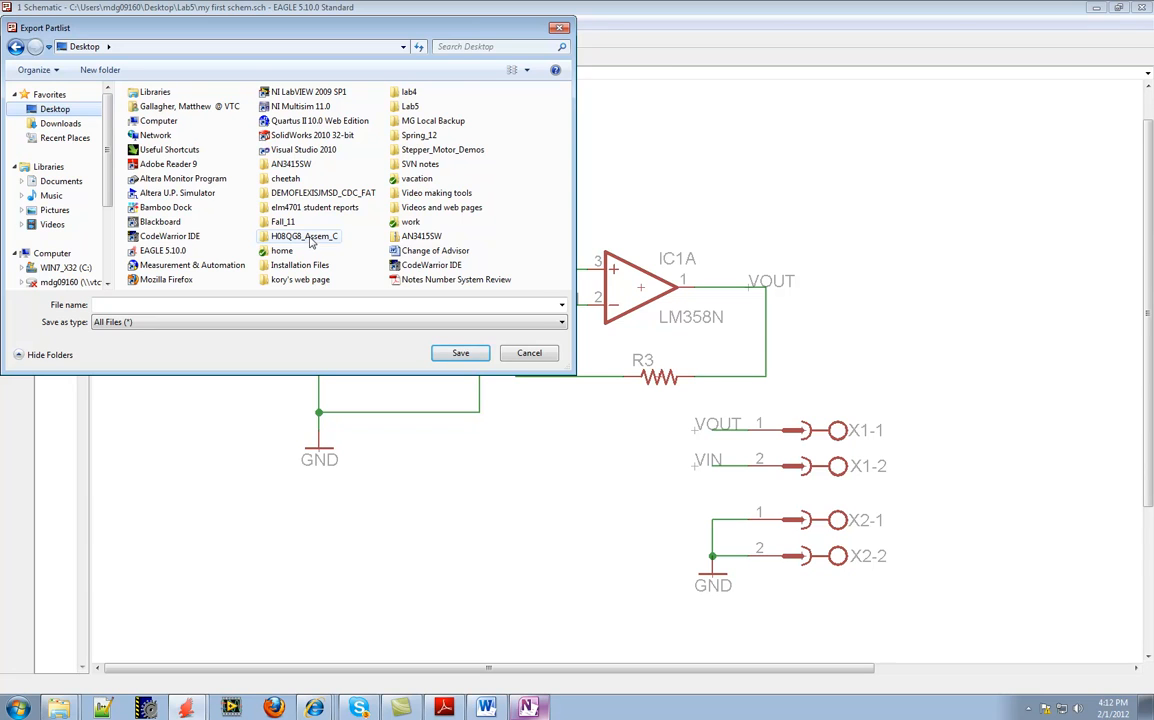
pyautogui.doubleClick(410, 106)
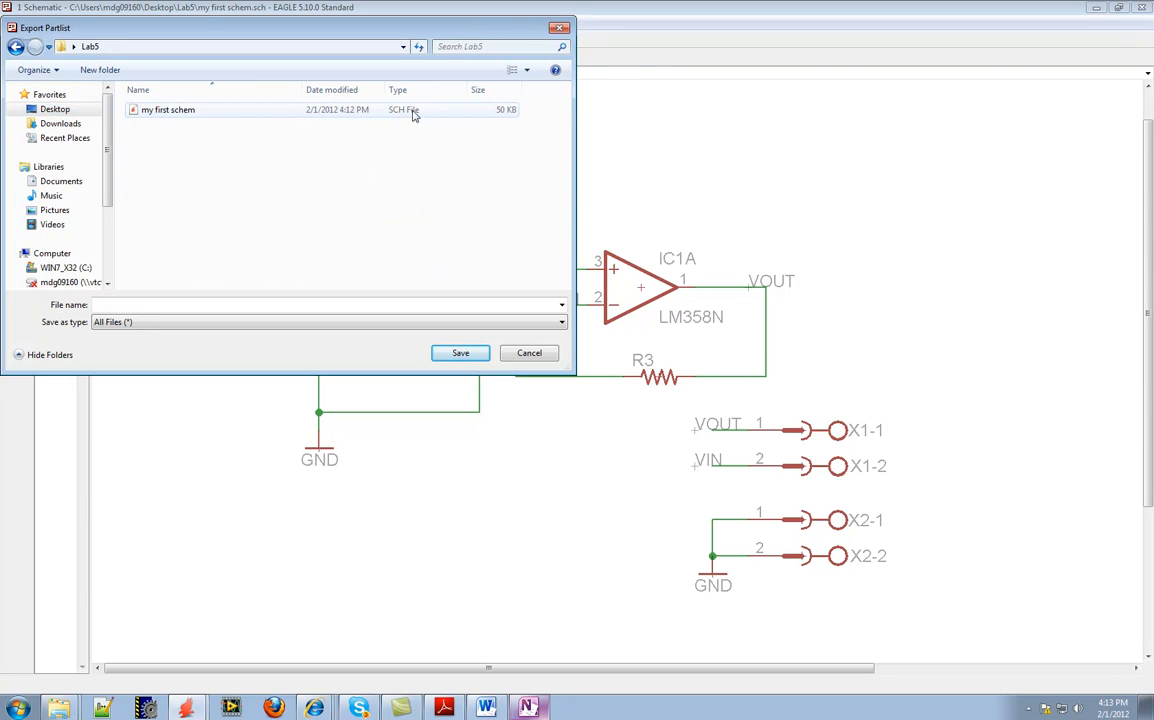
pyautogui.click(163, 303)
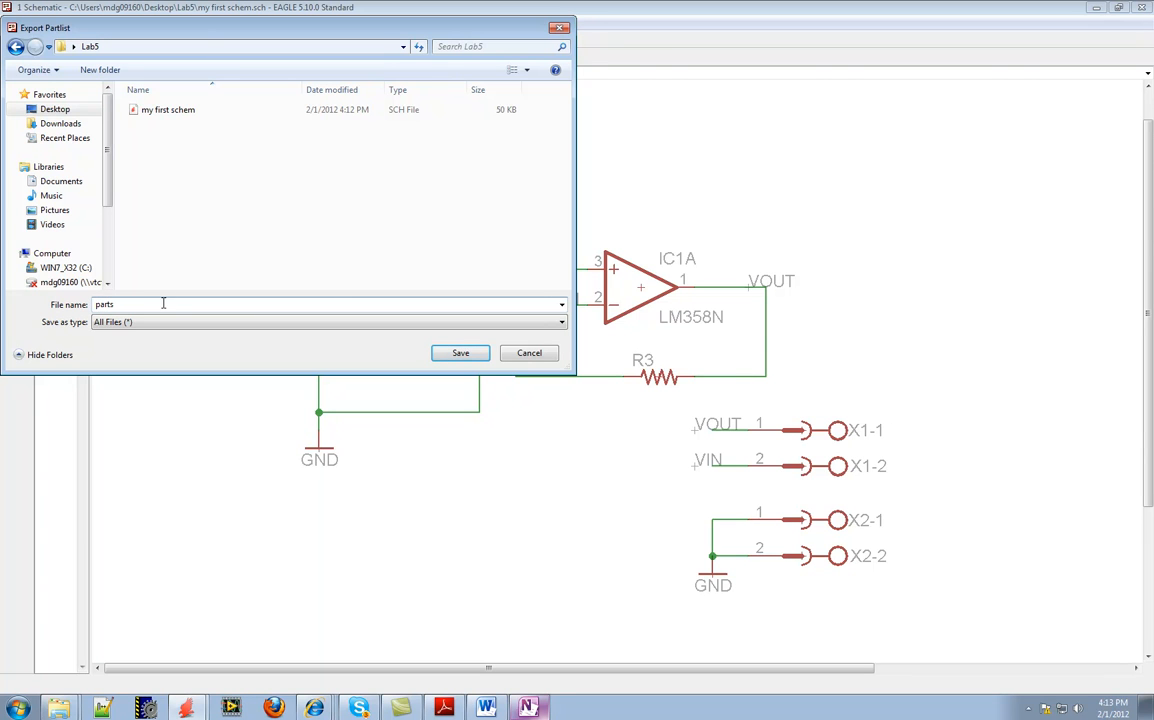
pyautogui.click(560, 325)
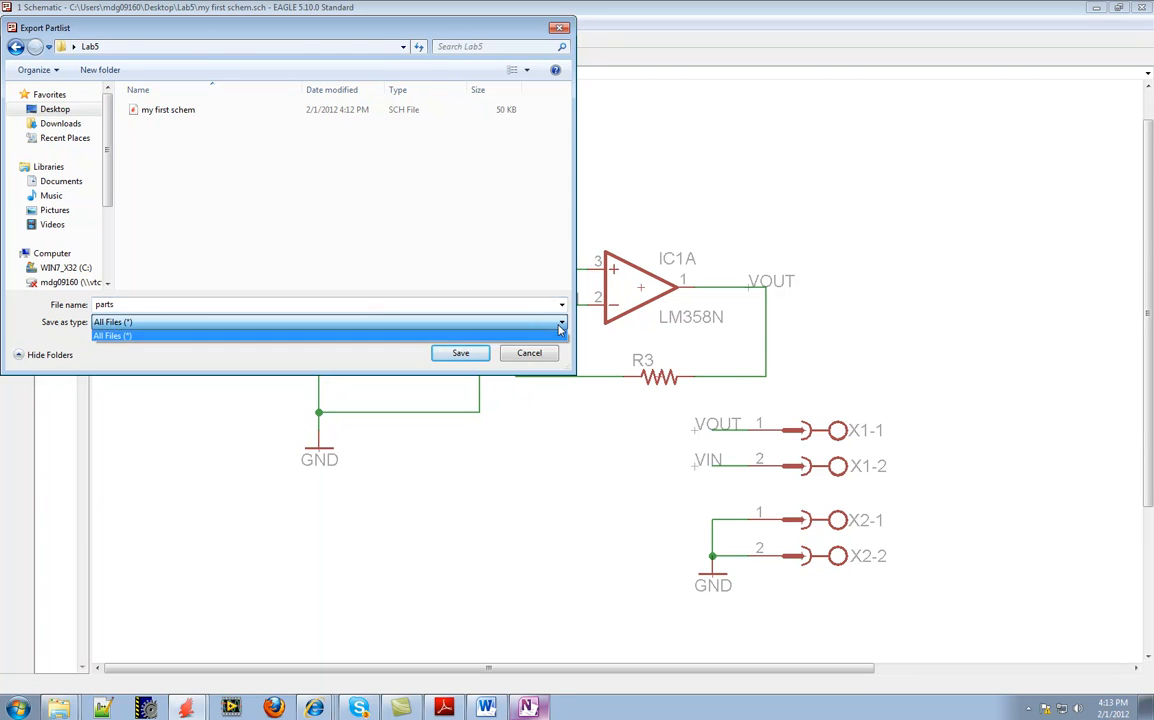
pyautogui.click(458, 354)
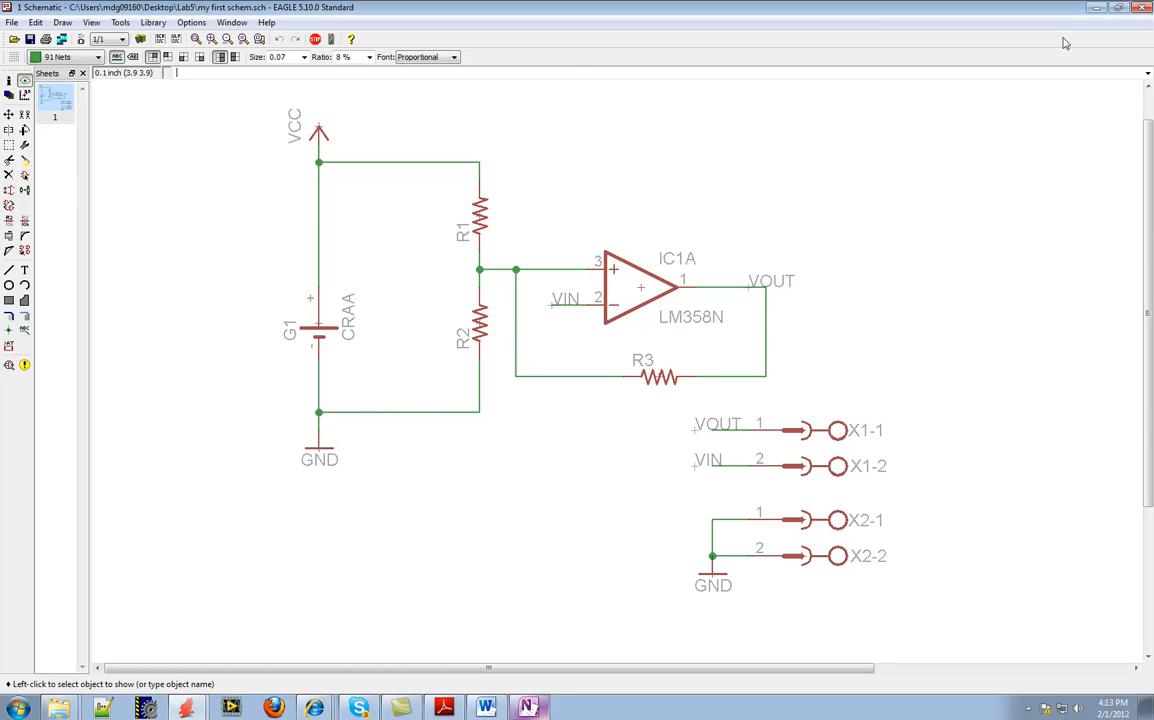
# Minimize all open windows to expose the Windows desktop
pyautogui.click(1095, 8)
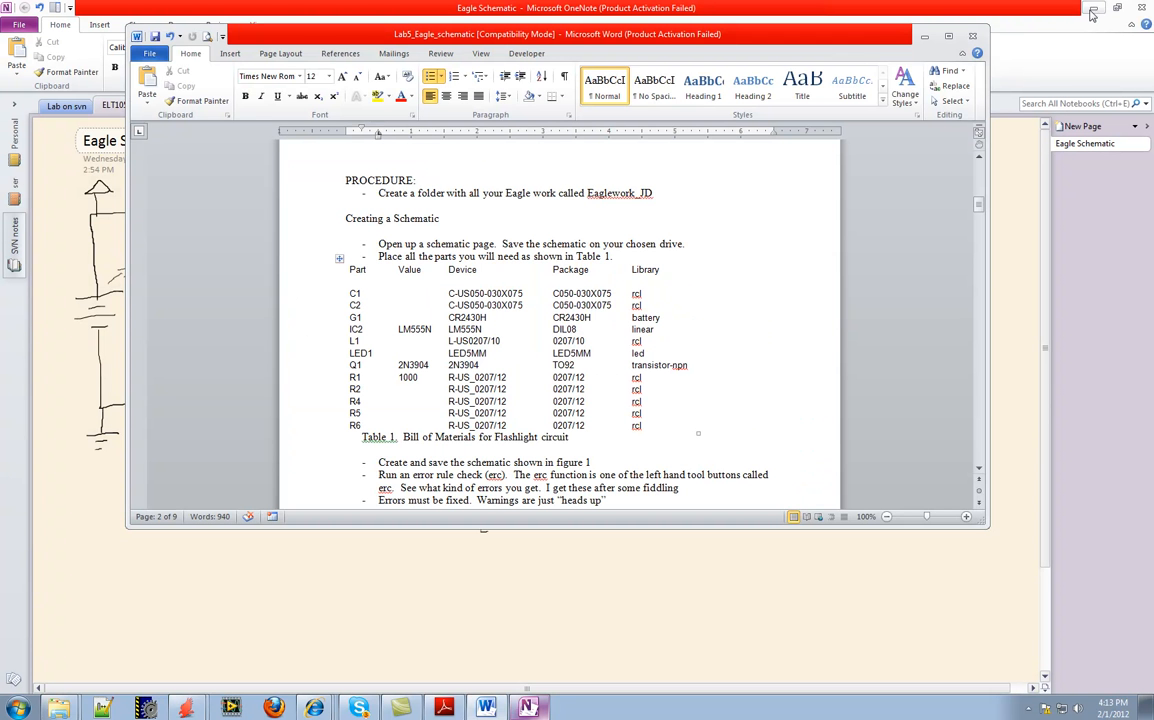
pyautogui.click(925, 38)
pyautogui.click(1091, 12)
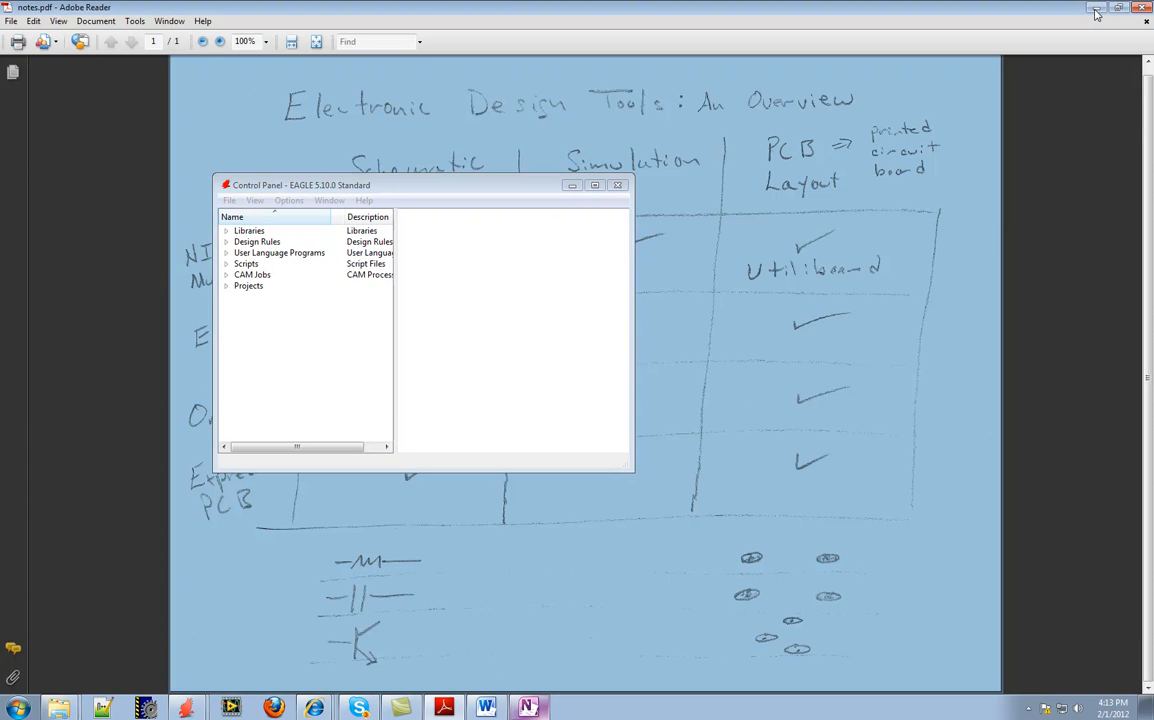
pyautogui.click(1094, 9)
pyautogui.click(575, 190)
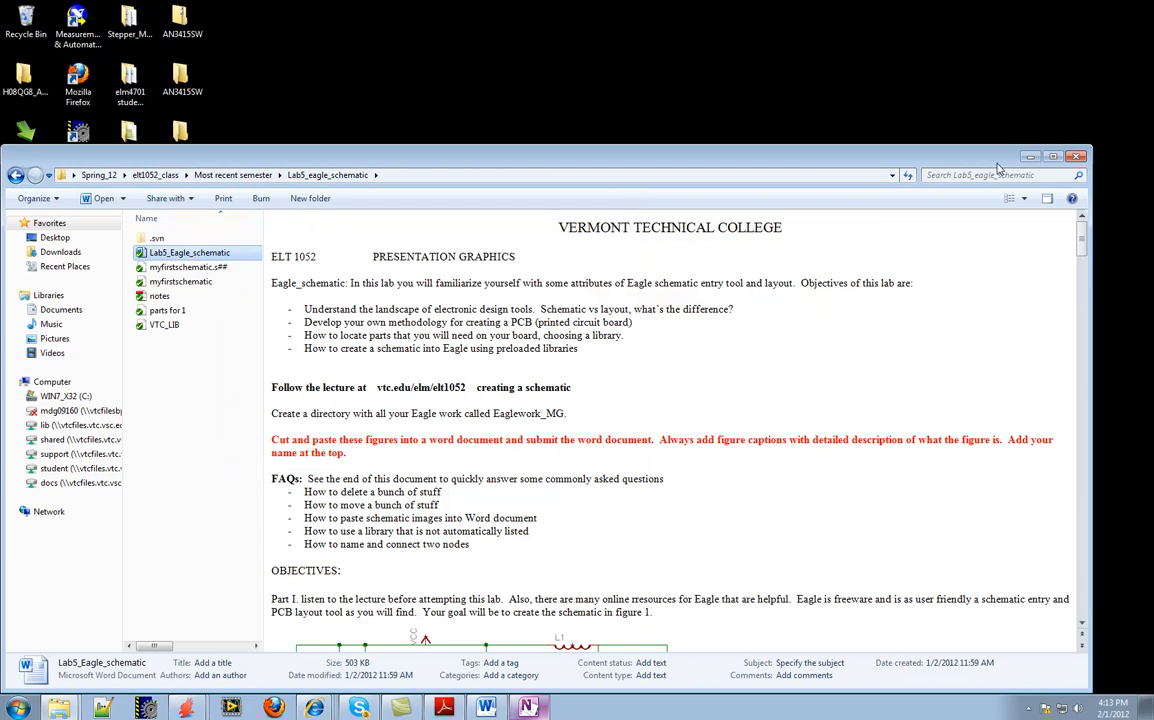
pyautogui.click(925, 150)
# Open the exported parts file from the desktop's Lab5 folder in Notepad
pyautogui.doubleClick(183, 150)
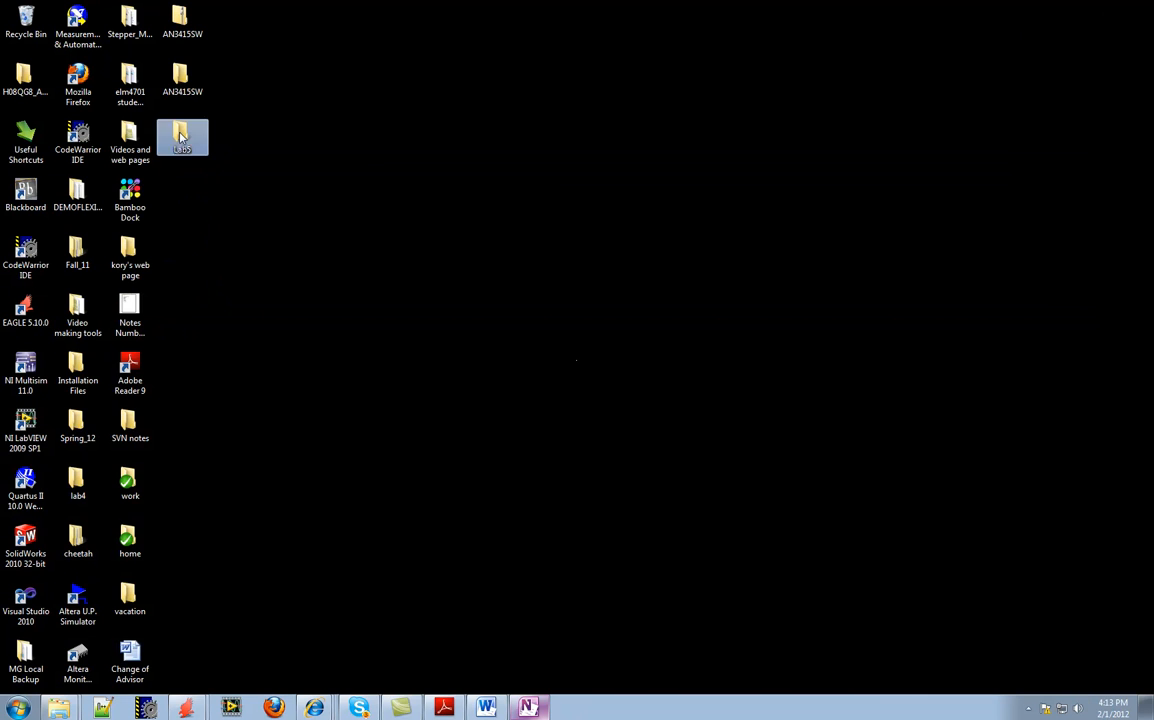
pyautogui.click(157, 258)
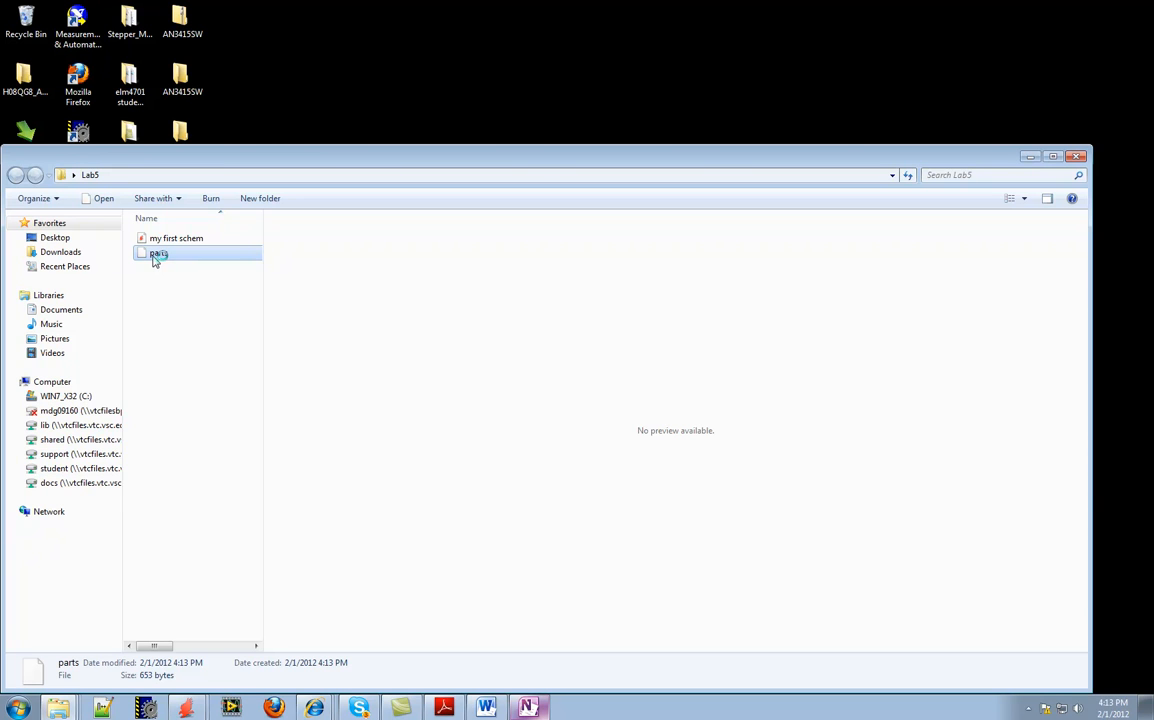
pyautogui.doubleClick(156, 256)
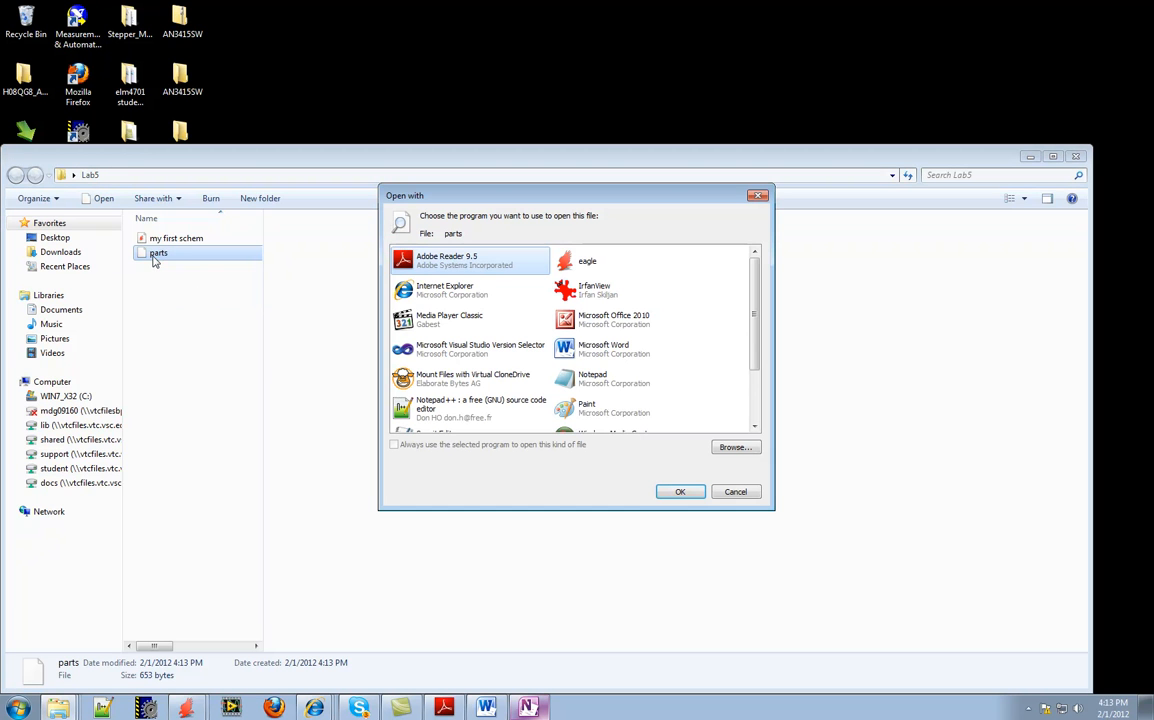
pyautogui.click(590, 378)
pyautogui.click(680, 492)
# Examine the exported part list's column headings and part rows and compare them with Table 1 in the Word lab document
pyautogui.moveTo(621, 217); pyautogui.dragTo(522, 152)
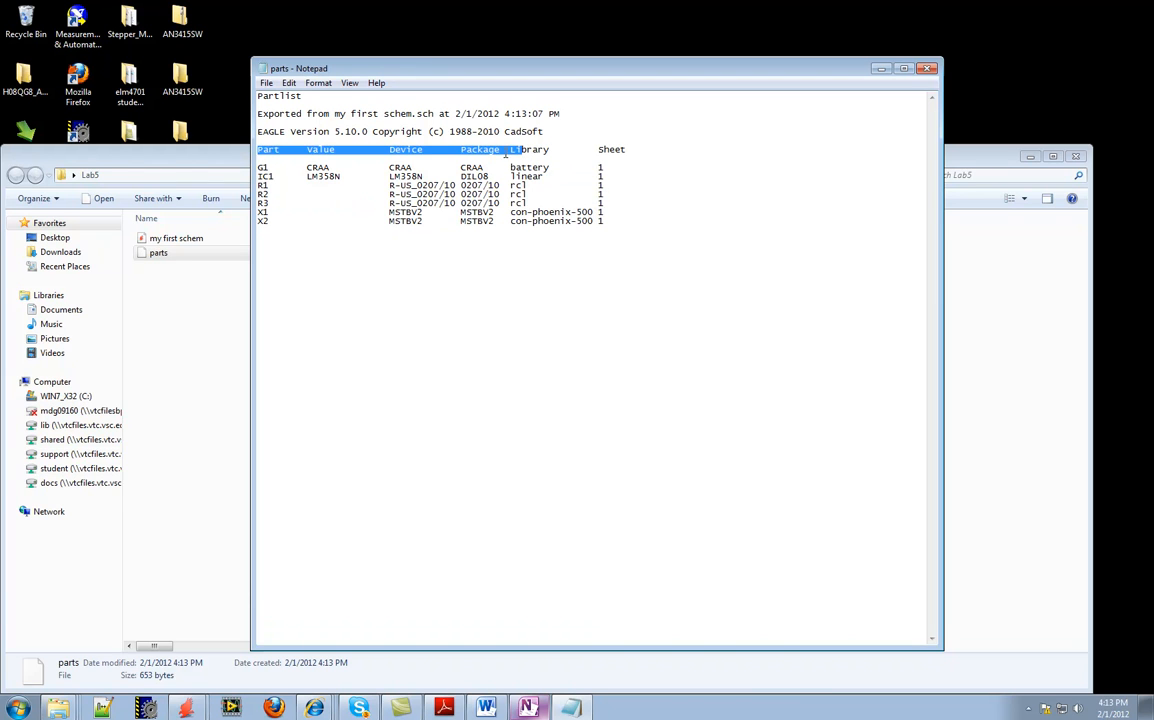
pyautogui.click(310, 150)
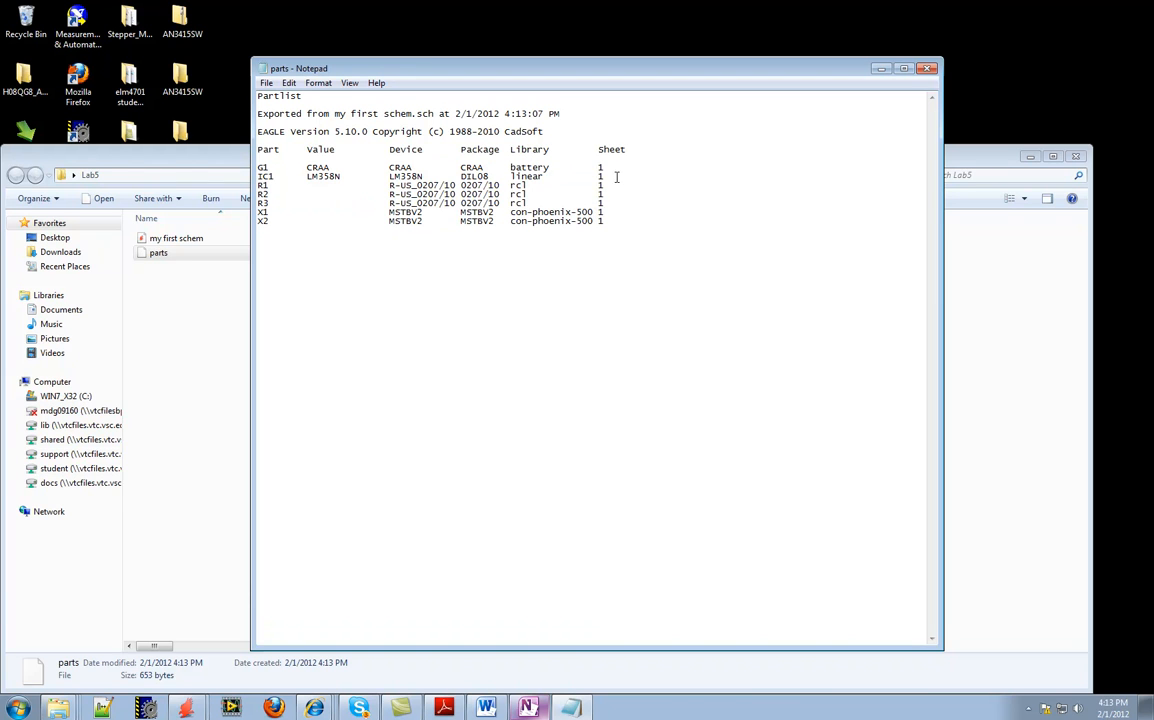
pyautogui.moveTo(258, 163); pyautogui.dragTo(662, 219)
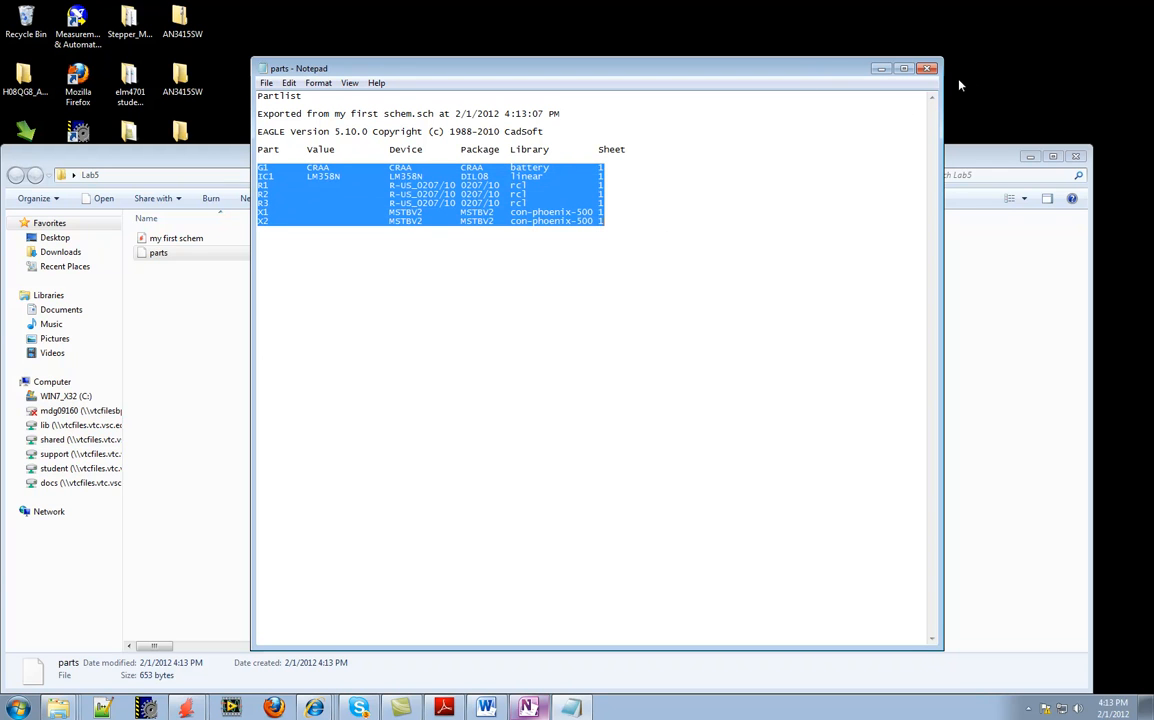
pyautogui.click(486, 707)
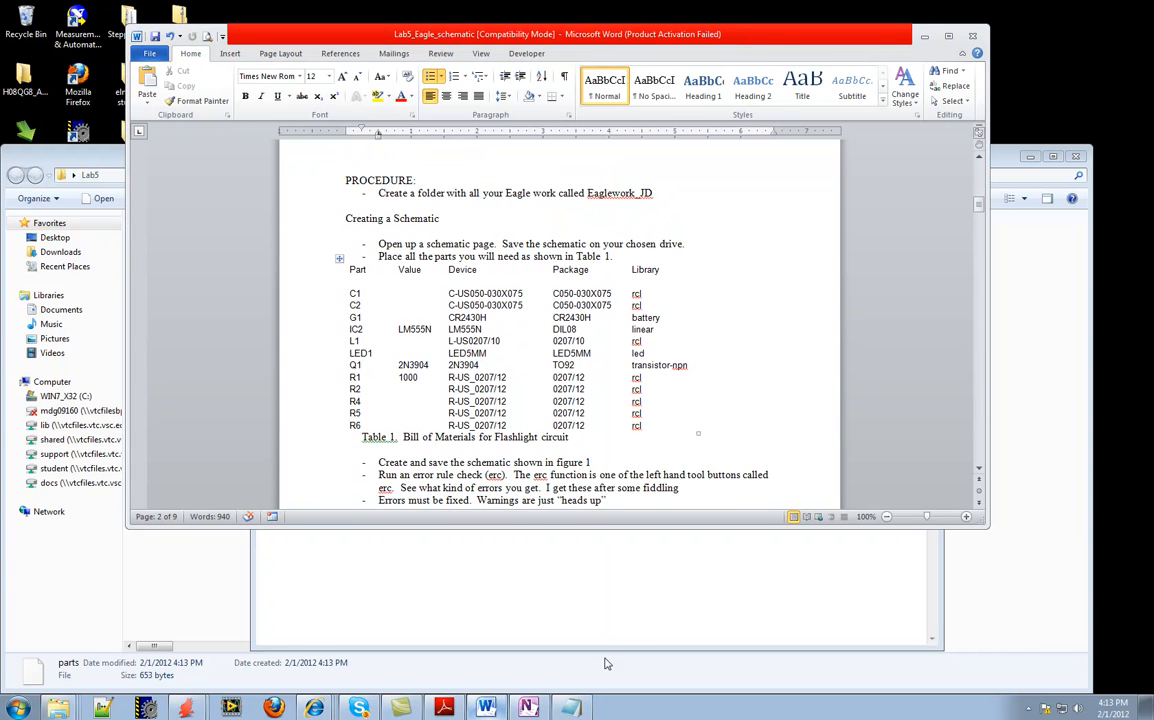
pyautogui.click(571, 594)
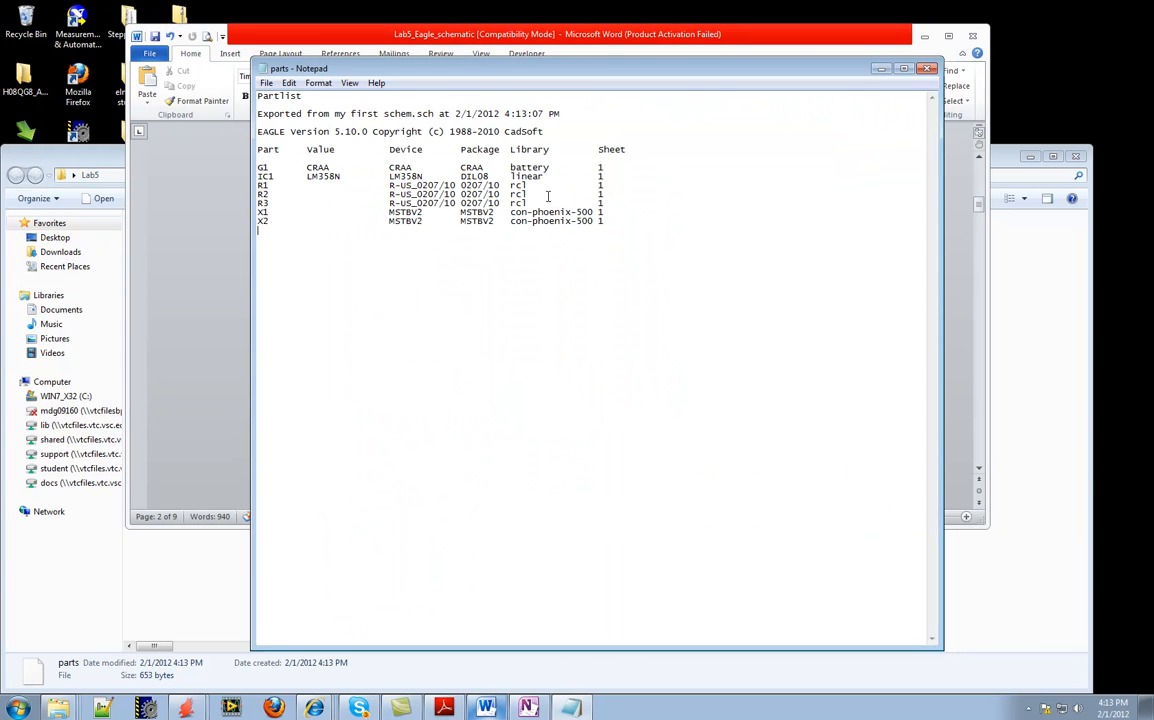
pyautogui.click(201, 455)
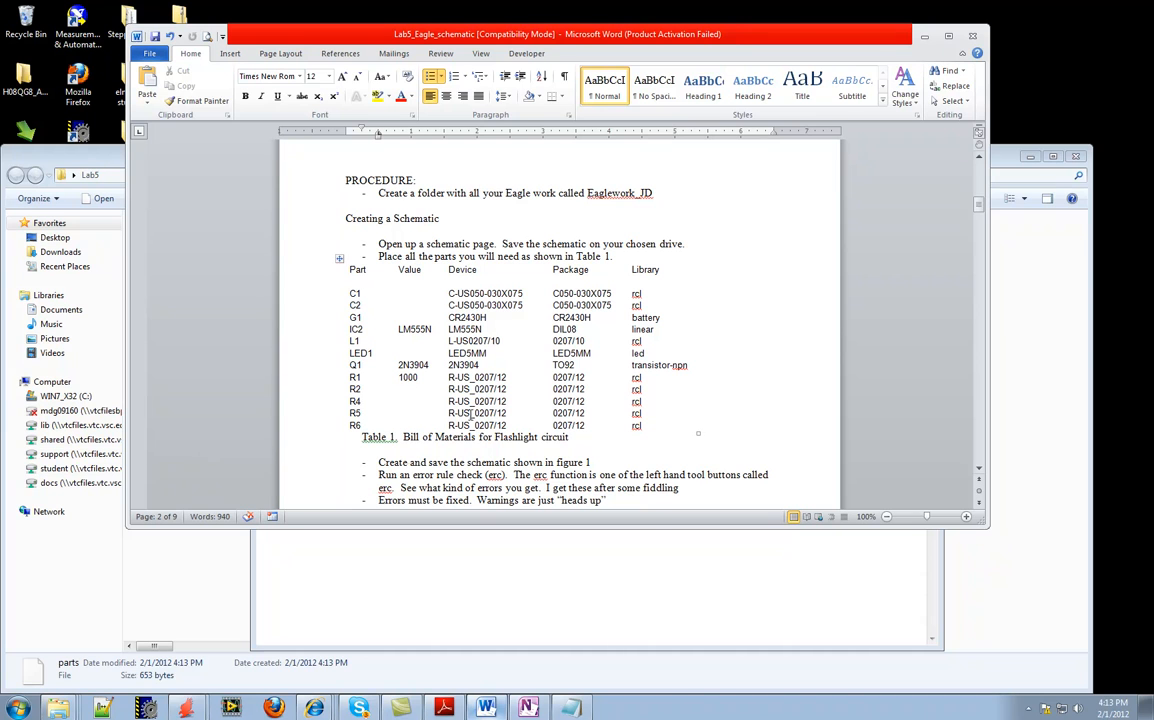
# Switch back to the my first schem.sch schematic in EAGLE and show the whole circuit
pyautogui.moveTo(185, 707)
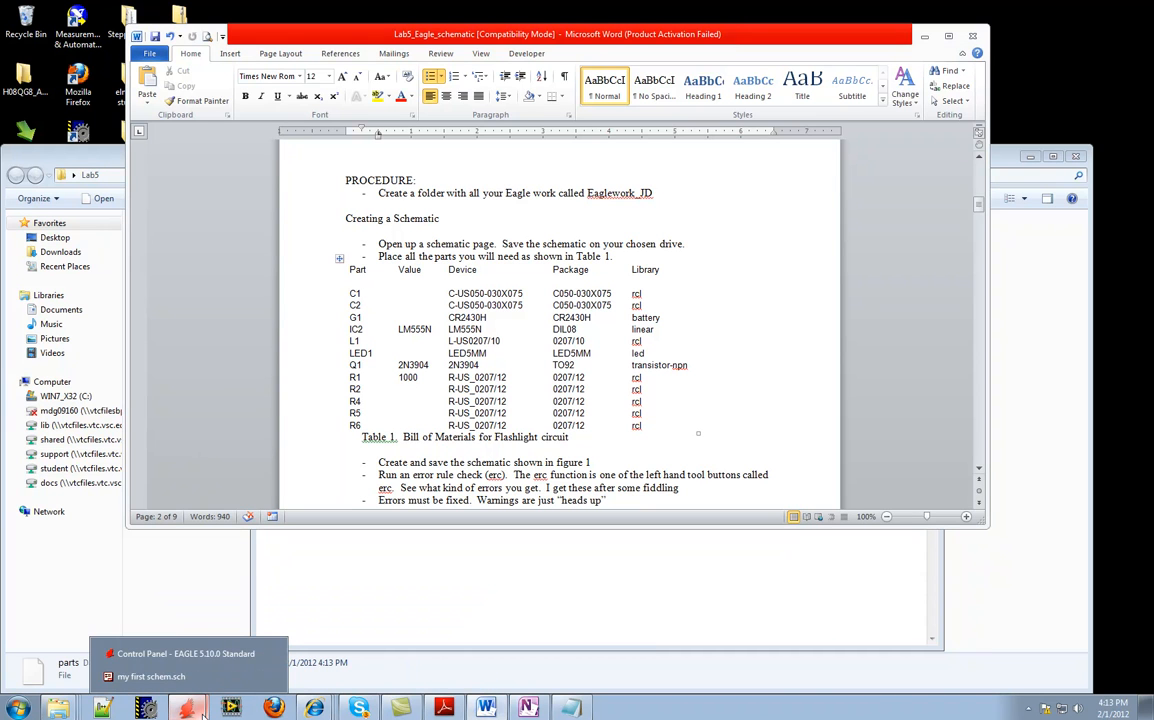
pyautogui.click(150, 676)
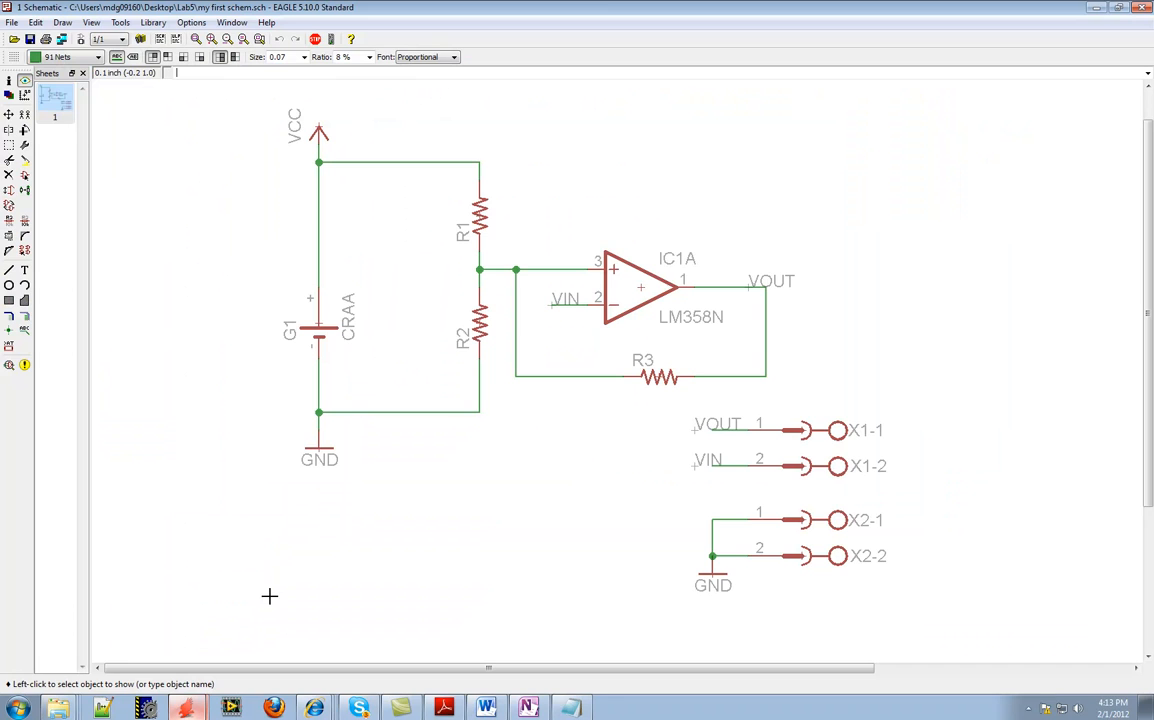
pyautogui.scroll(-2, 506, 349)
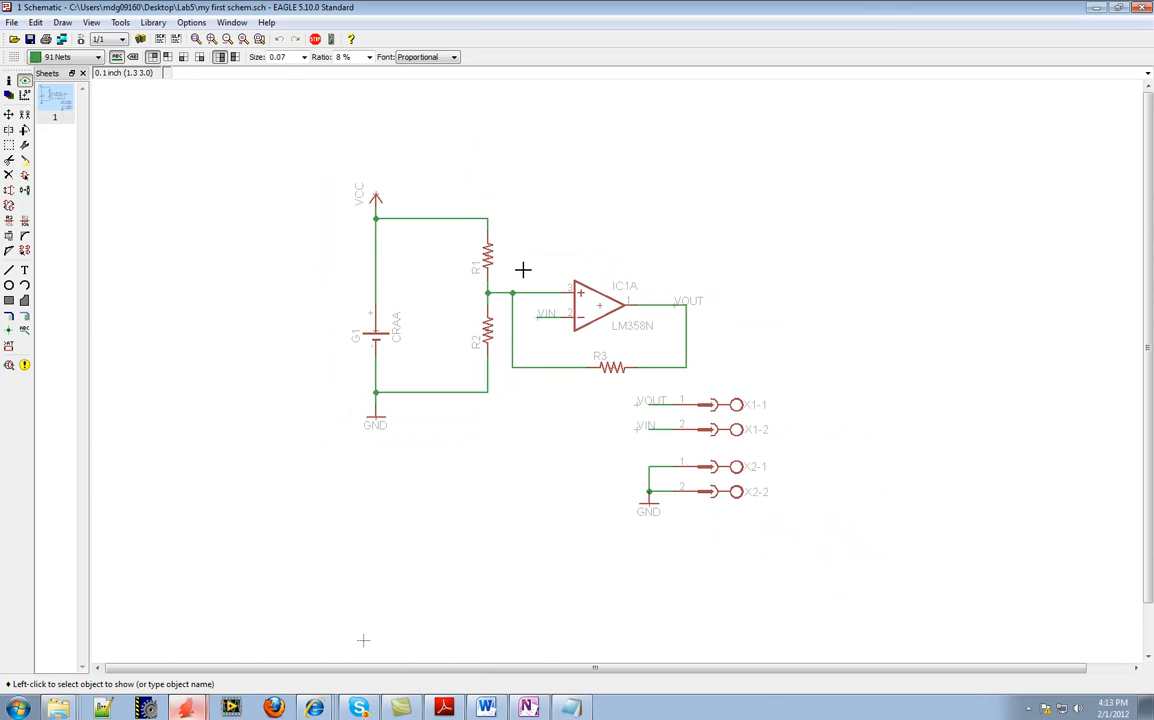
# Export the full schematic as an image to the clipboard at 150 dpi
pyautogui.click(12, 22)
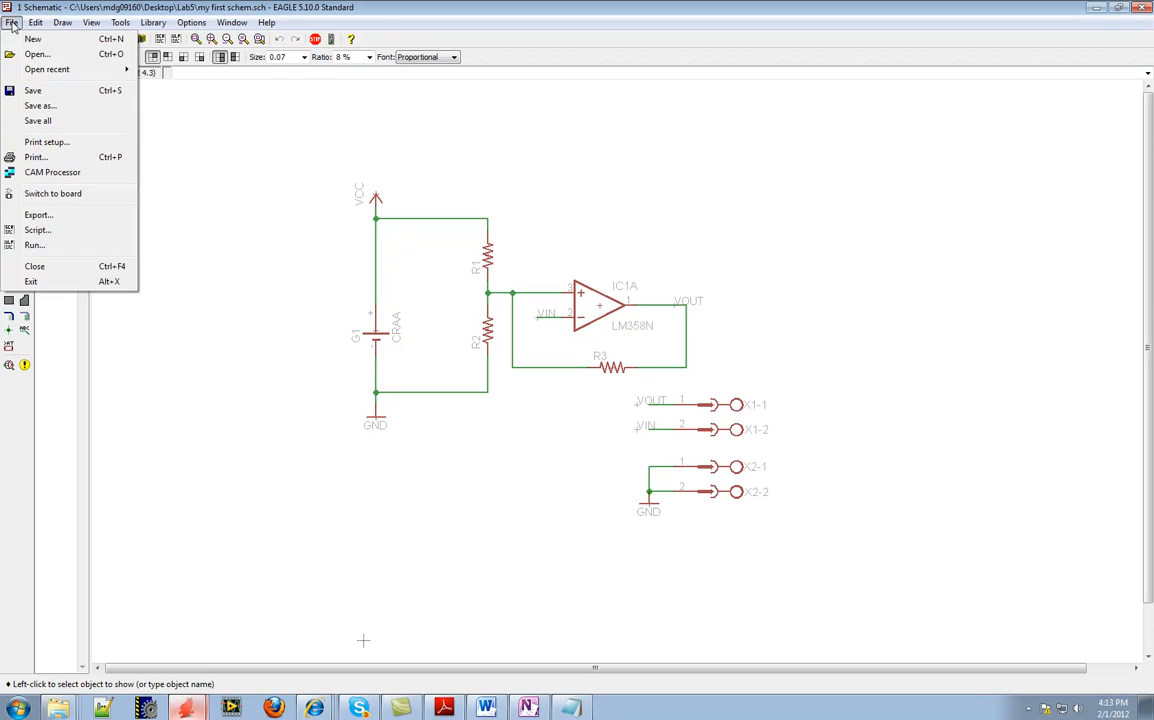
pyautogui.click(58, 217)
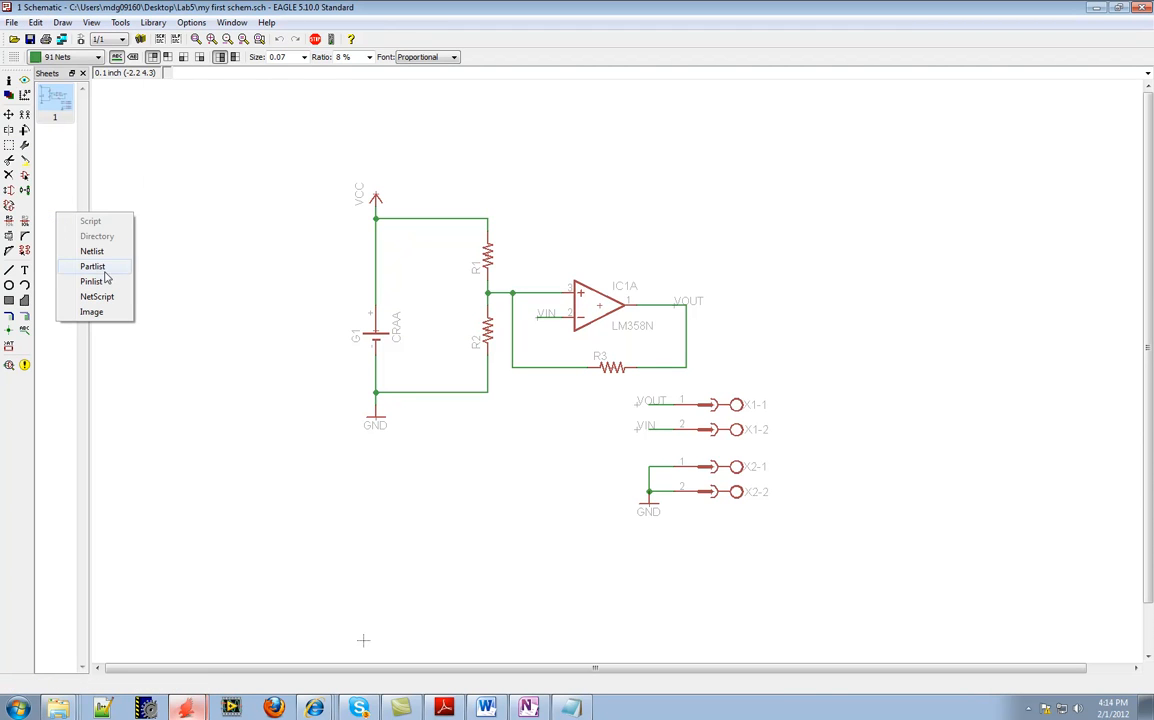
pyautogui.click(88, 311)
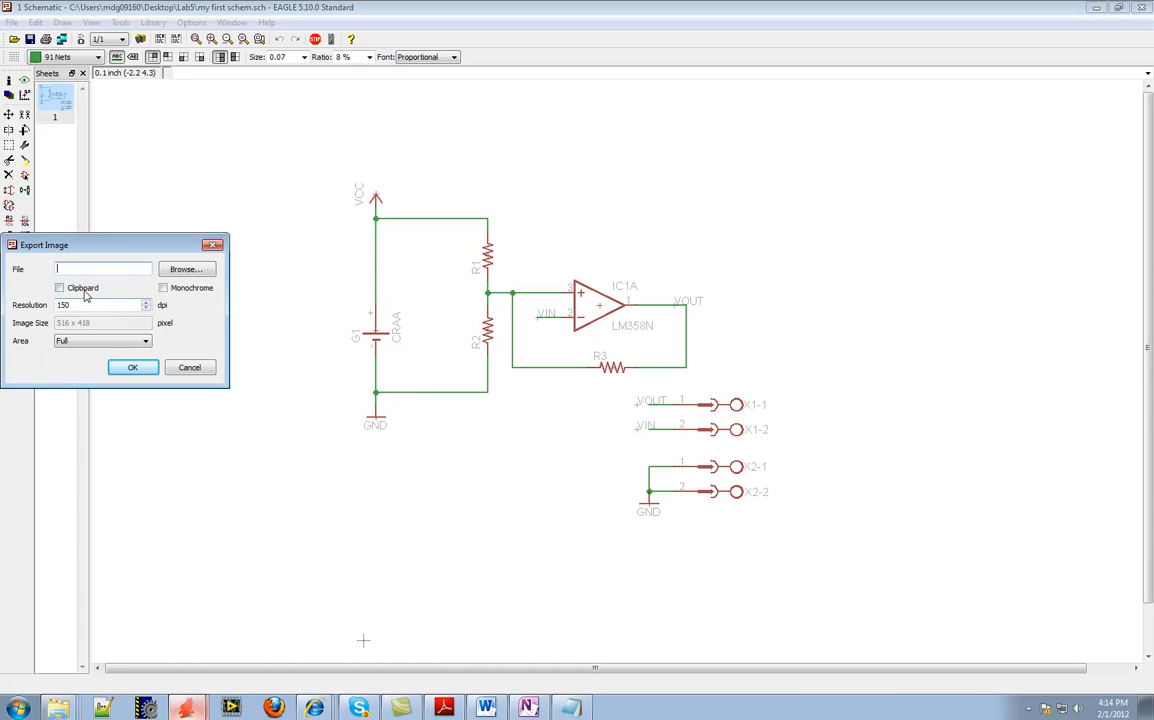
pyautogui.click(60, 288)
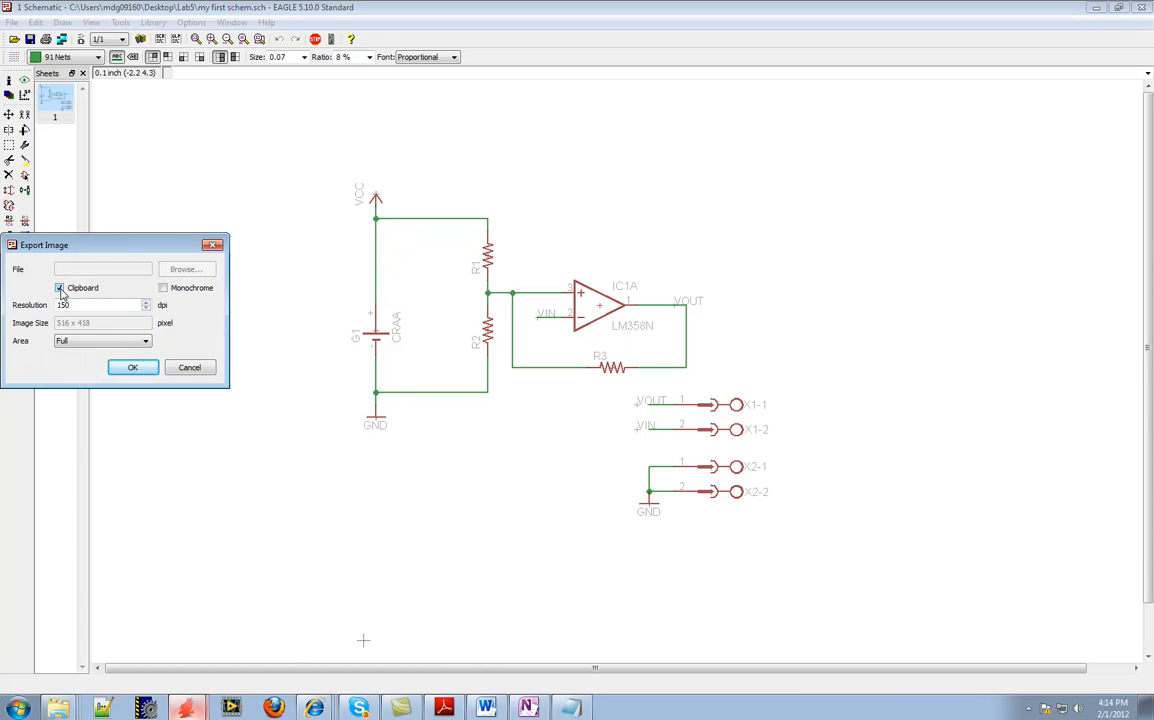
pyautogui.click(132, 367)
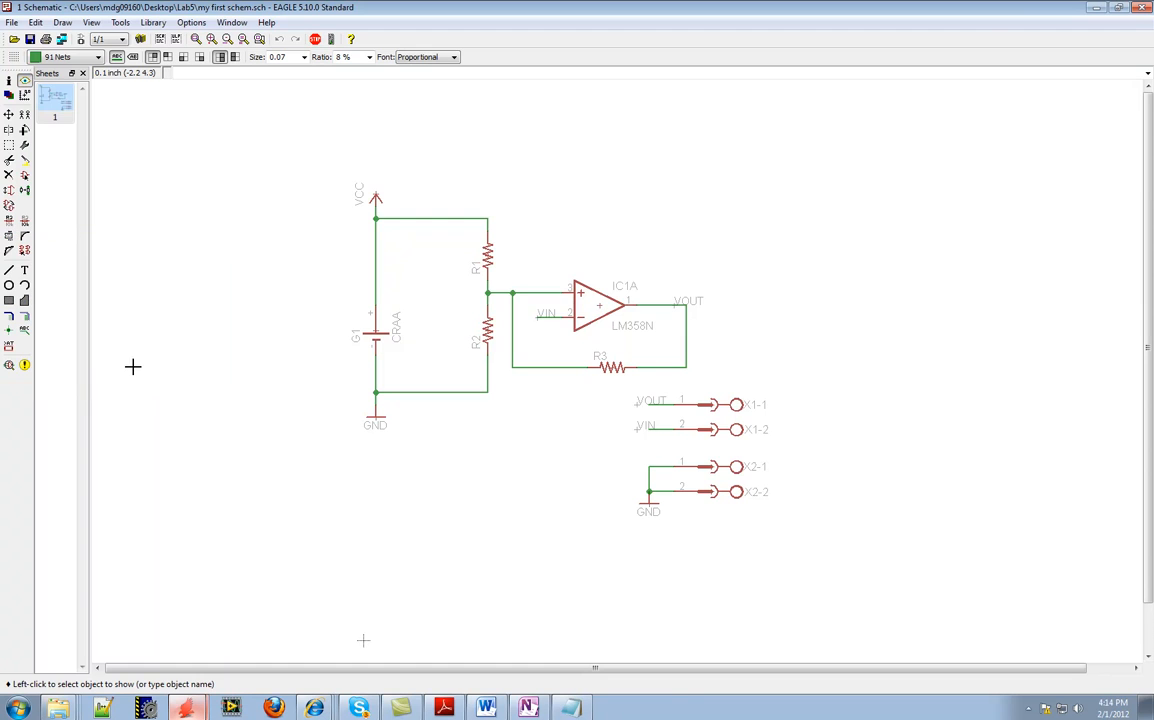
# Switch to the Lab5_Eagle_schematic Word document and paste the schematic image on a new line between the flashlight circuit and the Figure 1 caption
pyautogui.click(486, 707)
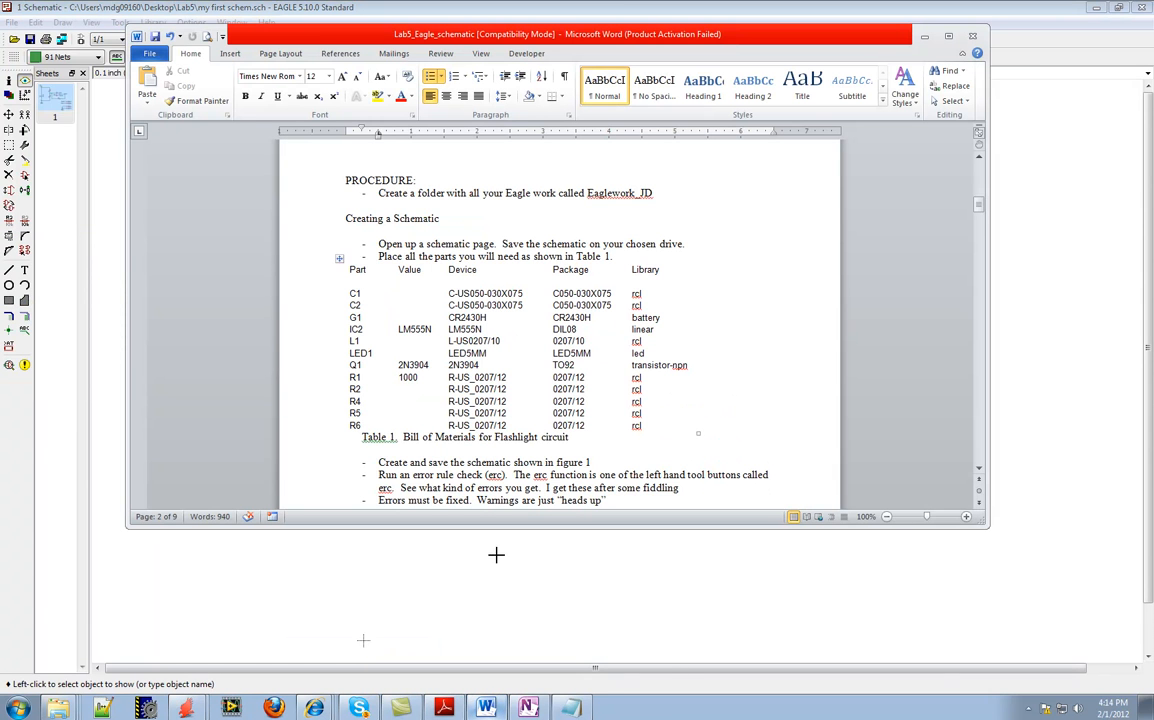
pyautogui.scroll(-5, 446, 230)
pyautogui.scroll(10, 634, 330)
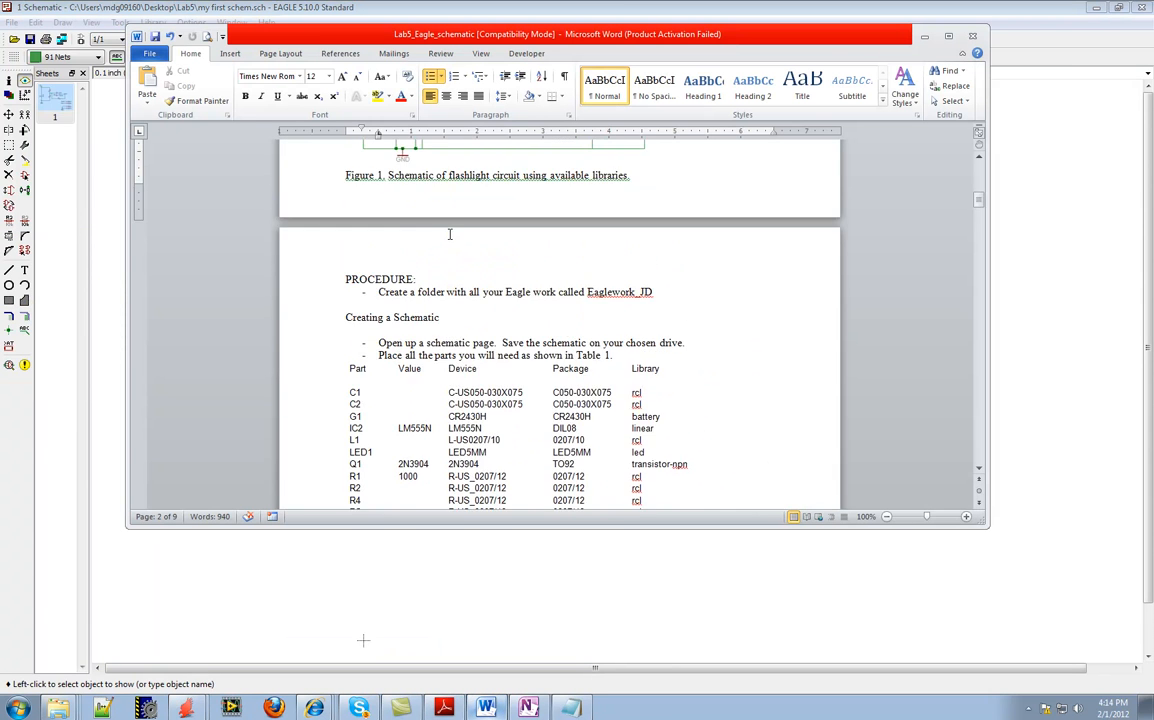
pyautogui.click(667, 301)
pyautogui.click(709, 302)
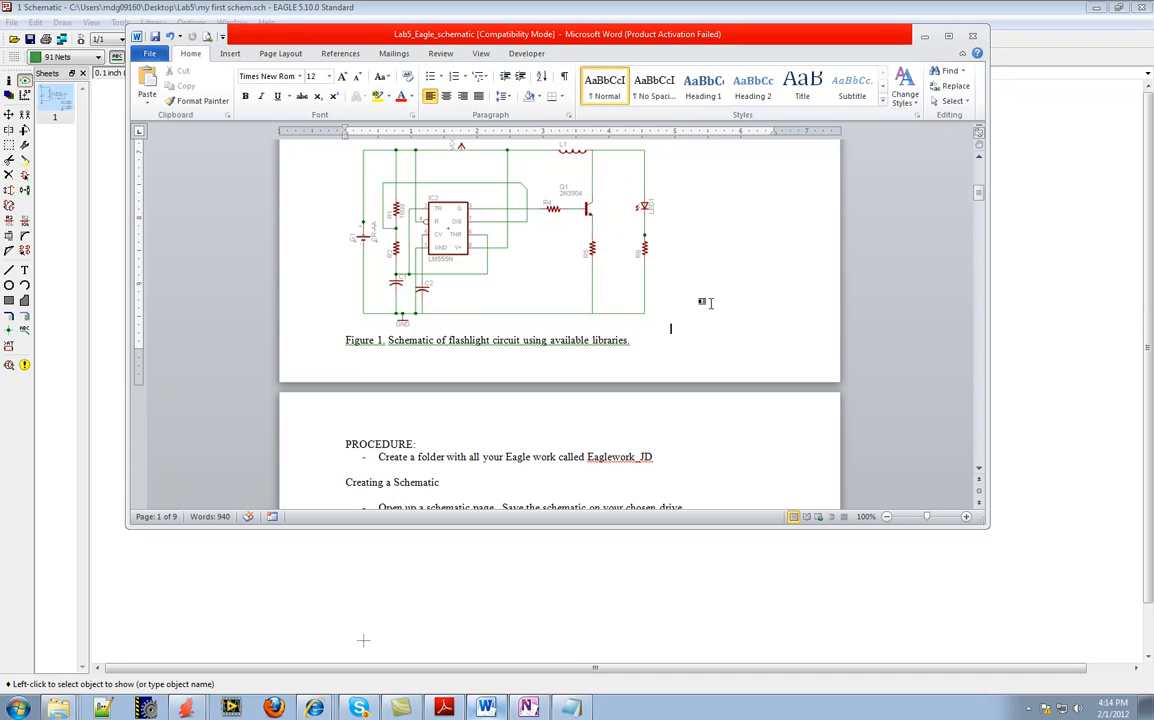
pyautogui.press('Return')
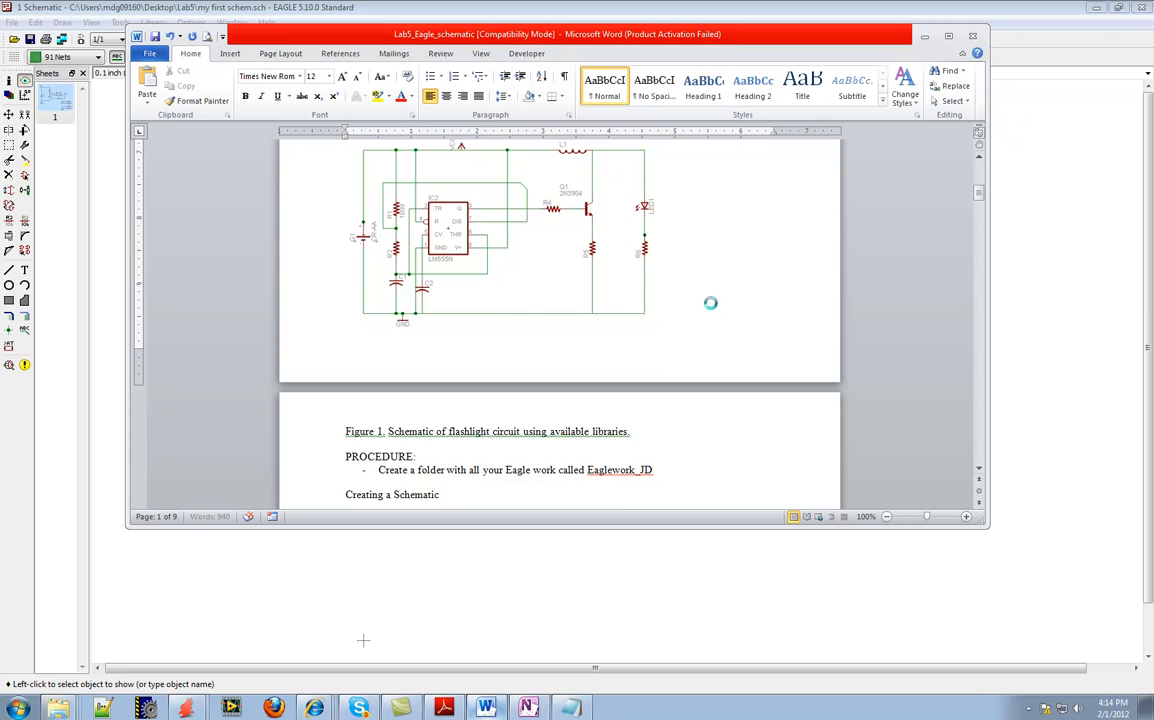
pyautogui.hotkey('ctrl', 'v')
pyautogui.click(585, 342)
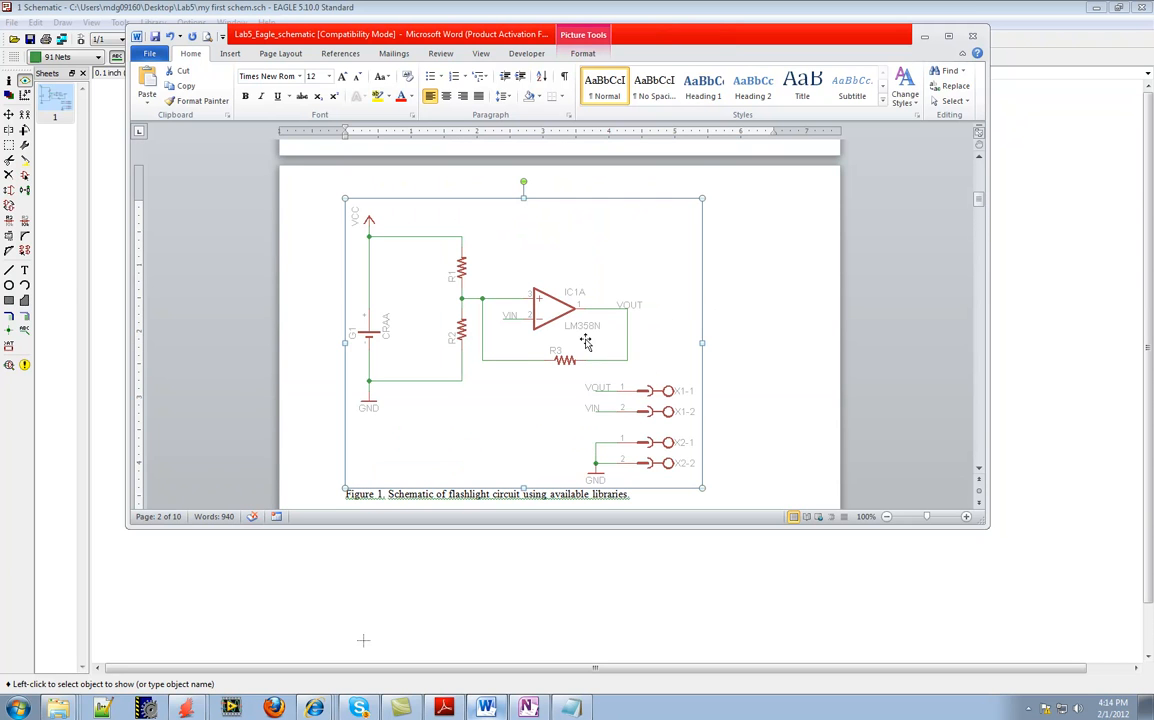
# Shrink the pasted schematic picture proportionally, and delete it from the document
pyautogui.moveTo(702, 487); pyautogui.dragTo(628, 428)
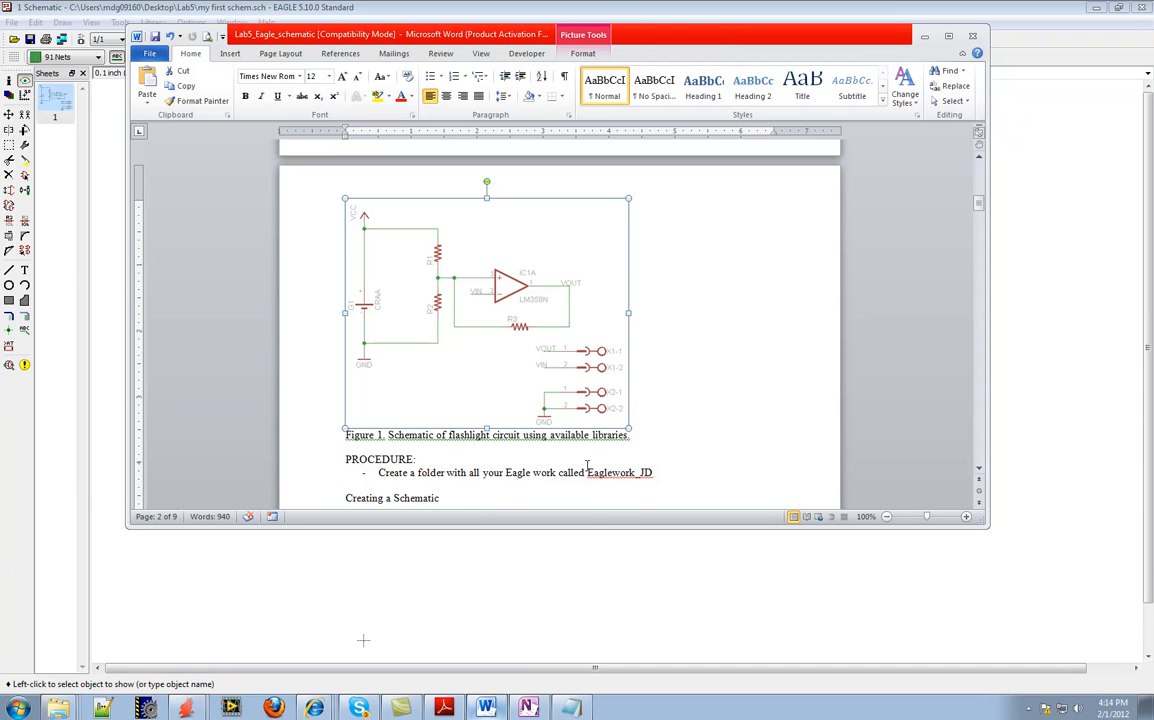
pyautogui.press('Delete')
pyautogui.scroll(4, 467, 352)
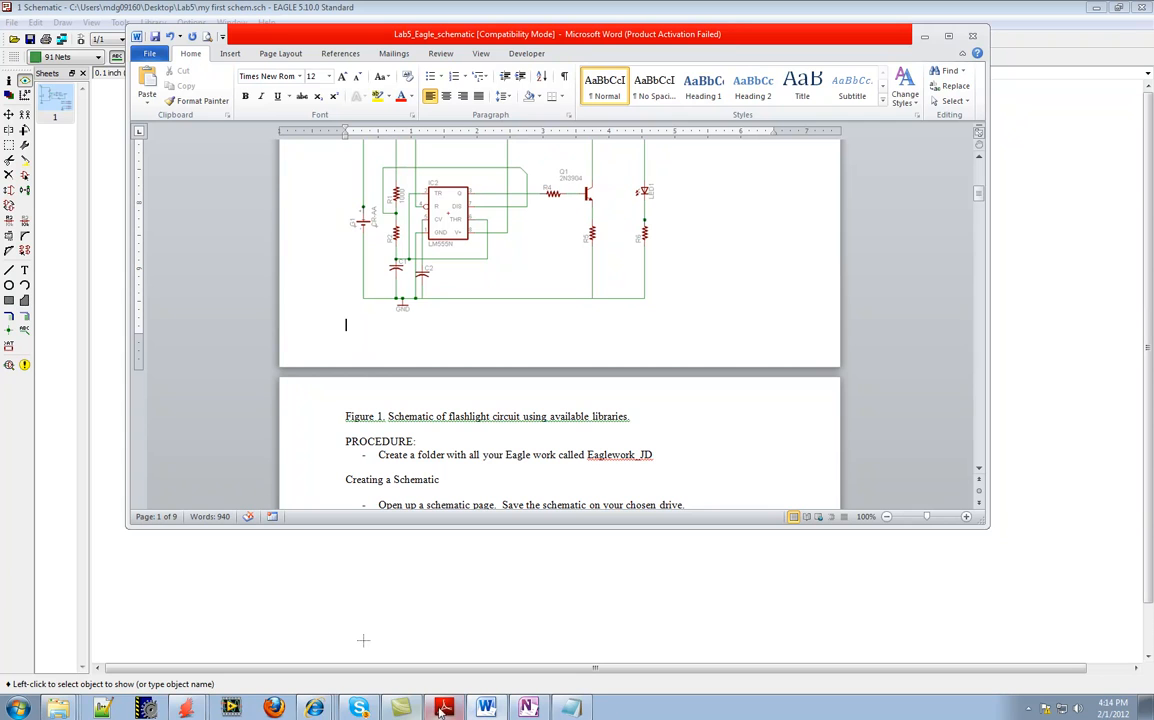
pyautogui.click(193, 710)
pyautogui.click(172, 636)
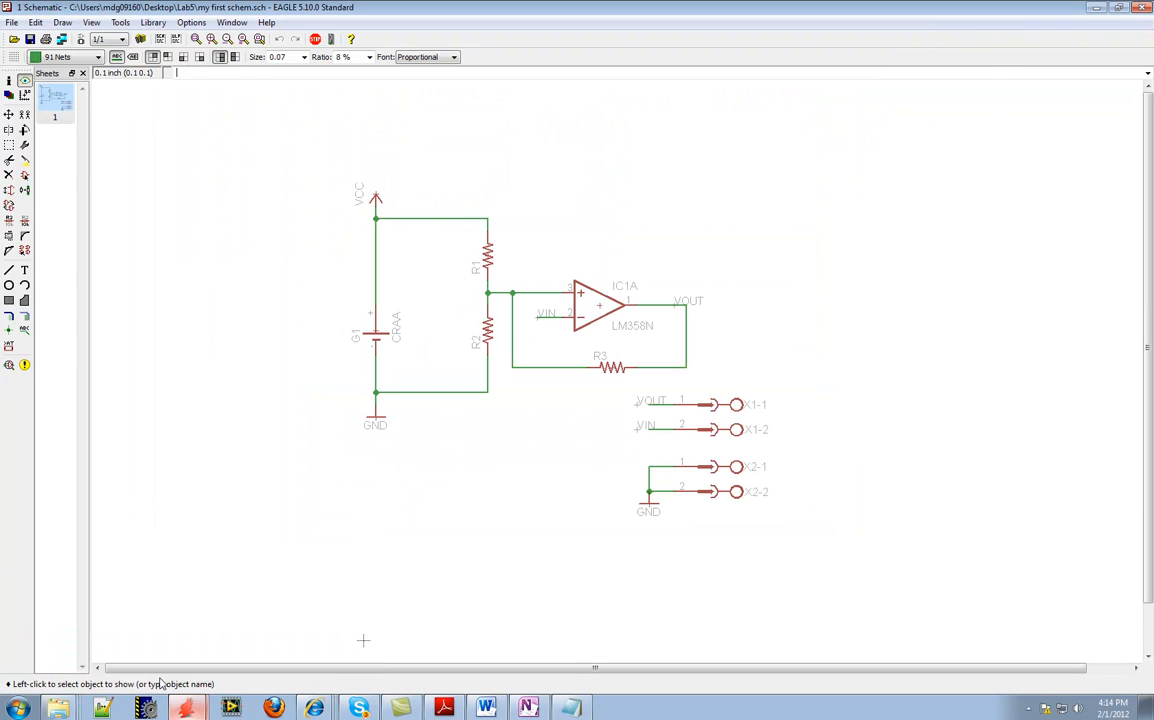
pyautogui.click(12, 21)
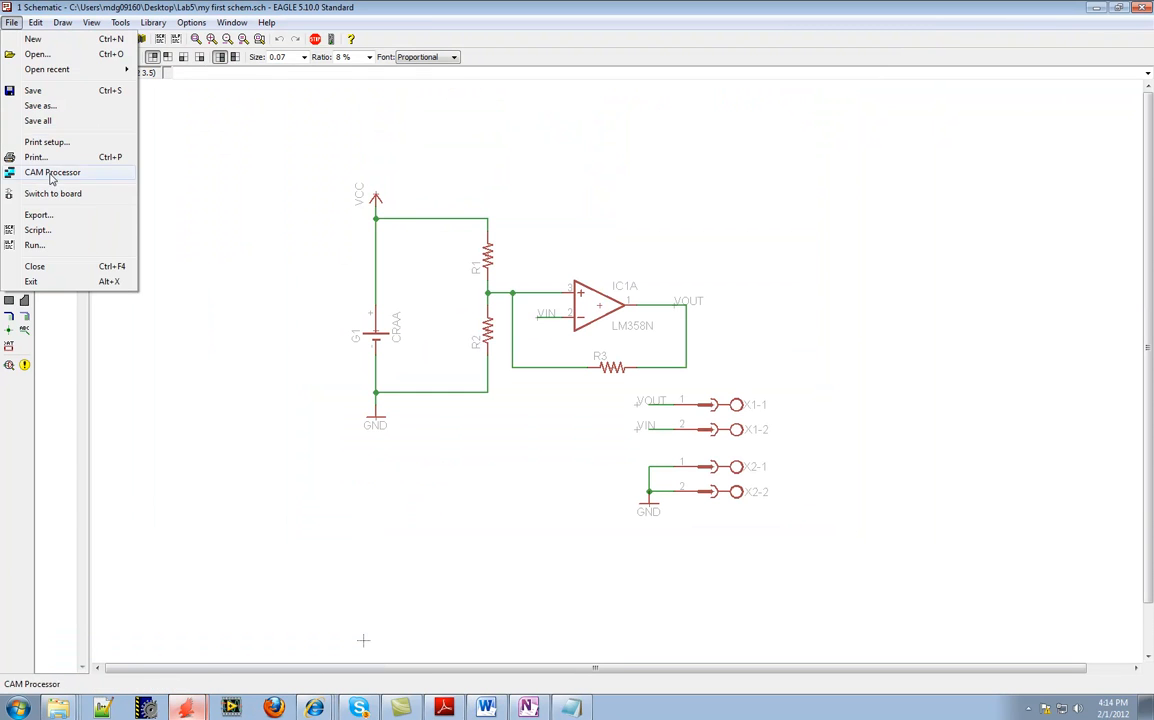
pyautogui.click(50, 218)
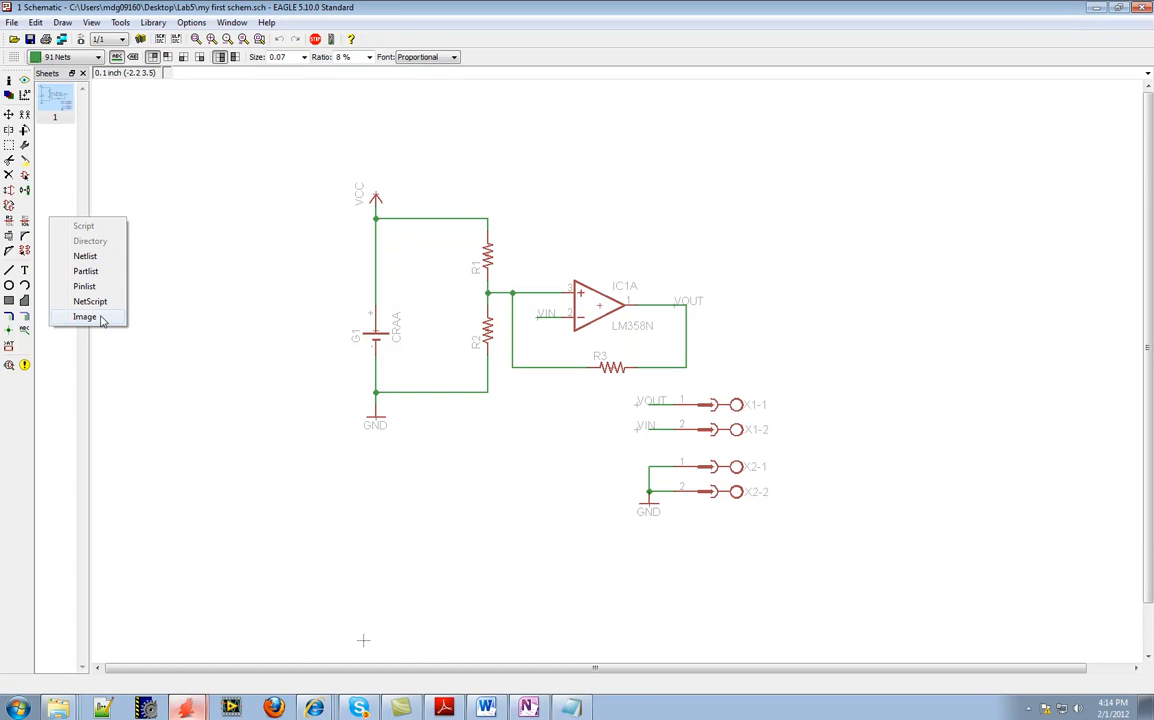
pyautogui.moveTo(398, 709)
pyautogui.moveTo(325, 711)
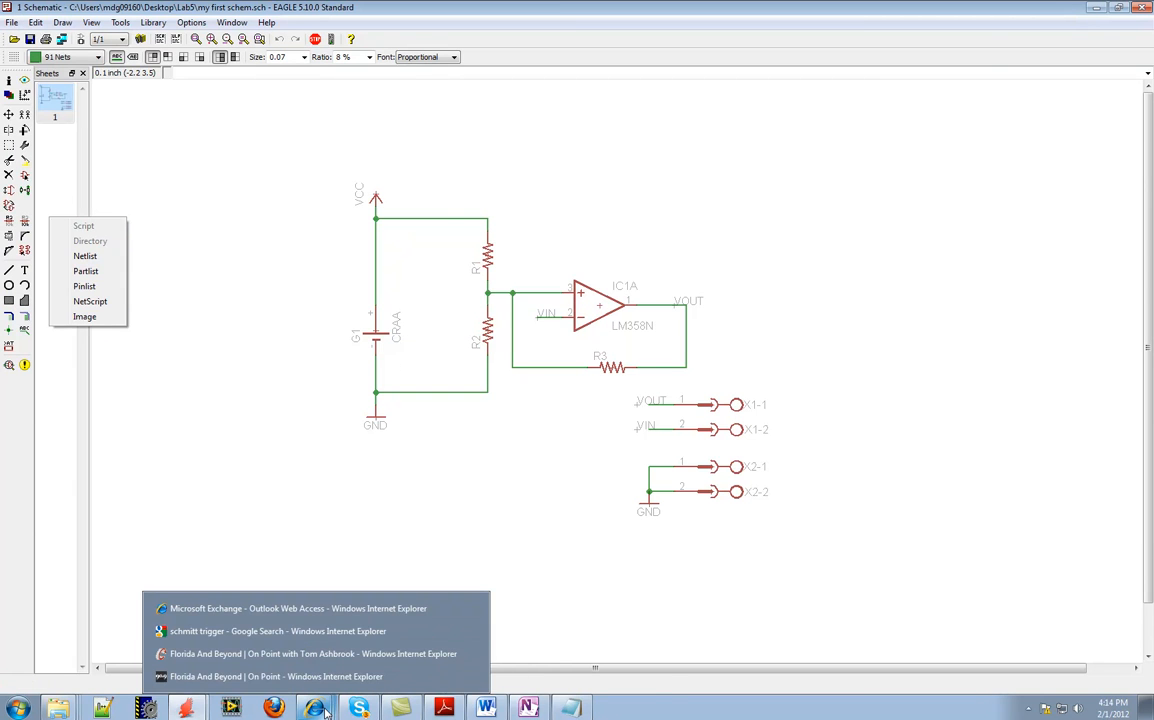
# Switch to the Word lab document, review its FAQs and Figure 1 objective, and highlight the FAQ about using a custom library
pyautogui.click(486, 708)
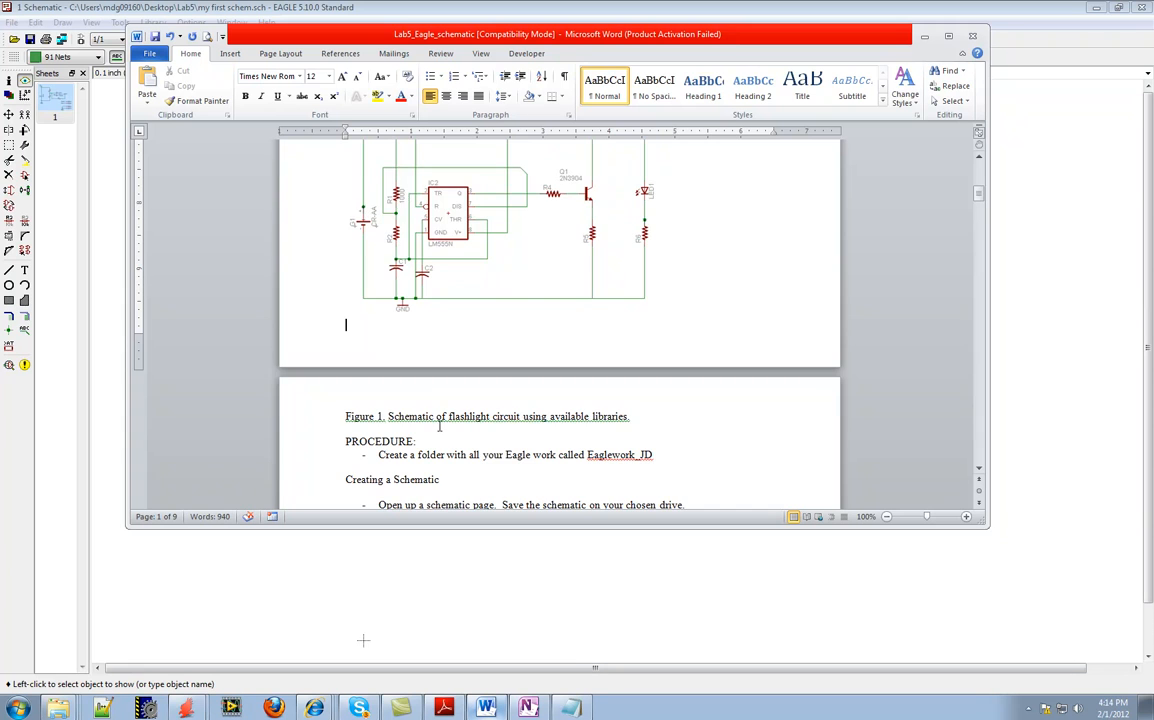
pyautogui.scroll(5, 437, 428)
pyautogui.scroll(2, 437, 428)
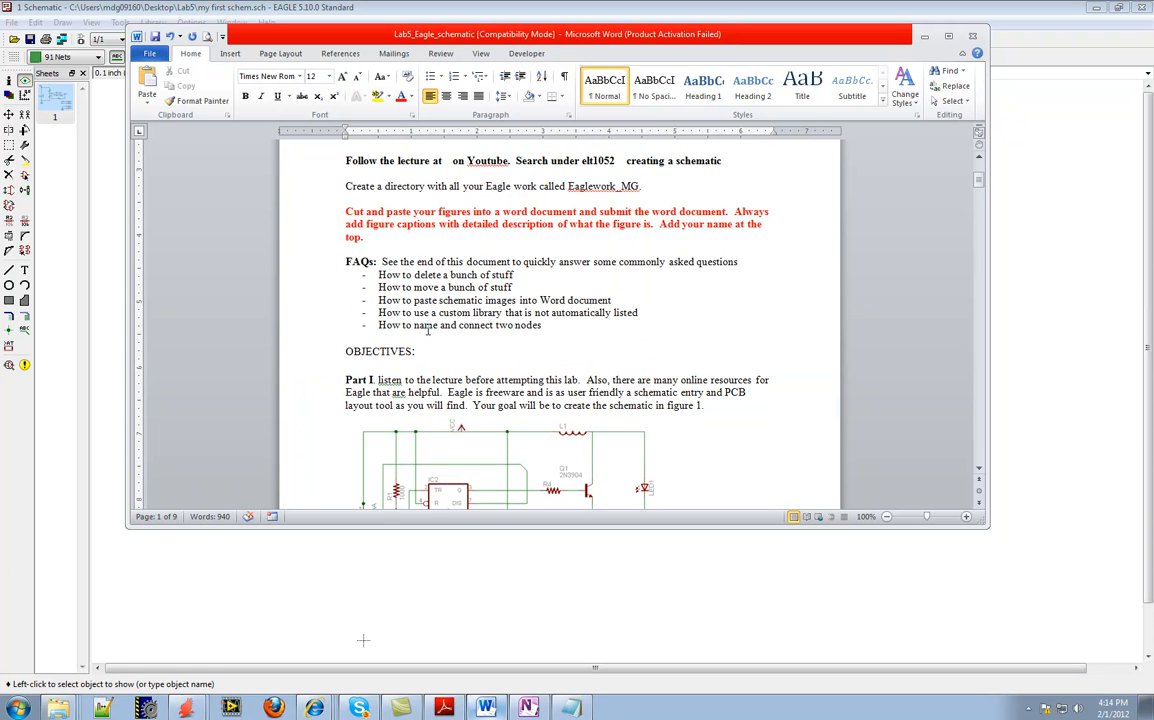
pyautogui.scroll(-3, 427, 331)
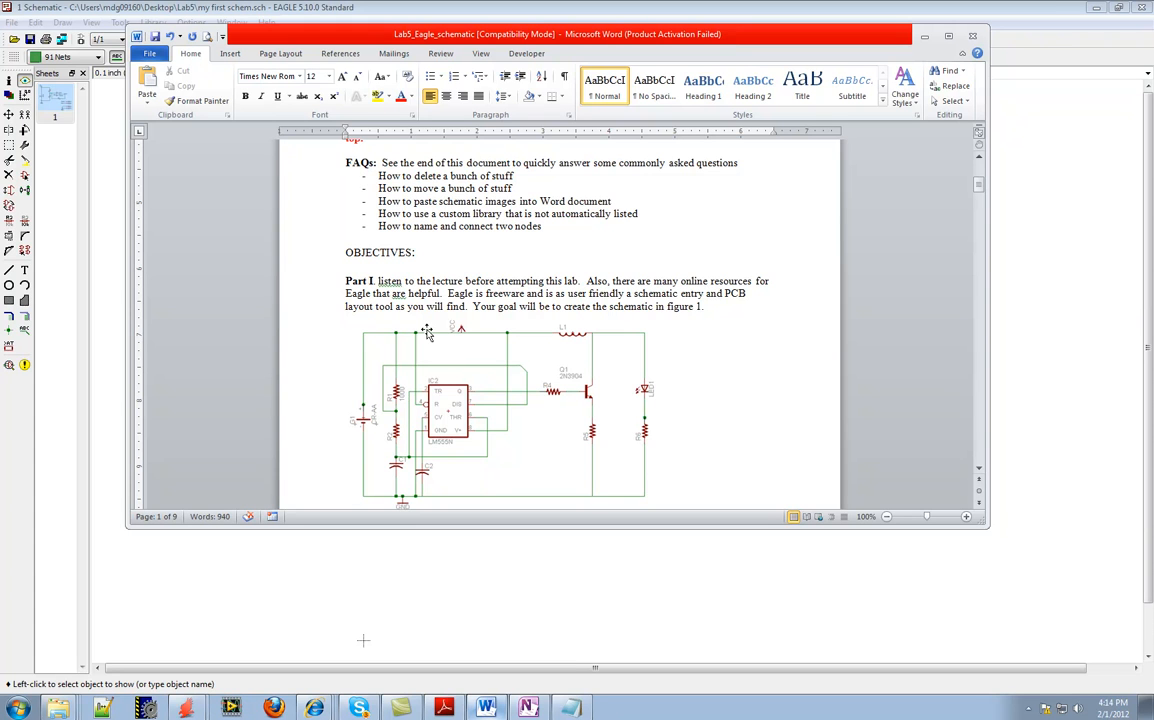
pyautogui.scroll(-2, 426, 333)
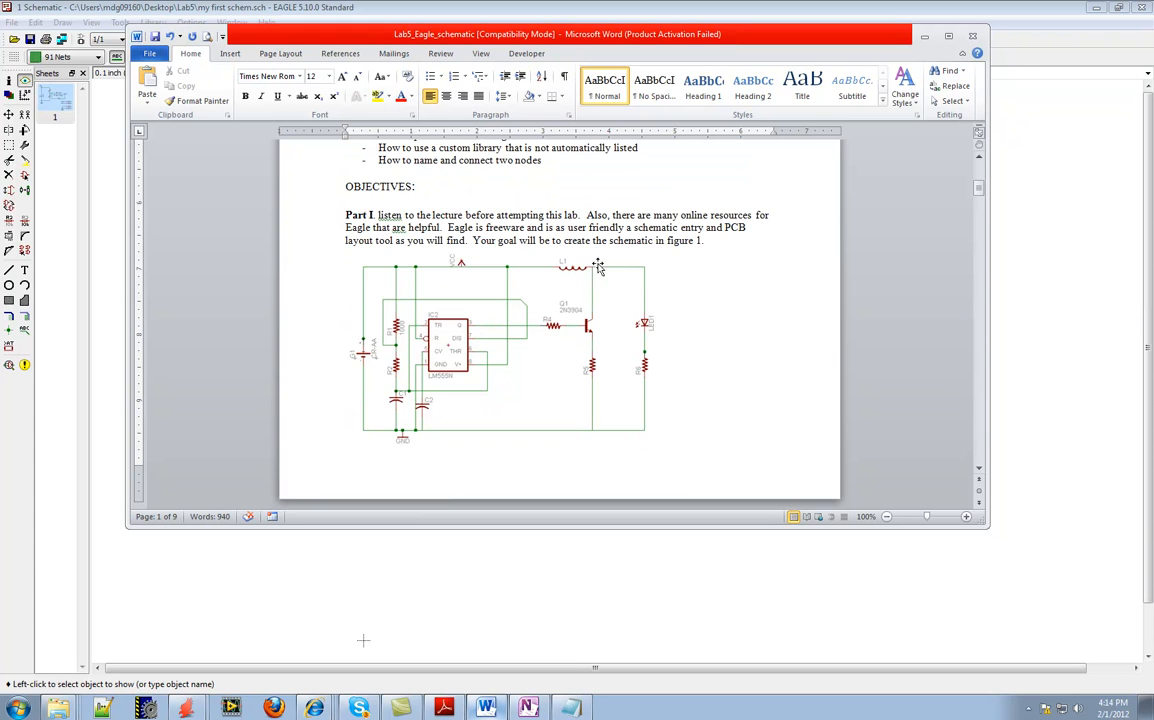
pyautogui.scroll(3, 579, 270)
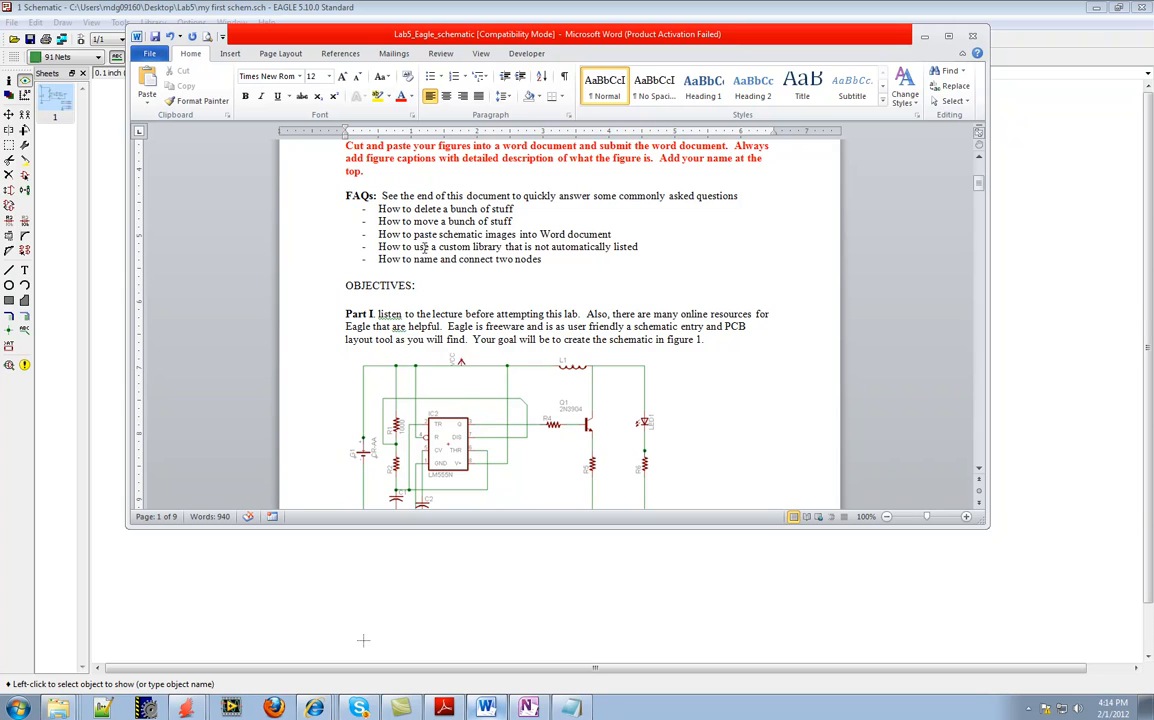
pyautogui.moveTo(380, 246); pyautogui.dragTo(645, 246)
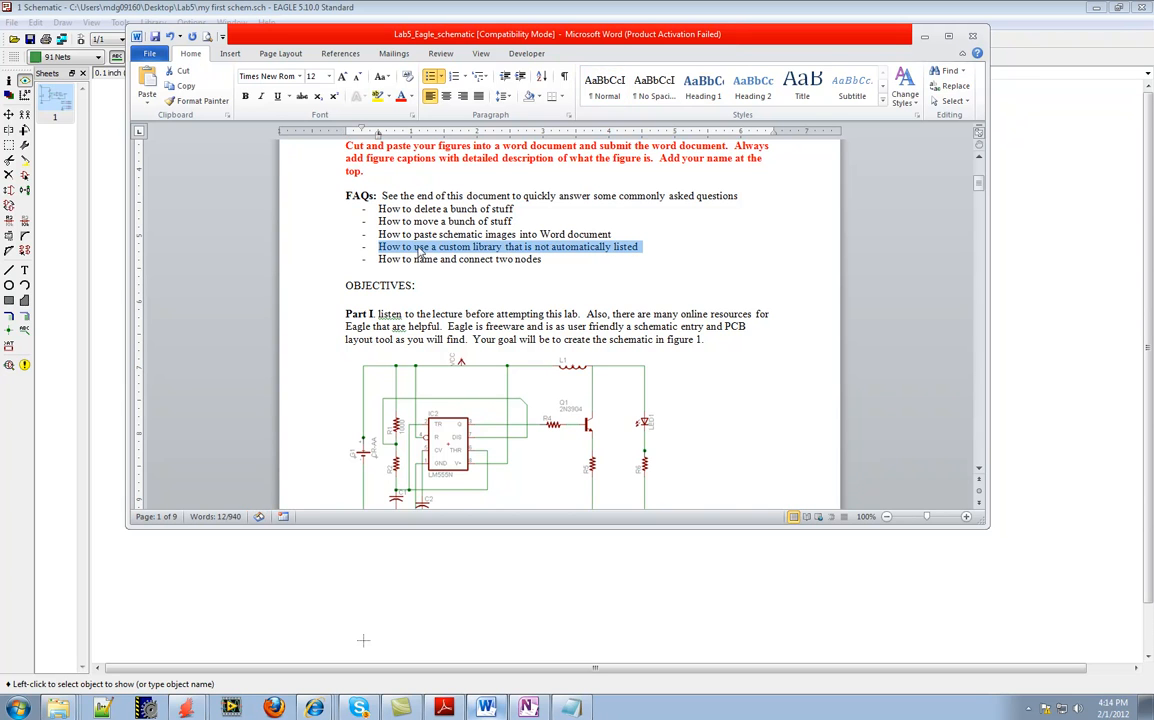
# Switch to the EAGLE schematic, inspect the collapsed supply1 and supply2 libraries in the Add part dialog, and close it without adding anything
pyautogui.moveTo(186, 707)
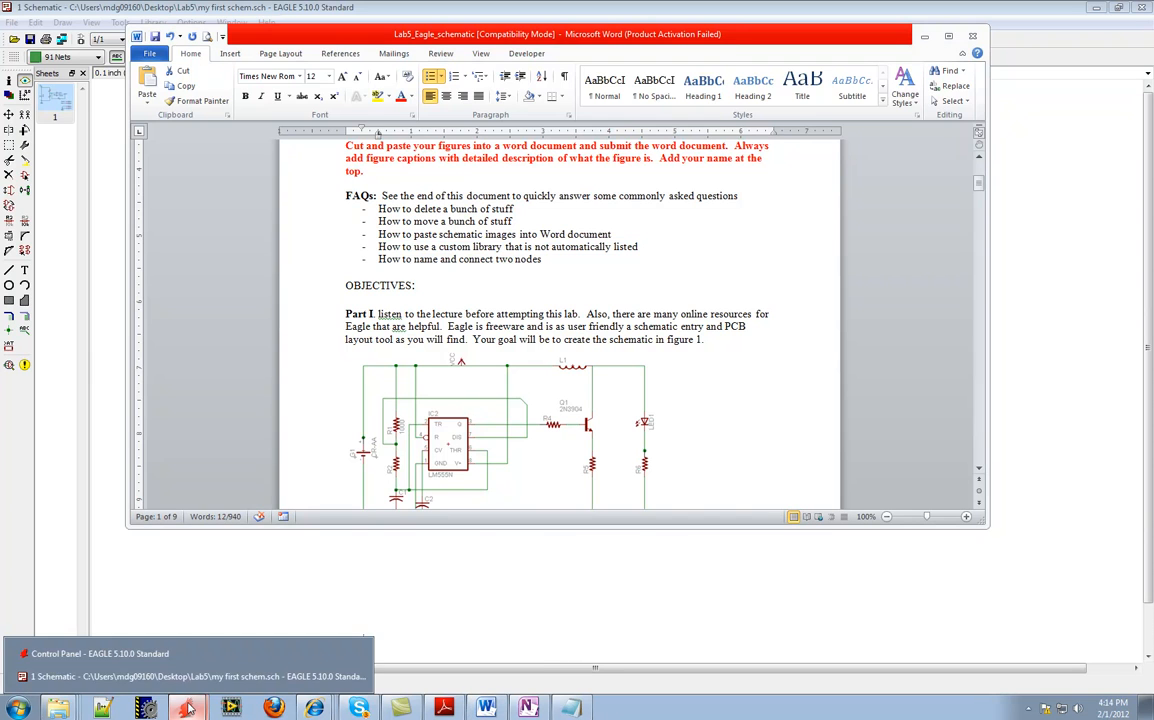
pyautogui.click(172, 628)
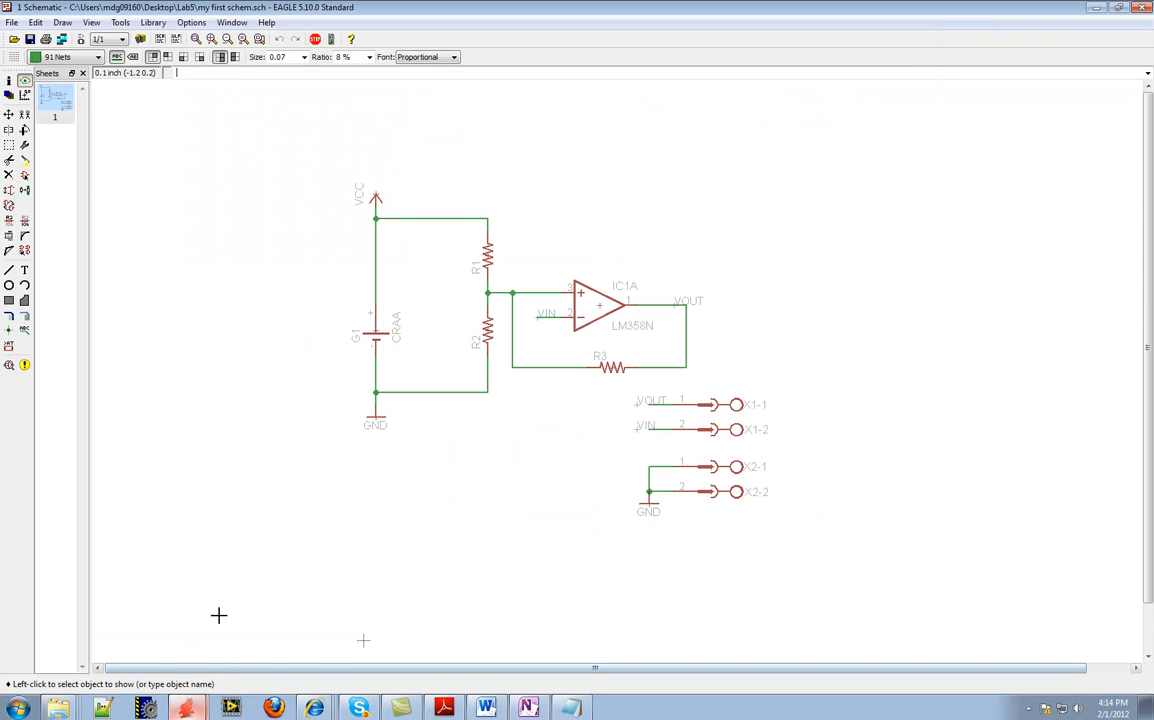
pyautogui.click(25, 175)
pyautogui.click(30, 130)
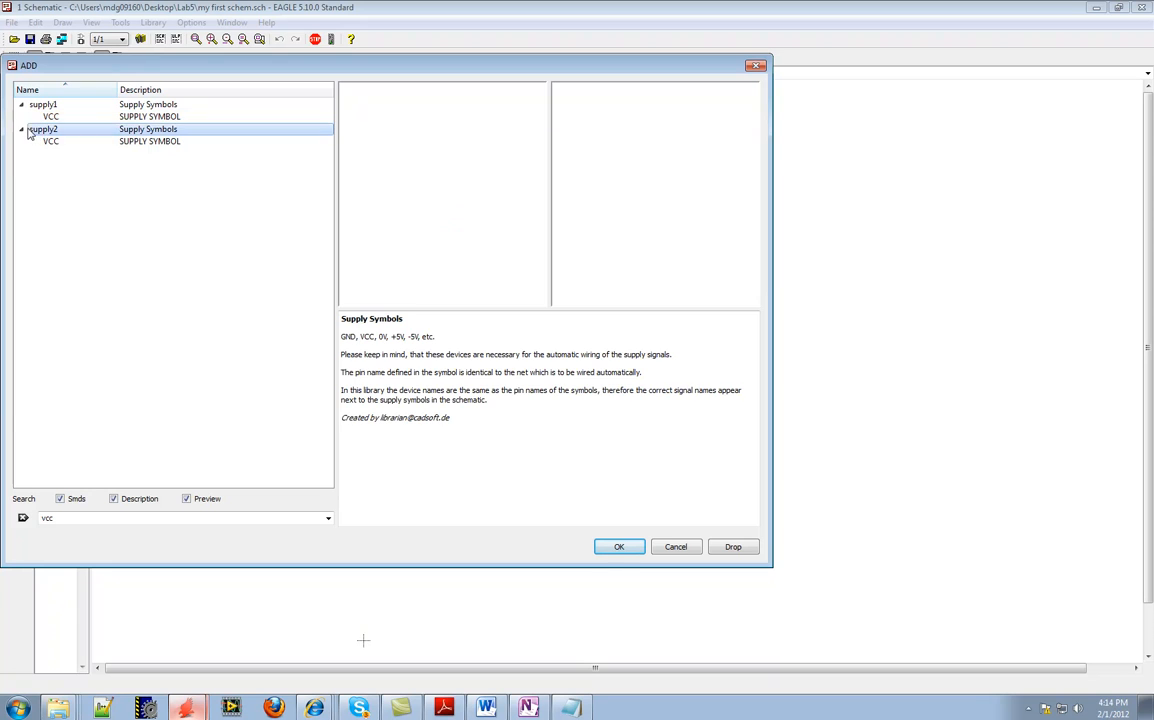
pyautogui.click(21, 104)
pyautogui.click(22, 117)
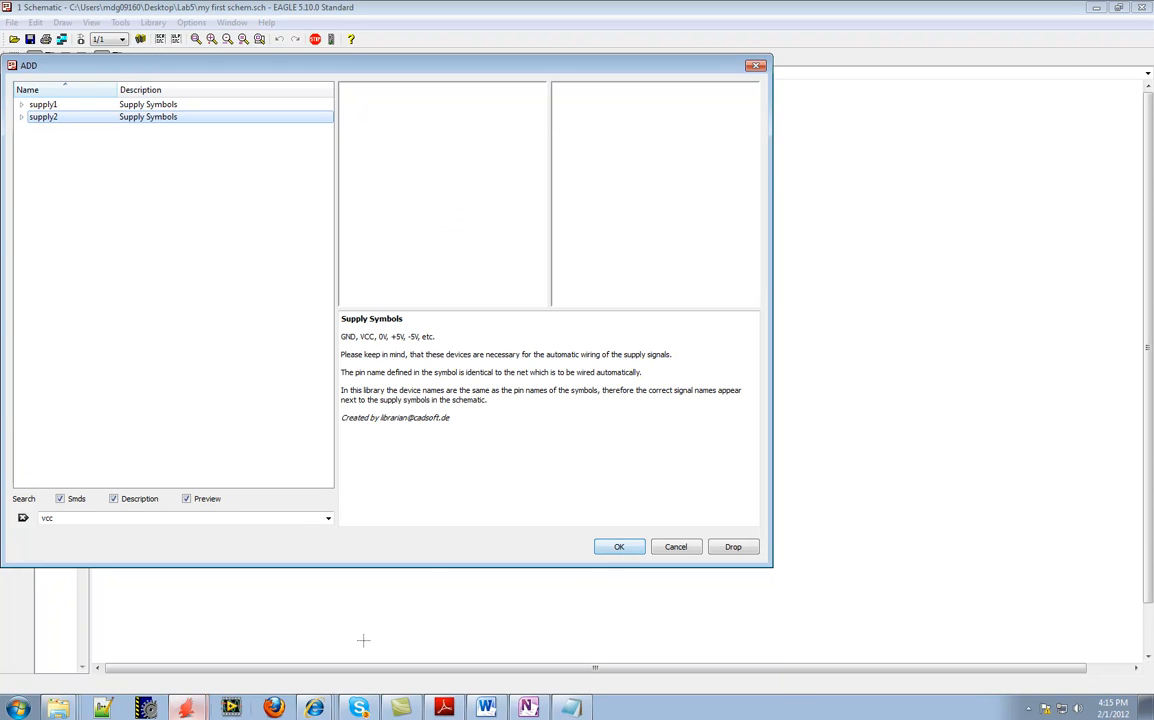
pyautogui.click(677, 549)
# Clear the desktop by minimizing the EAGLE, Word and Lab5 folder windows and closing the Notepad parts list
pyautogui.click(1096, 8)
pyautogui.click(927, 42)
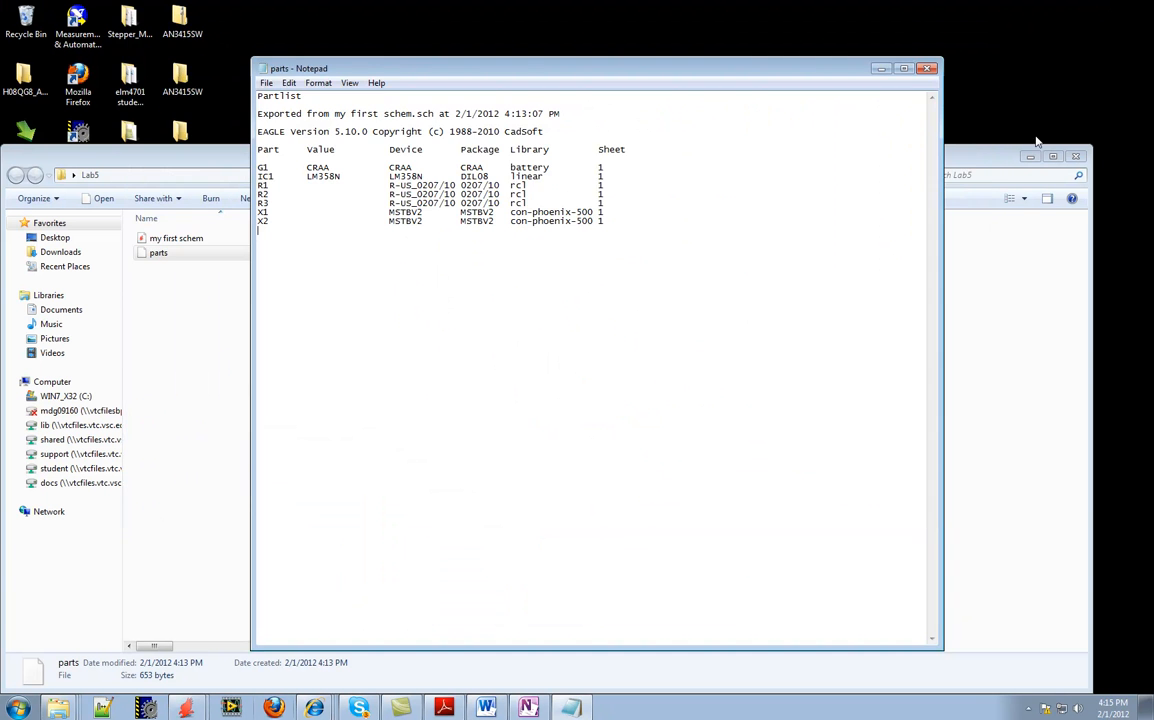
pyautogui.click(1030, 156)
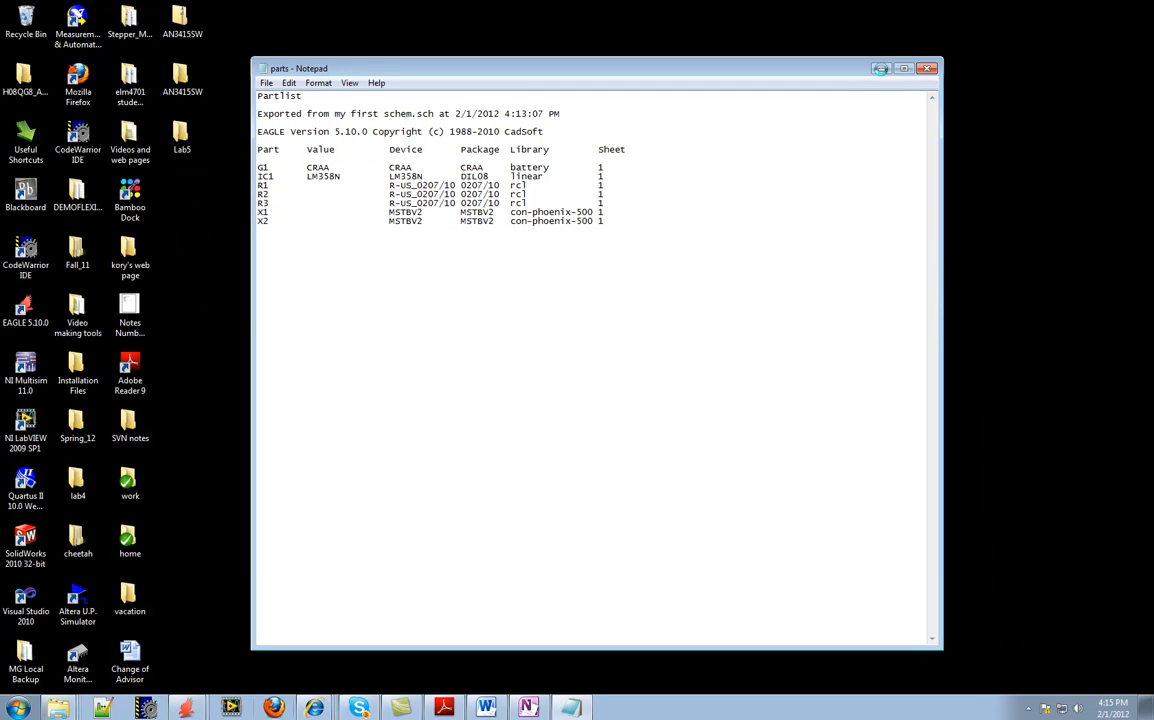
pyautogui.click(928, 69)
# Browse from the desktop's Spring_12 folder through elt2720_class and PCB materials to the Flashlight_board folder to view its library files
pyautogui.doubleClick(77, 428)
pyautogui.doubleClick(177, 326)
pyautogui.click(175, 284)
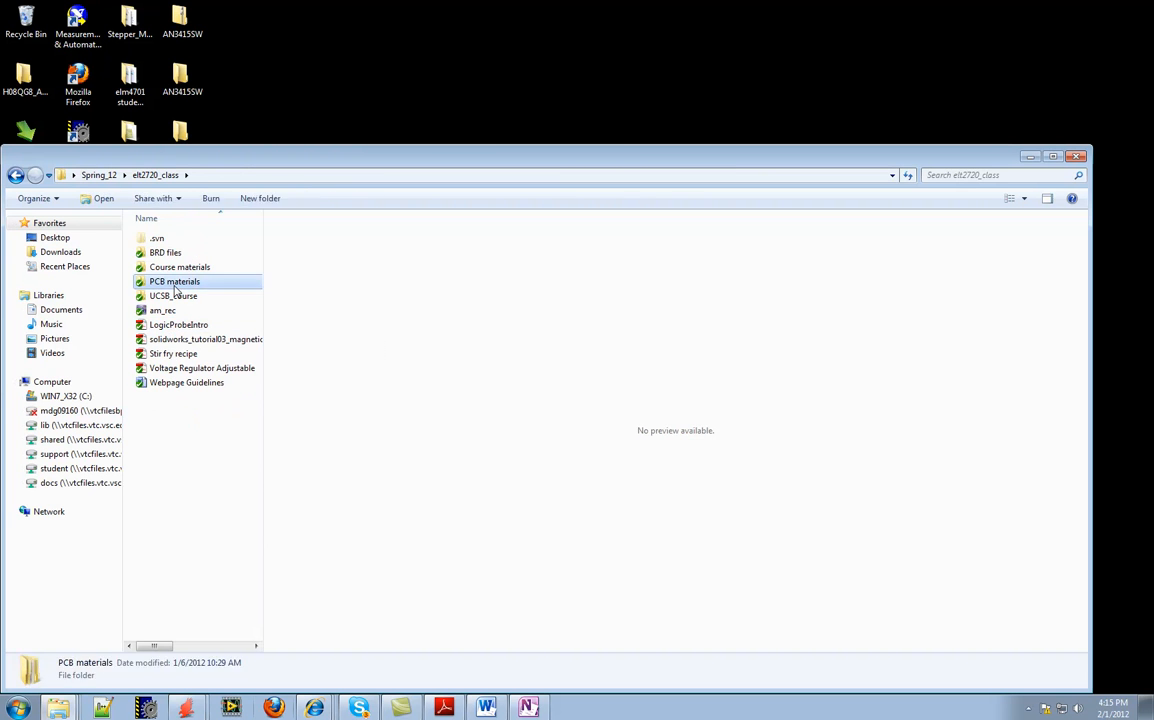
pyautogui.doubleClick(175, 284)
pyautogui.click(193, 253)
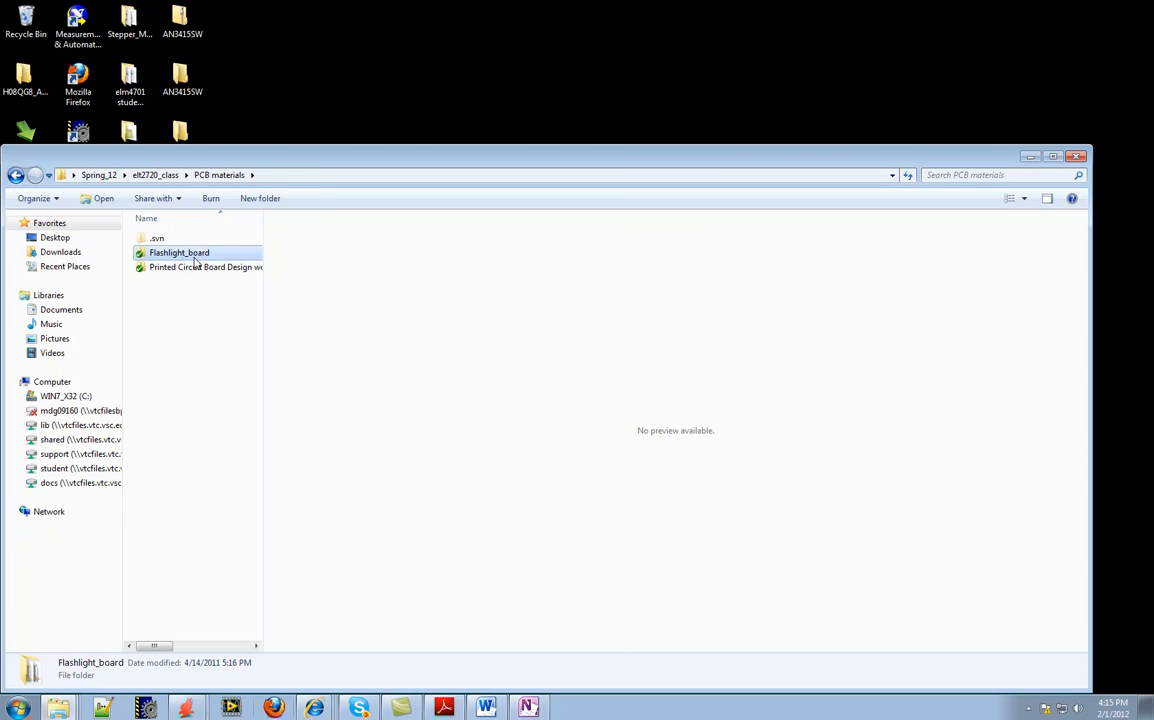
pyautogui.doubleClick(193, 254)
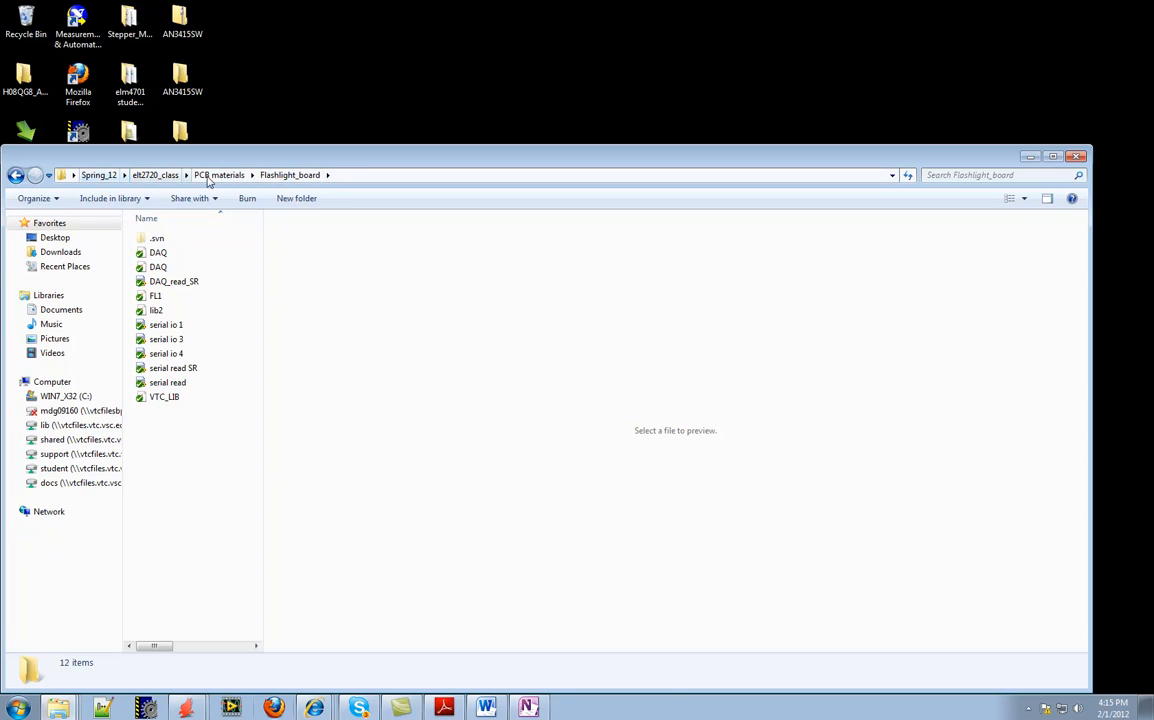
# Switch to the EAGLE schematic and load the VTC_LIB library from the desktop's Spring_12 > elt2720_class > PCB materials > Flashlight_board folder
pyautogui.moveTo(487, 708)
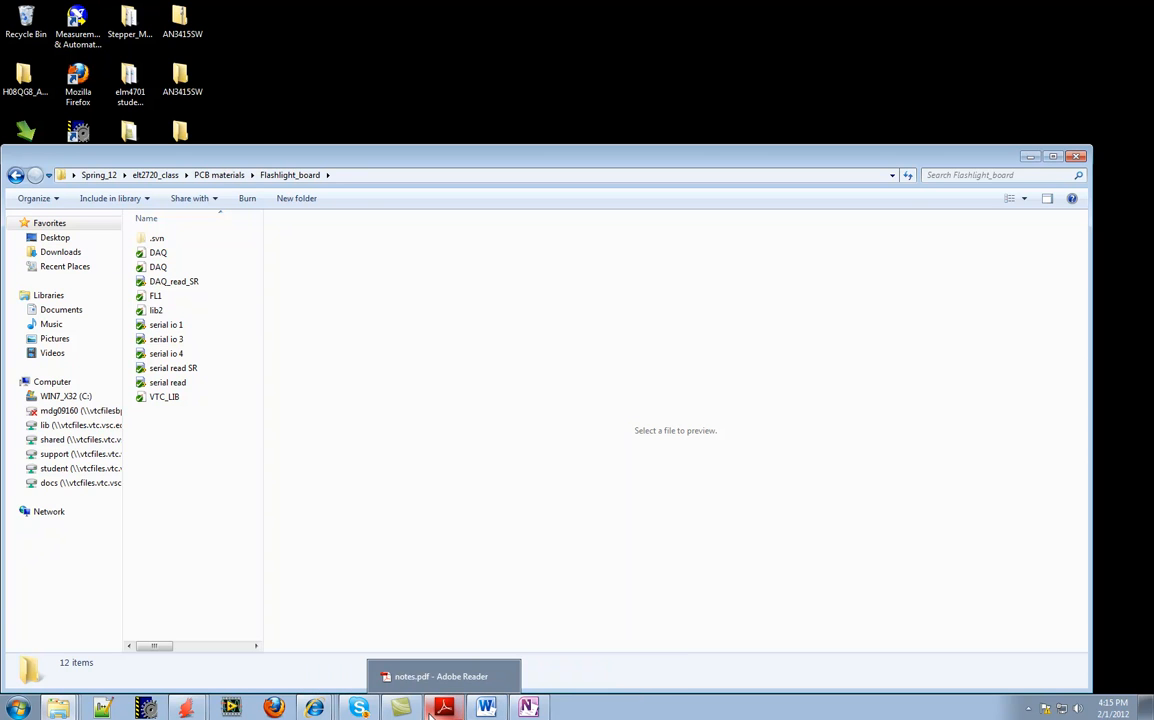
pyautogui.moveTo(198, 710)
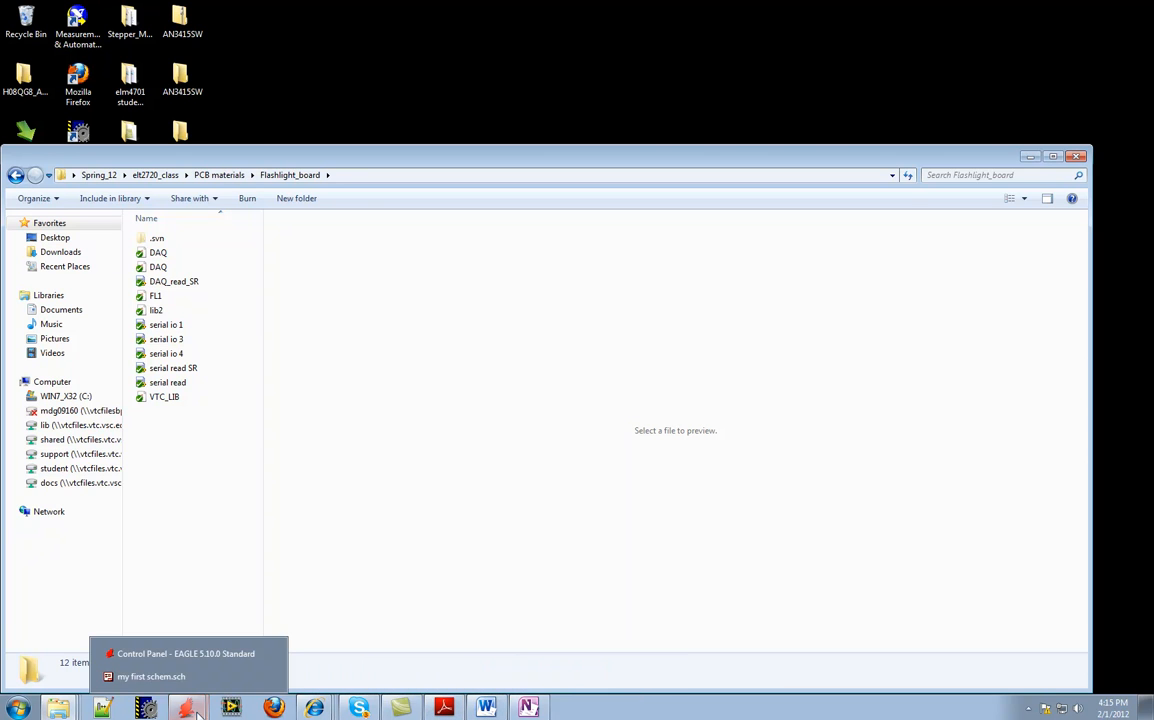
pyautogui.click(151, 676)
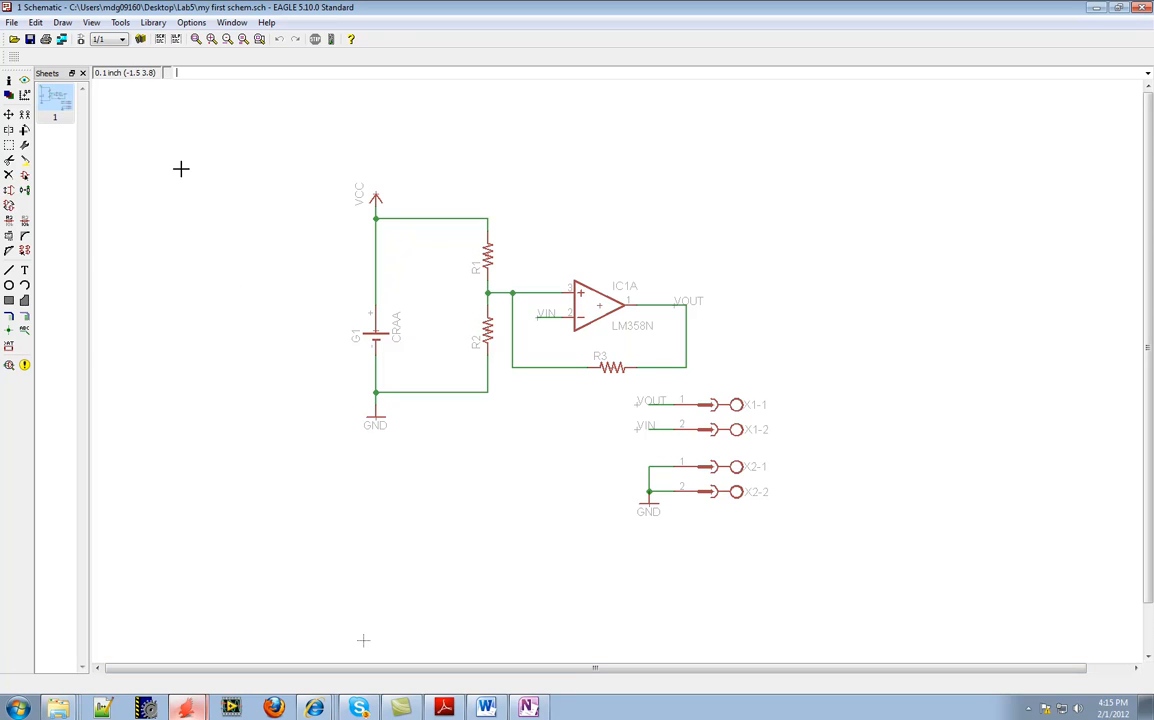
pyautogui.click(153, 23)
pyautogui.click(168, 38)
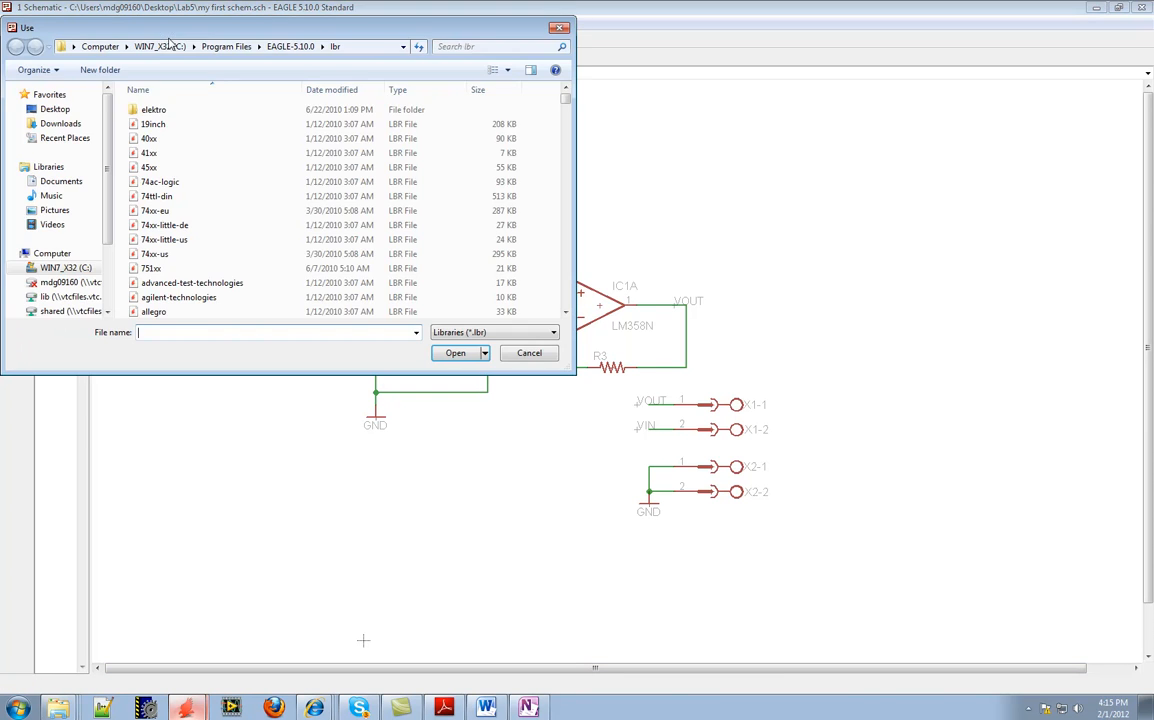
pyautogui.click(70, 110)
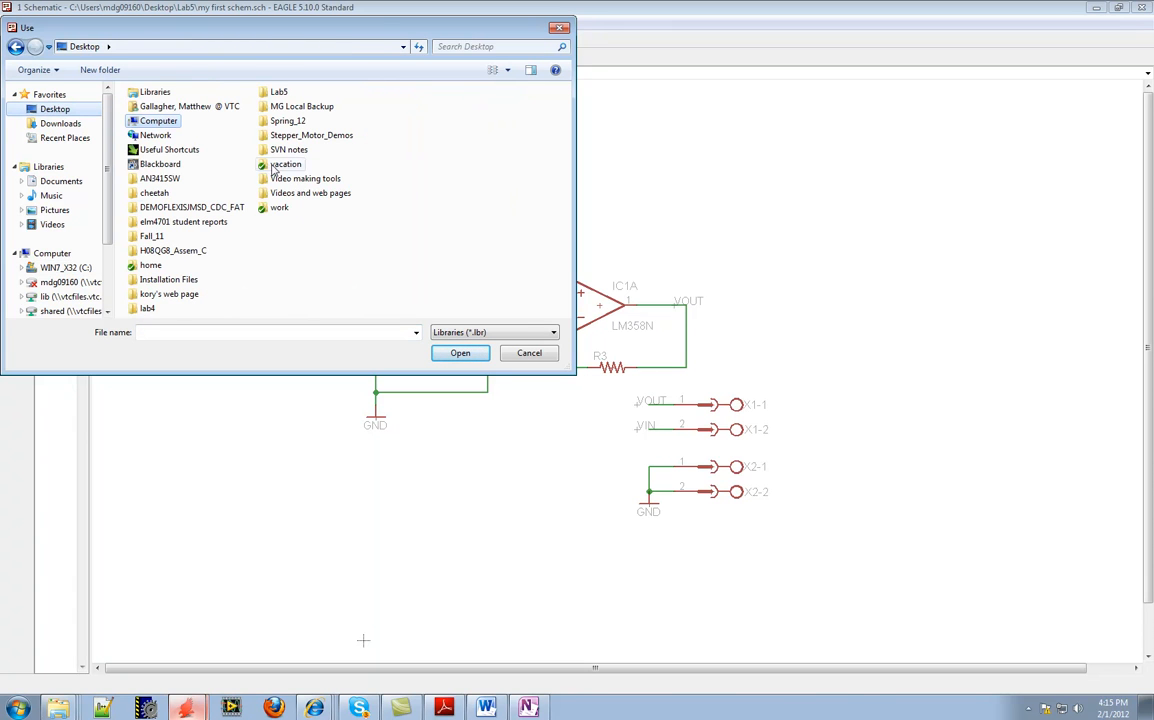
pyautogui.doubleClick(287, 121)
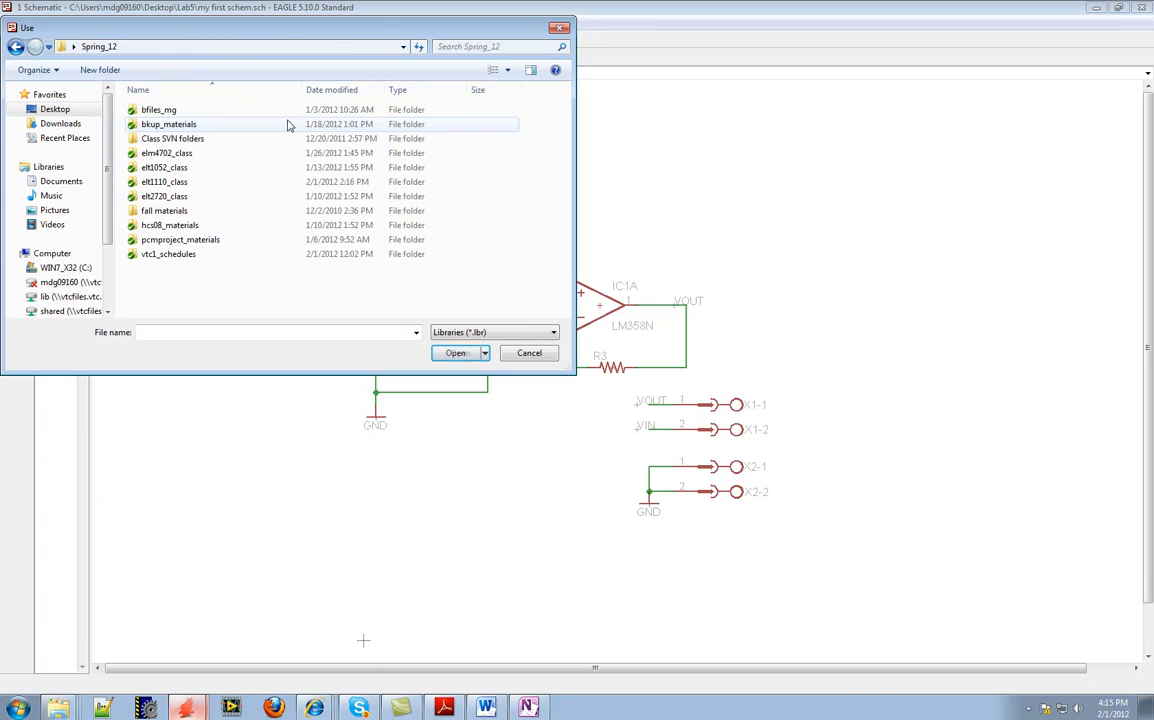
pyautogui.doubleClick(163, 197)
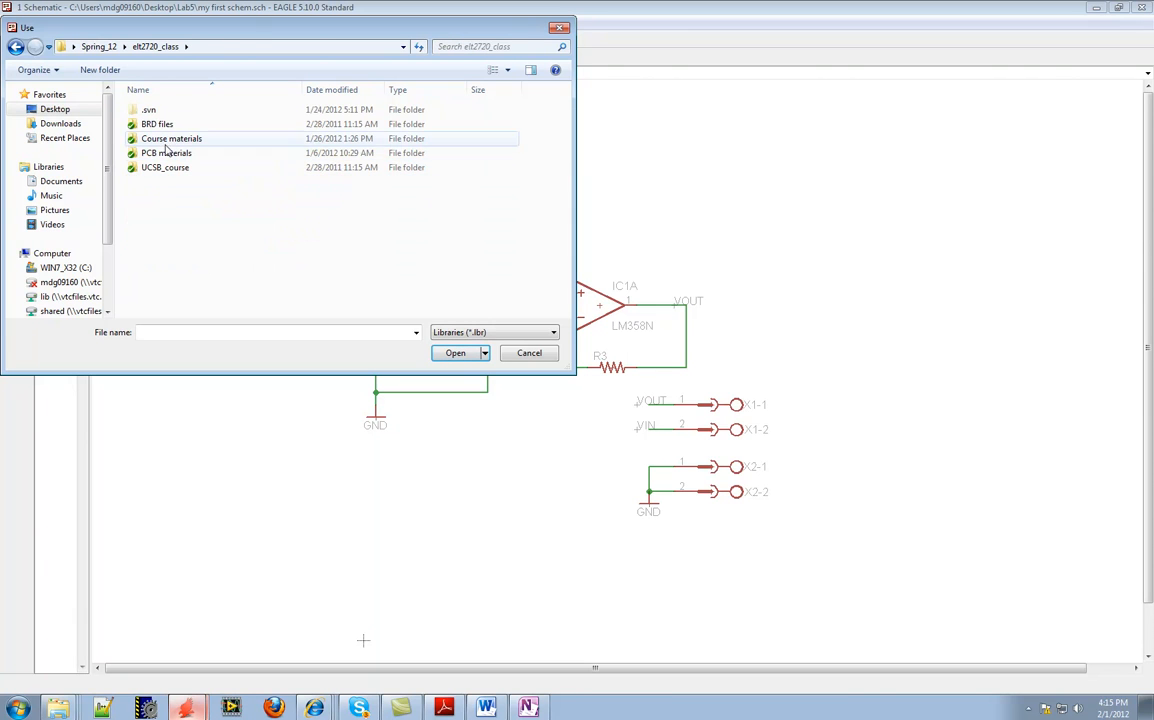
pyautogui.doubleClick(158, 153)
pyautogui.doubleClick(167, 126)
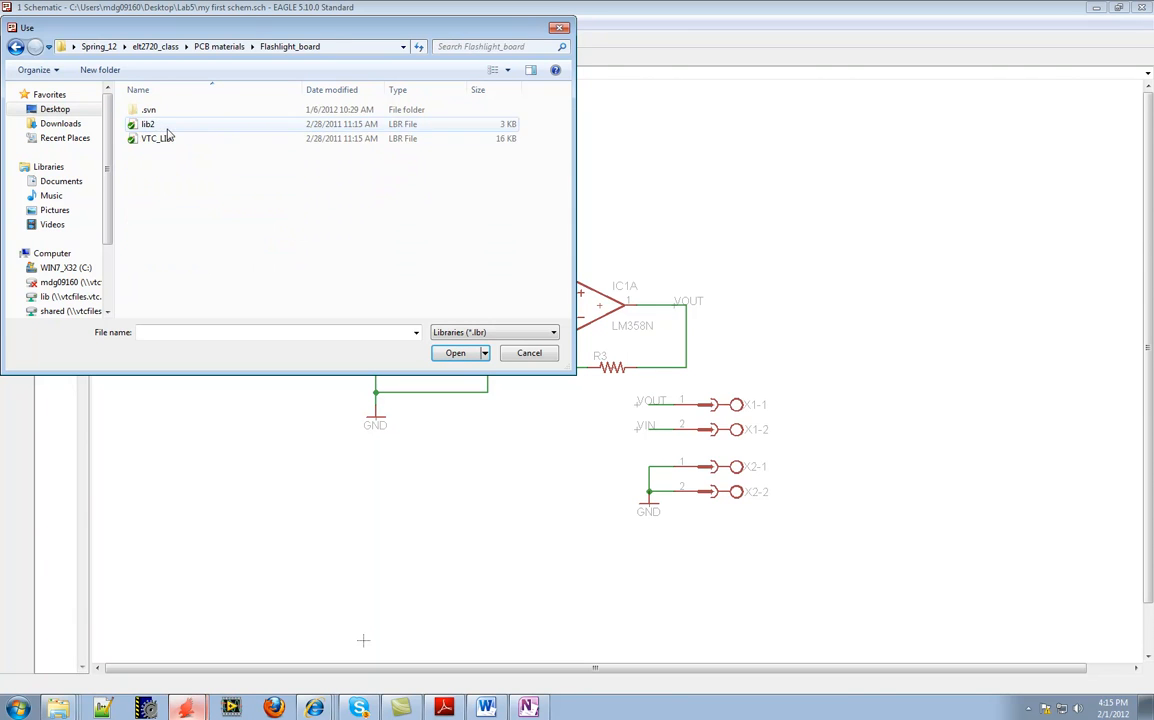
pyautogui.click(156, 141)
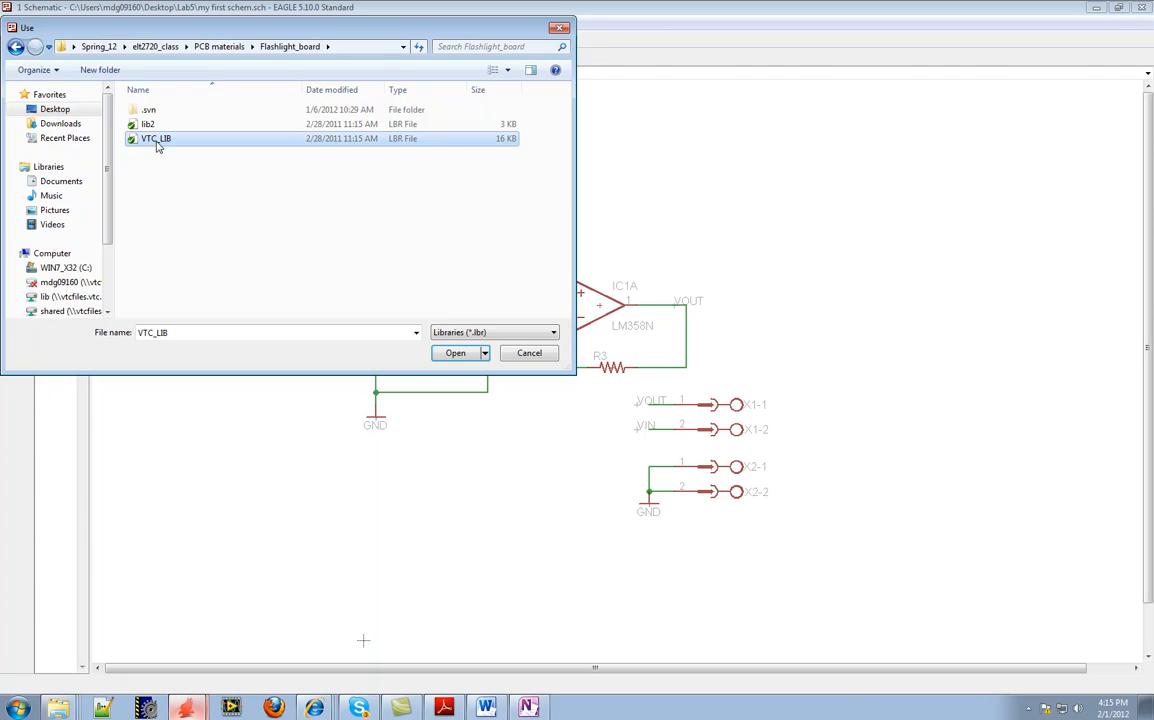
pyautogui.click(456, 353)
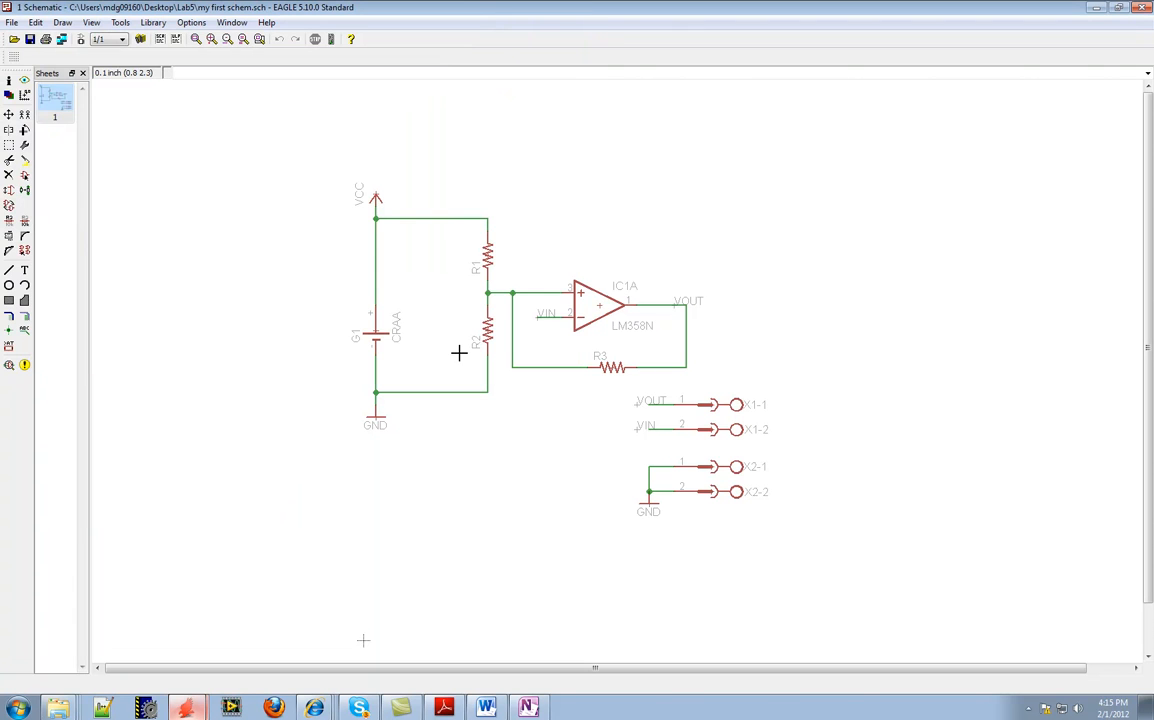
# Start adding a part and expand VTC_LIB in the library list to show its components
pyautogui.click(25, 175)
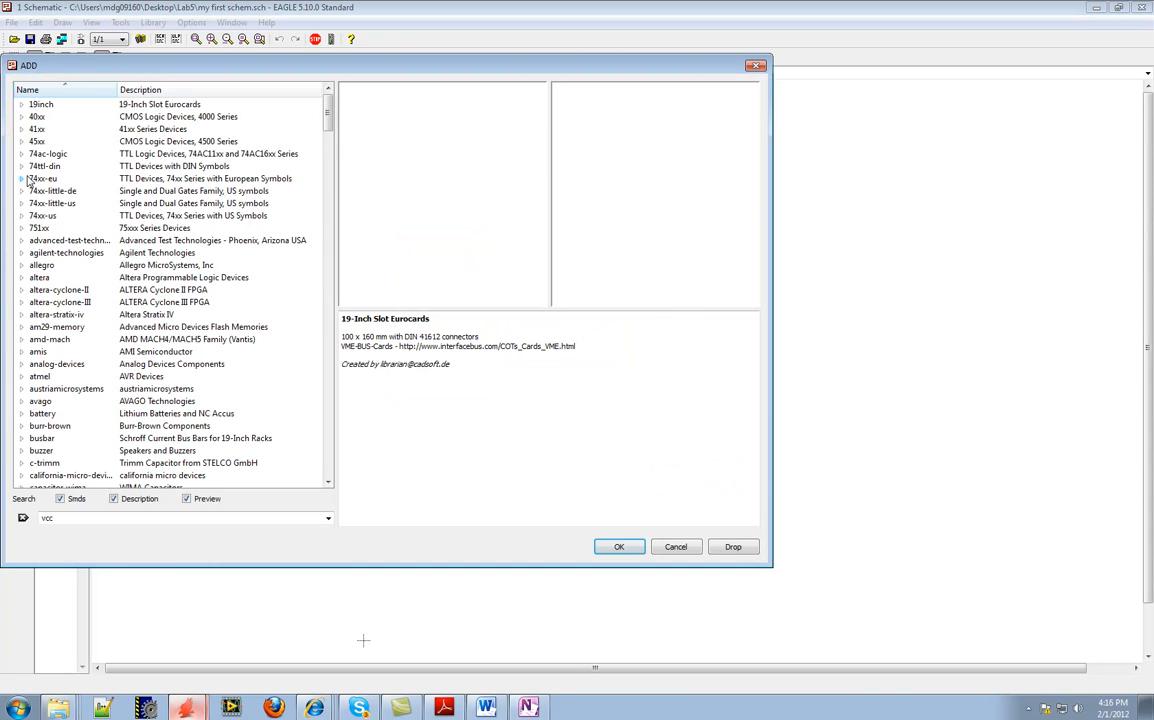
pyautogui.scroll(-1, 330, 117)
pyautogui.moveTo(330, 117); pyautogui.dragTo(326, 455)
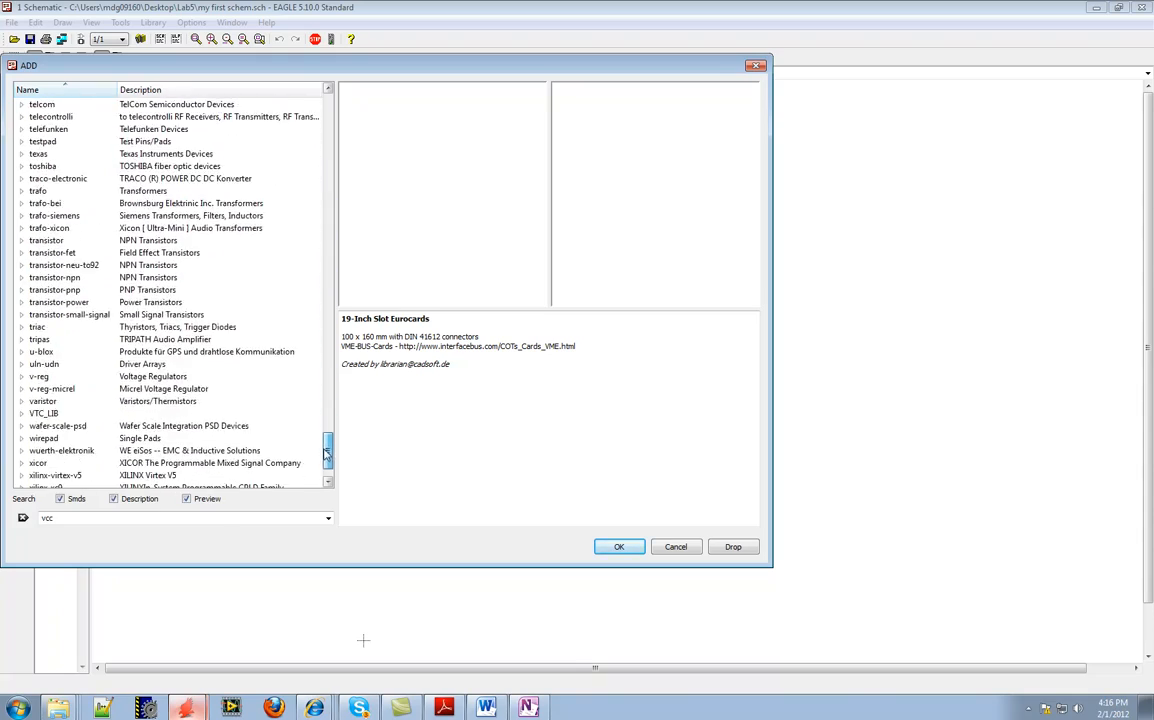
pyautogui.click(21, 413)
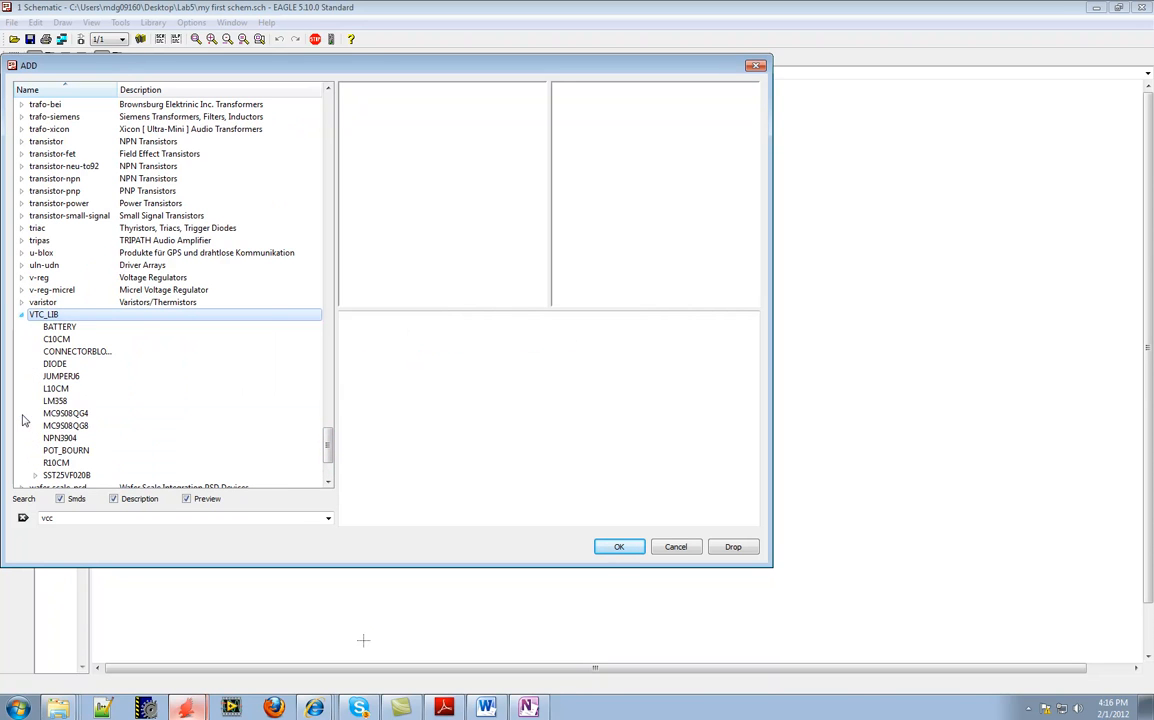
# Preview several VTC_LIB parts, including NPN3904, LM358, MC9S08QG8 and the connector block, and choose BATTERY for placement
pyautogui.click(84, 437)
pyautogui.click(80, 402)
pyautogui.click(74, 378)
pyautogui.click(66, 427)
pyautogui.click(64, 462)
pyautogui.click(65, 413)
pyautogui.click(56, 388)
pyautogui.click(70, 351)
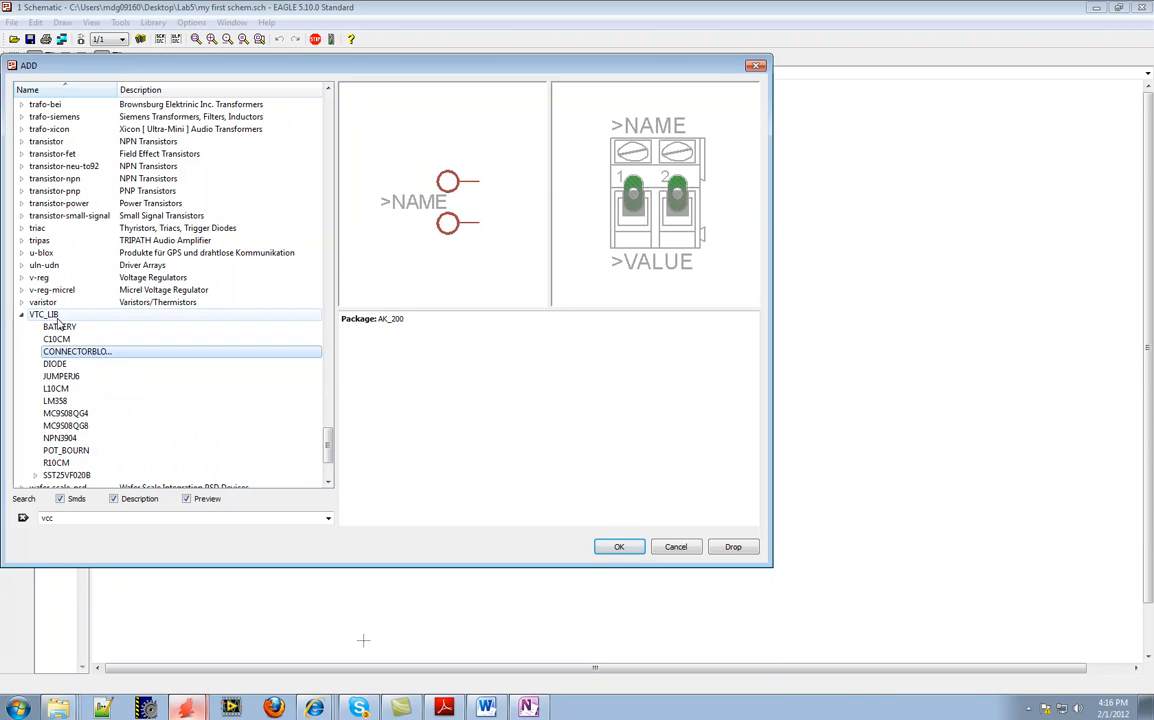
pyautogui.click(60, 327)
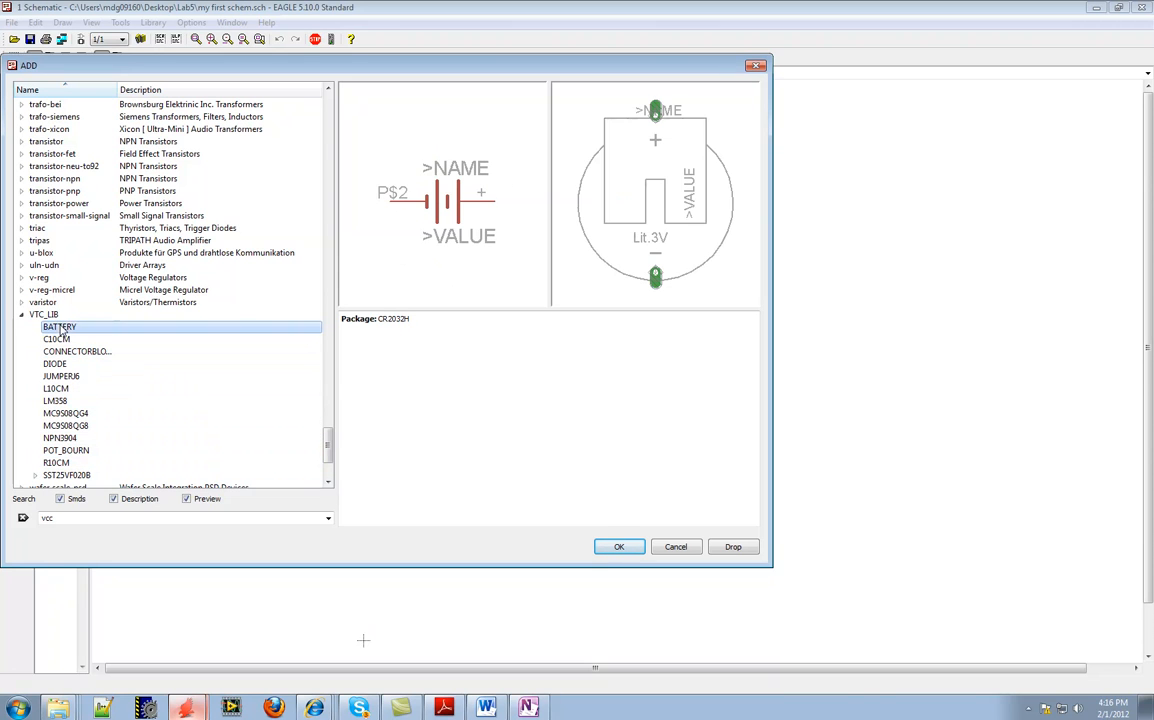
pyautogui.click(621, 548)
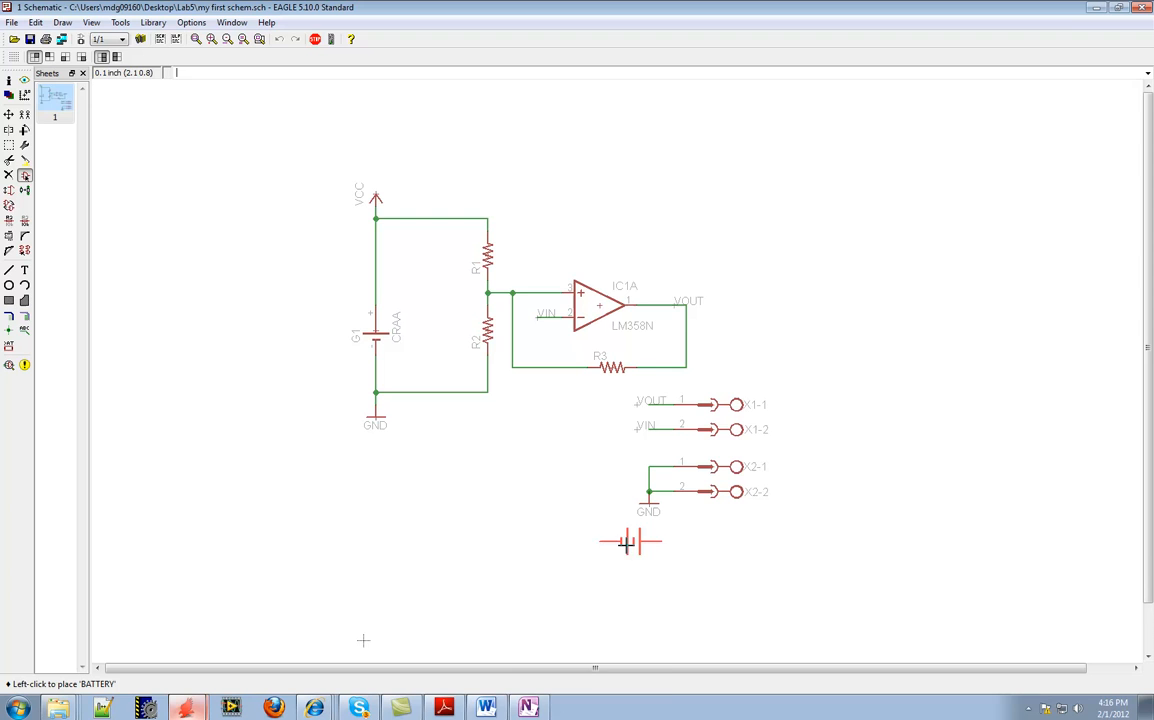
# Switch to the Word lab document and review the Figure 1 flashlight schematic and the Part II and Part III instructions
pyautogui.click(490, 708)
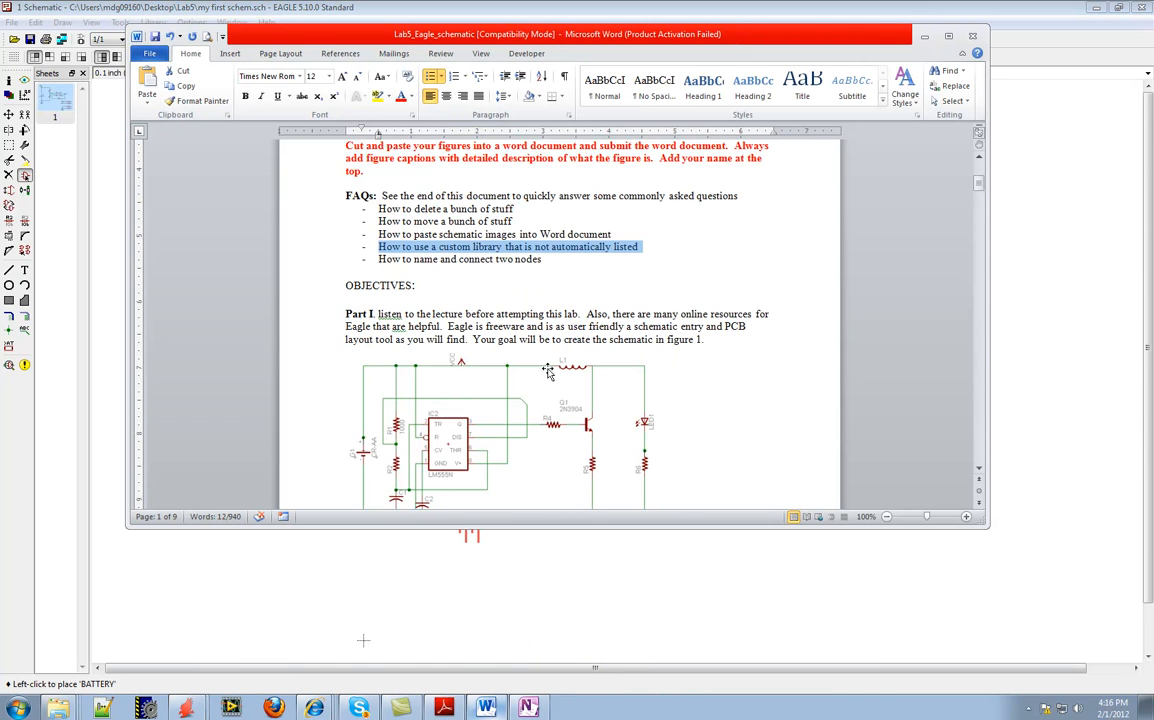
pyautogui.scroll(-2, 547, 372)
pyautogui.scroll(-12, 565, 365)
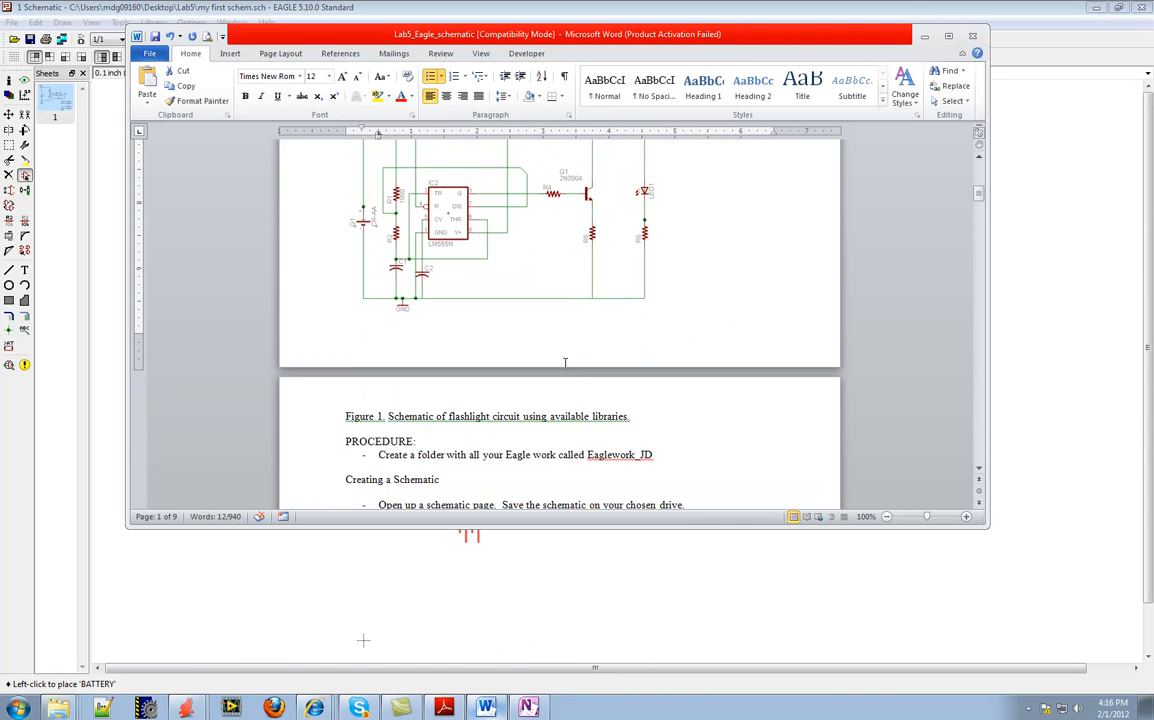
pyautogui.scroll(-15, 561, 357)
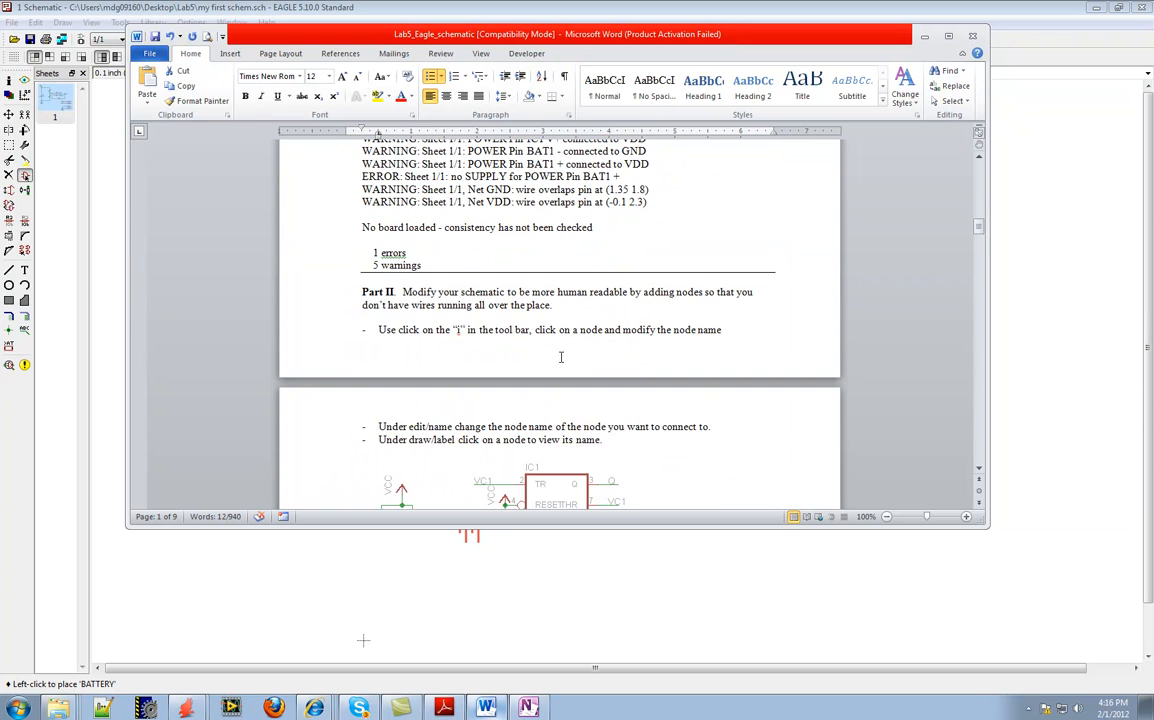
pyautogui.scroll(-10, 561, 361)
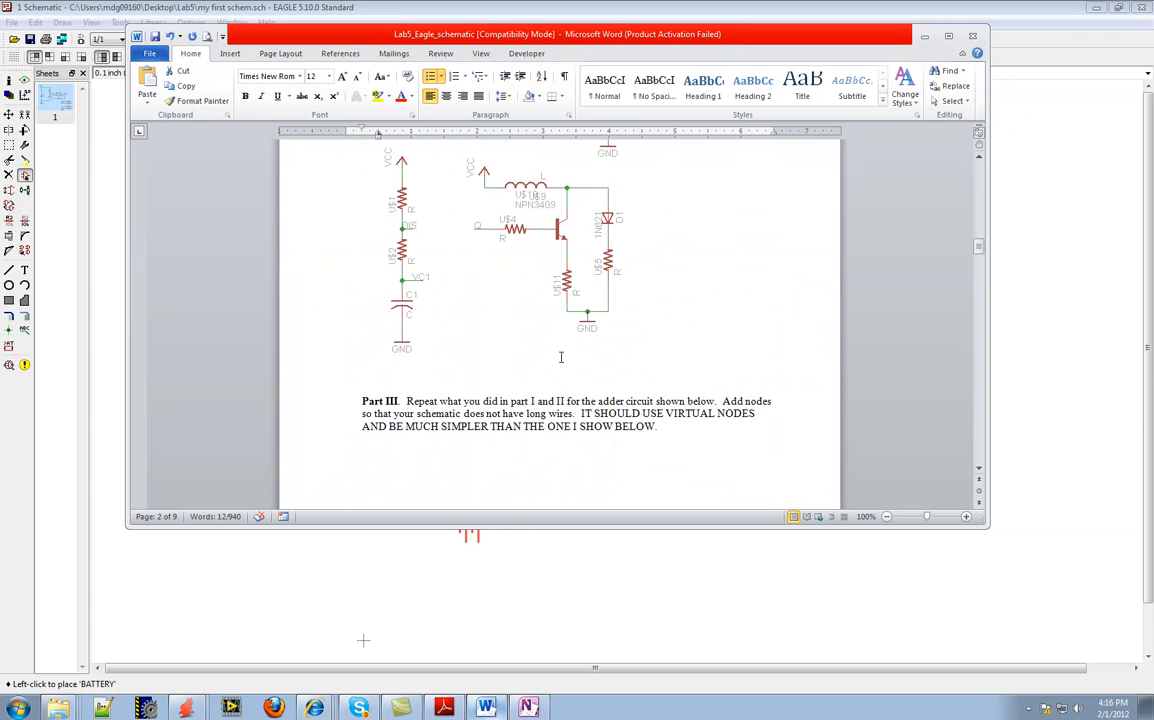